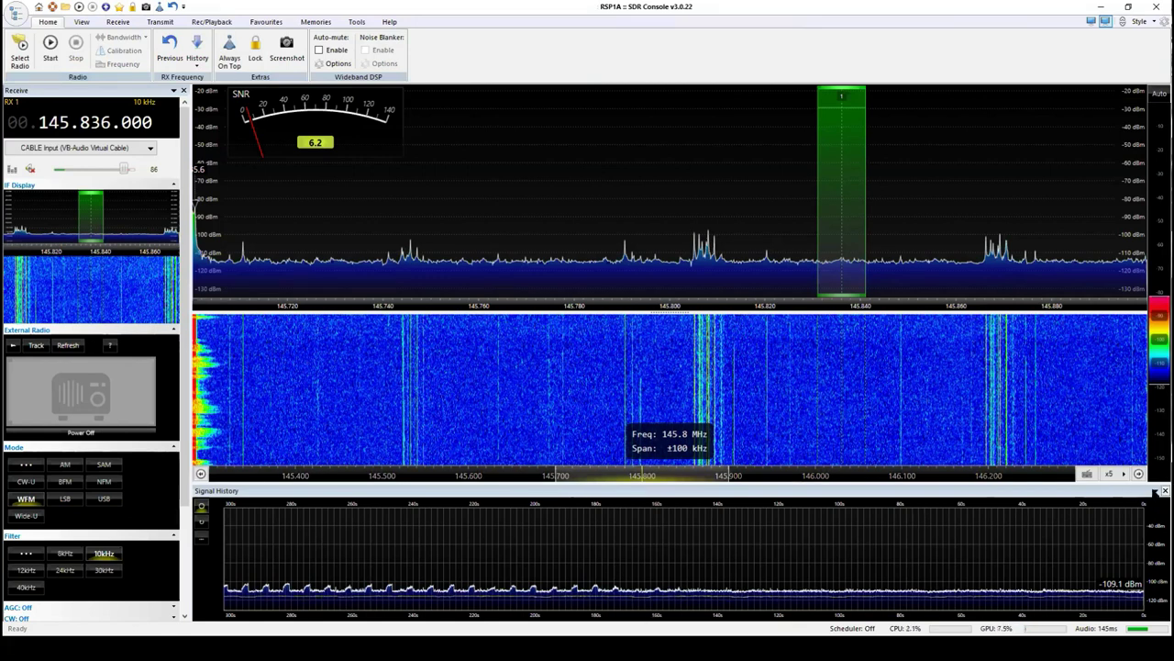
- Close the Signal History pane below the waterfall
click(1165, 491)
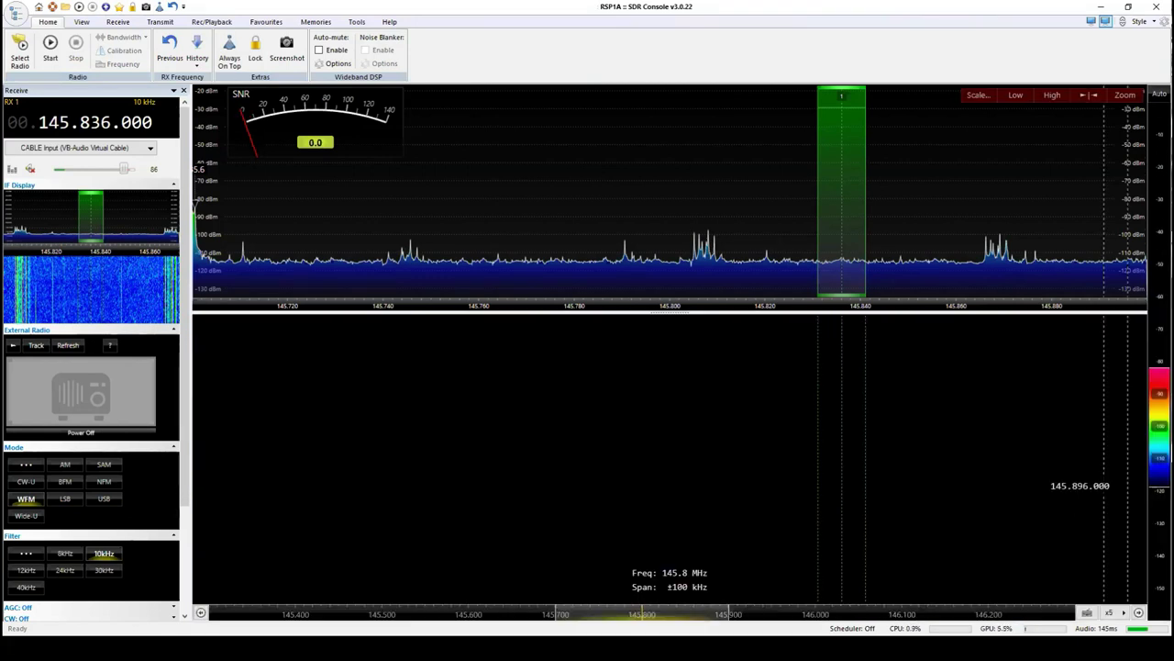
- Enable Satellites and disable Geostationary Beacon in the More Options selection, restart the program and dismiss the radio selection
click(81, 25)
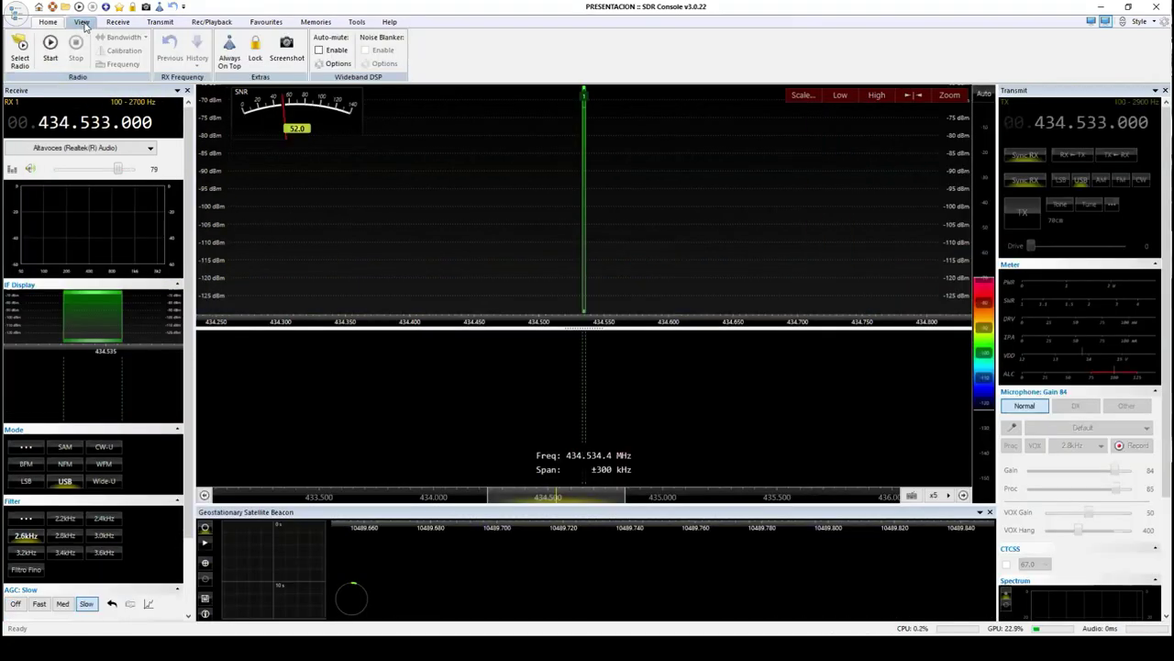
click(83, 24)
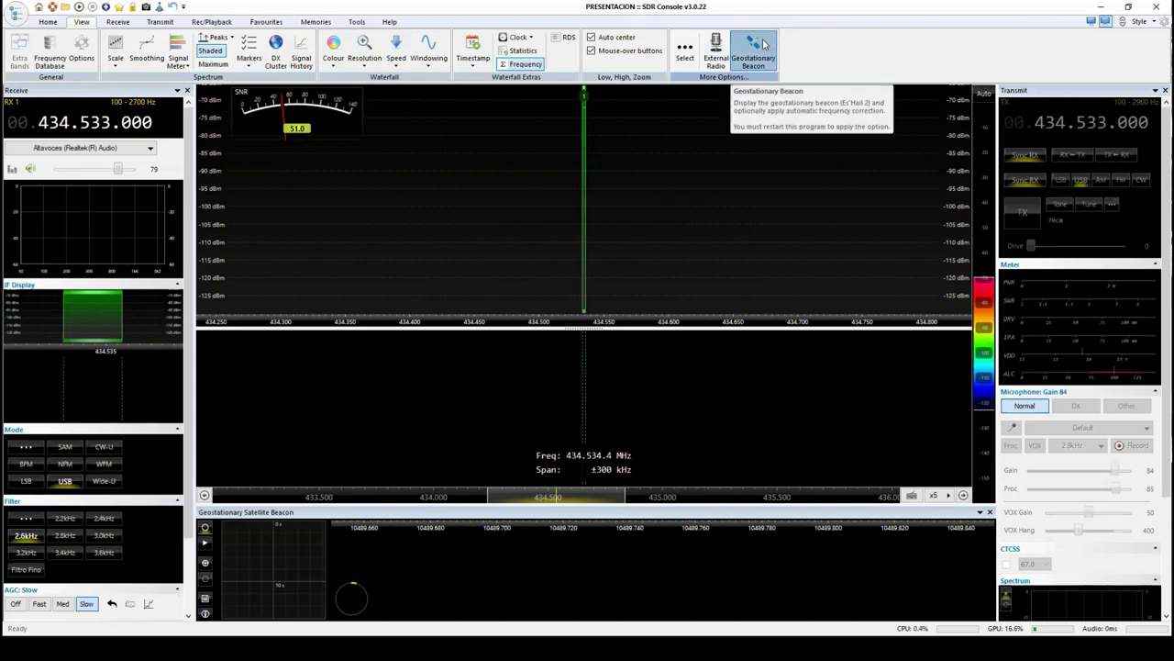
click(686, 57)
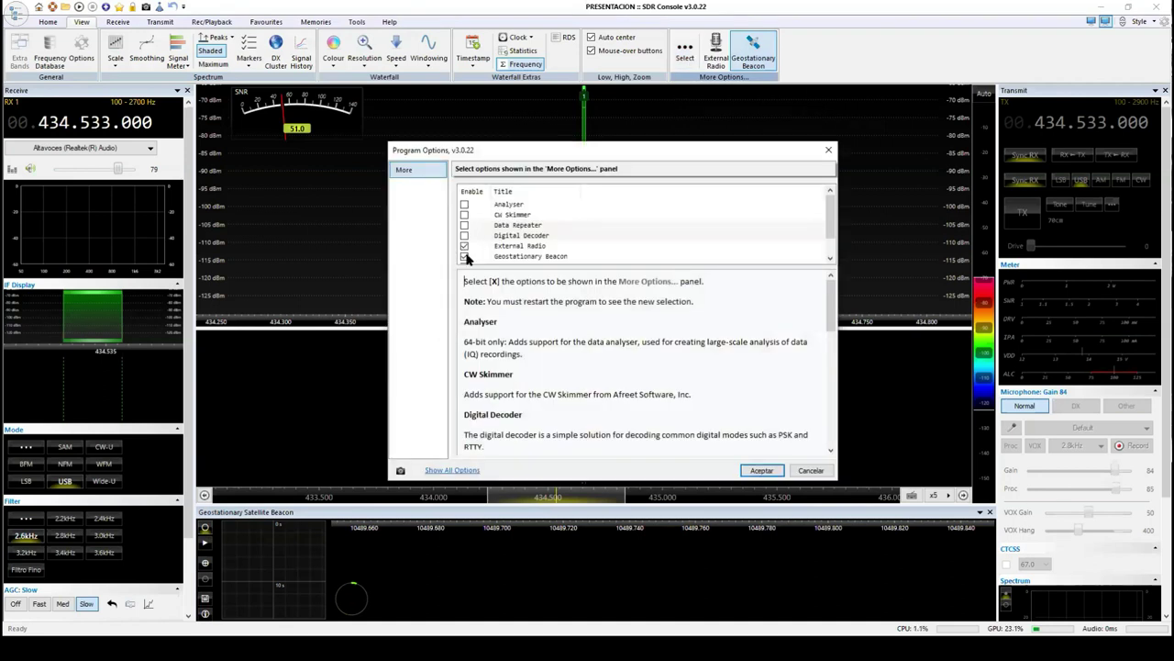
scroll(489, 246, down, 1)
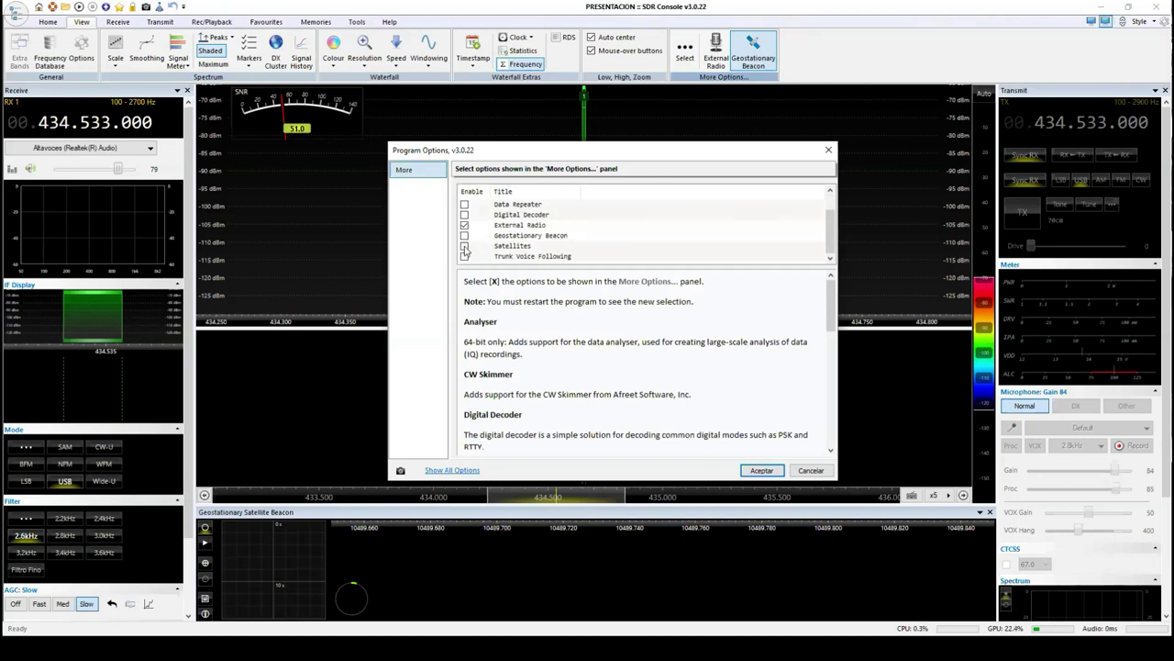
click(464, 246)
click(754, 468)
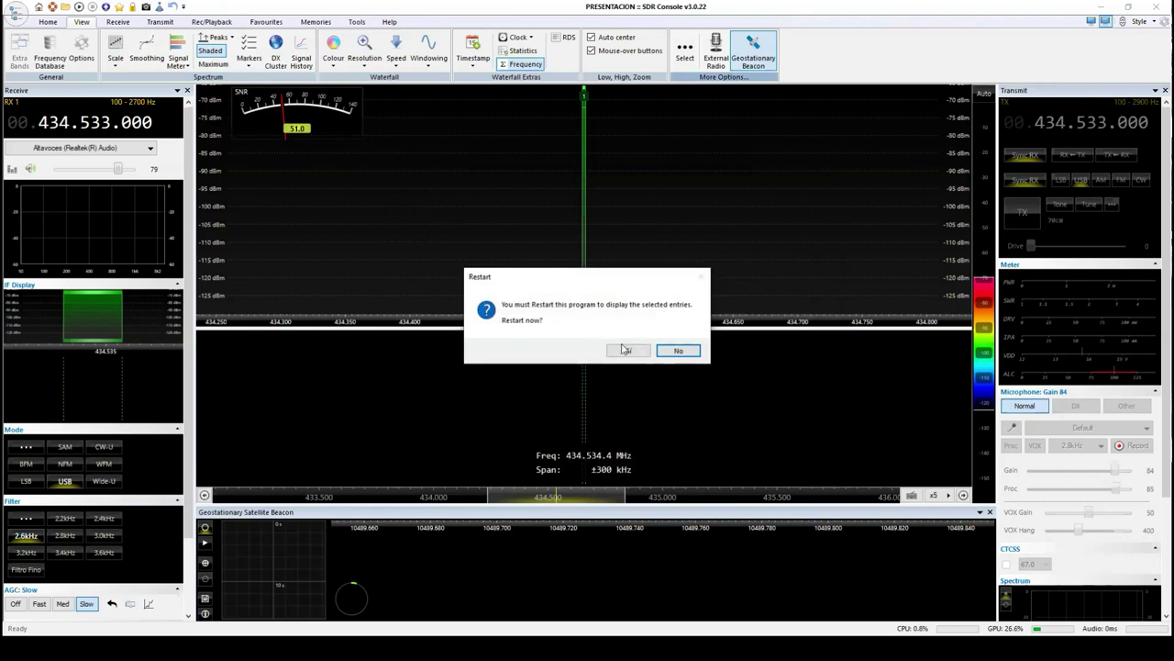
click(627, 353)
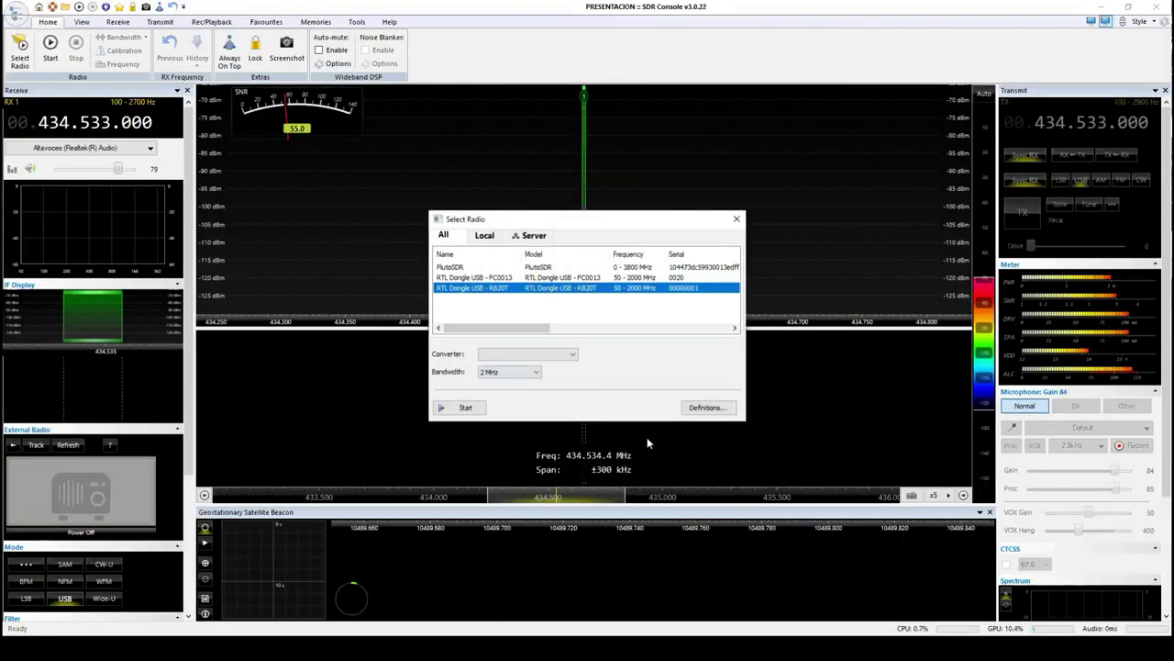
click(736, 218)
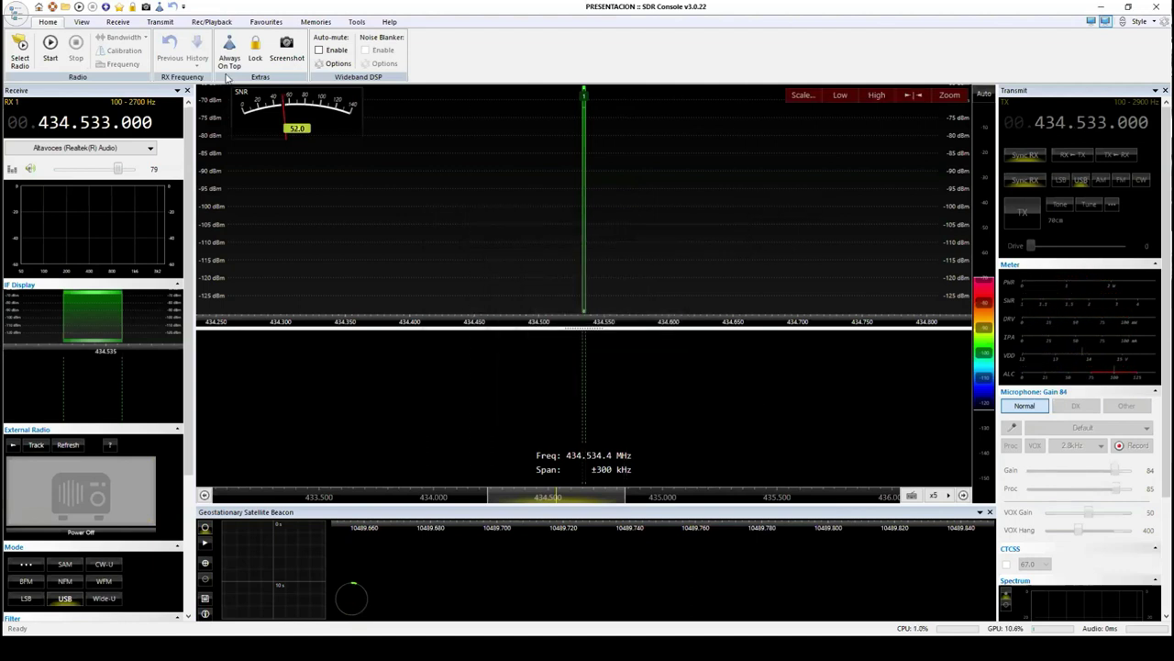
- Open the satellite tracking window and widen its Passes pane
click(90, 27)
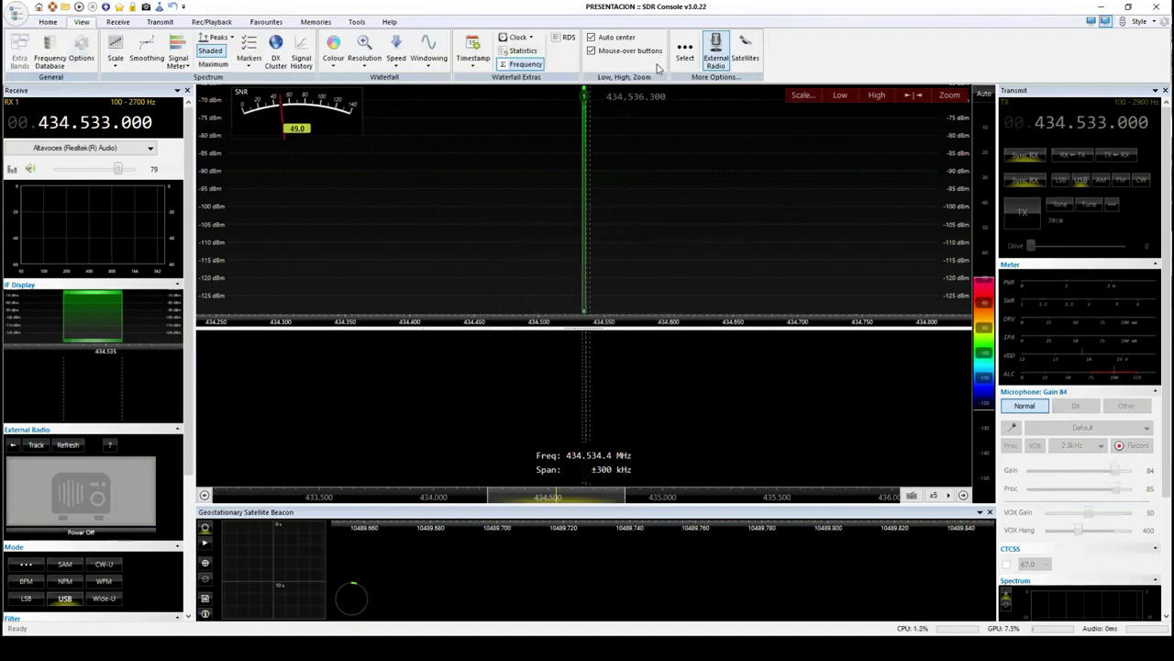
click(747, 53)
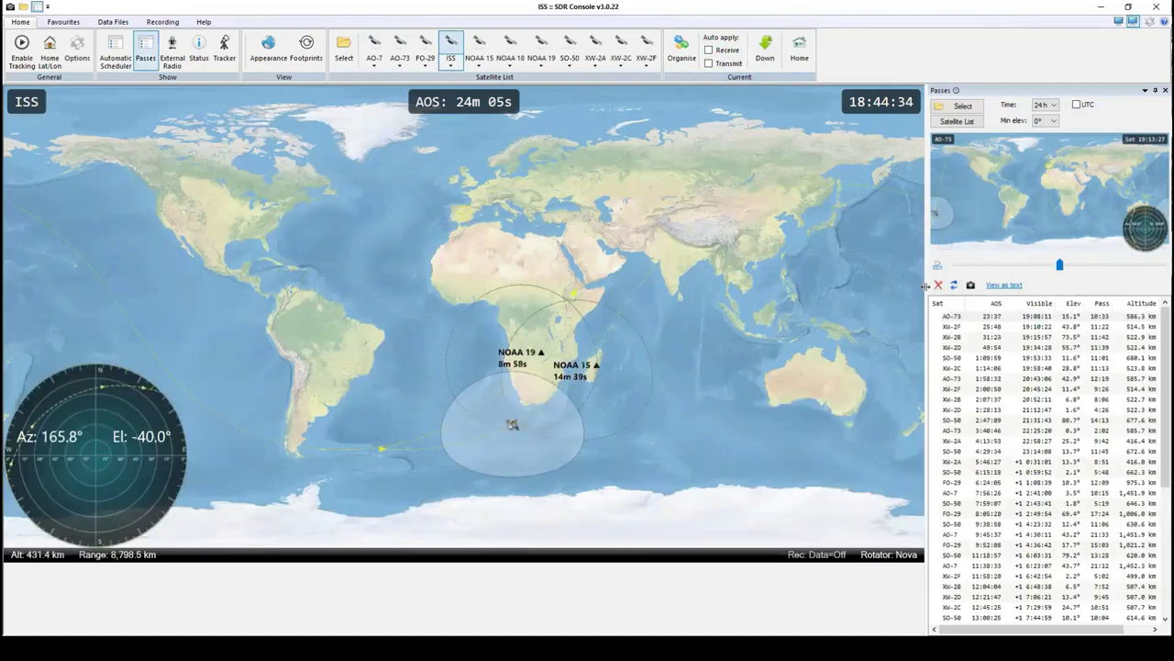
drag(678, 275, 745, 303)
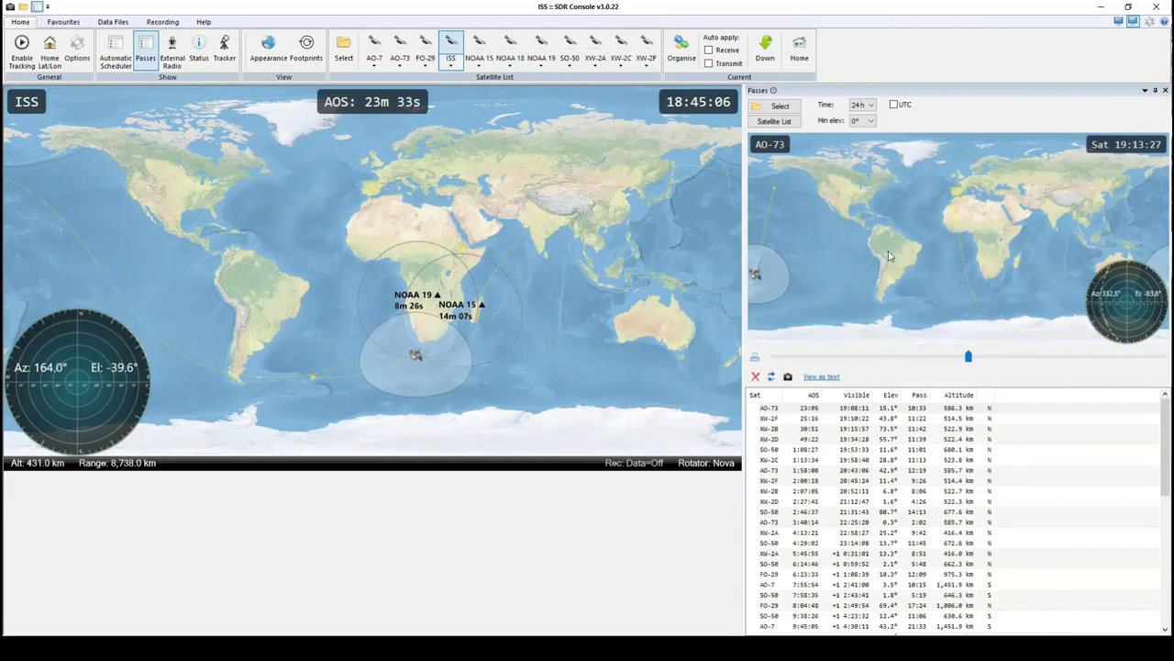
- Preview the first listed AO-73 pass by moving along its timeline and back to the start
click(775, 409)
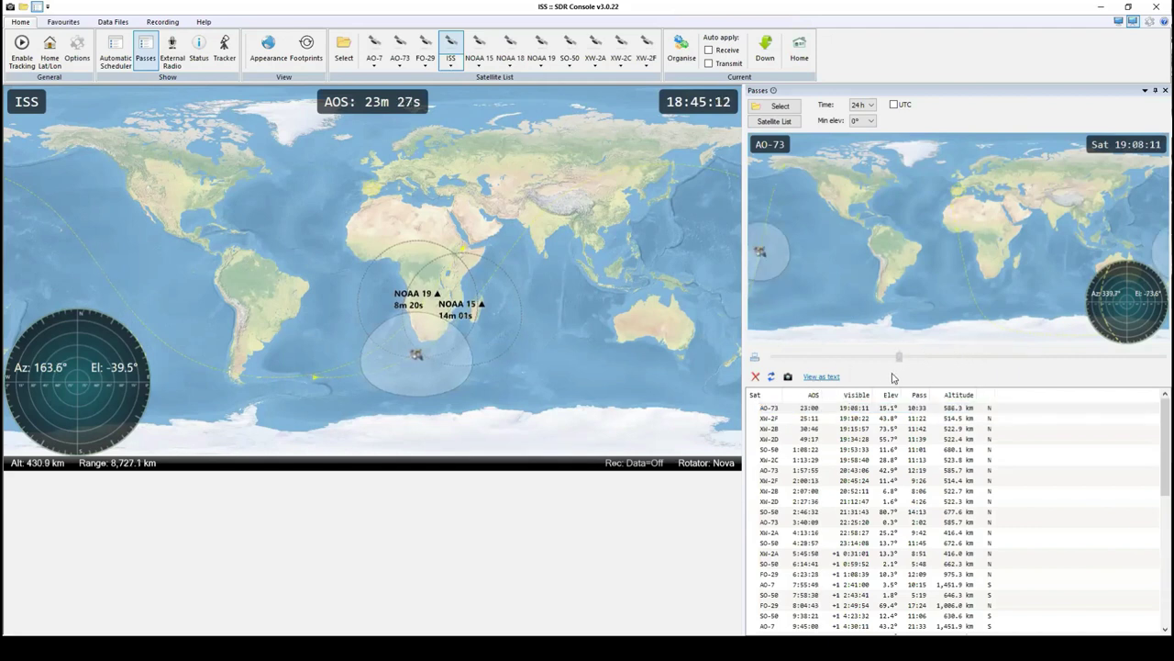
click(1035, 356)
drag(1035, 356, 778, 360)
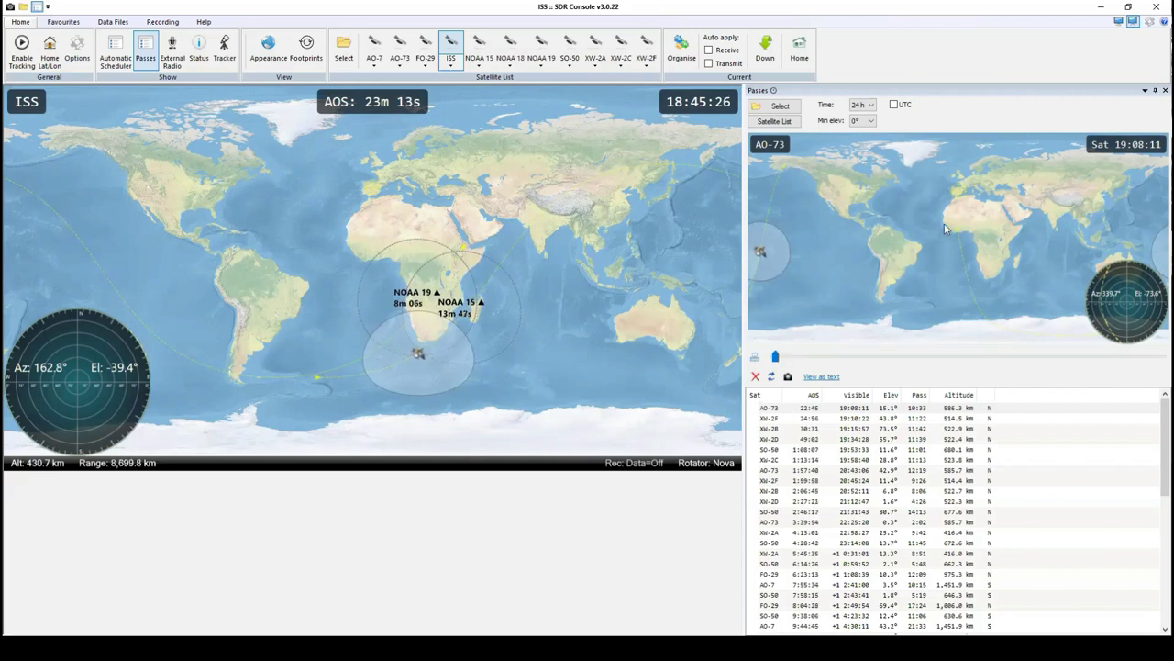
- Review the receiving station's home height, latitude, longitude and location, and accept the settings
click(50, 46)
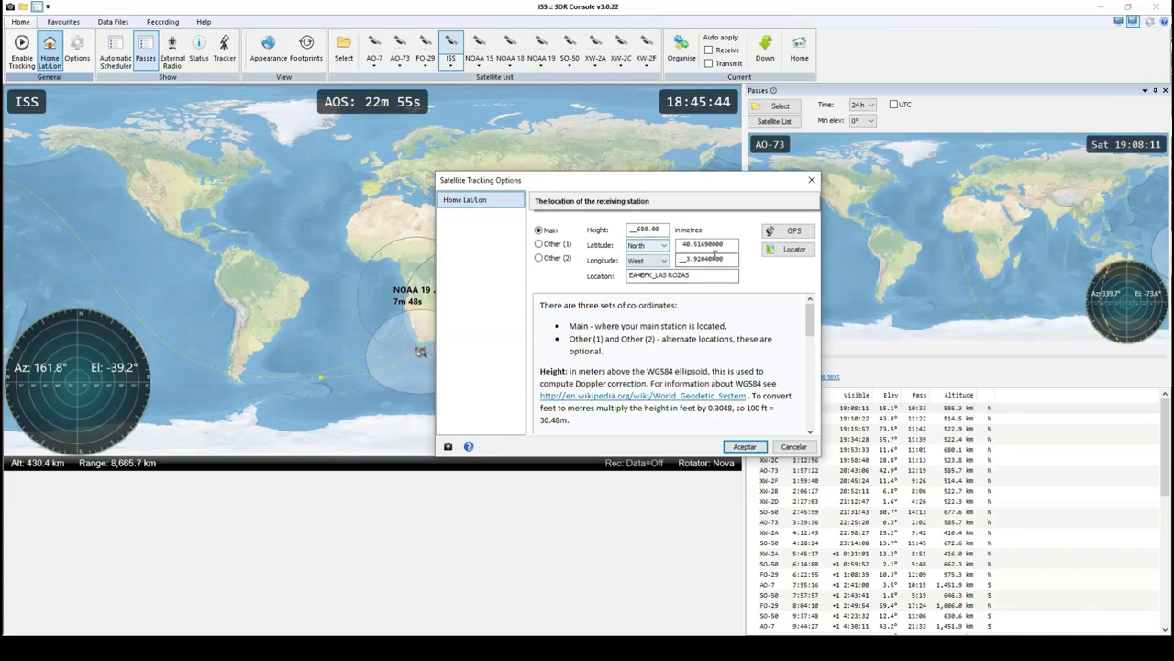
click(745, 446)
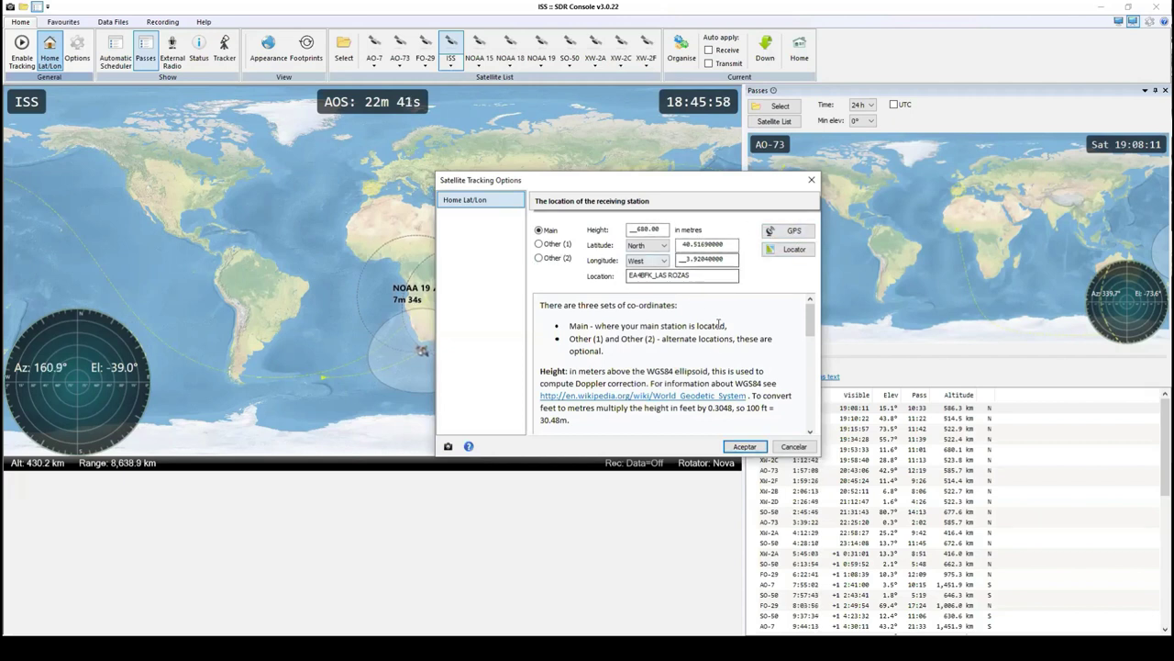
click(749, 448)
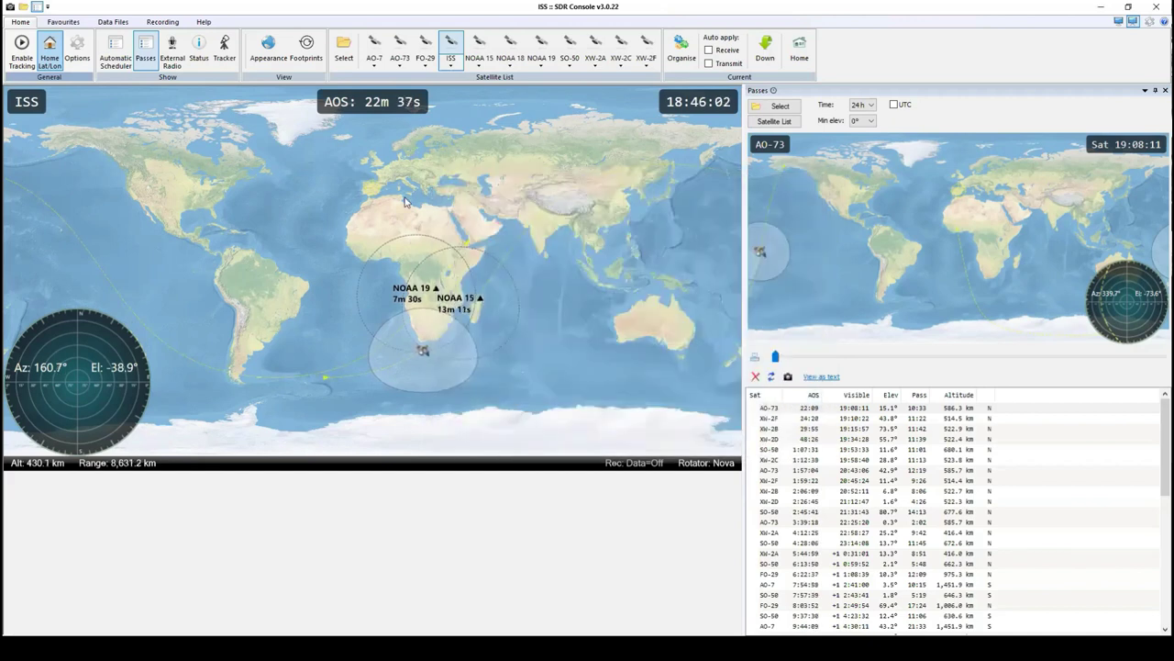
- In the satellite tracking options, try map 1 for the main display's appearance and settle on map 3
click(84, 52)
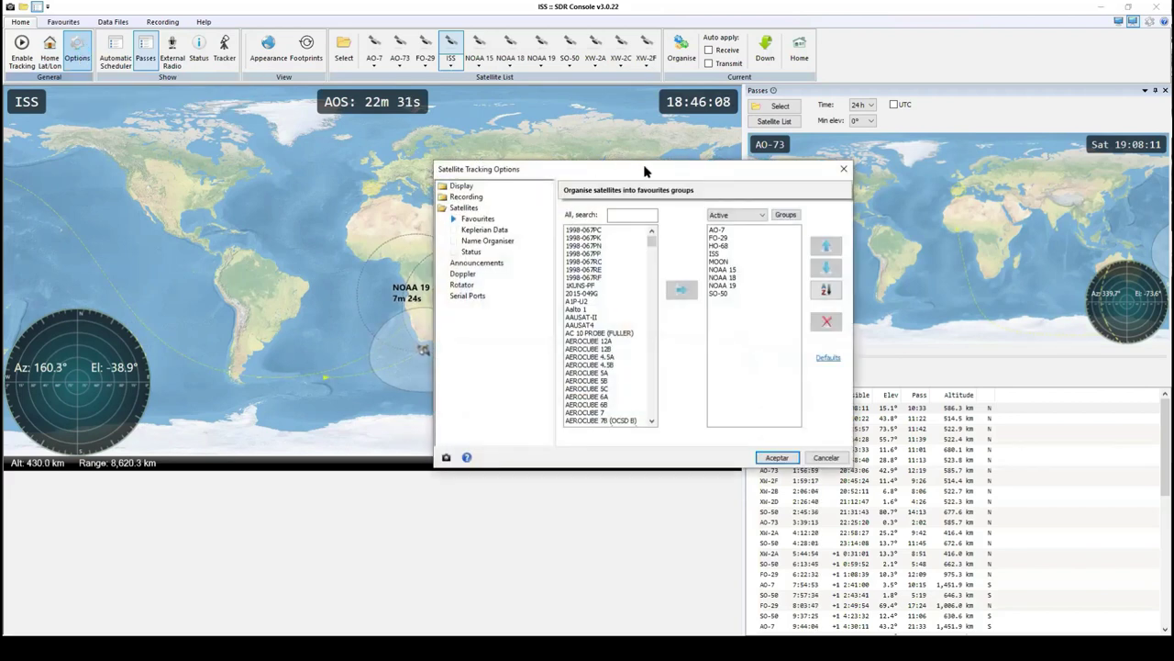
drag(644, 171, 647, 115)
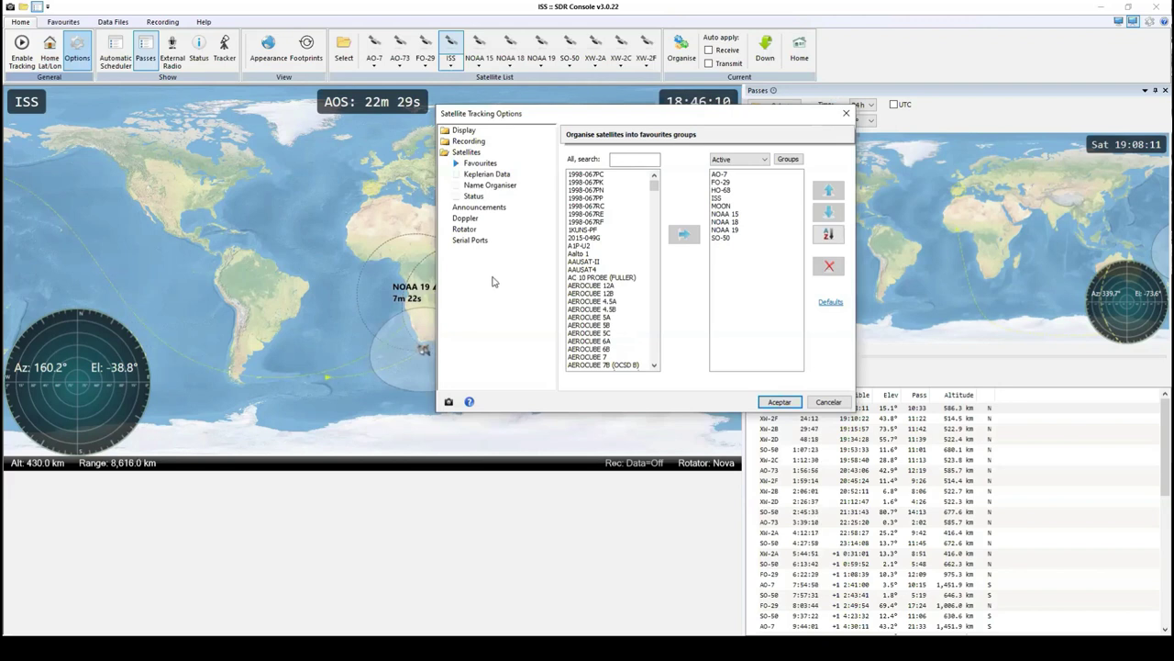
click(450, 135)
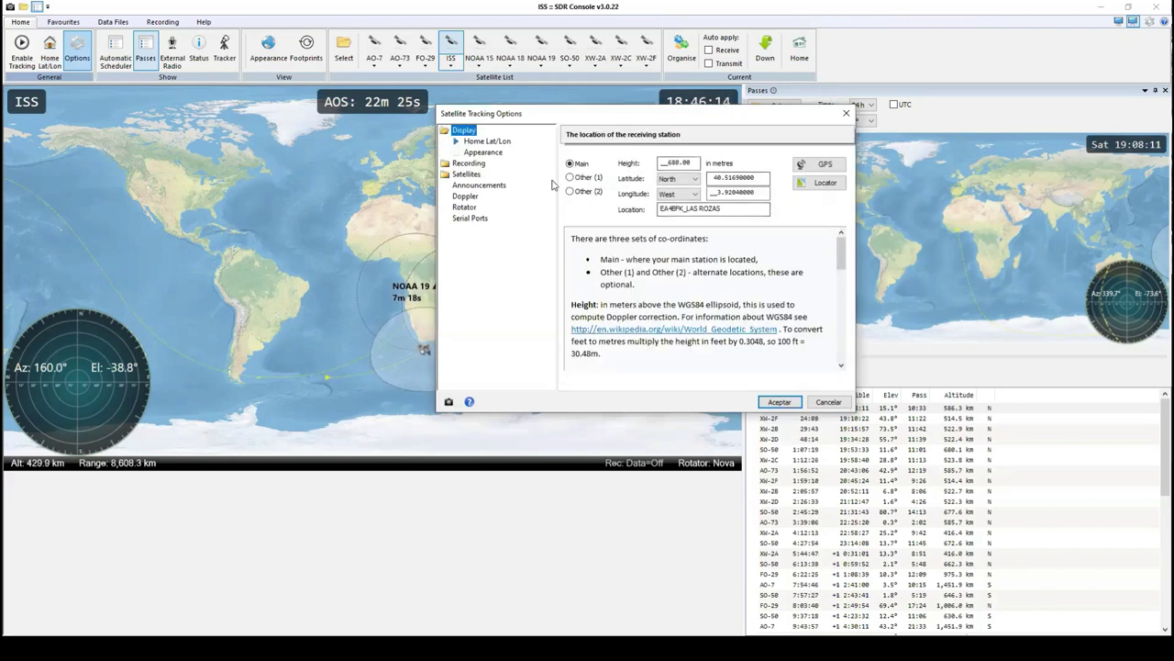
click(468, 153)
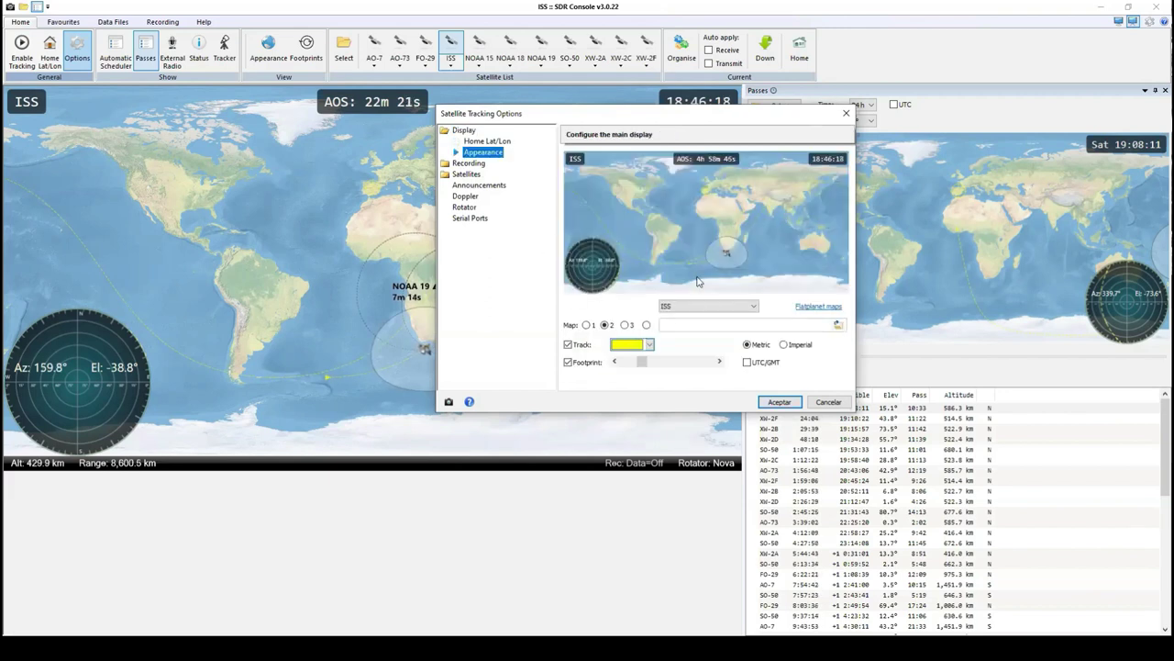
click(587, 325)
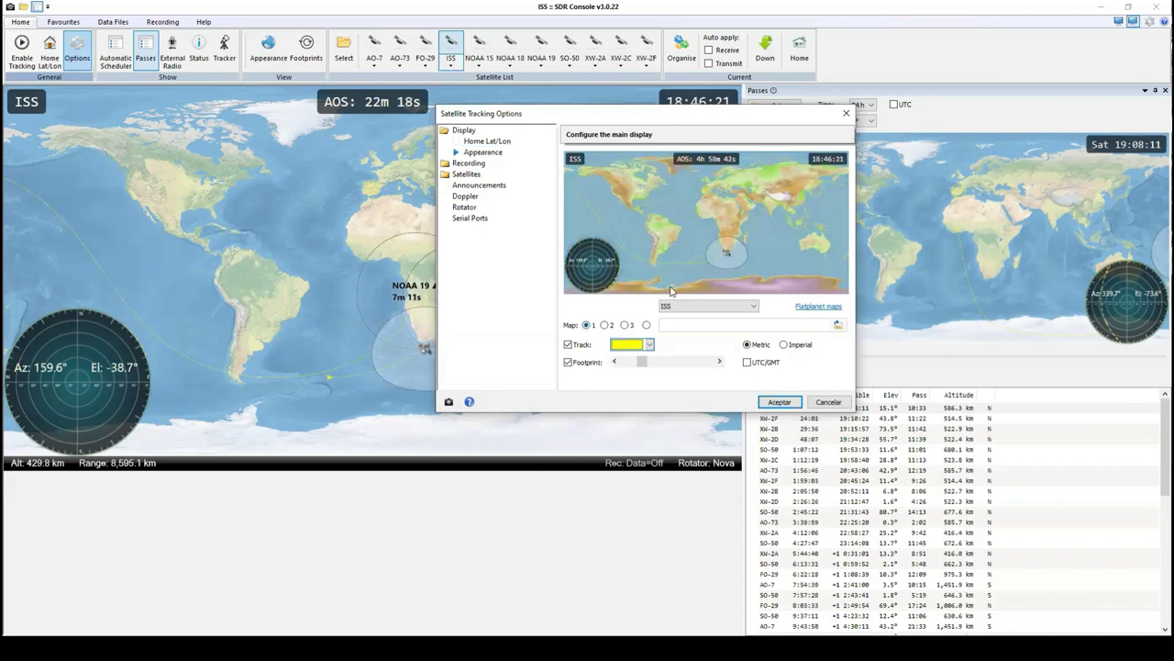
click(627, 326)
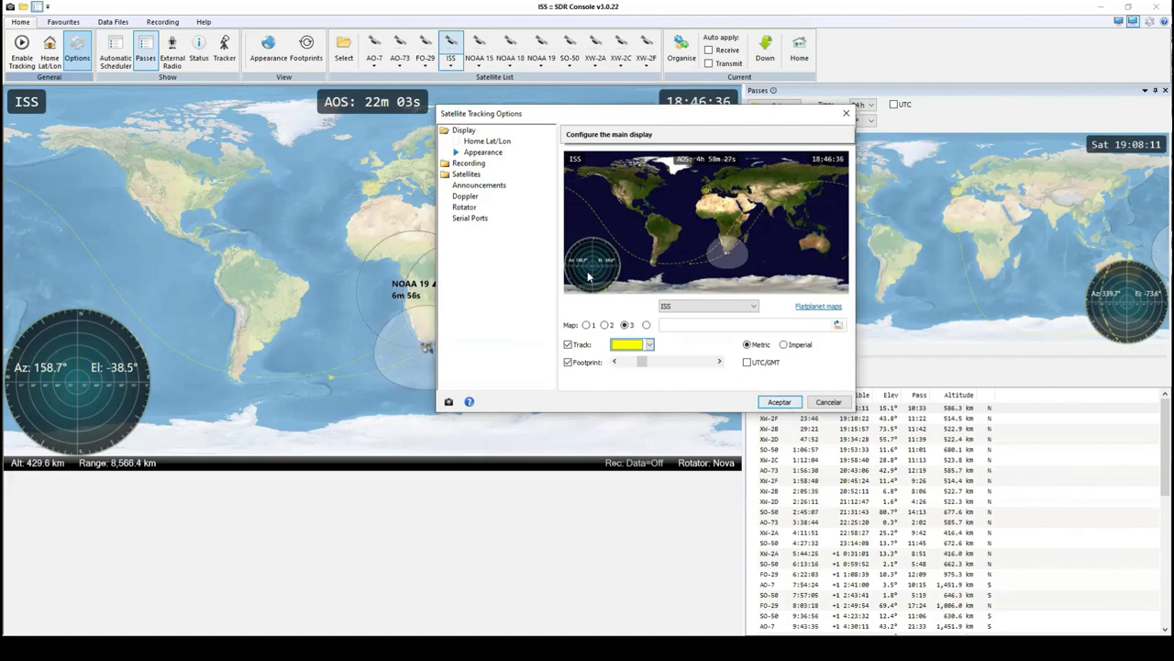
- Enable IQ data recording during satellite passes and set its folder to E:\SDR_Sharp_IQ_Records
click(469, 162)
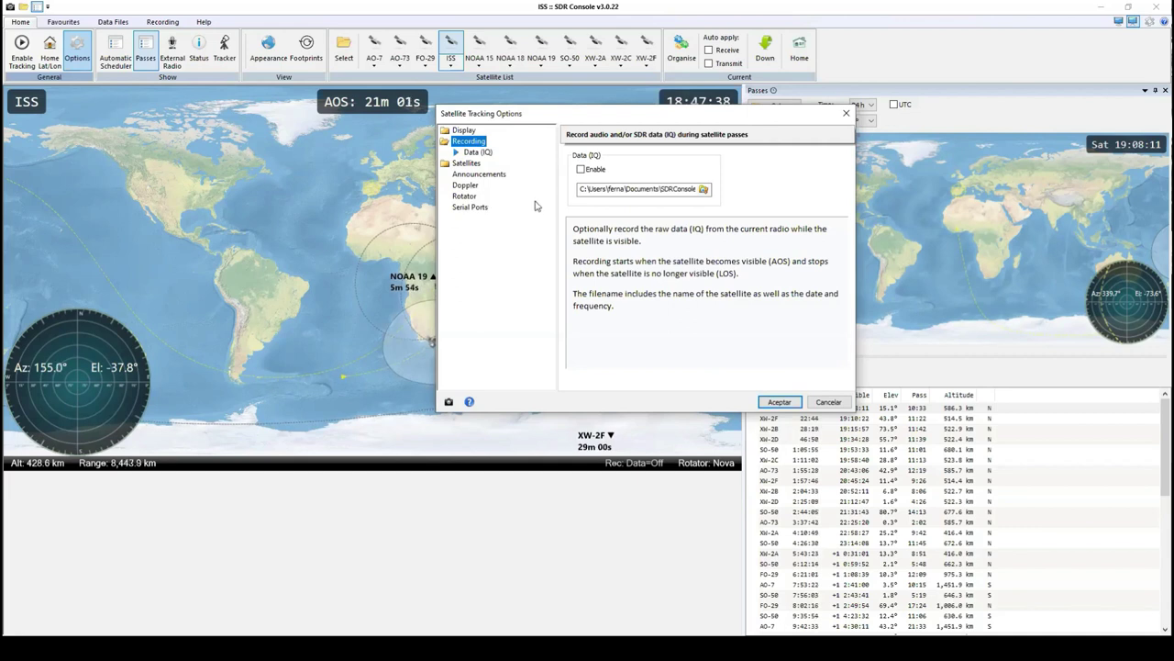
click(592, 174)
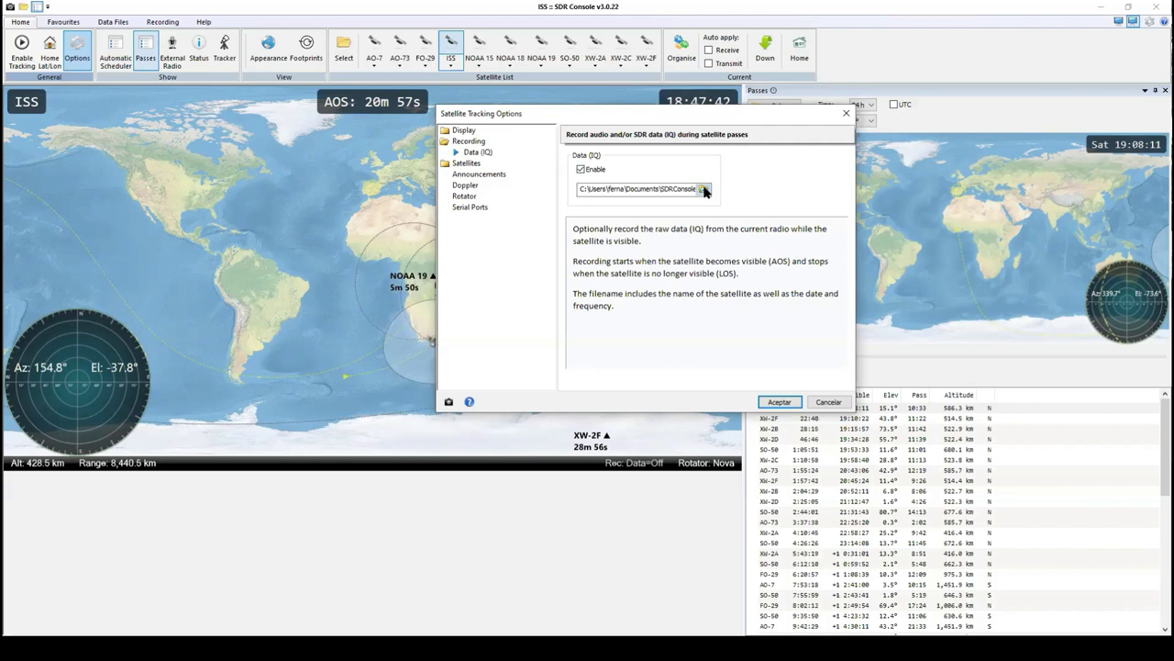
click(704, 190)
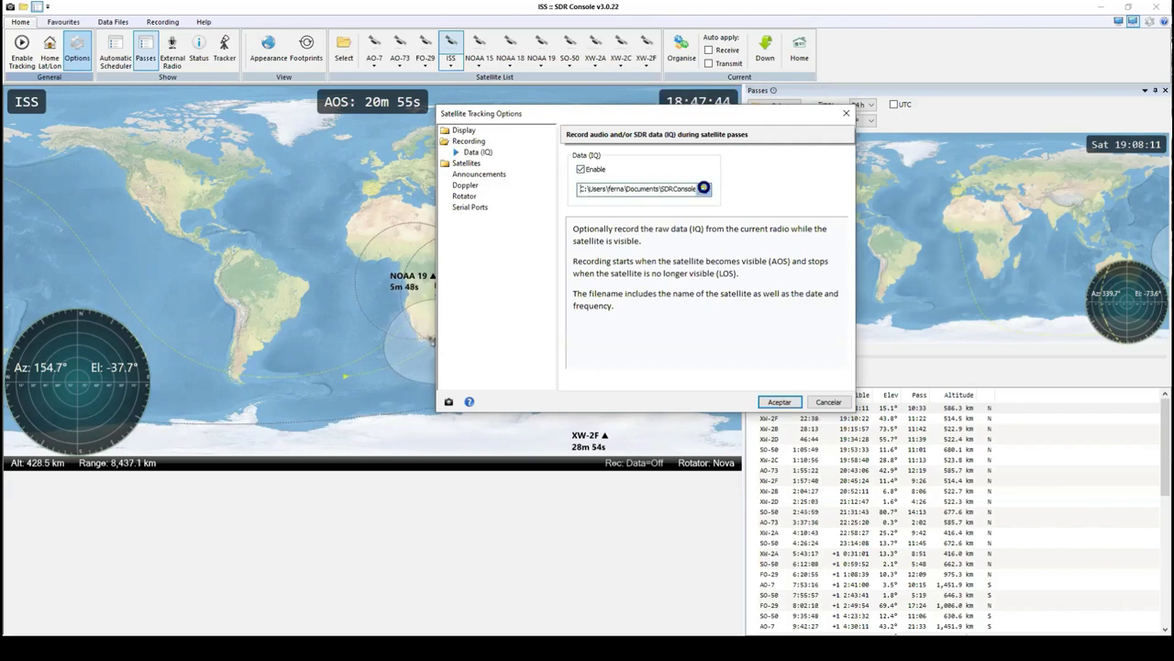
click(546, 339)
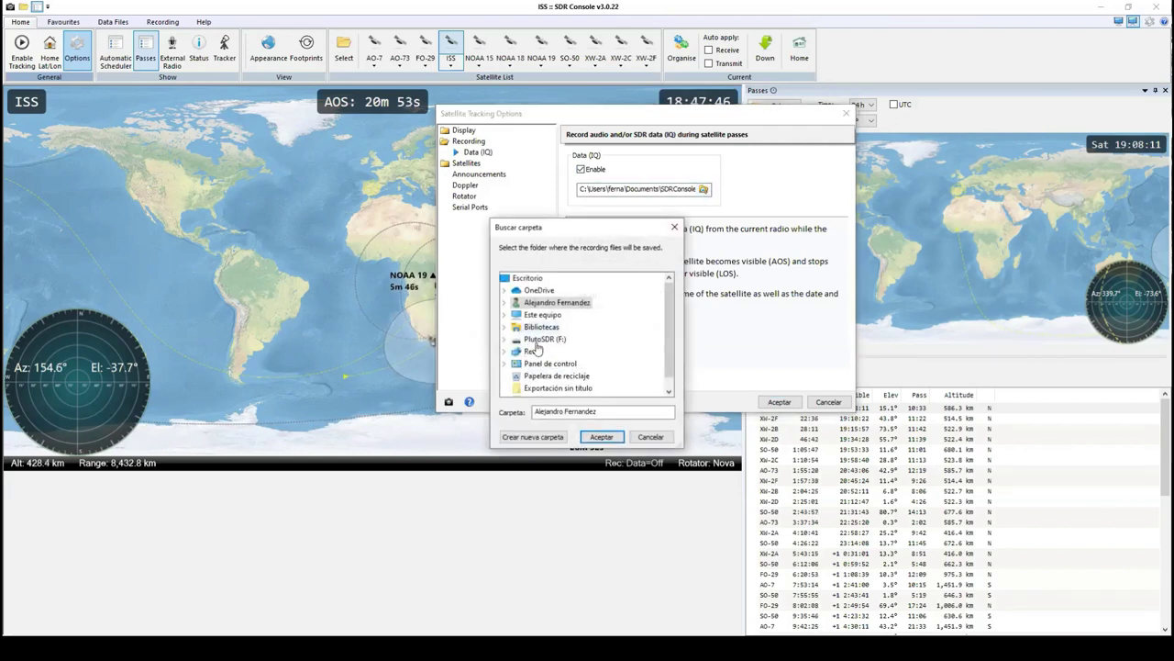
scroll(540, 353, down, 2)
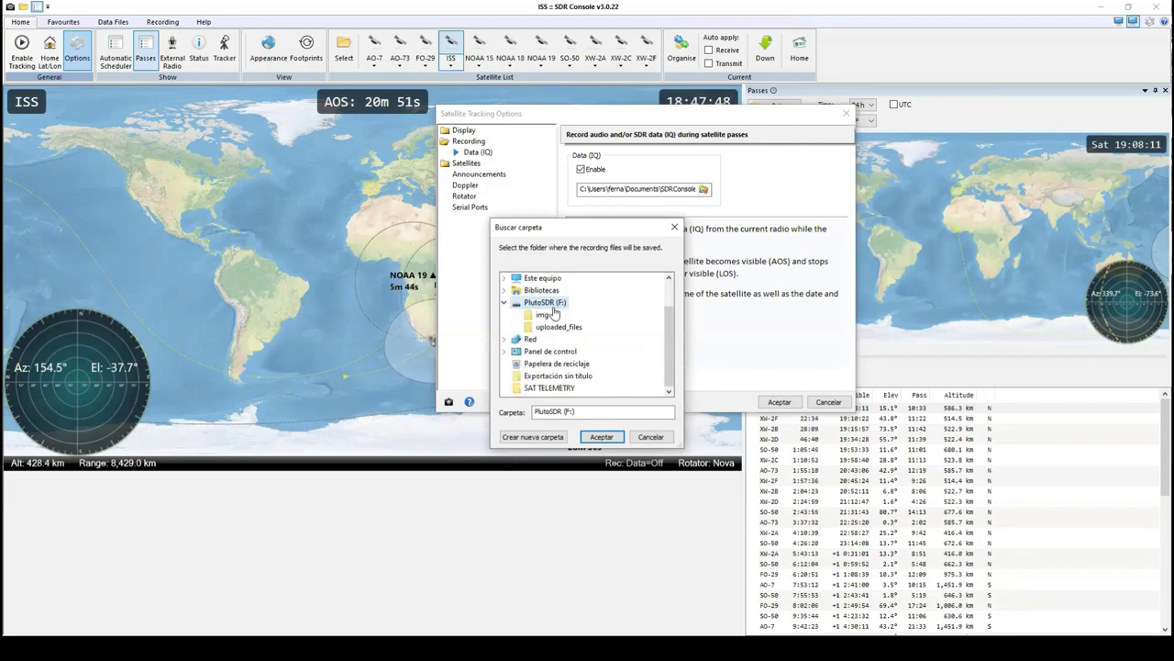
scroll(547, 332, up, 2)
double_click(542, 315)
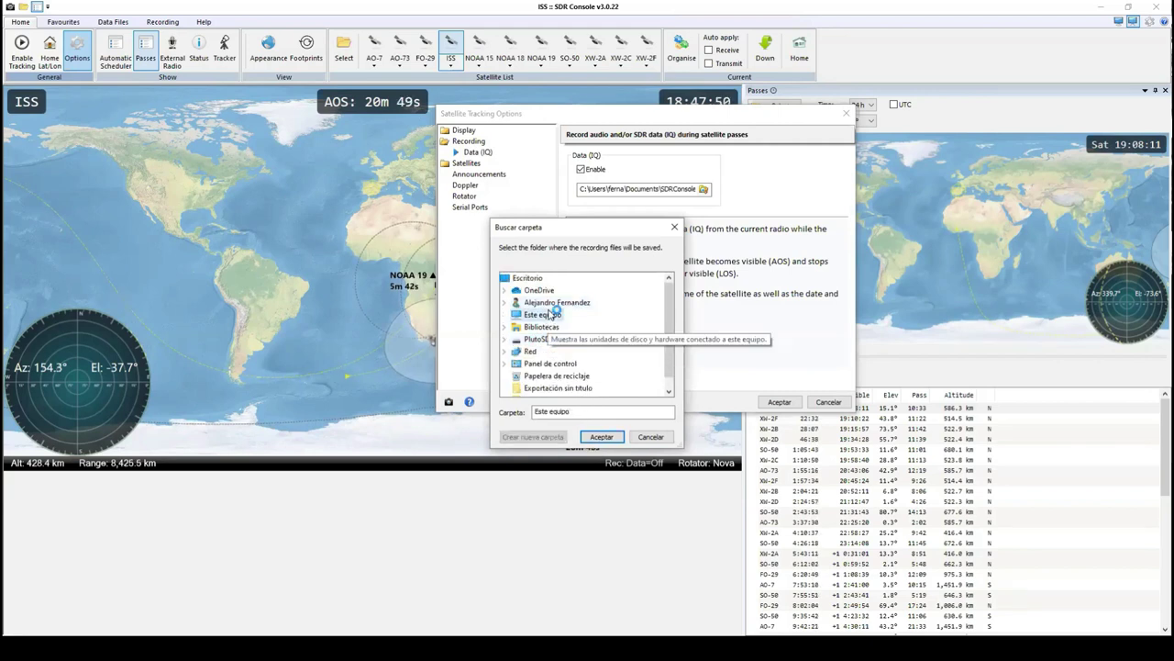
scroll(572, 358, down, 2)
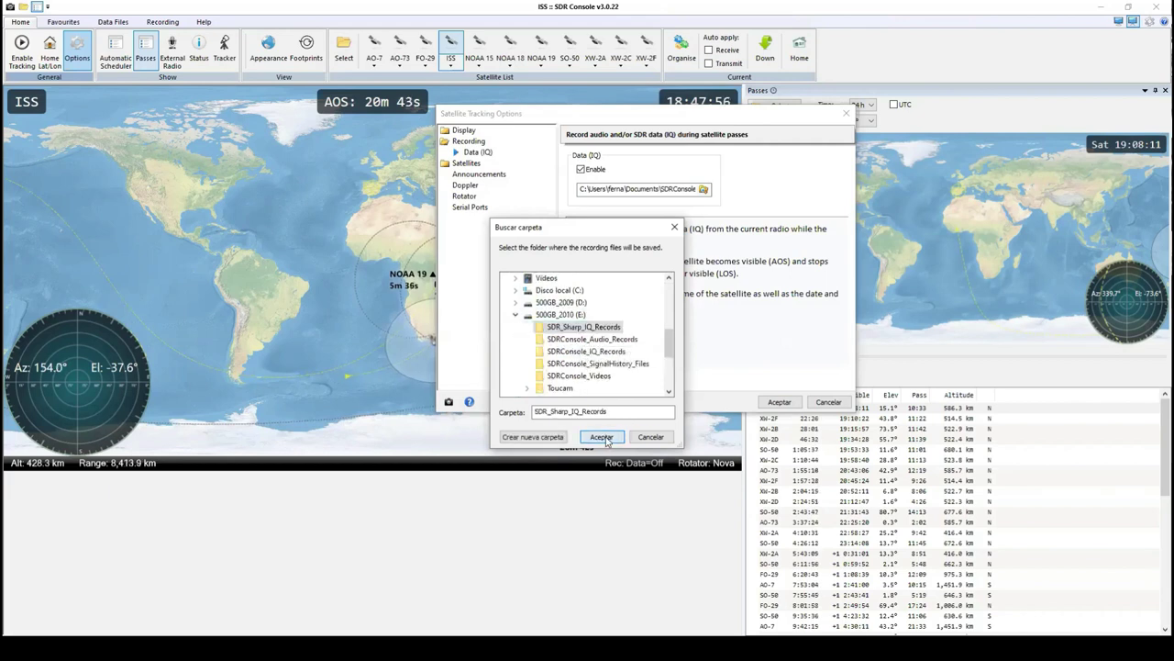
click(601, 436)
- Change the IQ recording folder to E:\SDRConsole_IQ_Records
click(703, 189)
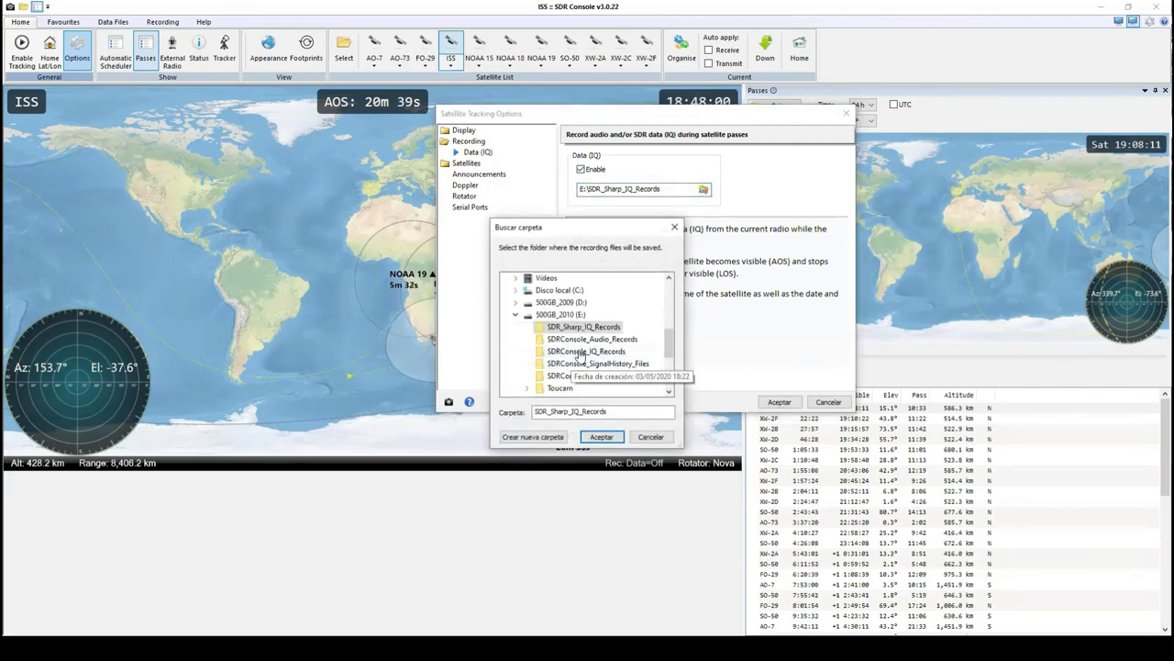
click(603, 351)
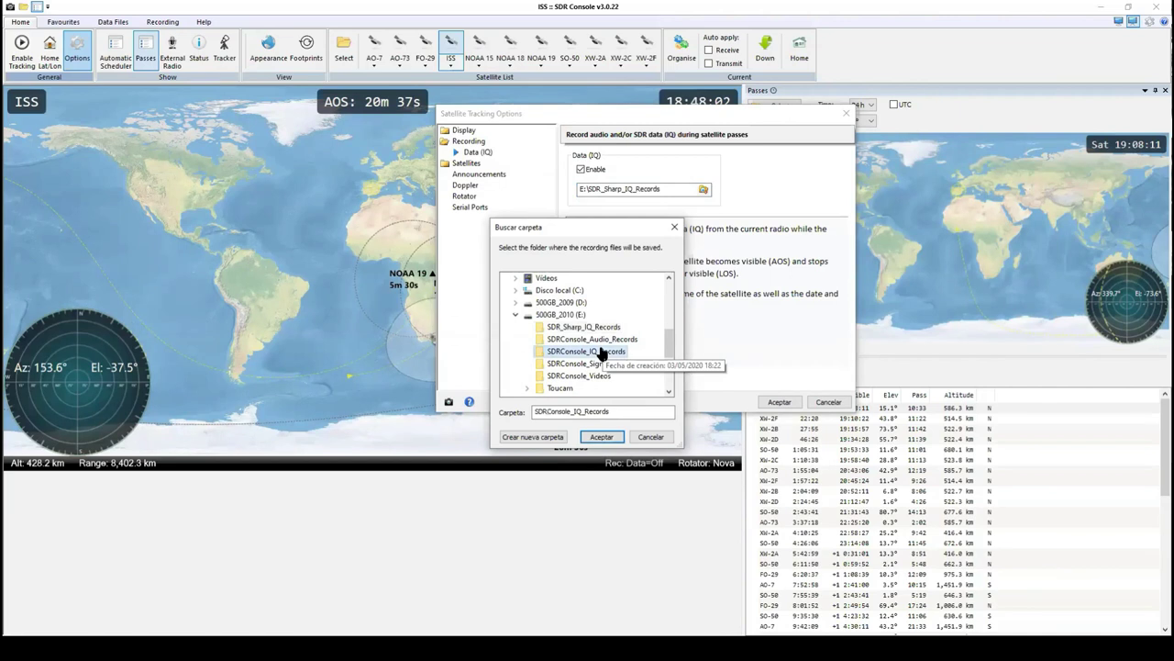
click(602, 438)
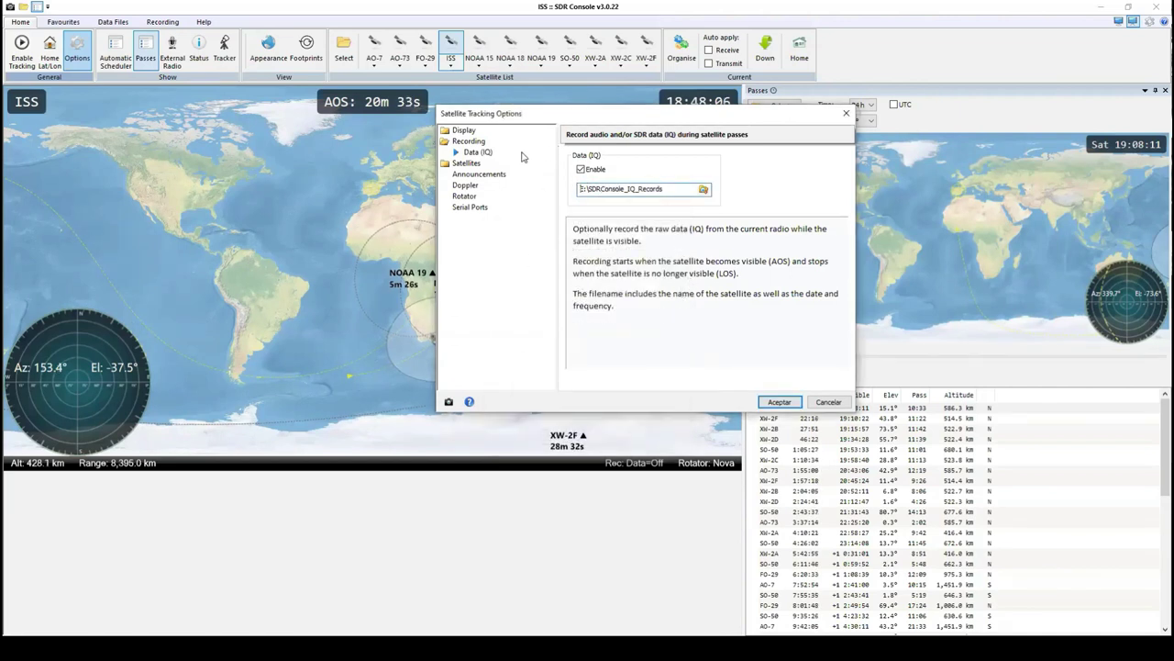
- In the satellite favourites, find AO-73, add it to the Active group, and remove MOON from that group
click(470, 163)
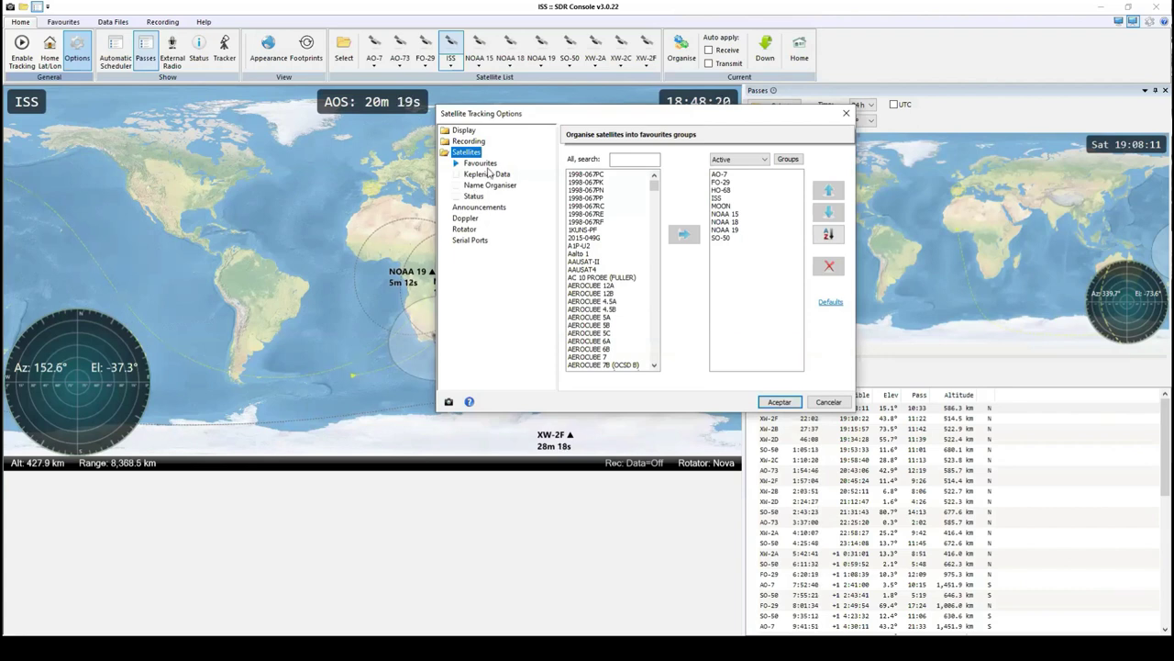
click(486, 166)
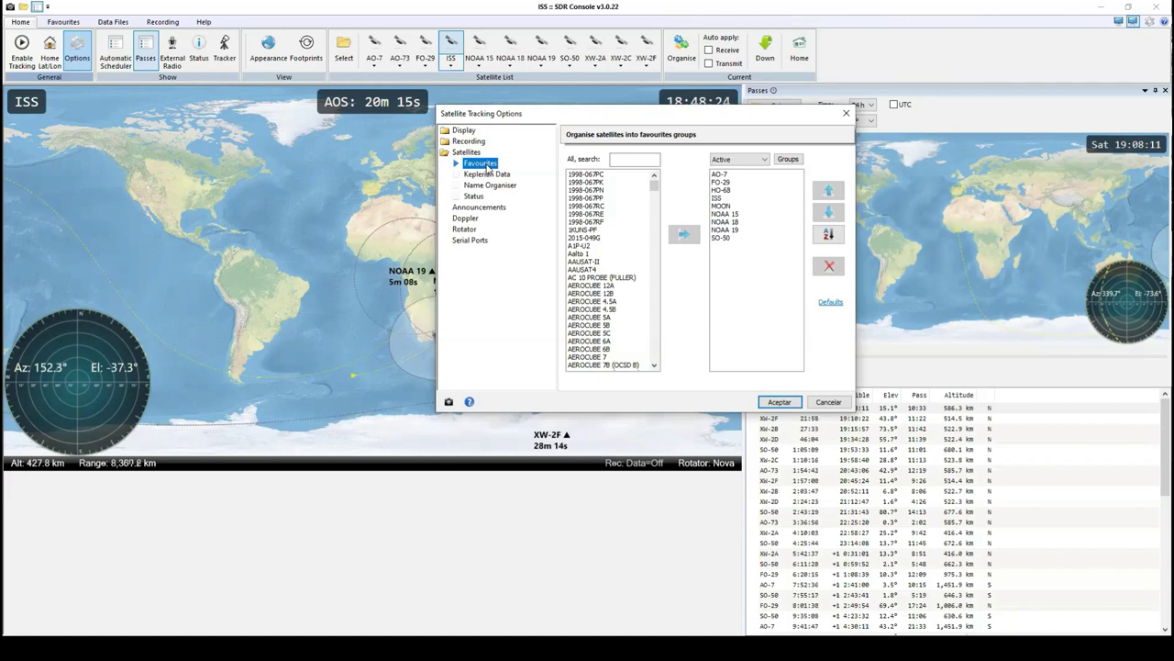
click(765, 160)
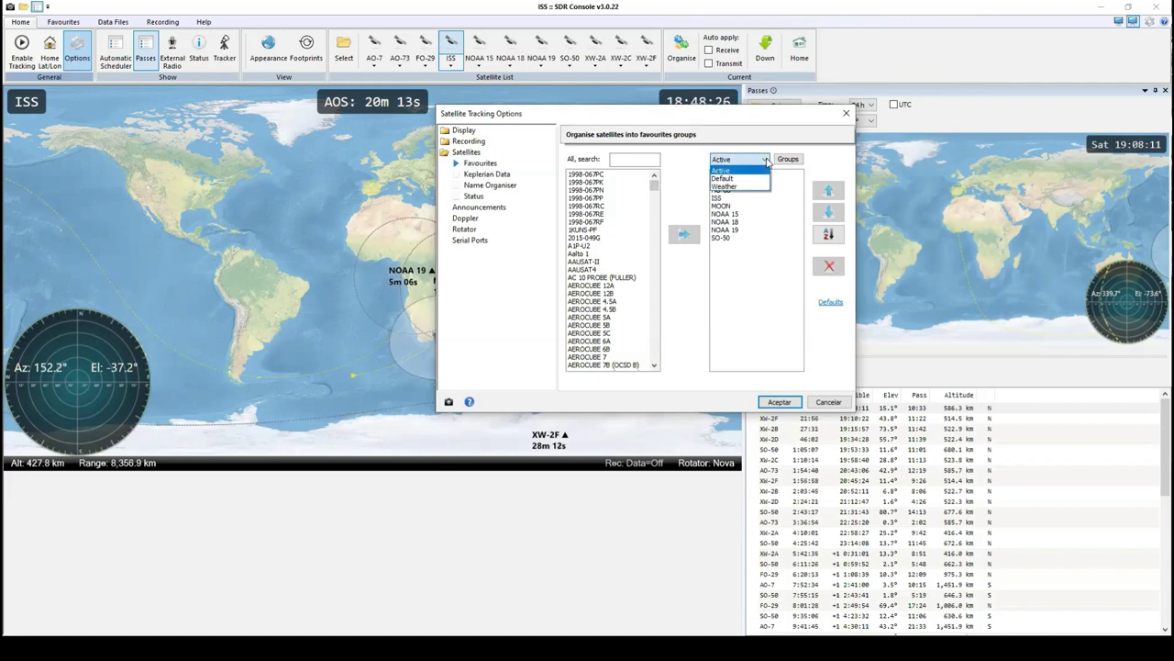
click(738, 171)
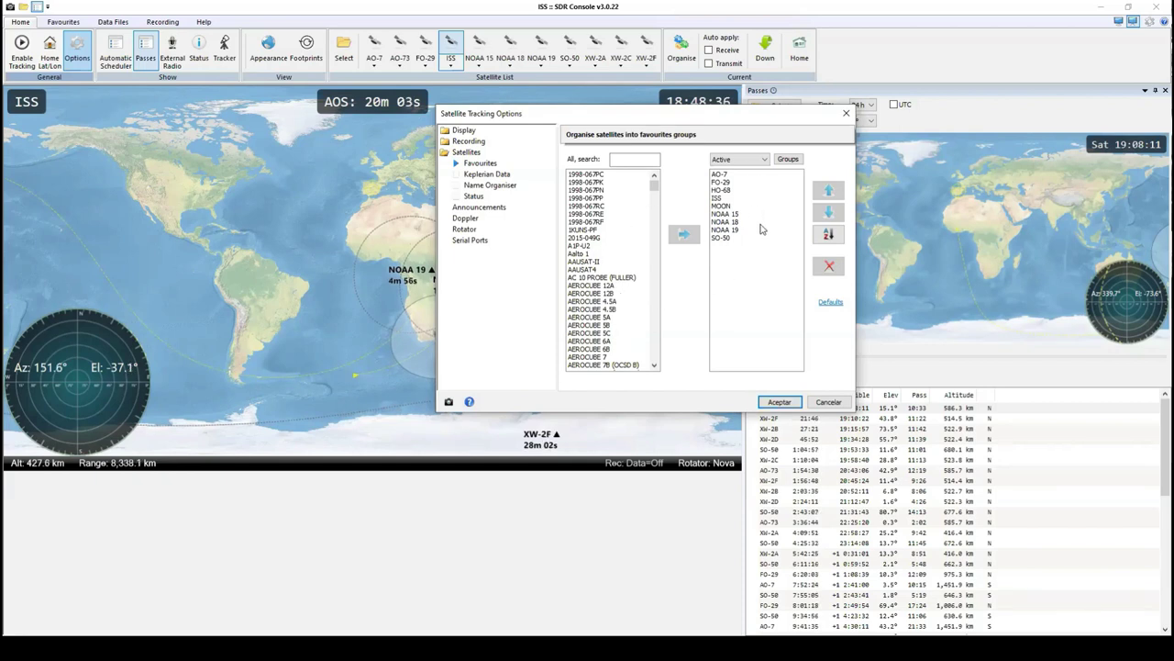
click(638, 156)
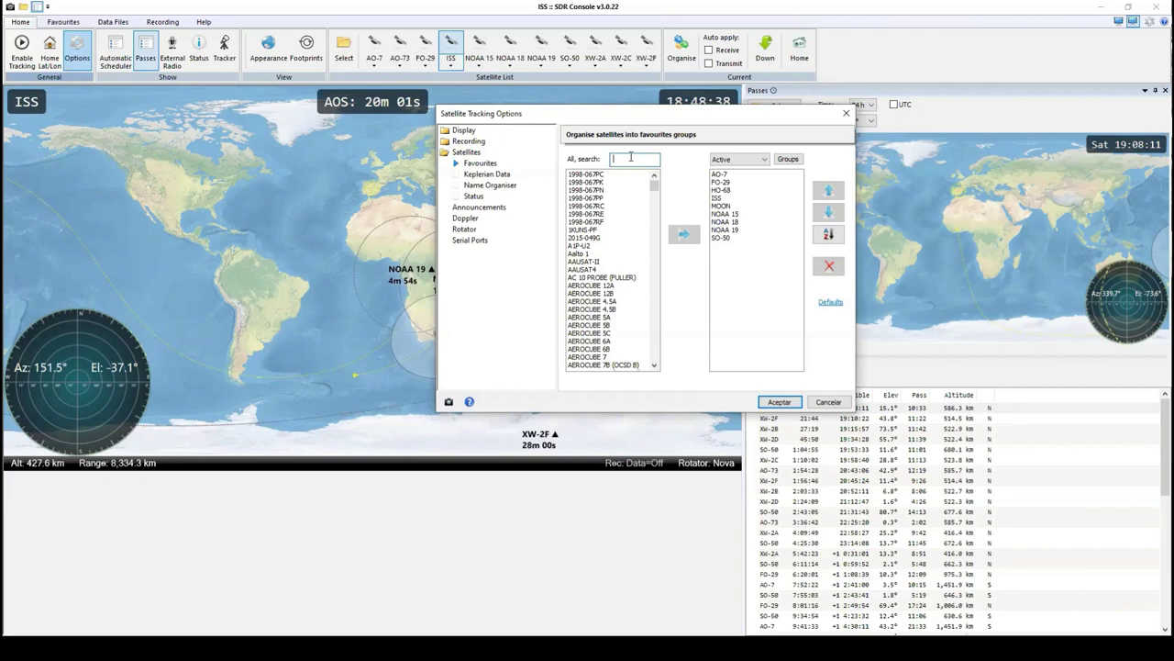
text(ao7)
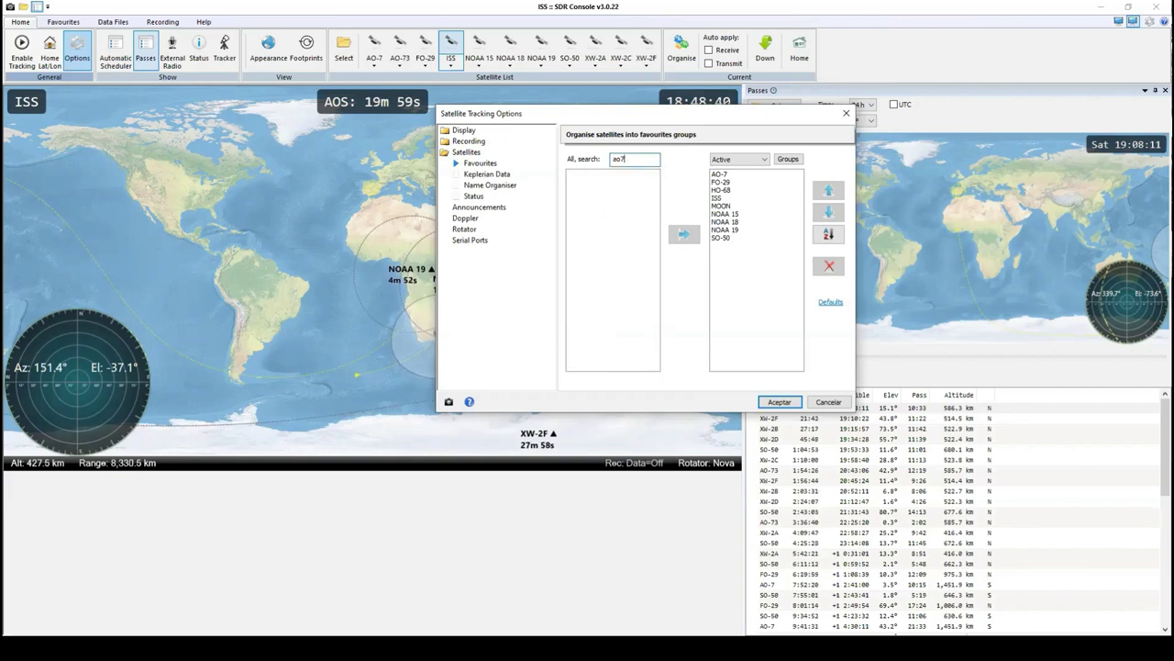
key(BackSpace)
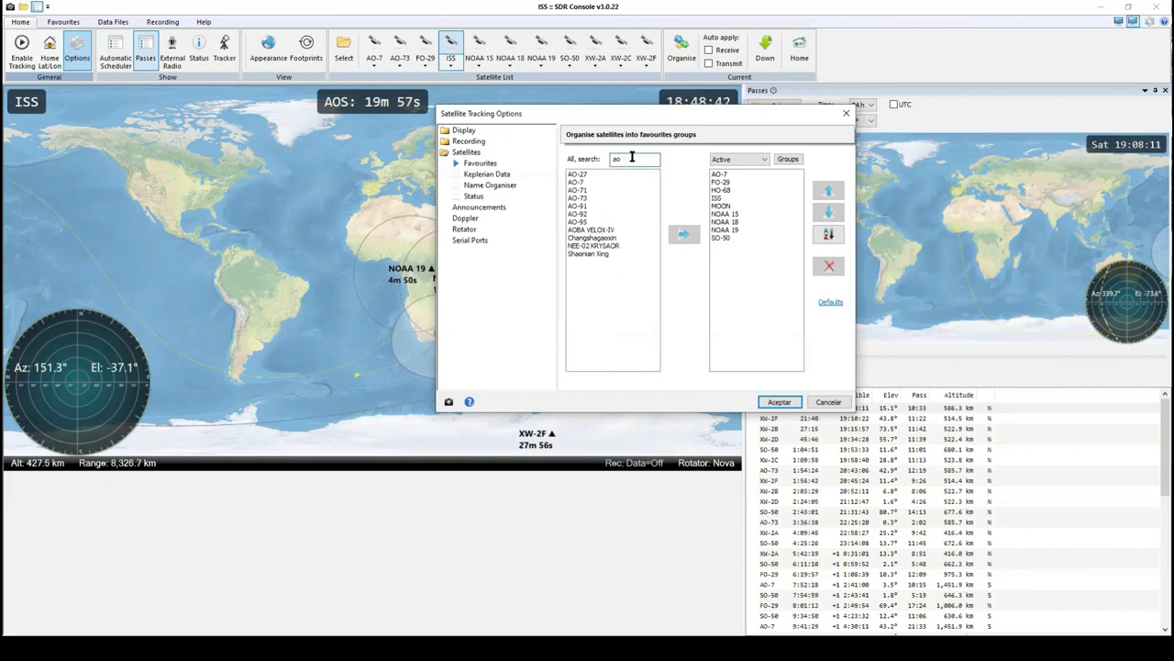
double_click(597, 196)
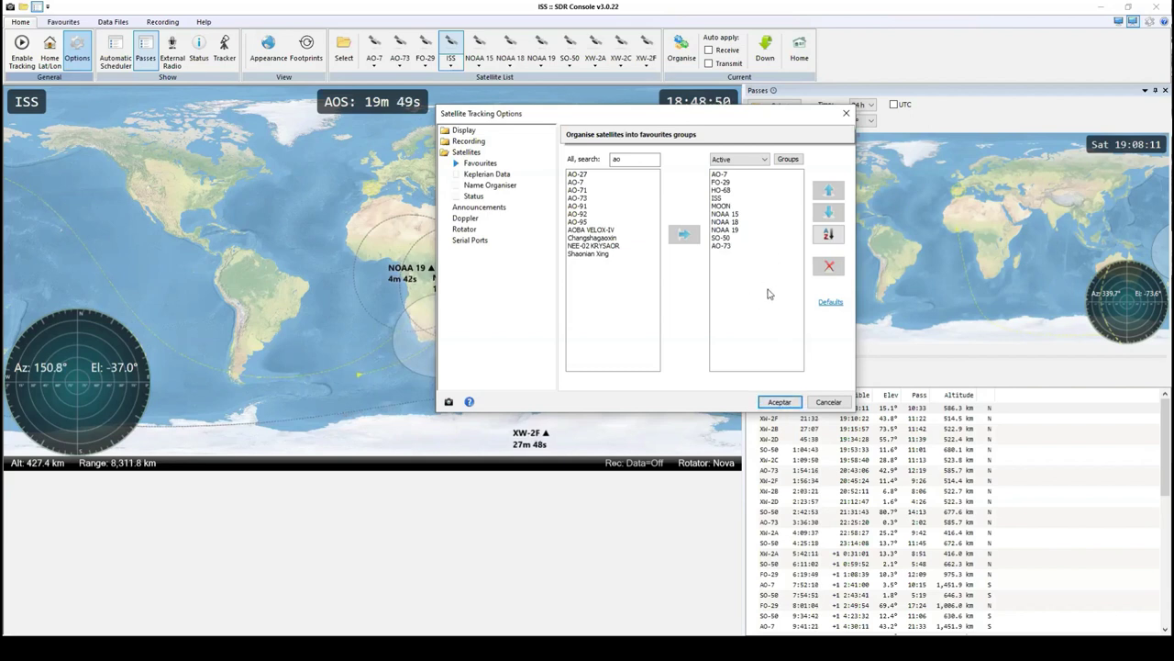
click(731, 207)
key(Delete)
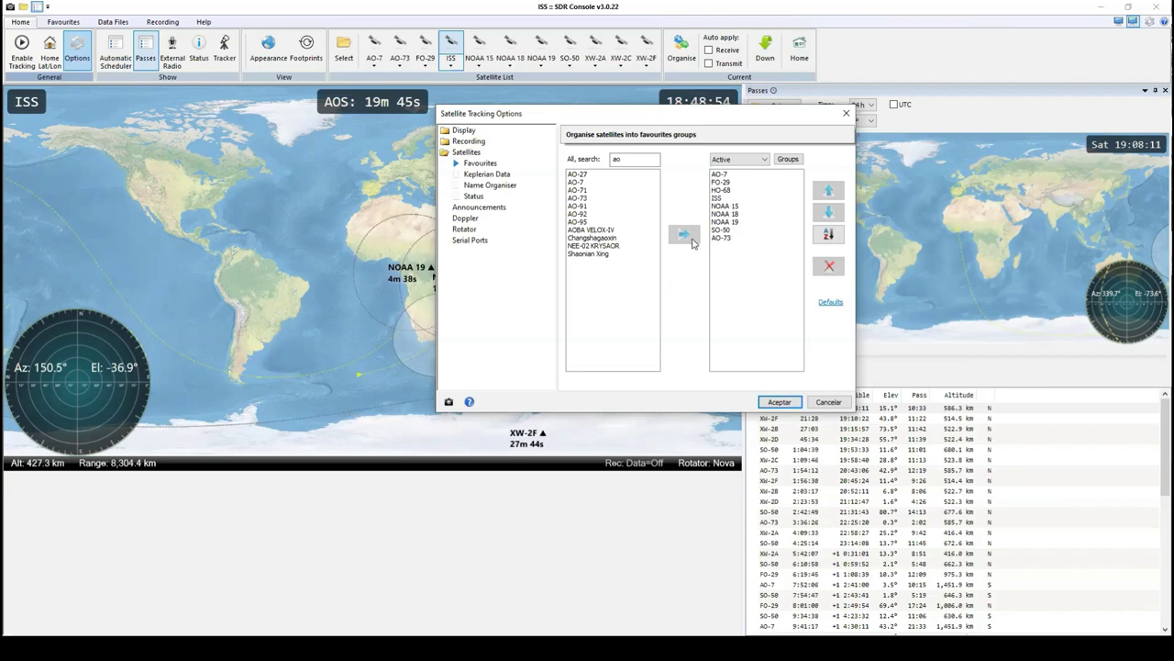
- Switch to the Weather favourites group, search for the METEOR satellites and add METEOR-M 2
click(765, 161)
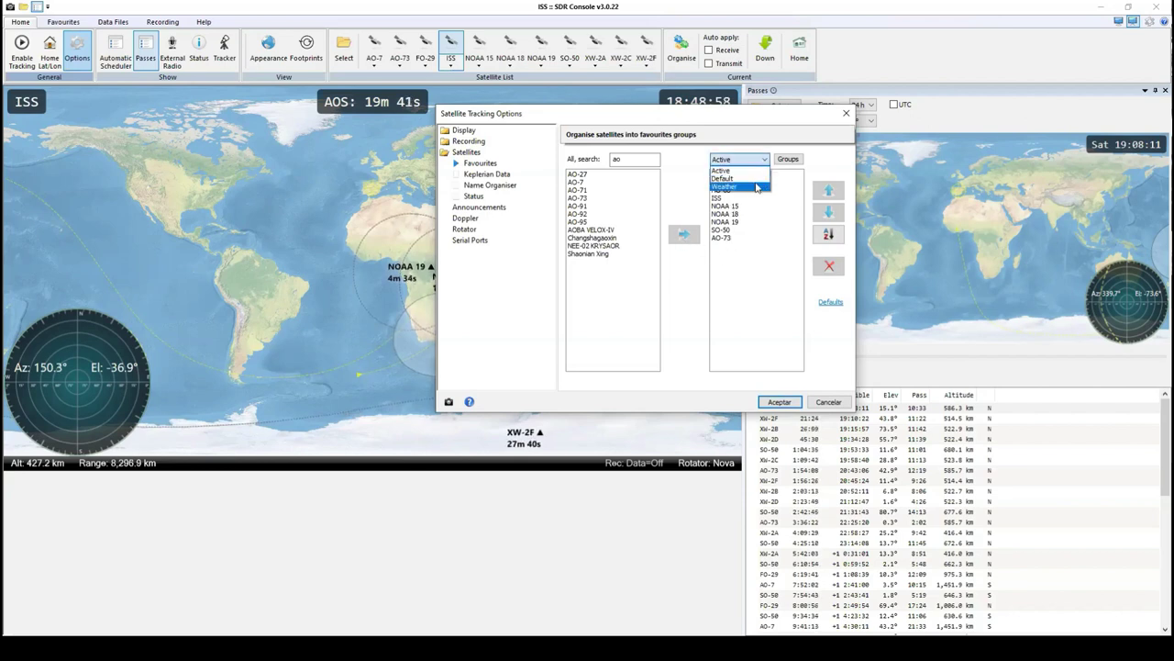
click(725, 186)
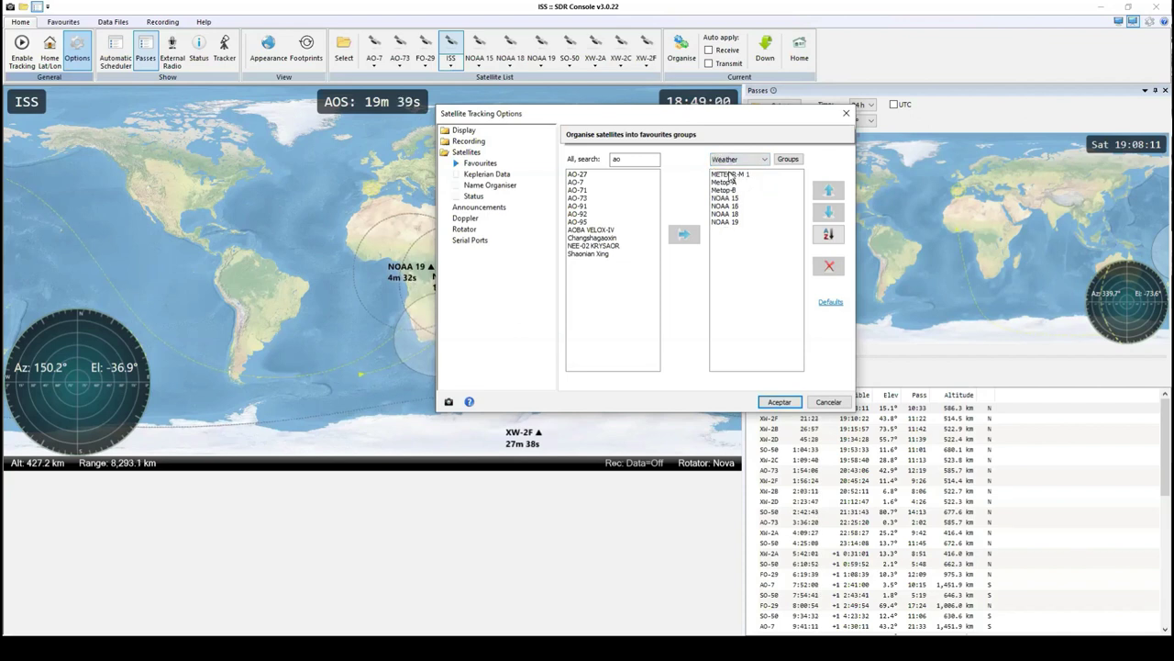
drag(642, 160, 563, 161)
text(metero)
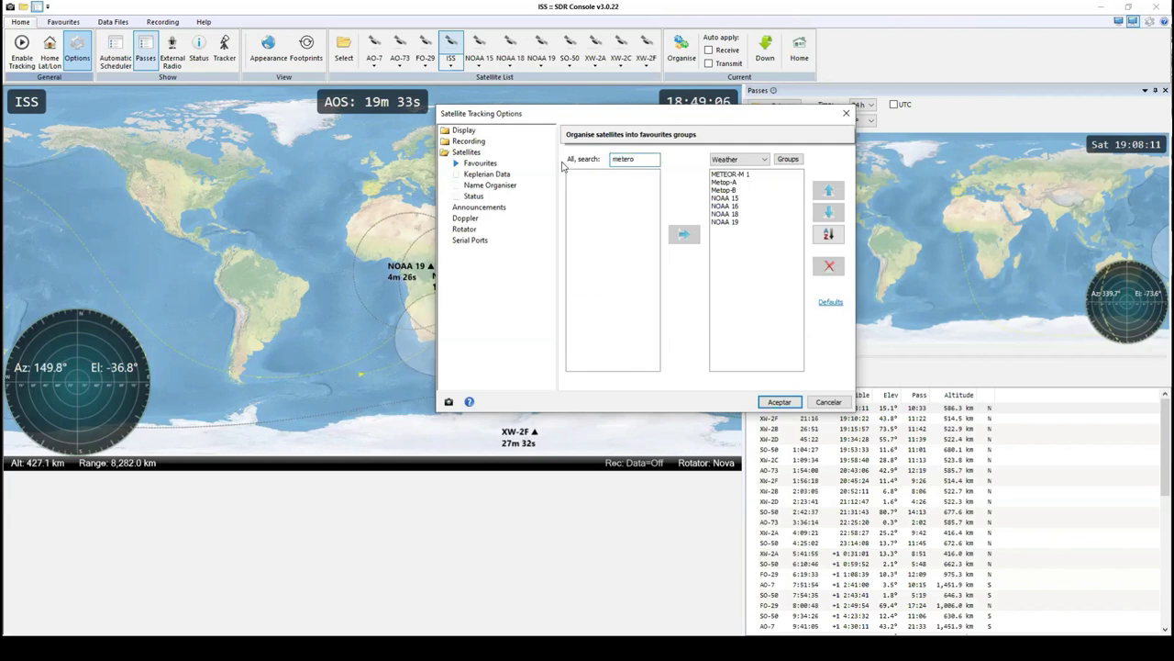
key(BackSpace)
key(BackSpace)
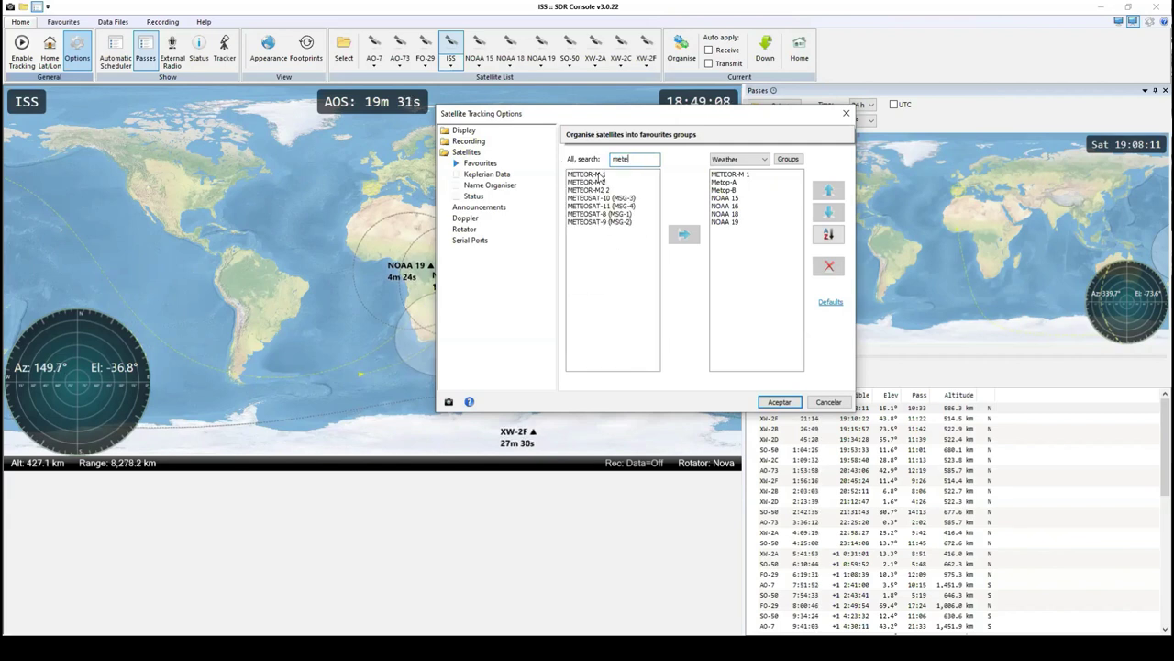
double_click(602, 182)
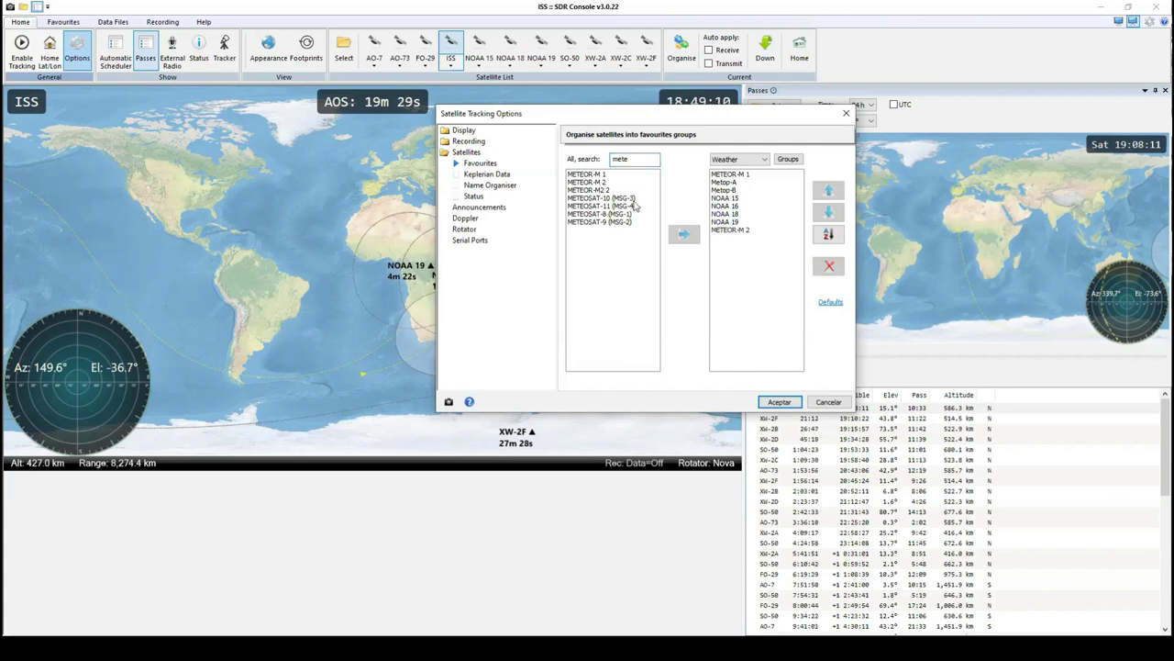
- Remove NOAA 16, Metop-B, Metop-A and METEOR-M 1 from the Weather favourites group
double_click(740, 207)
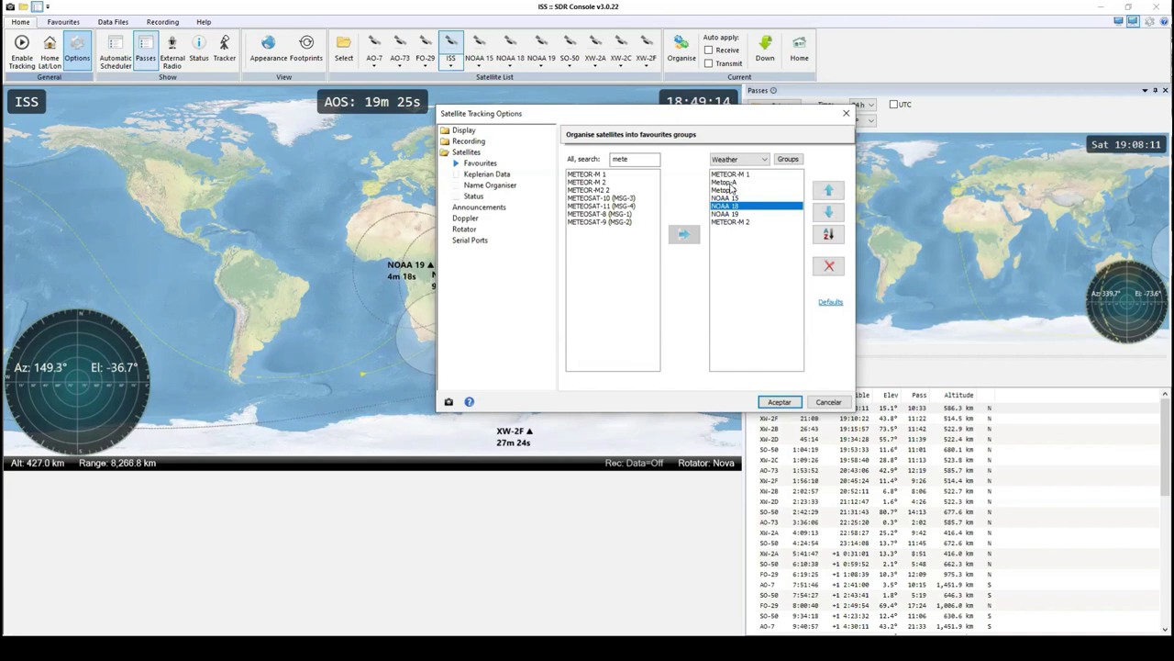
double_click(731, 188)
double_click(733, 184)
double_click(743, 175)
- Search for the NOAA satellites and add NOAA 18 back to the Weather group
double_click(621, 159)
text(noa)
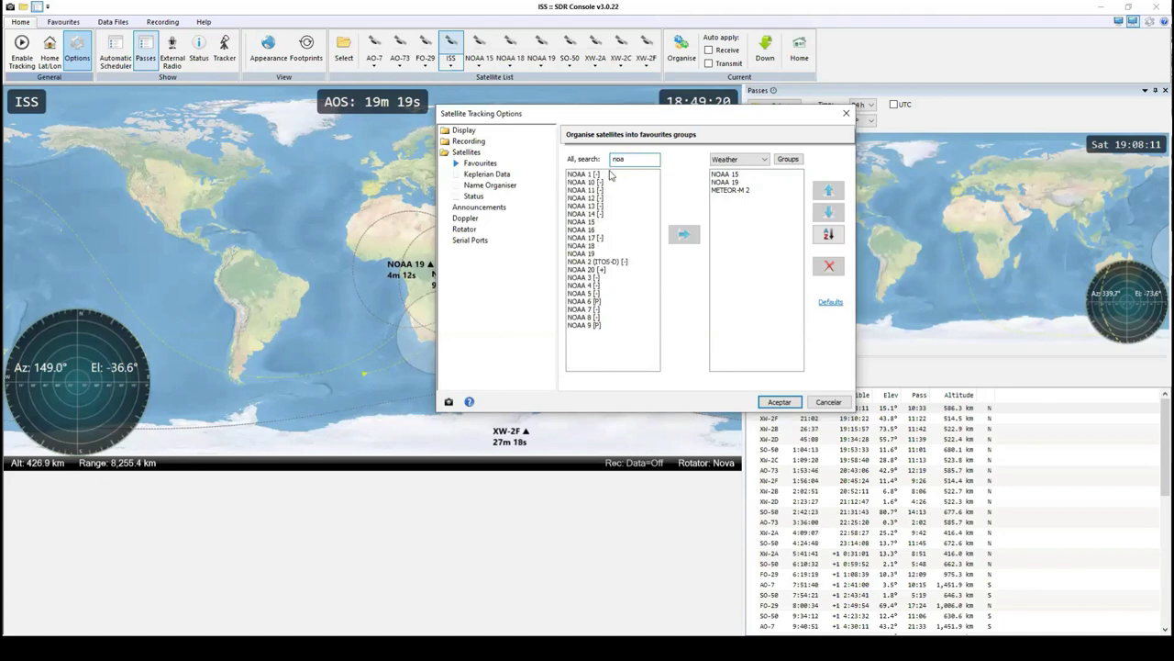
click(592, 246)
click(683, 235)
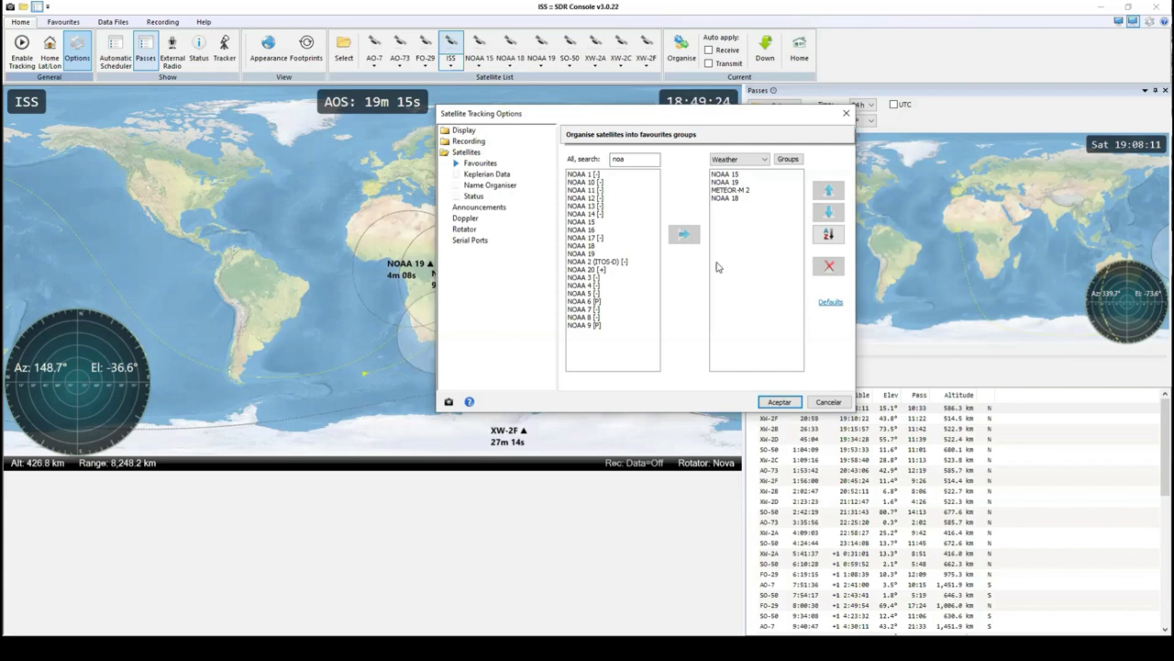
double_click(642, 159)
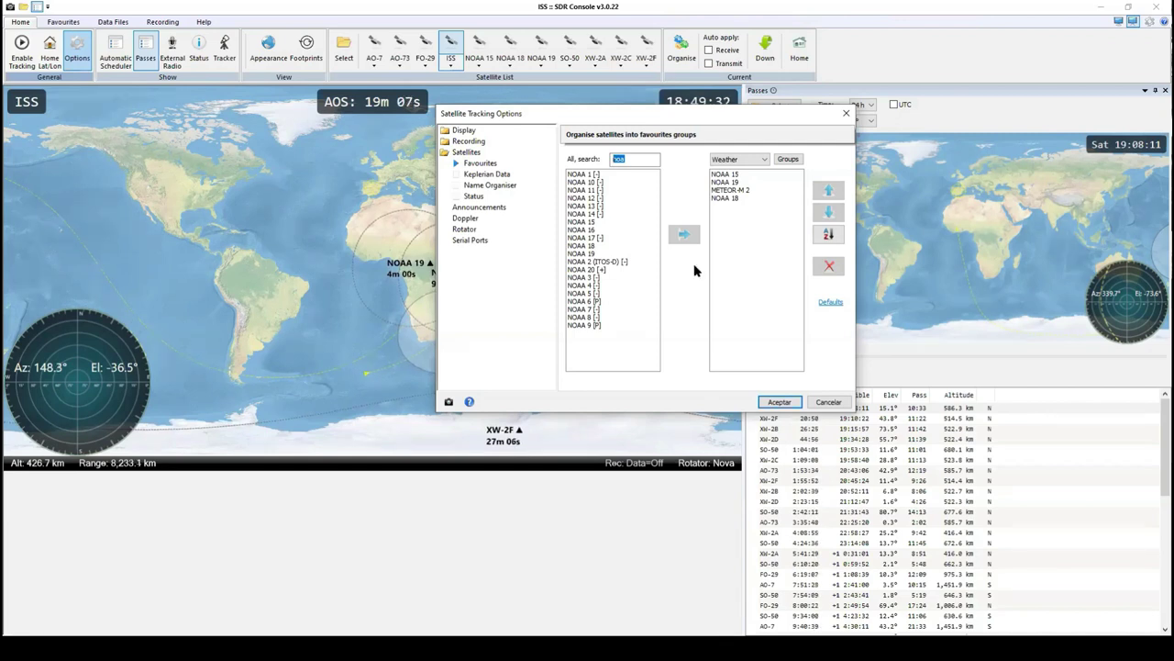
- Create a new favourites group named "Nuevos Lanz." and check it in the group list
click(796, 161)
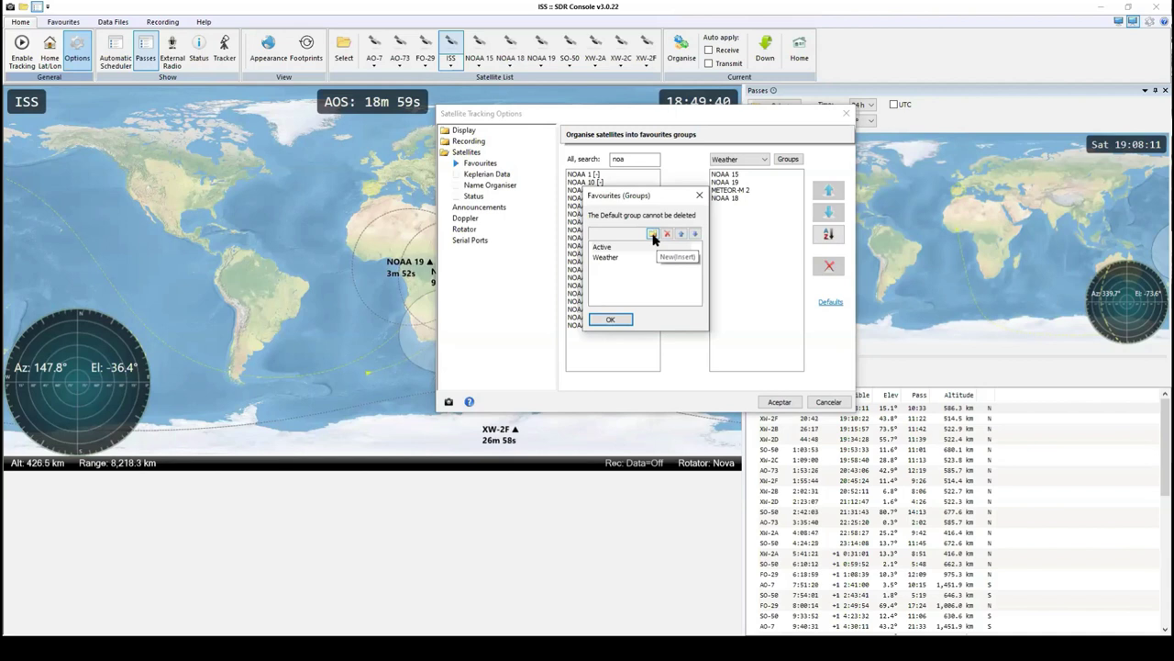
click(652, 235)
text(Nuevos Lanz)
key(BackSpace)
key(BackSpace)
key(BackSpace)
text(anz.)
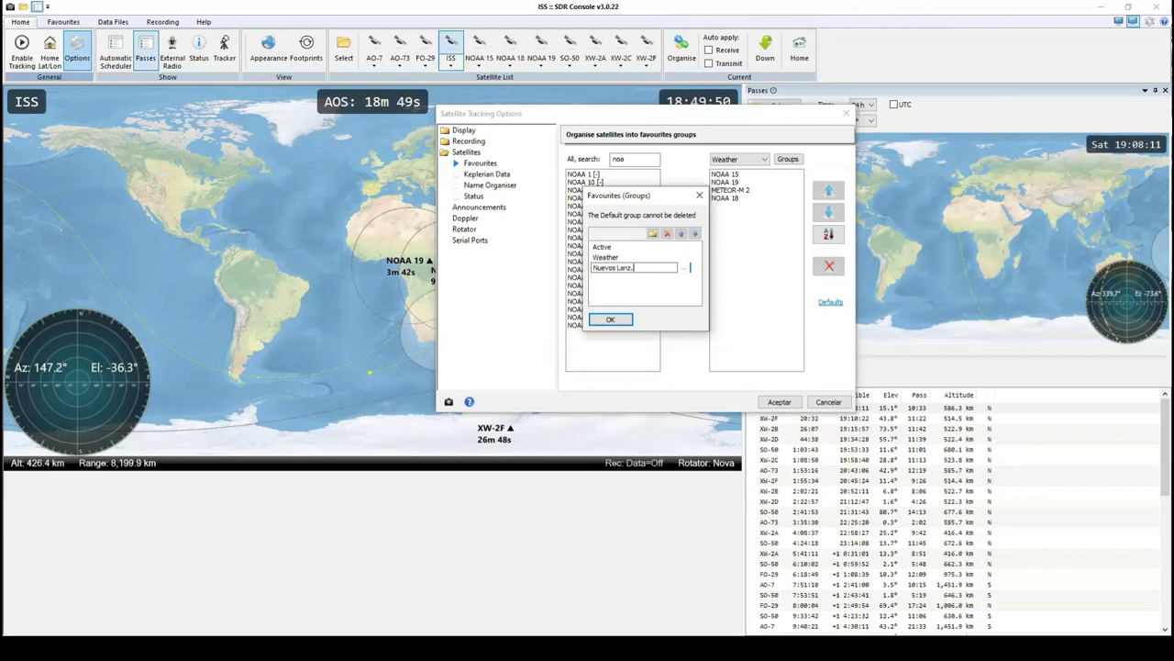
click(612, 321)
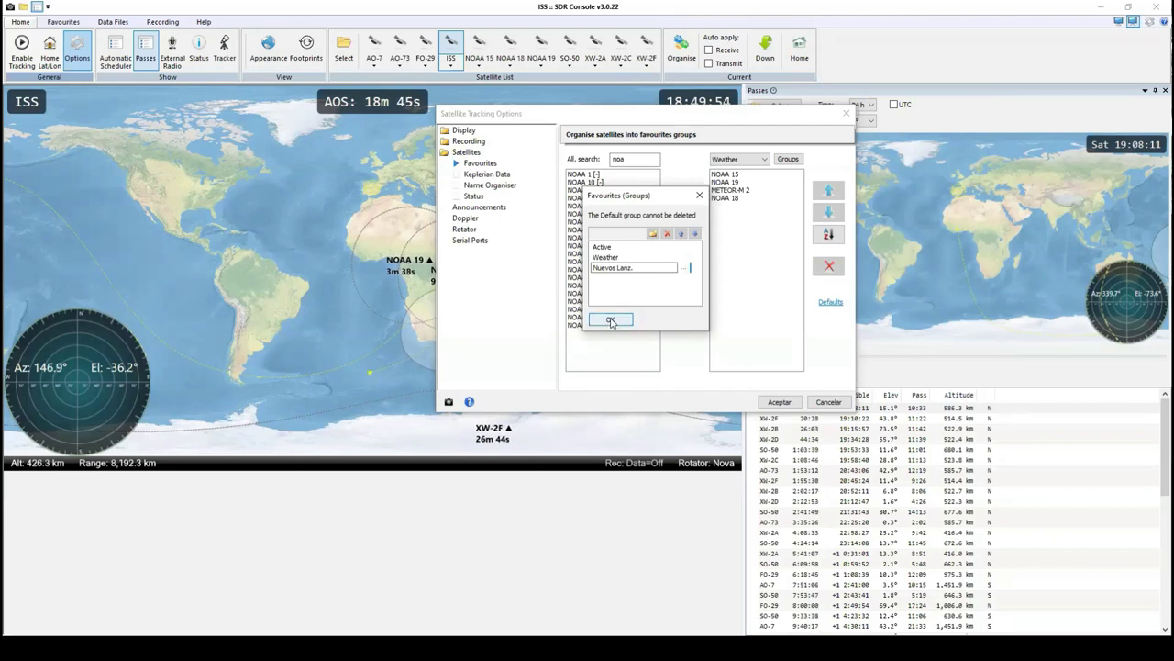
click(625, 321)
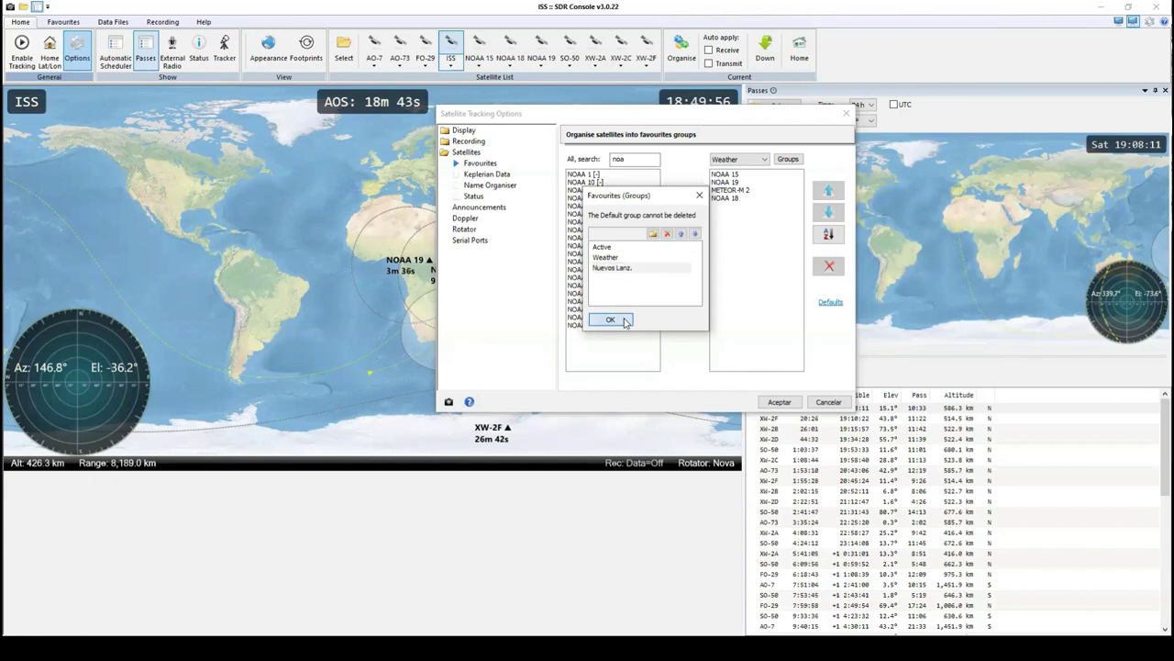
click(624, 320)
click(786, 160)
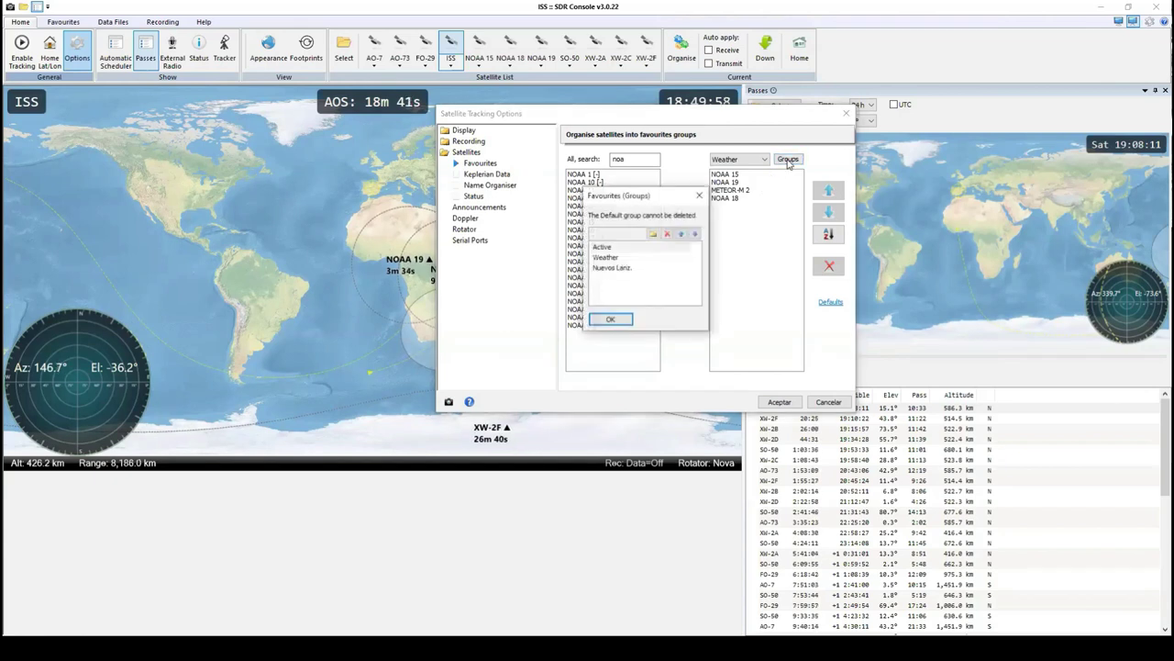
click(613, 267)
click(615, 321)
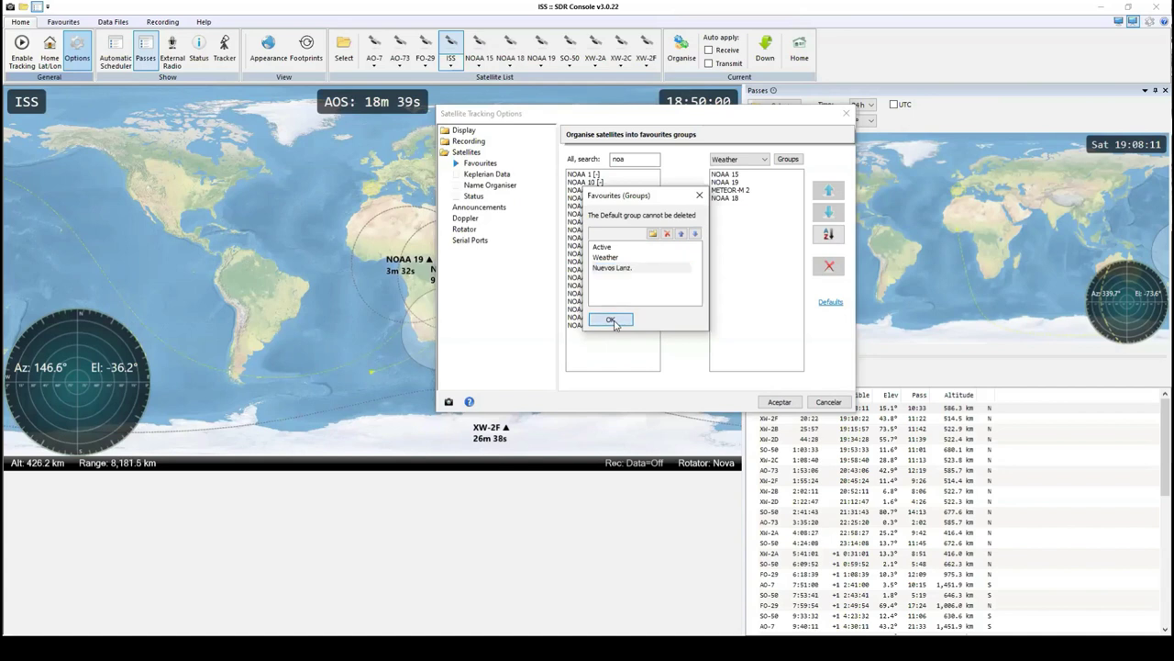
- Switch to the Nuevos Lanz. group, clear the satellite search and add VCC A to the group
click(765, 159)
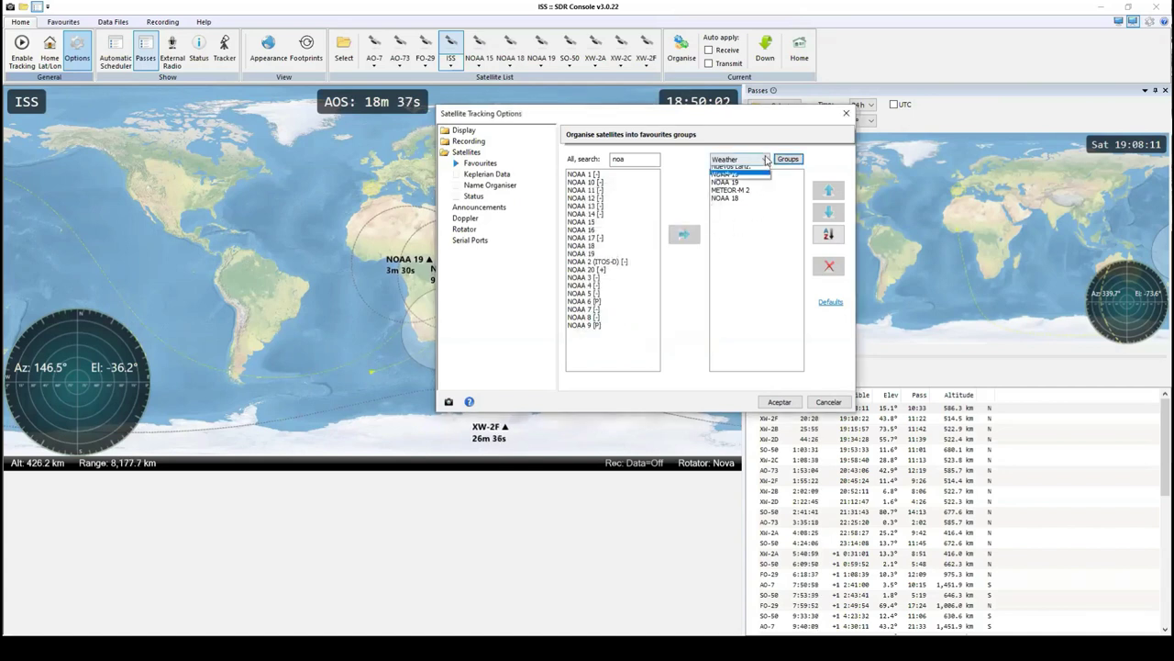
click(758, 192)
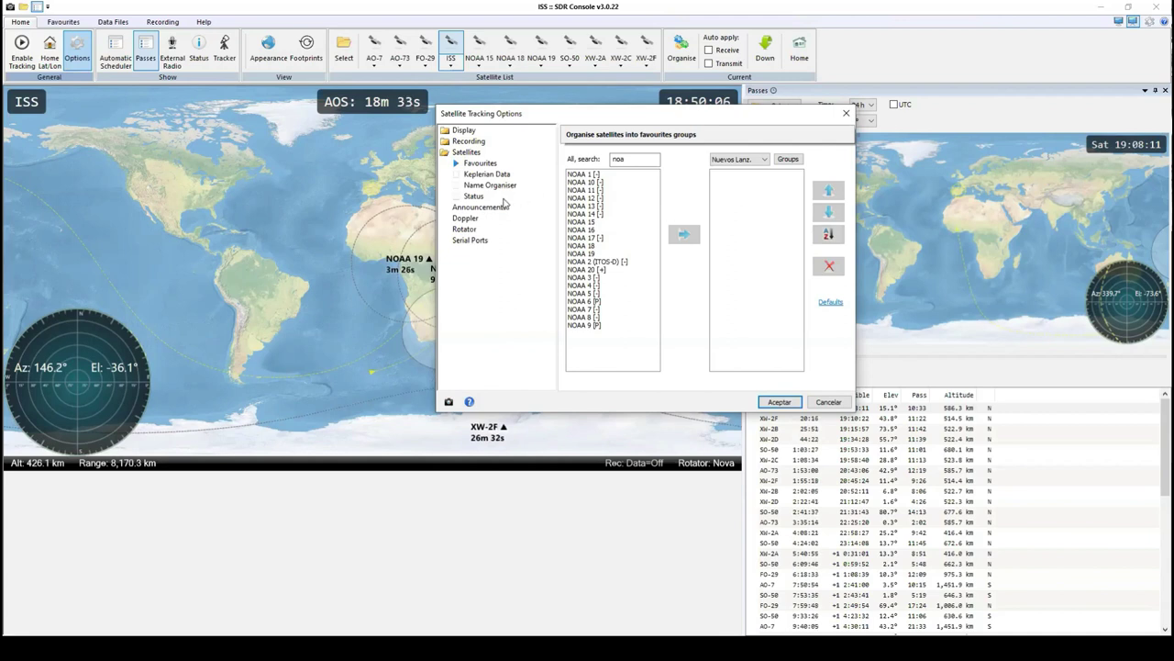
double_click(635, 162)
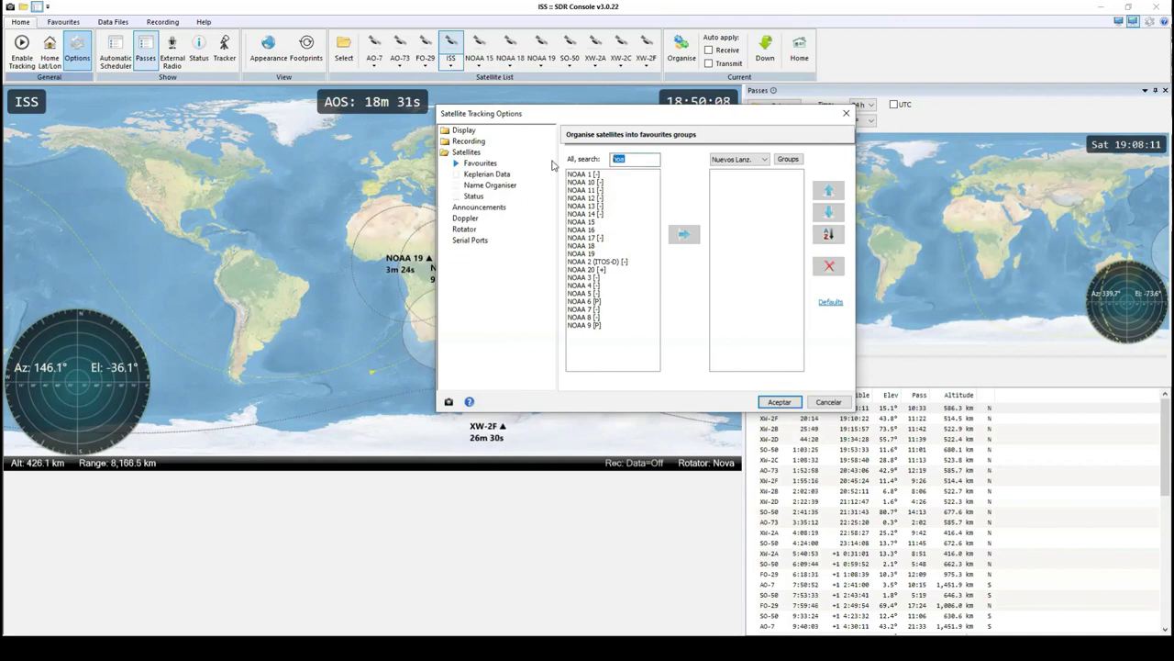
key(BackSpace)
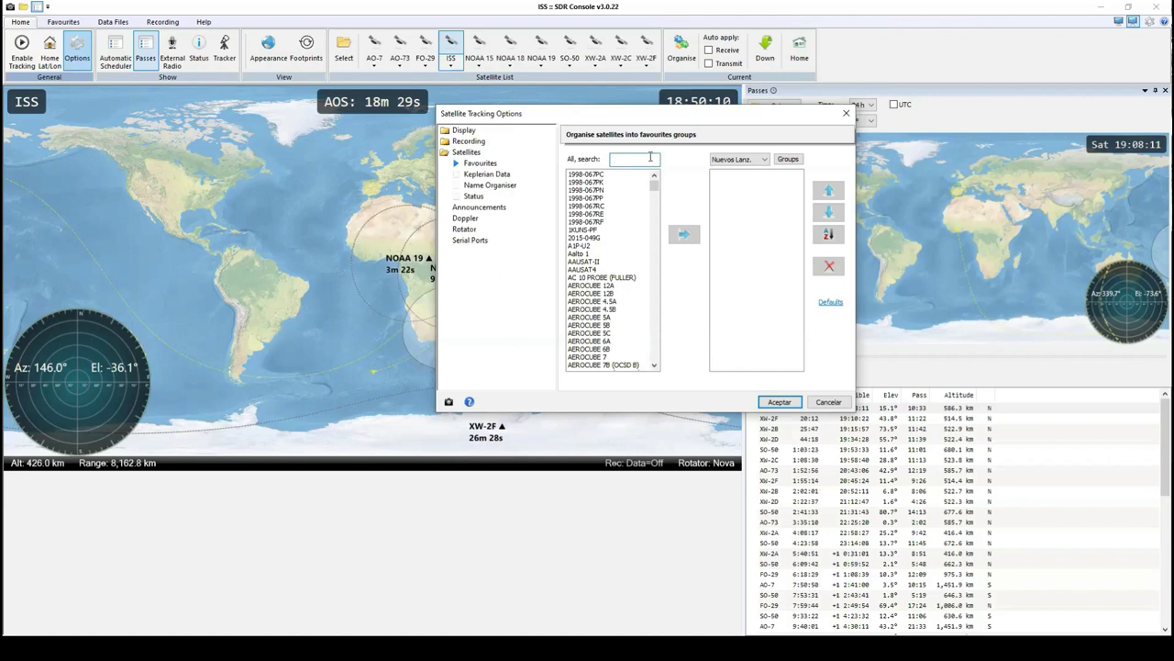
drag(654, 187, 629, 366)
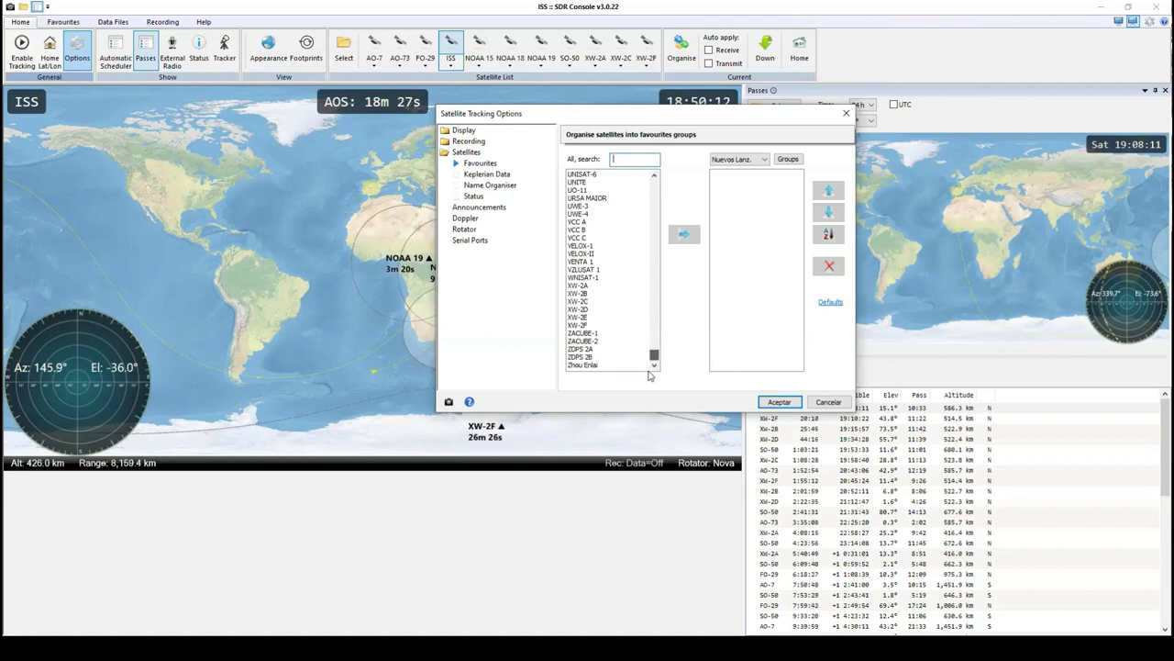
double_click(593, 223)
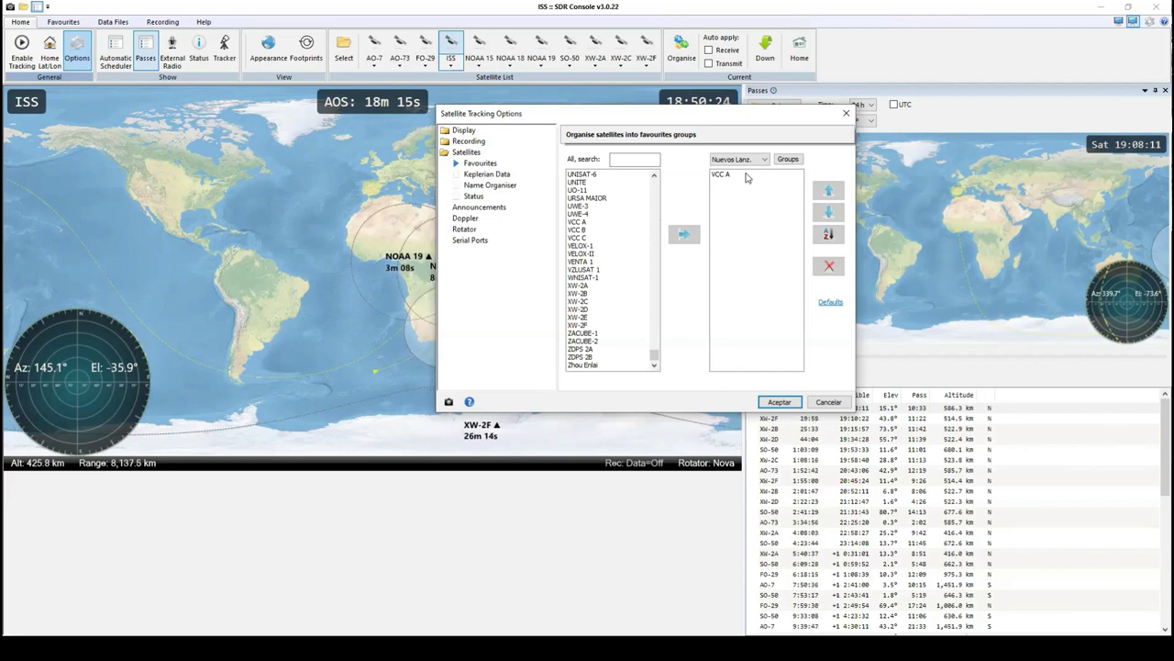
- Examine the Keplerian data sources and the option to add a TLE definition from a text file, without choosing a file
click(485, 174)
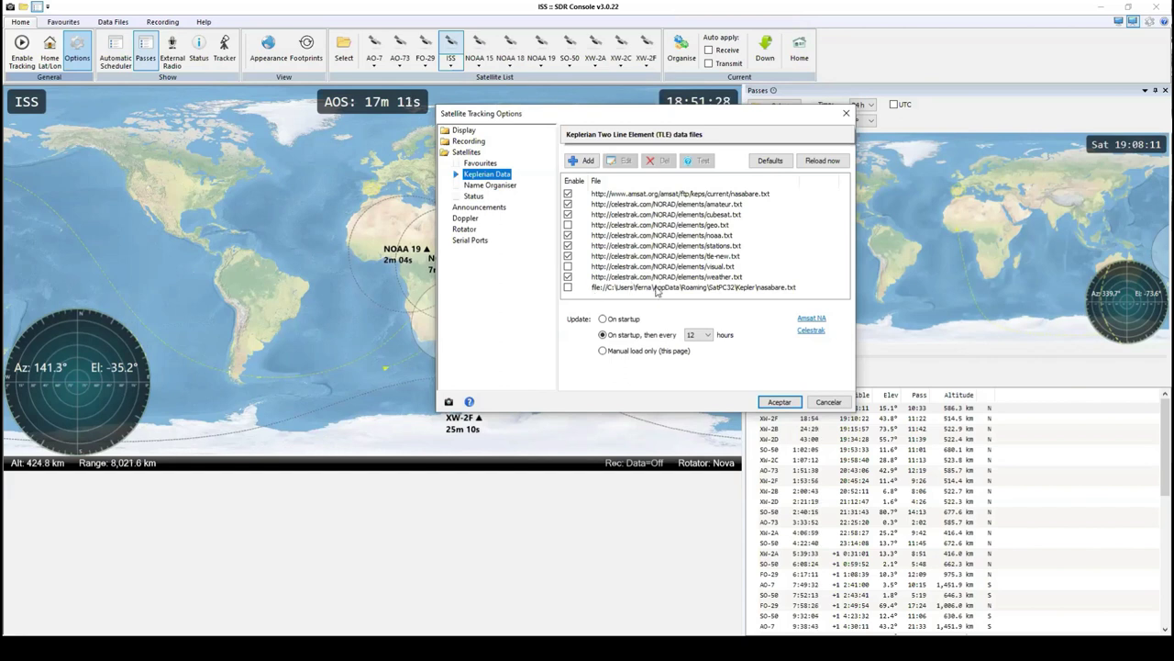
click(582, 162)
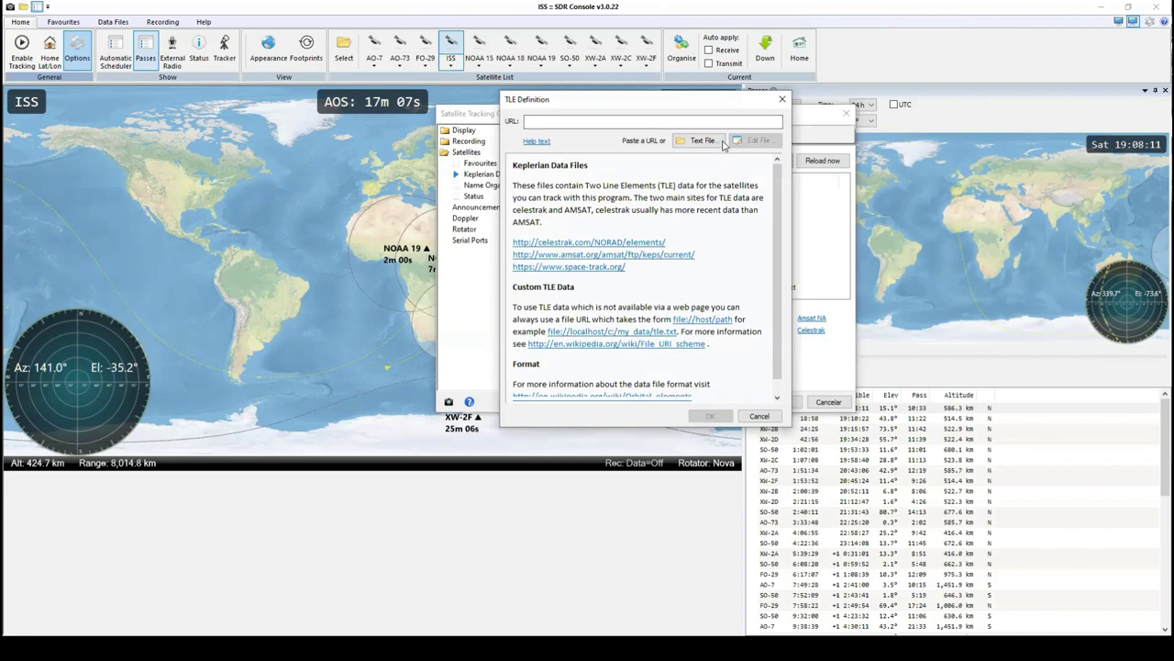
click(700, 144)
click(703, 145)
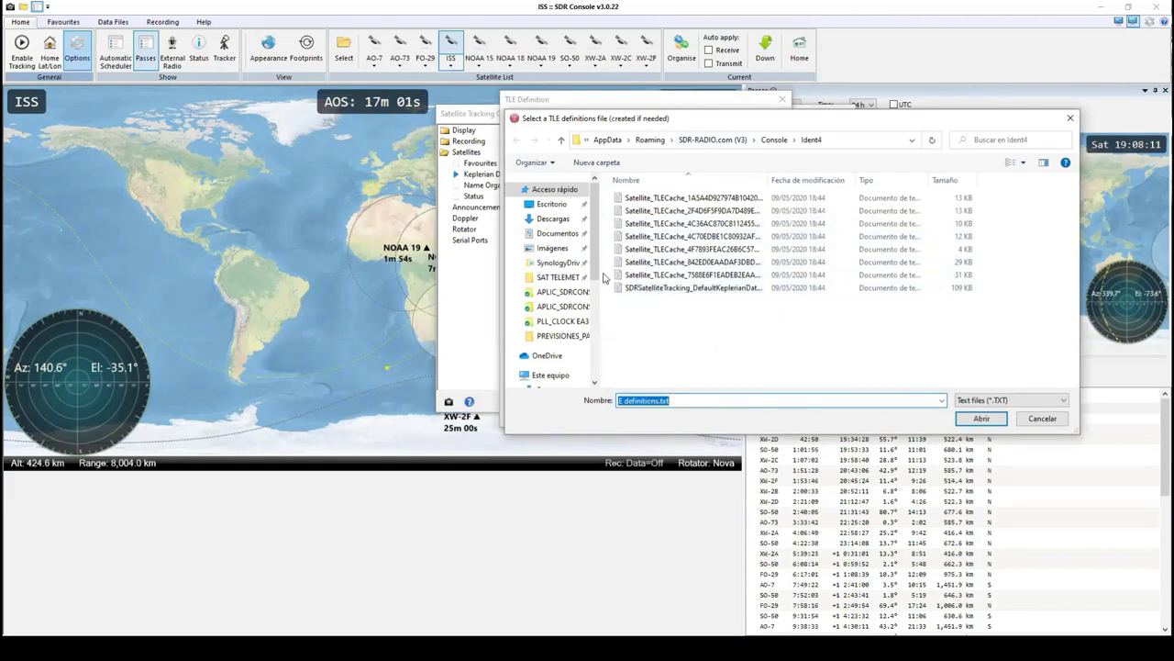
drag(598, 275, 597, 323)
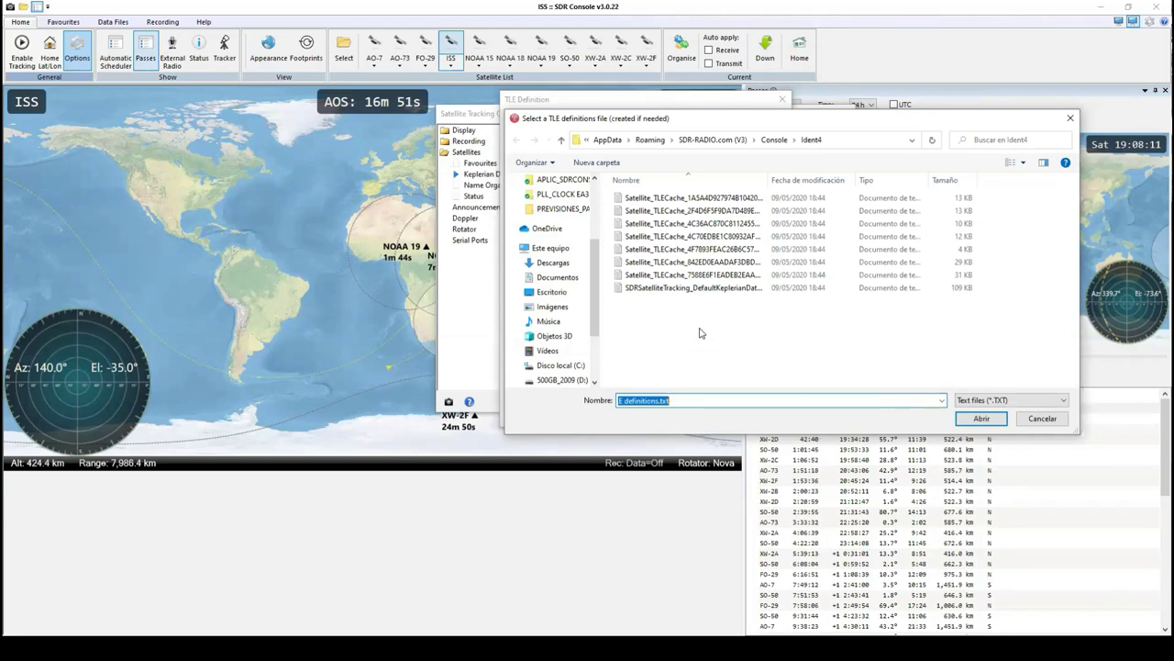
click(1055, 421)
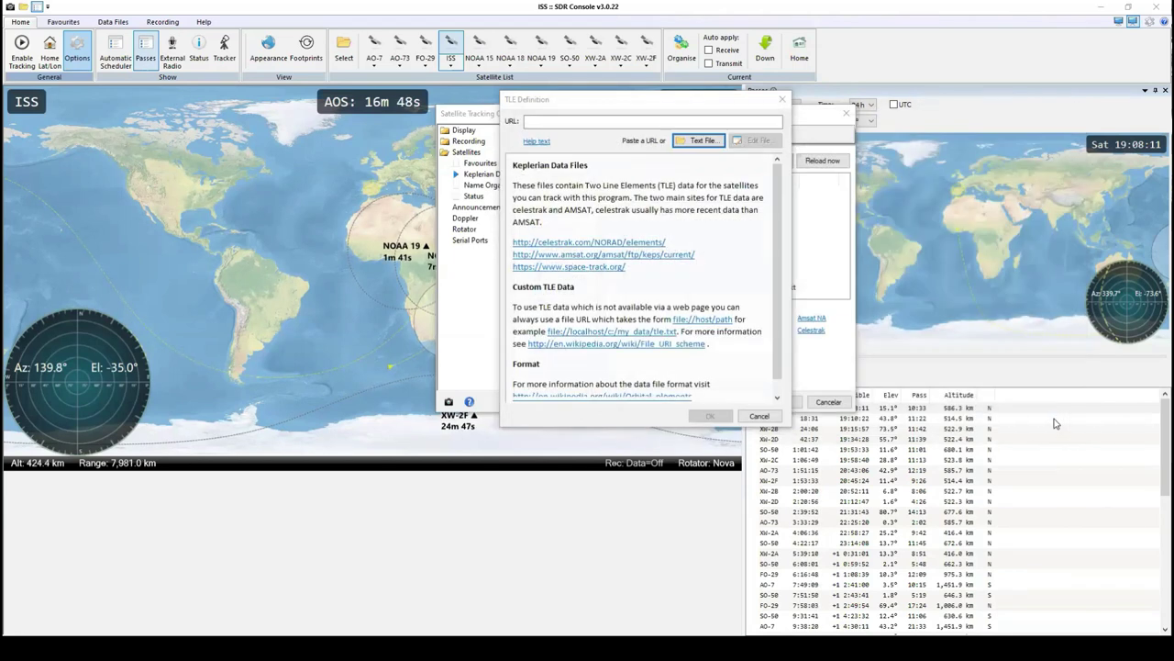
- Close the TLE definition and try the Keplerian update modes, ending on update at startup and every 12 hours
click(760, 417)
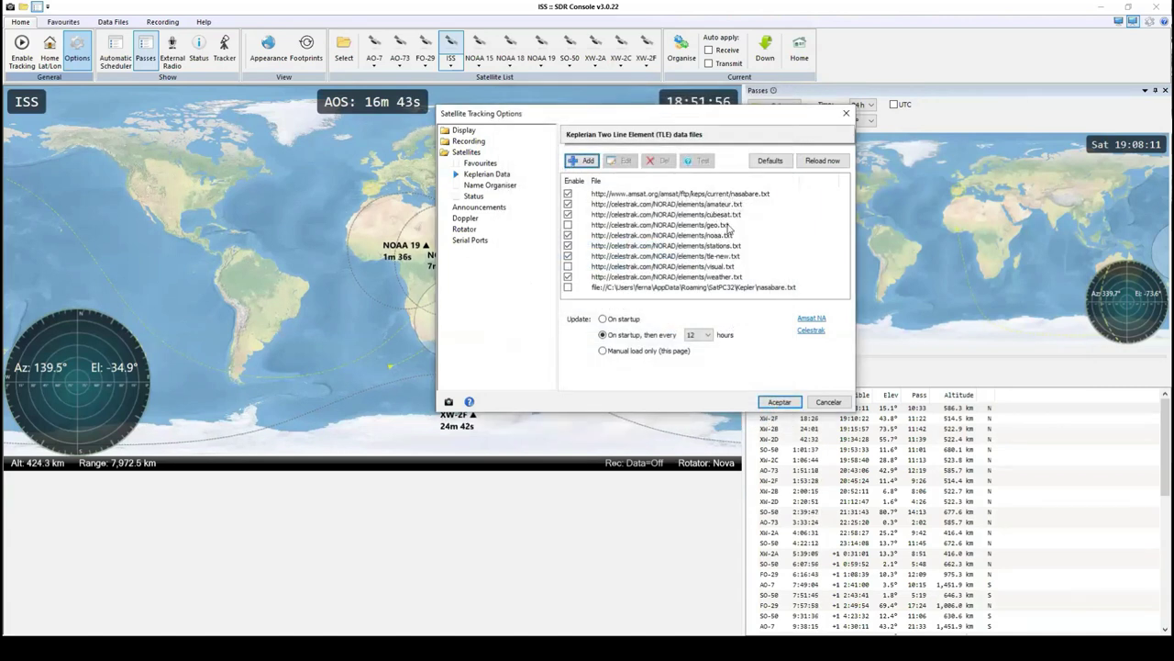
click(604, 319)
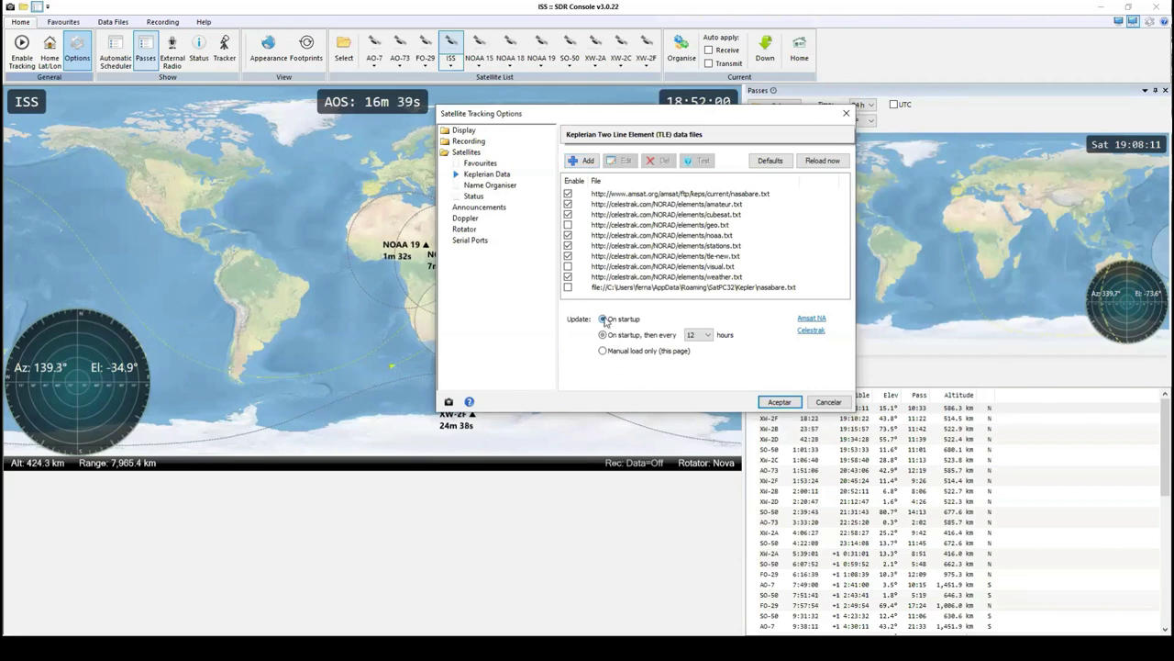
click(603, 336)
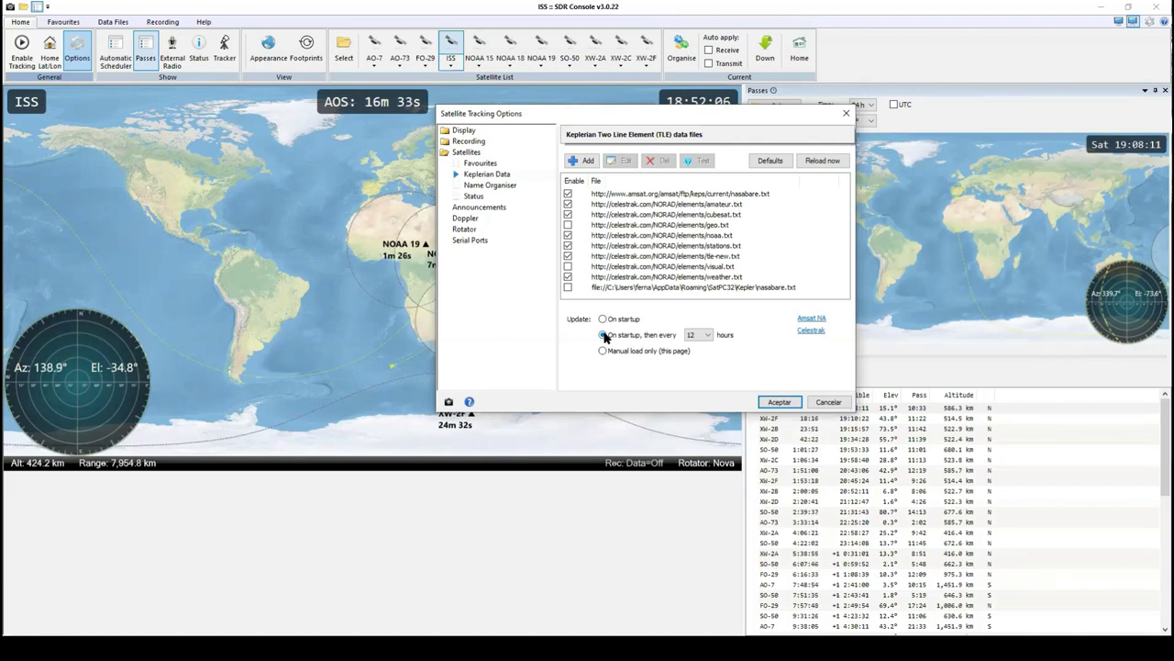
click(605, 354)
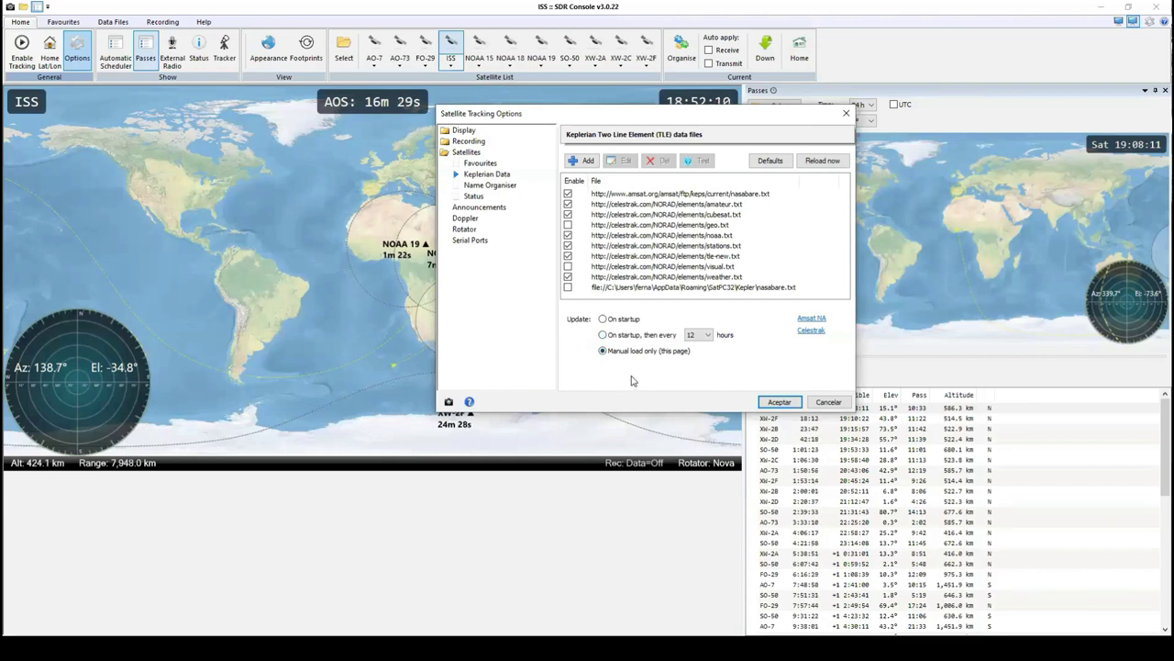
click(603, 336)
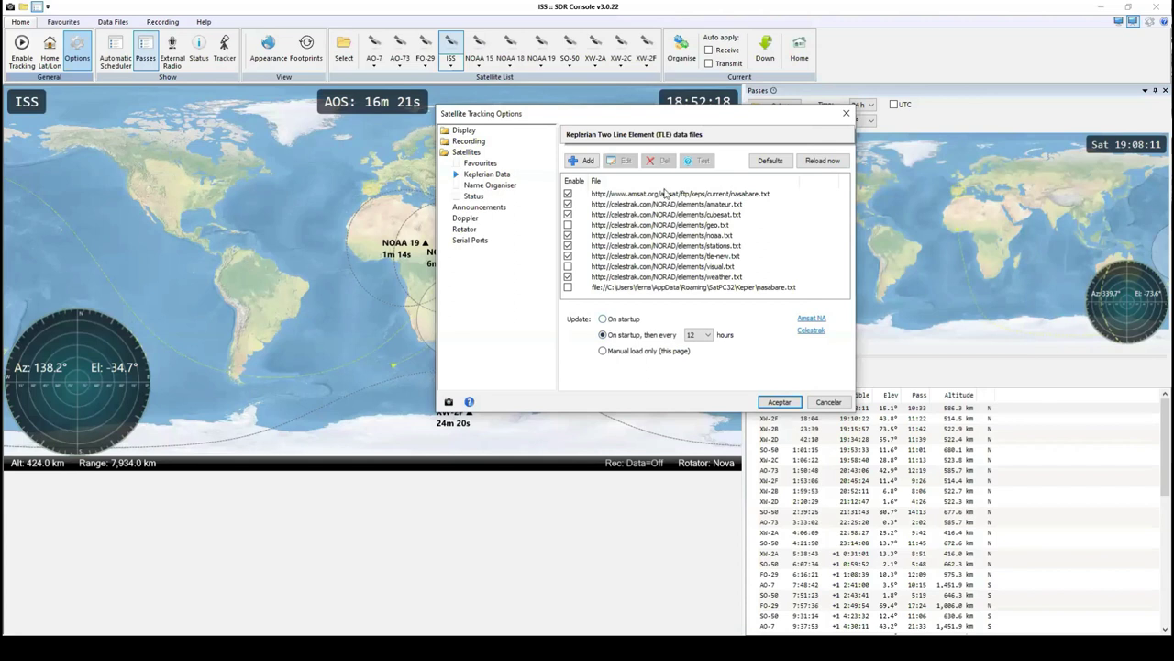
- Search the satellite name organiser for 449 and view the preferred names available for RS-44 without changing the name
click(487, 186)
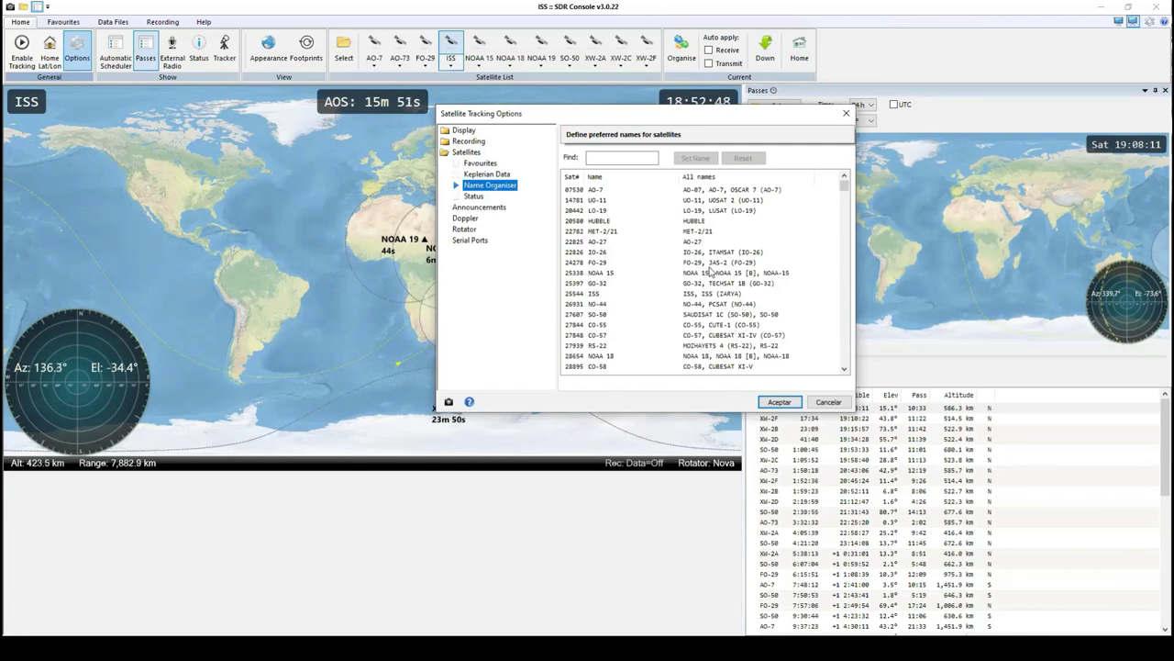
click(630, 157)
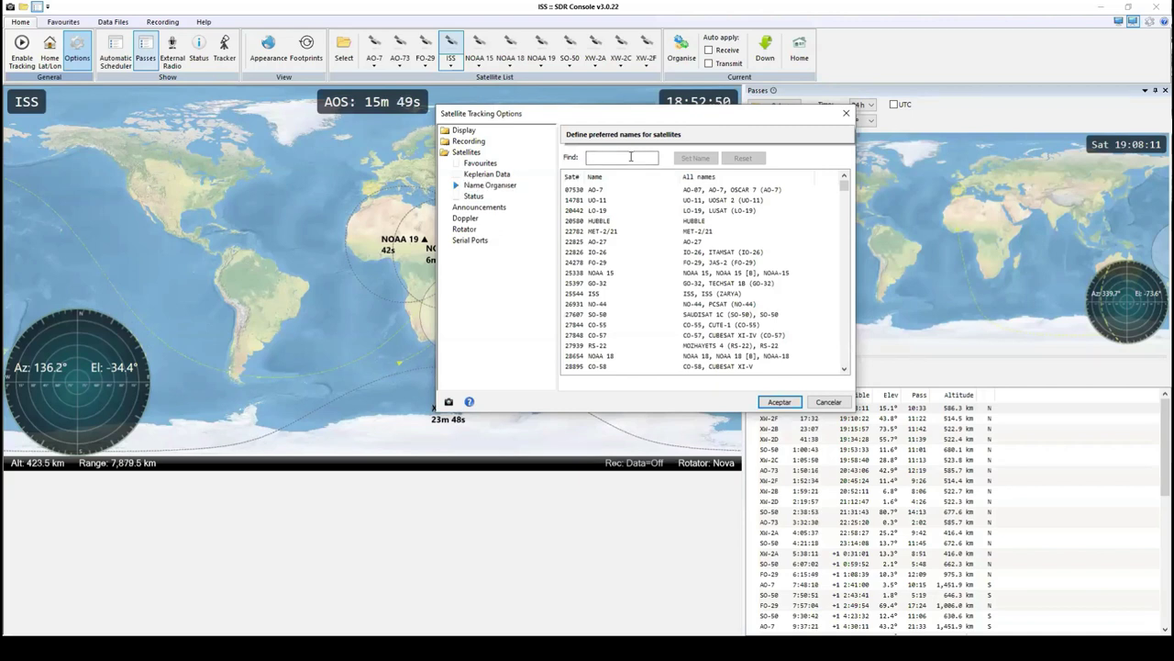
text(4)
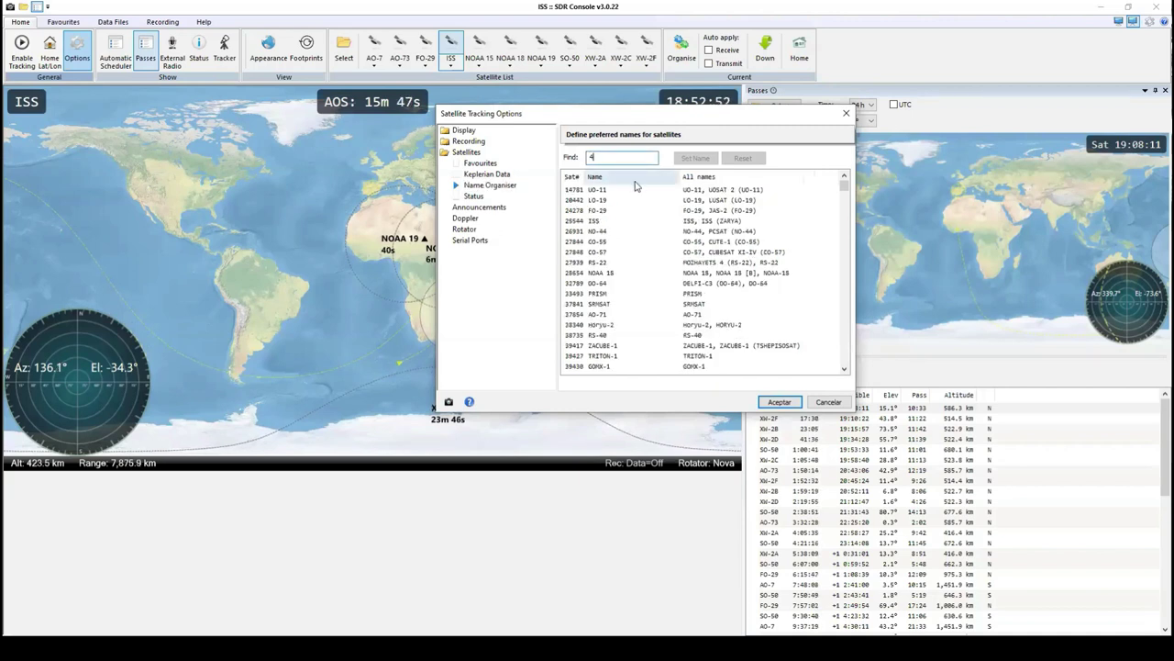
text(49)
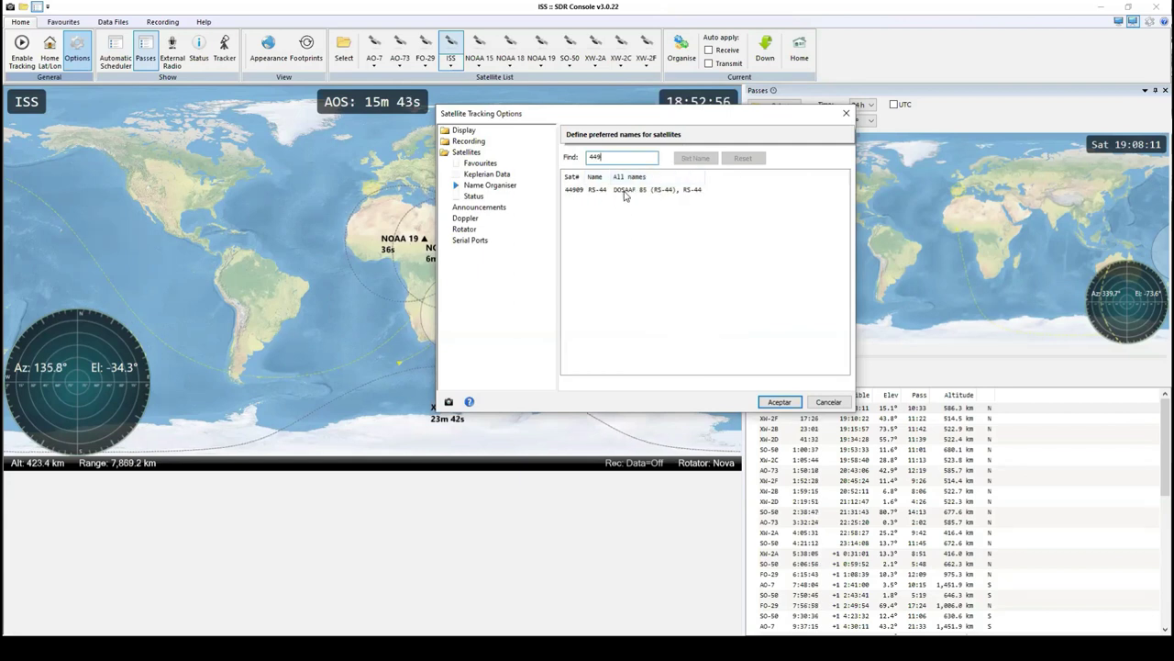
click(625, 192)
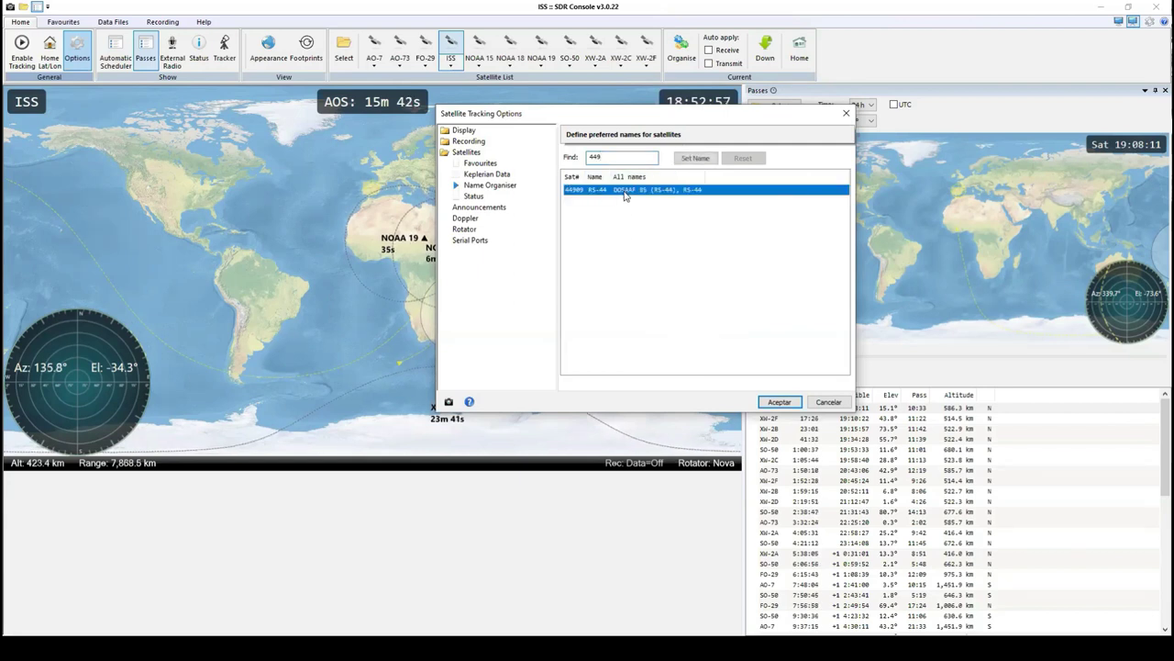
click(695, 158)
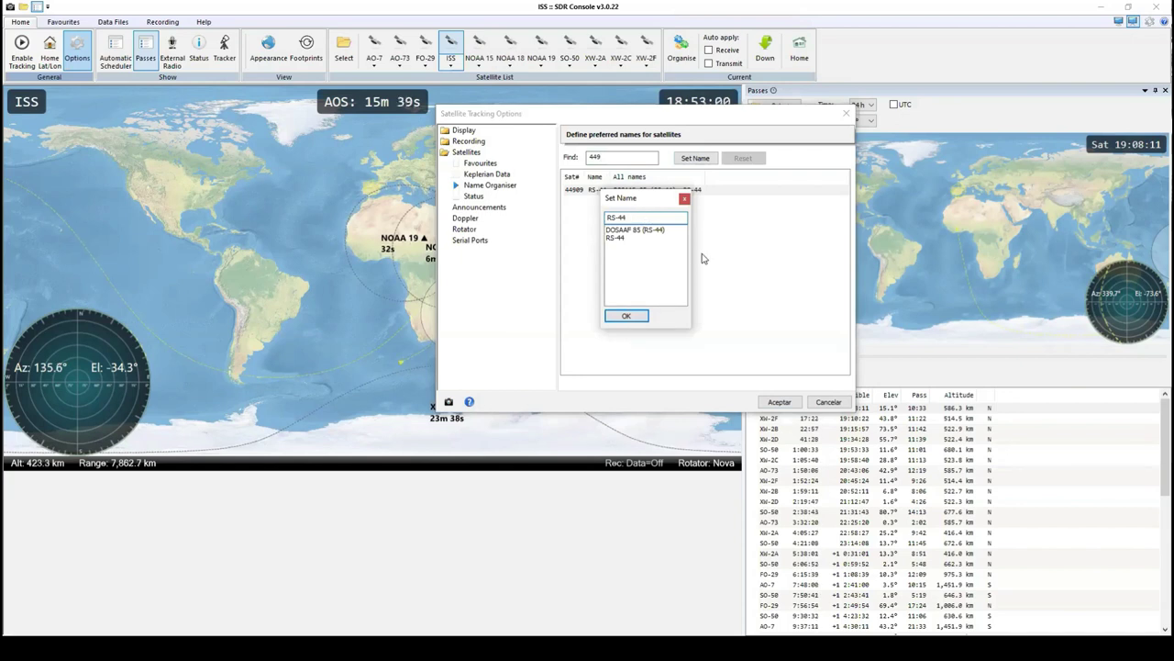
click(684, 200)
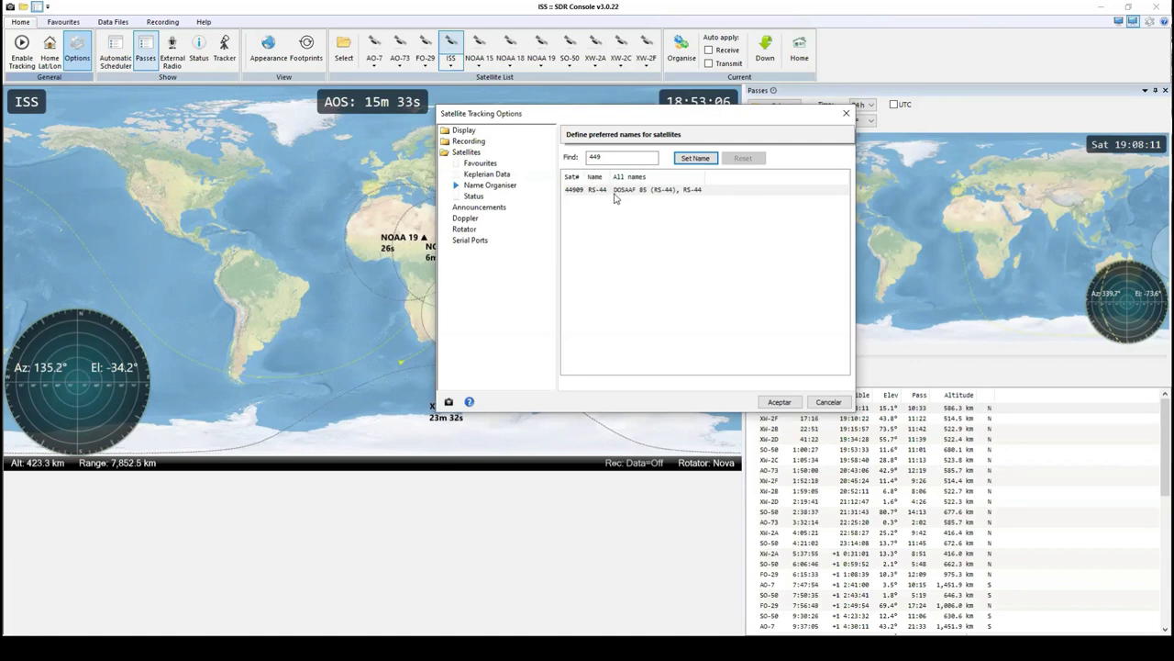
- Enable the SGP4/SDP4 algorithm status for the MOON
click(473, 196)
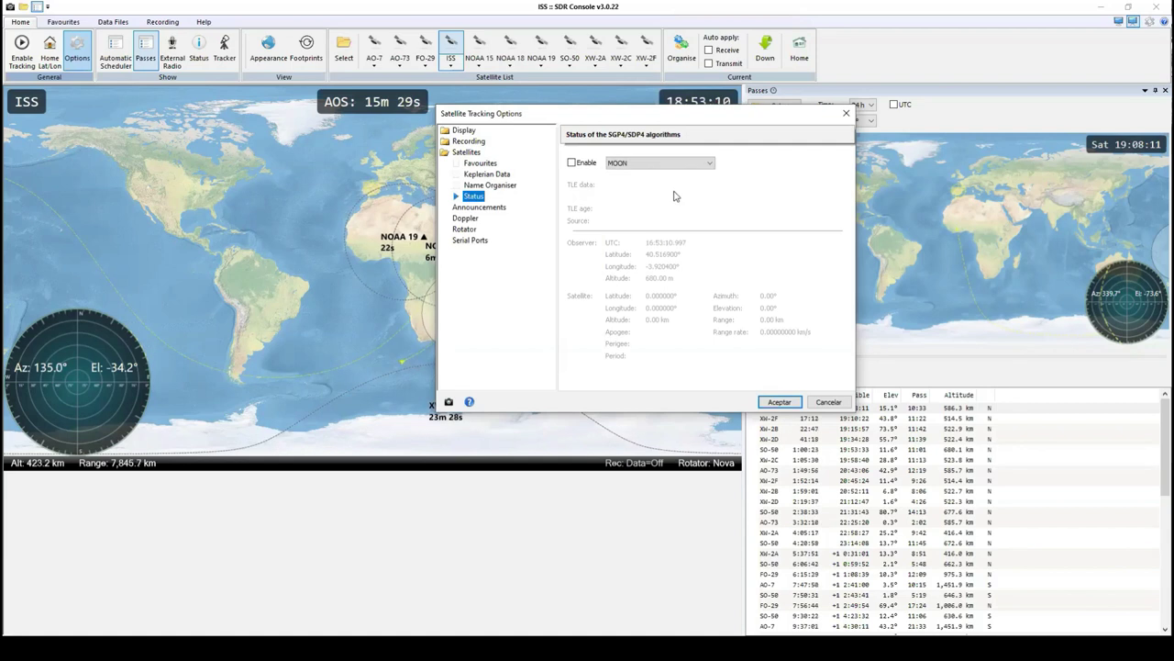
click(573, 164)
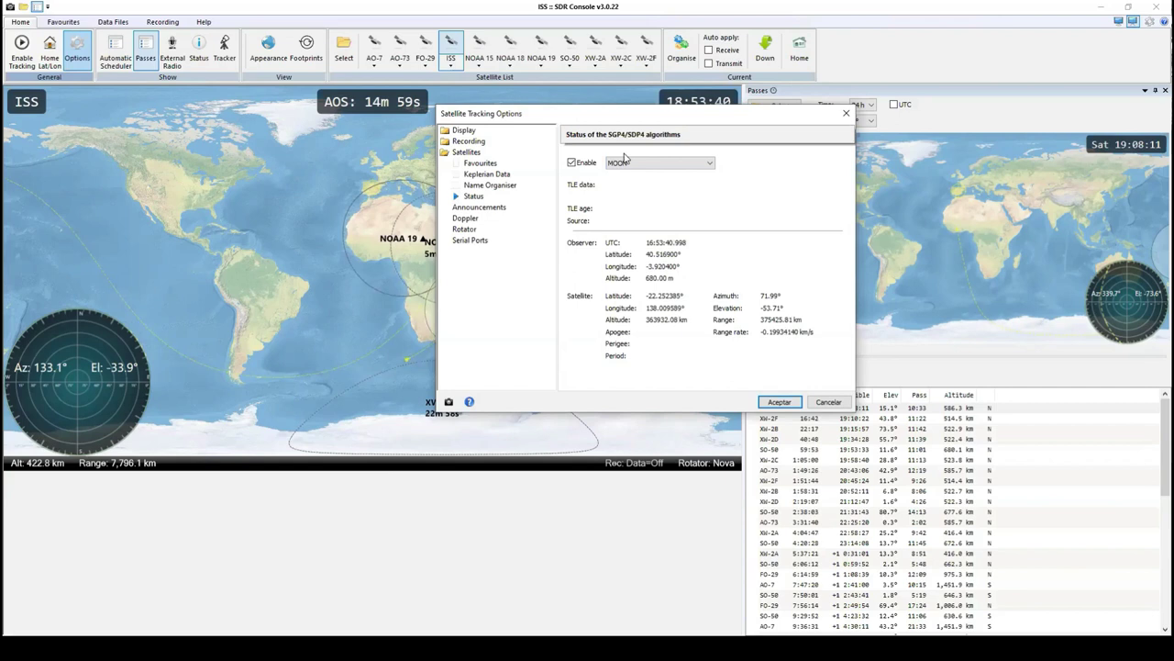
- Review the announcement, Doppler, rotator and serial port settings, and accept the satellite tracking options
click(491, 207)
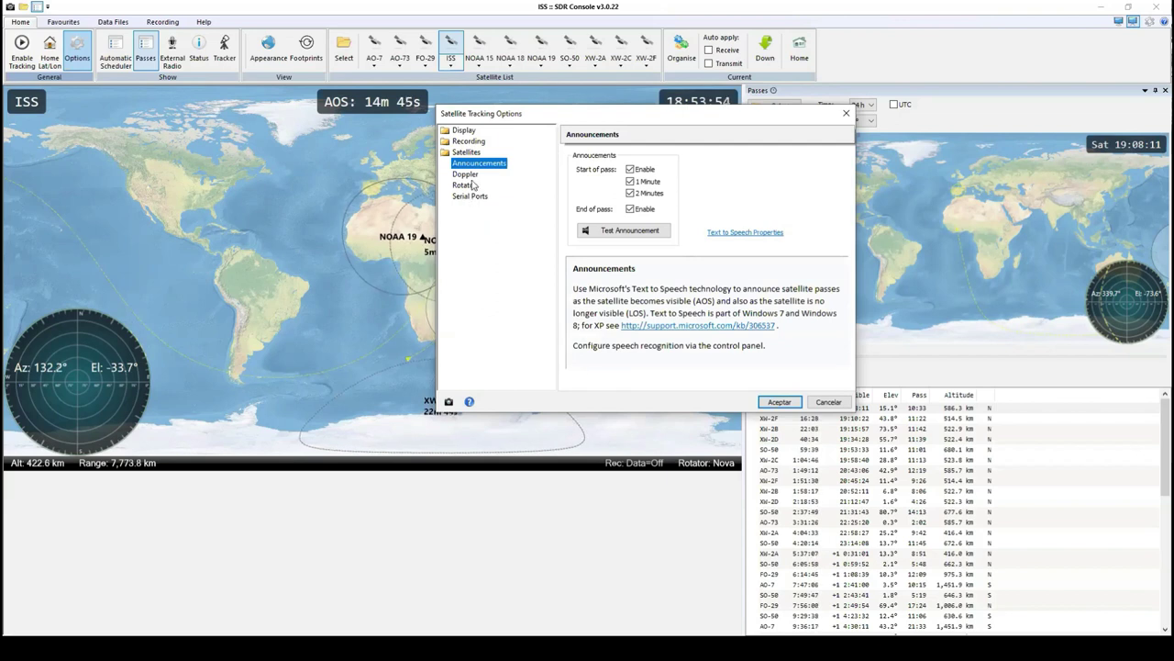
click(474, 178)
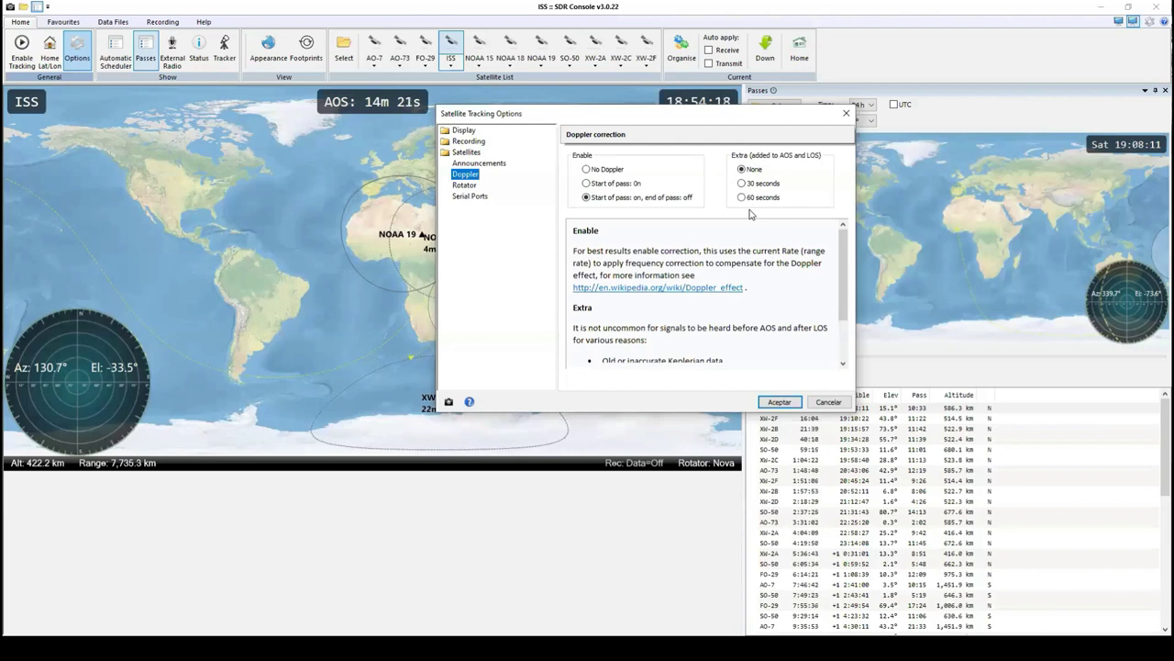
click(466, 185)
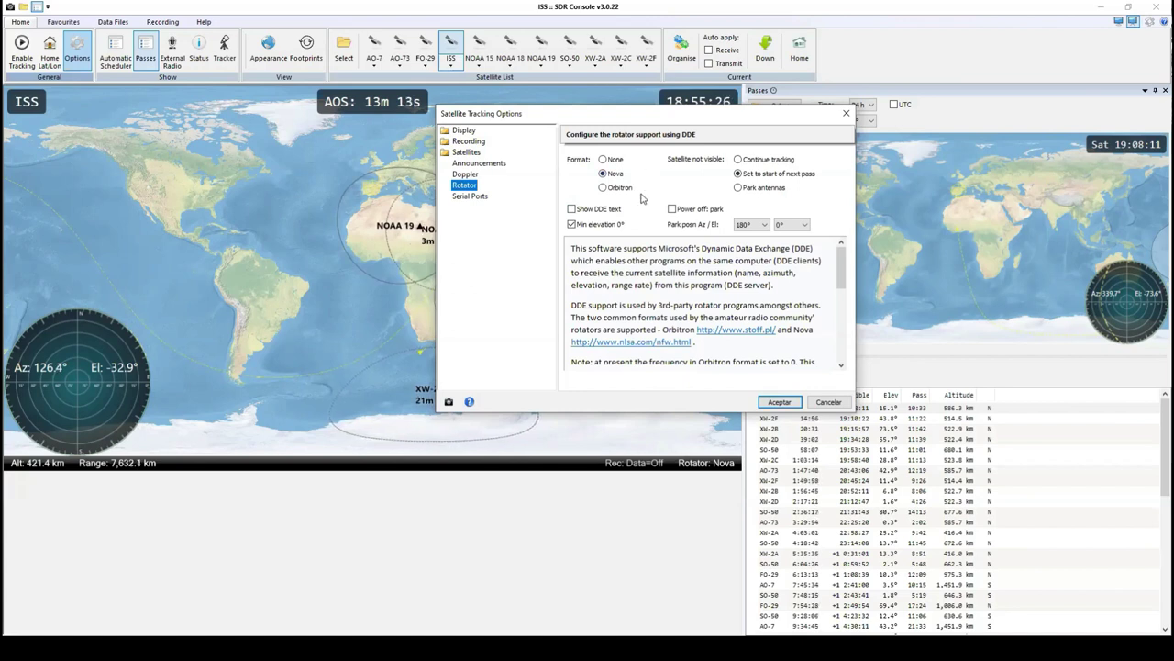
click(463, 200)
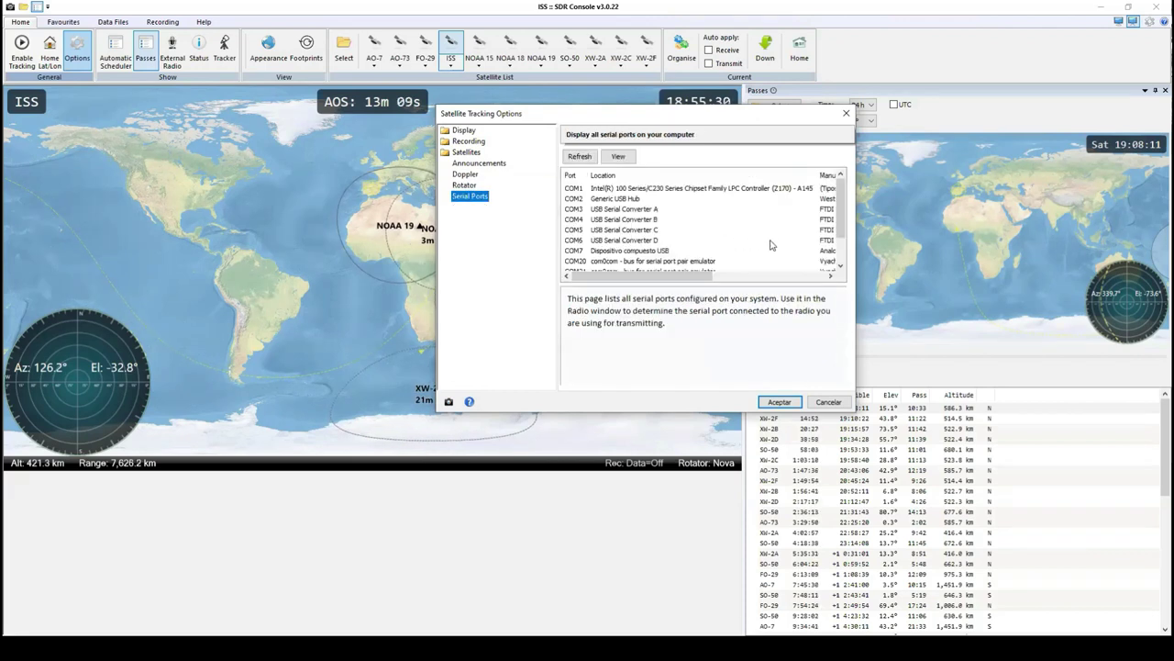
scroll(668, 235, down, 1)
scroll(664, 238, up, 1)
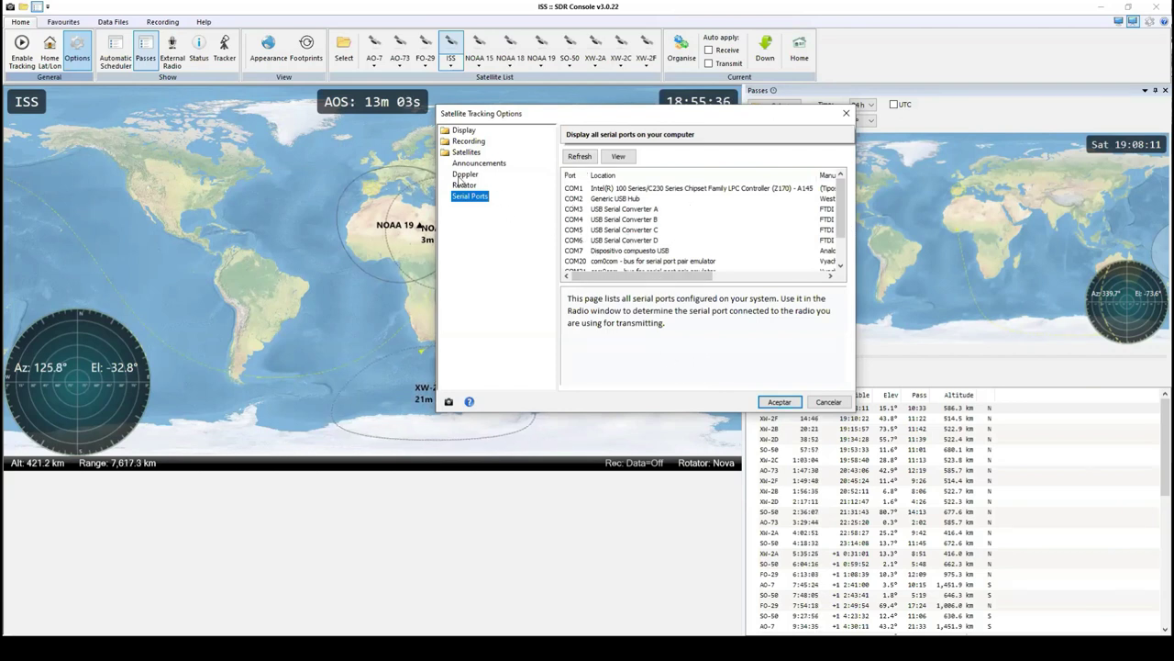
click(778, 402)
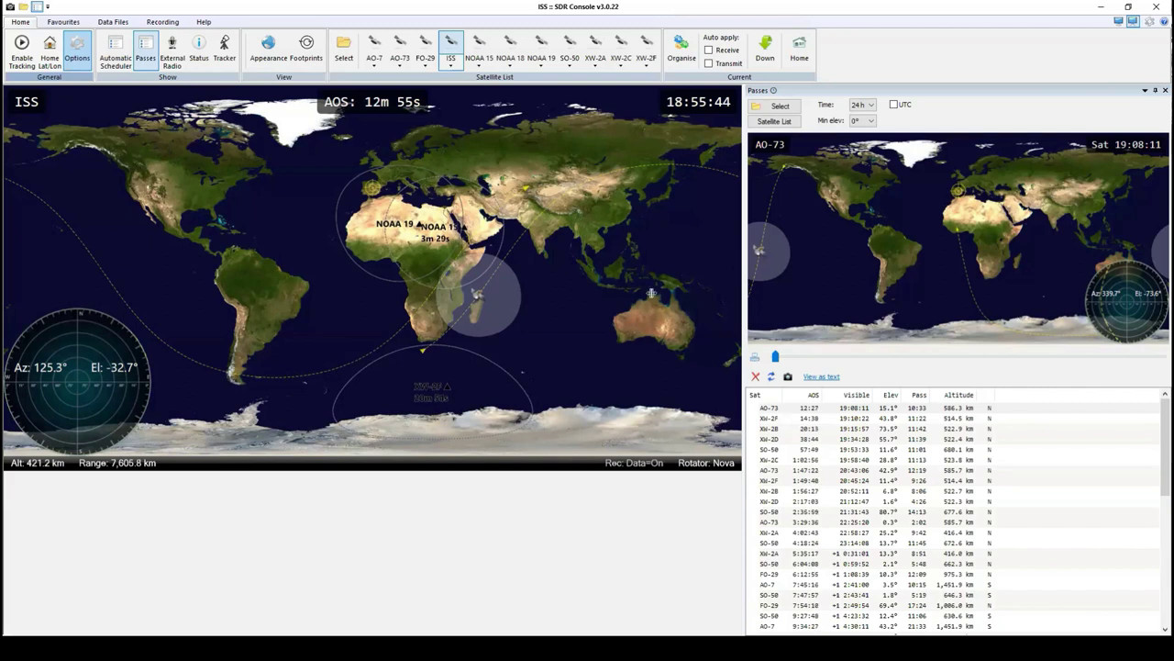
- Widen the satellite passes view at the expense of the main map, and hide and reshow it
drag(744, 294, 606, 298)
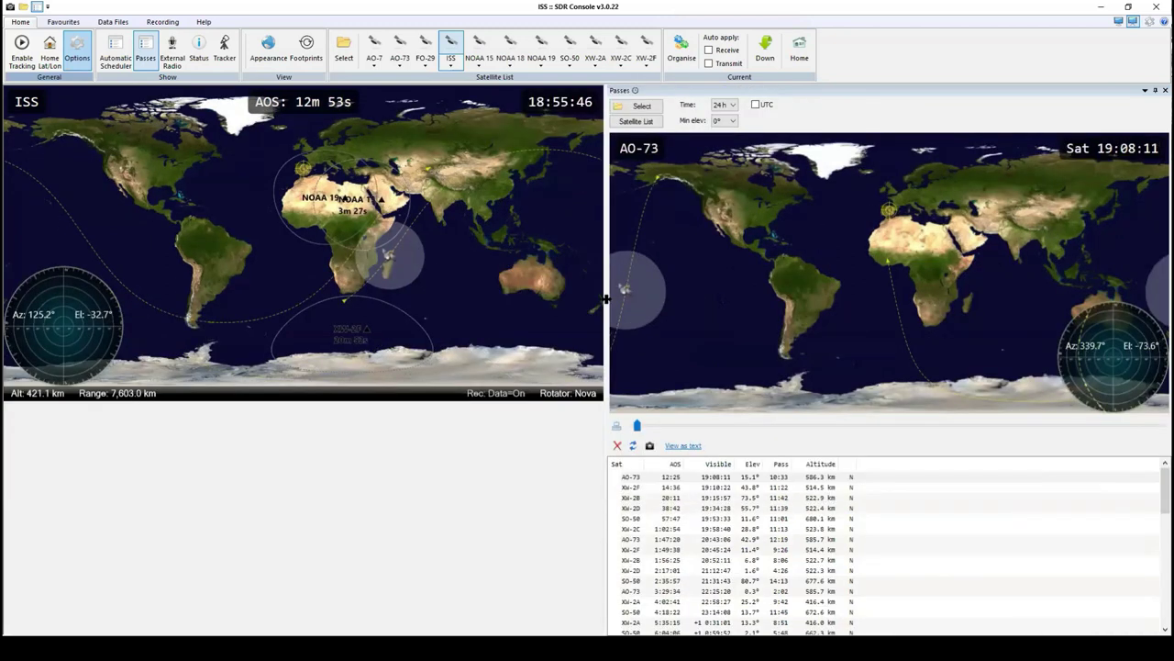
click(151, 58)
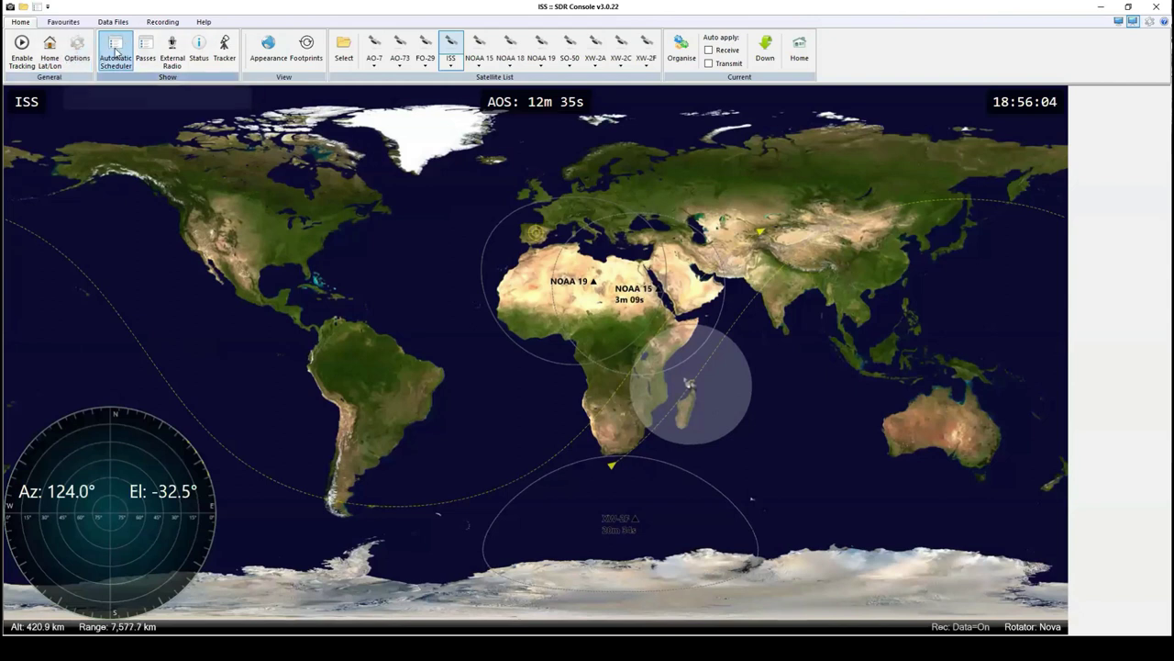
click(144, 53)
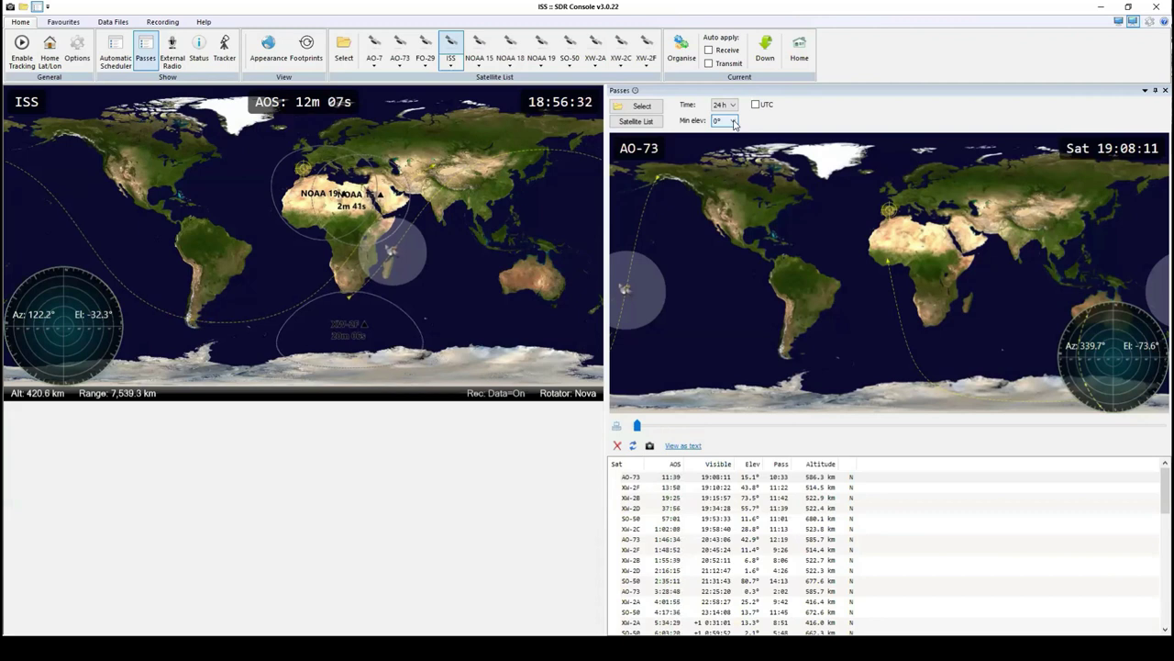
- Check the available pass time ranges without changing them, and list the passes of all satellites
click(733, 106)
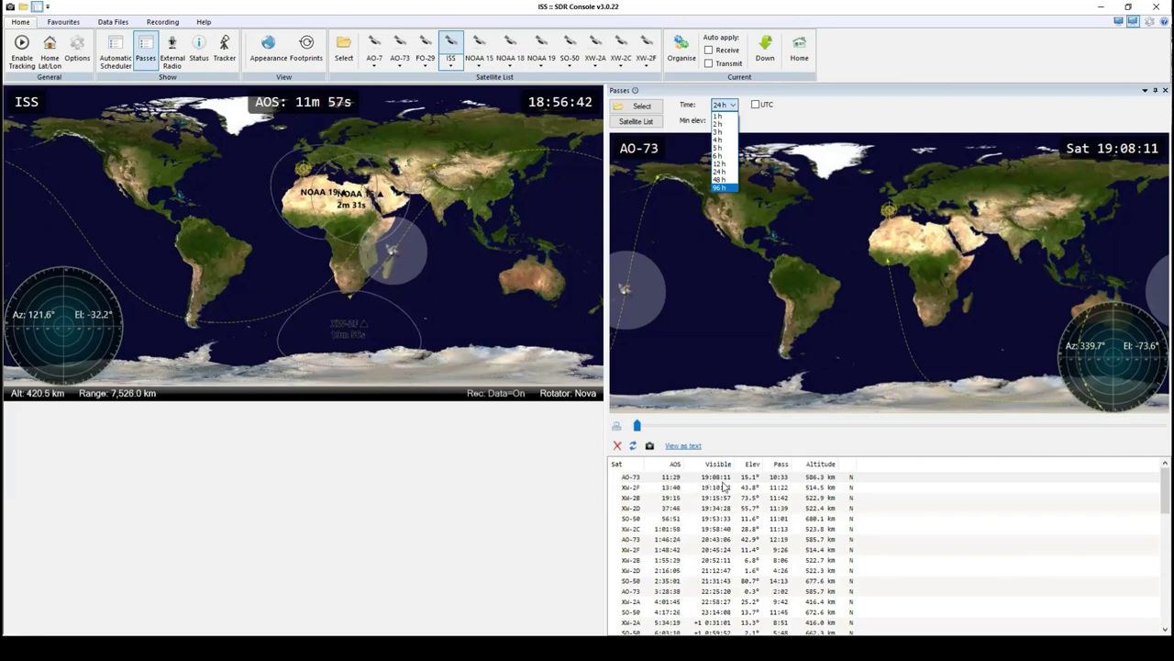
click(806, 126)
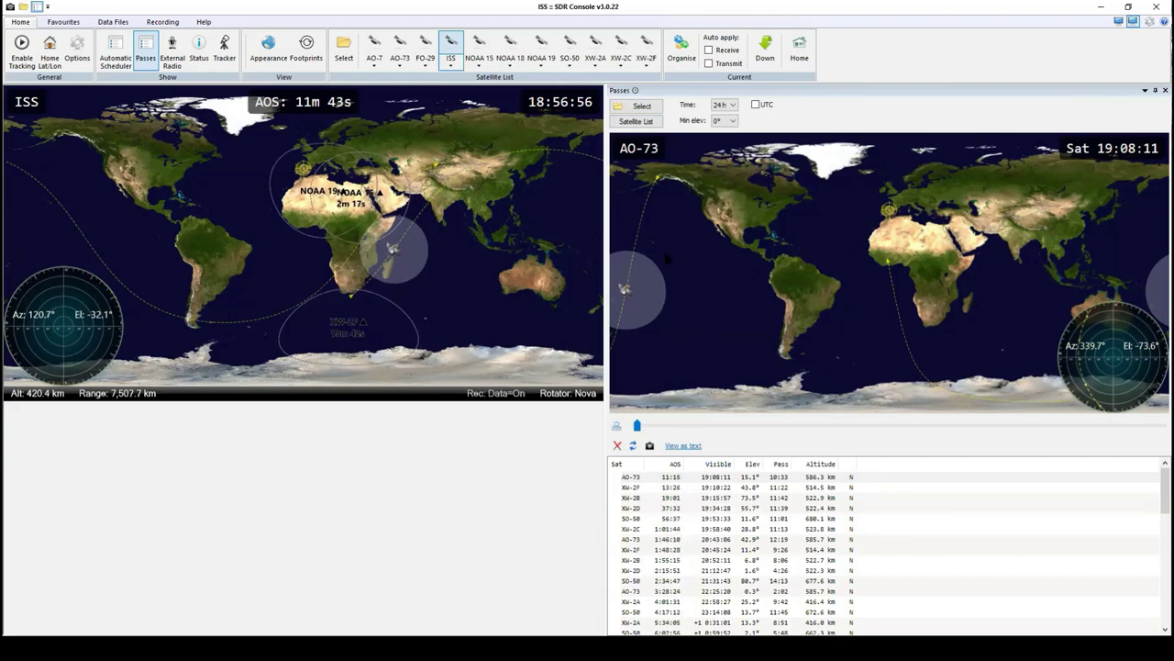
click(649, 122)
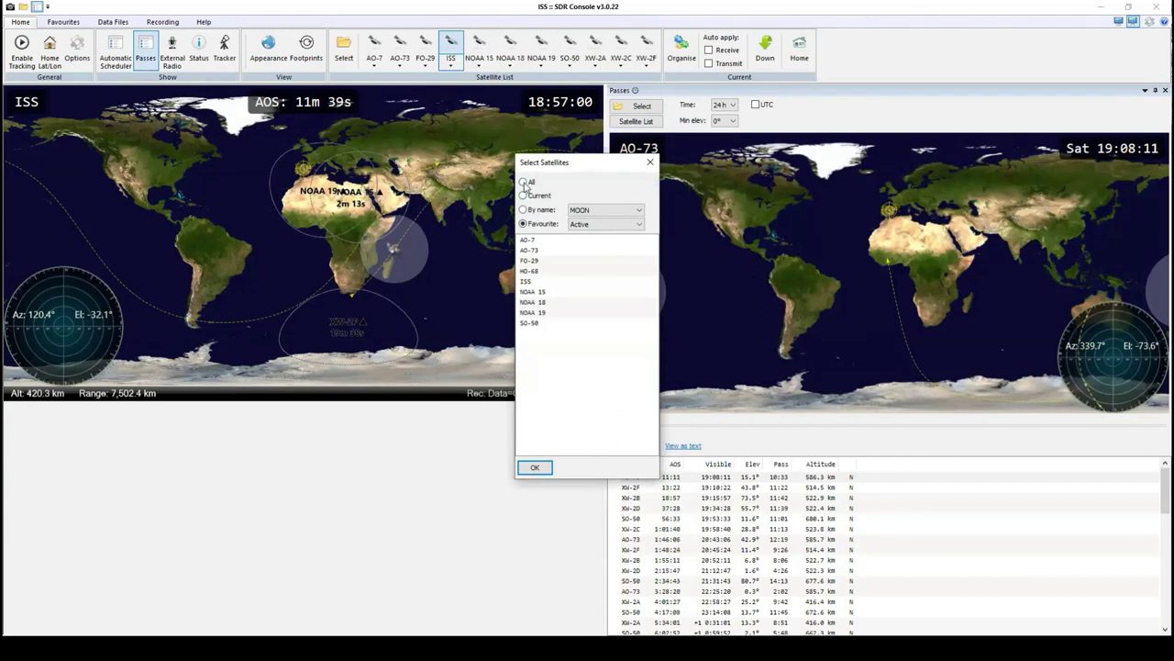
click(525, 184)
drag(654, 257, 656, 470)
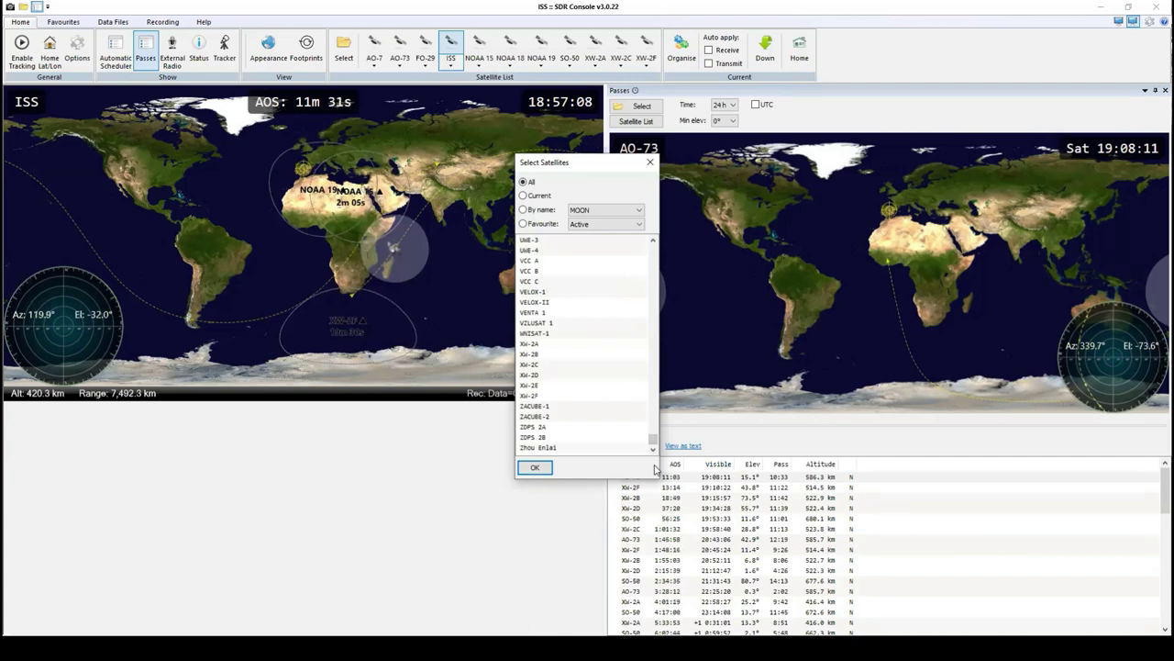
click(537, 468)
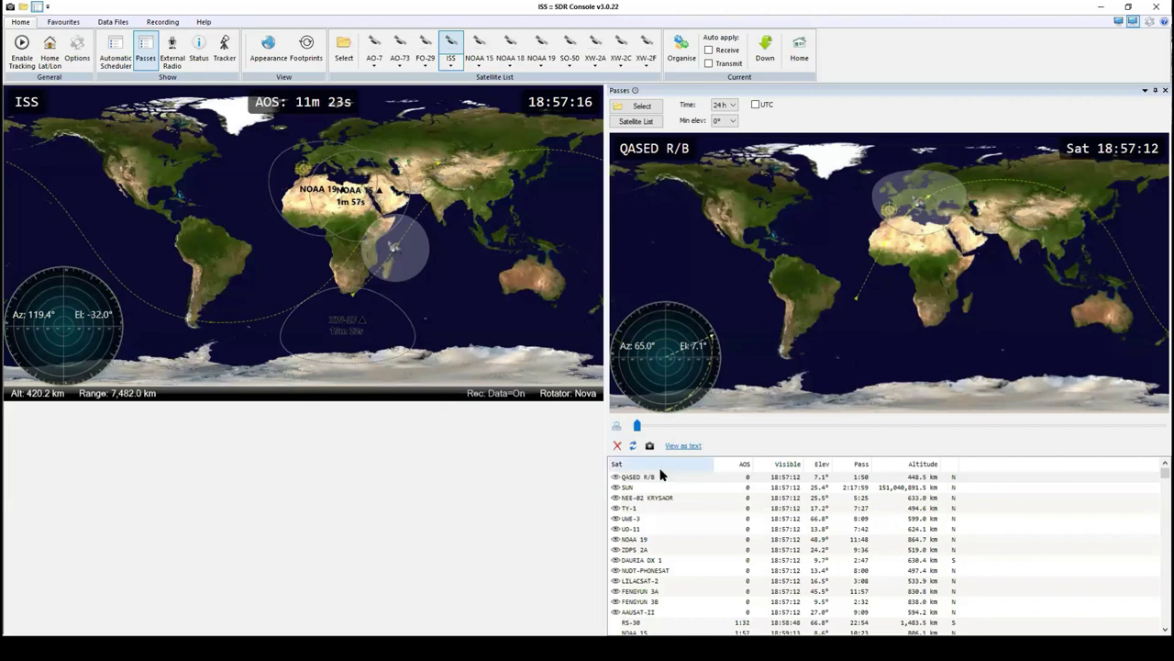
- Select the NOAA 19 pass and make NOAA 19 the current satellite
click(644, 540)
double_click(644, 541)
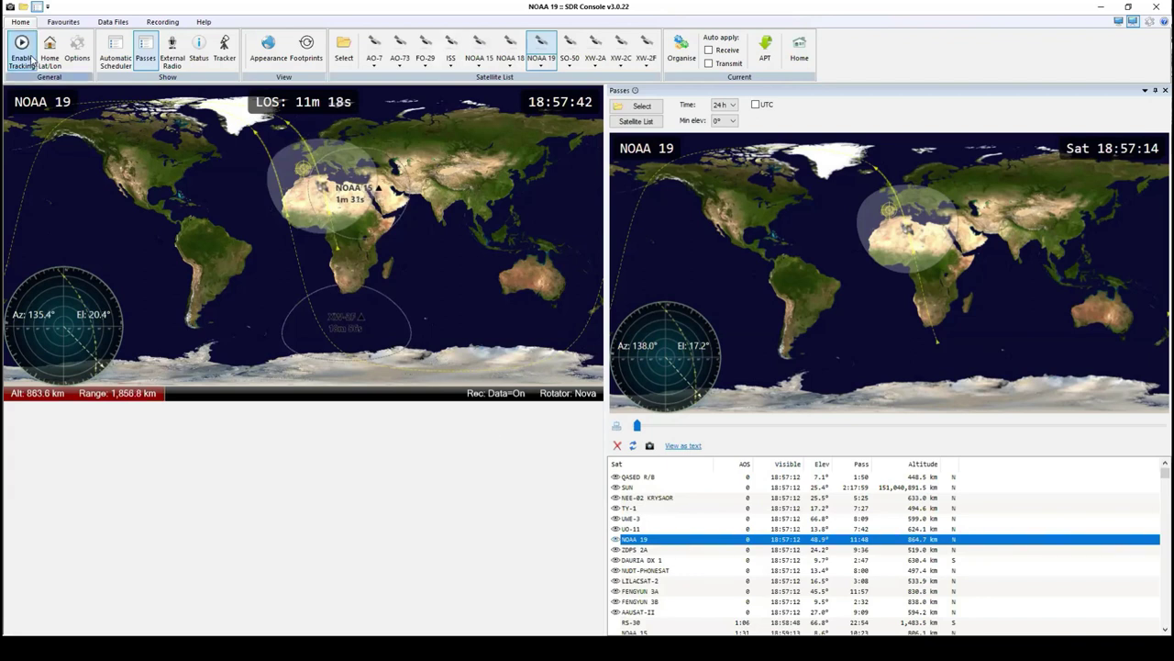
click(542, 46)
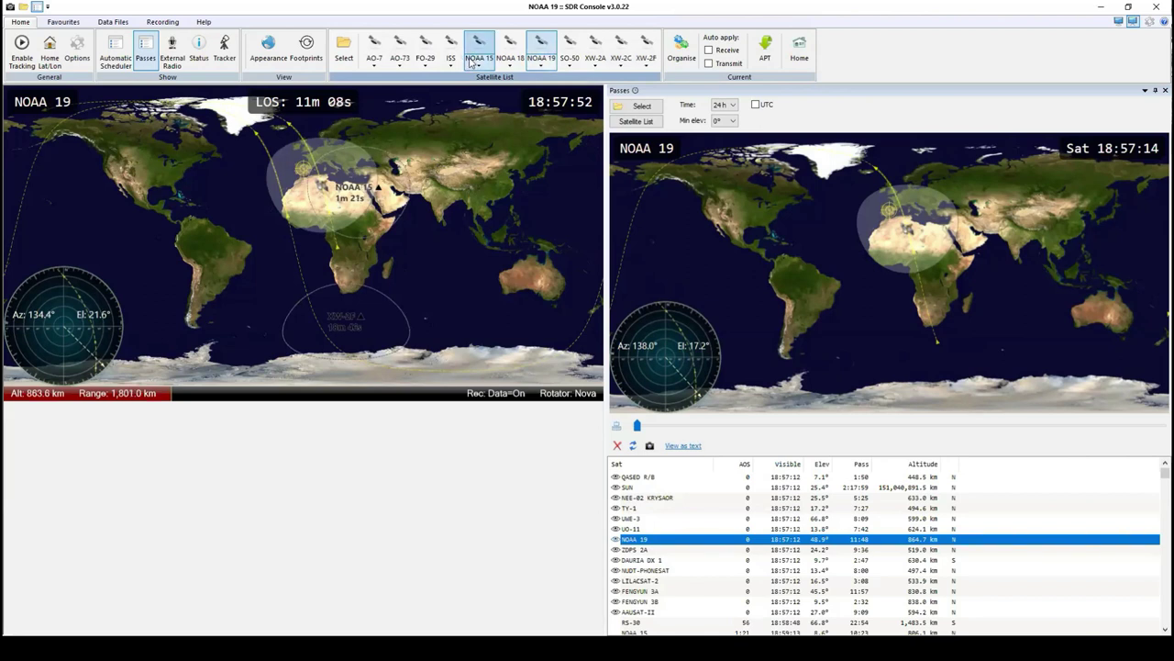
- Open the NOAA 19 satellite definitions and check its home page and frequency lists
click(681, 45)
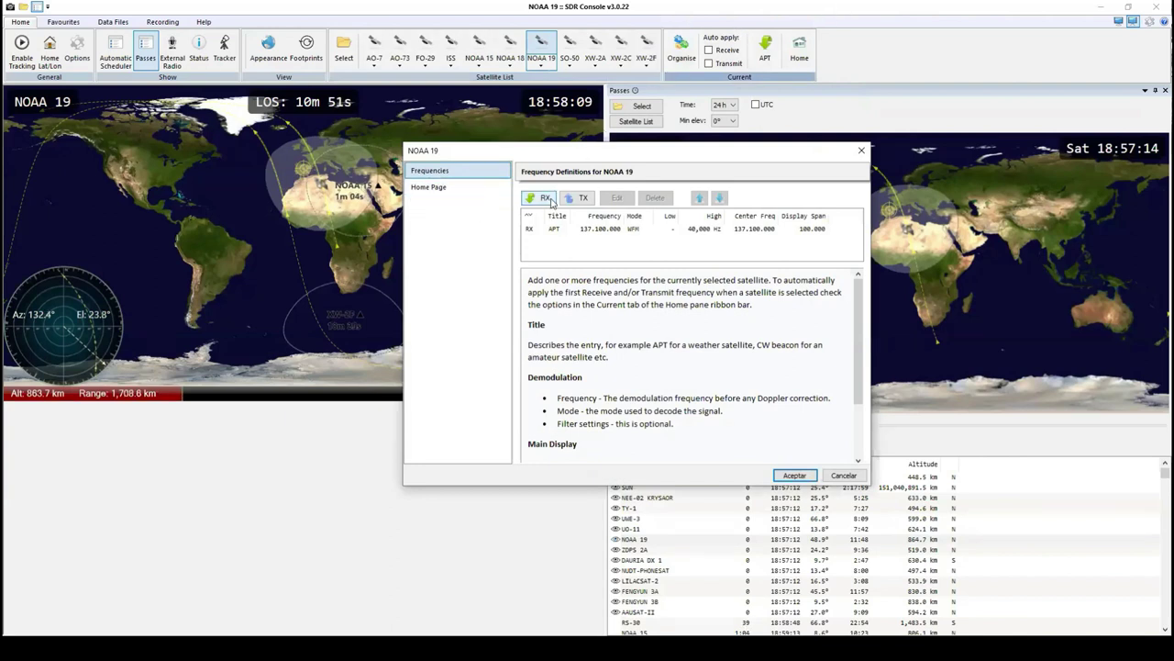
click(444, 189)
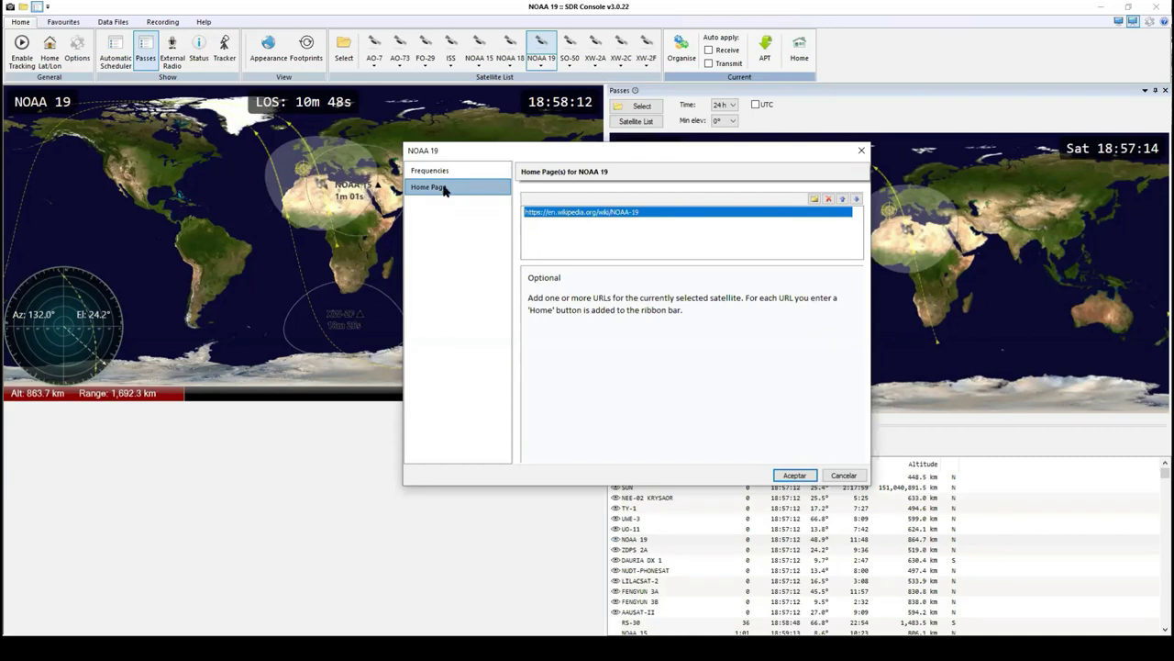
click(446, 174)
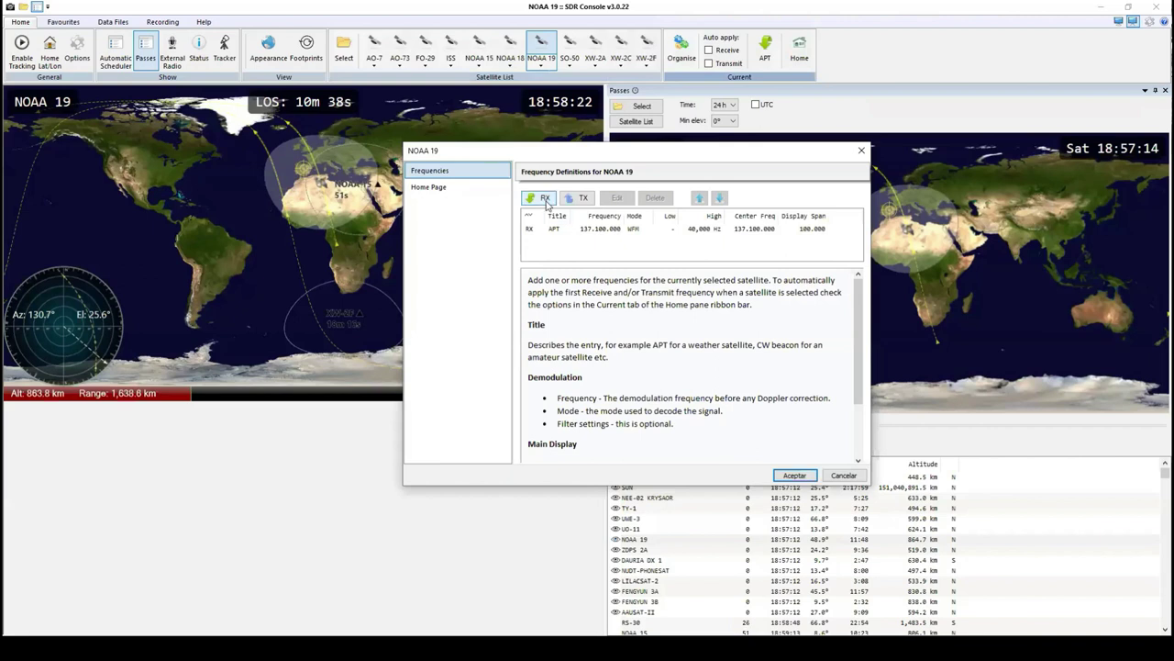
- Review the title, frequency, mode, filter, center frequency and visible span of NOAA 19's APT downlink definition without changing them
click(598, 231)
click(624, 200)
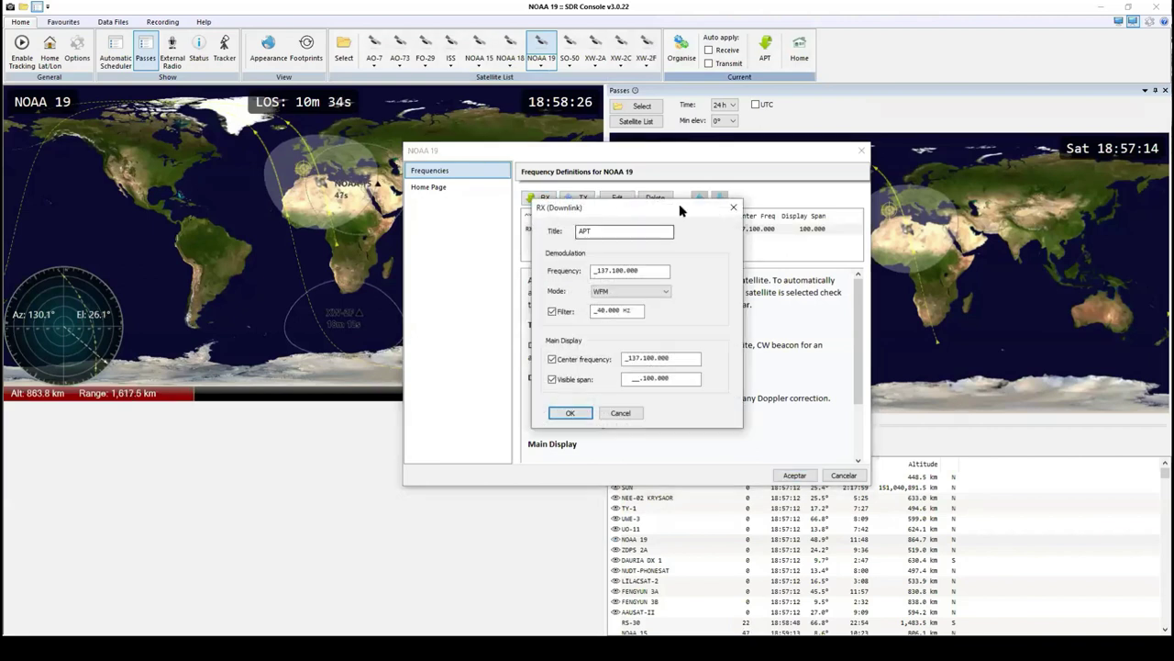
drag(679, 211, 689, 157)
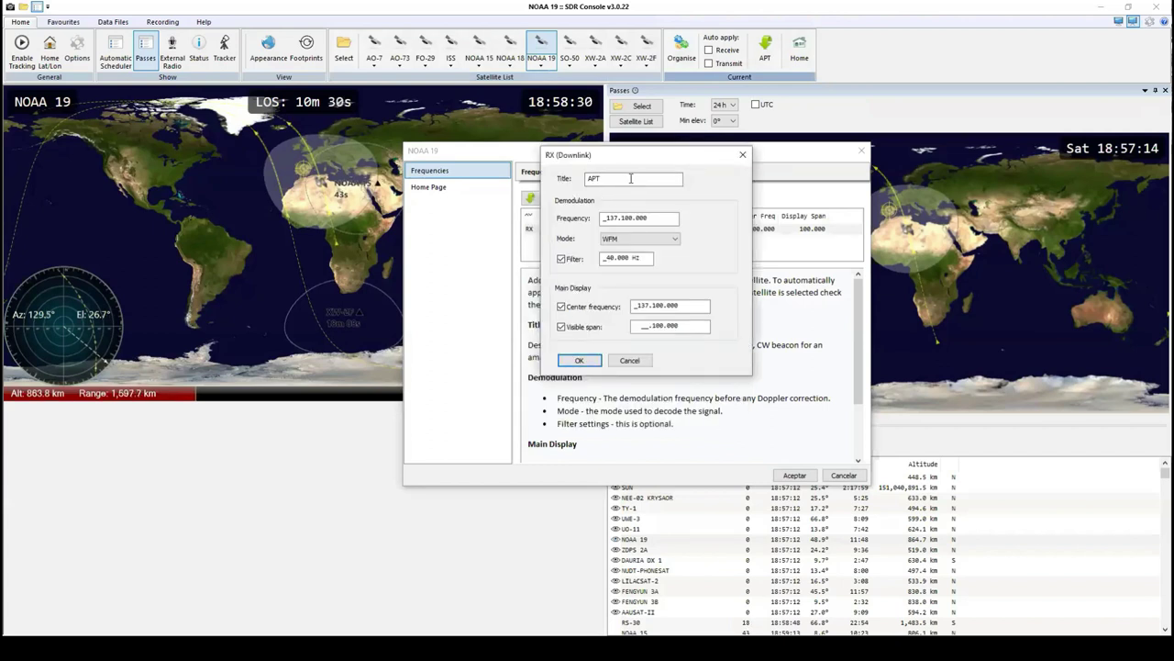
click(605, 217)
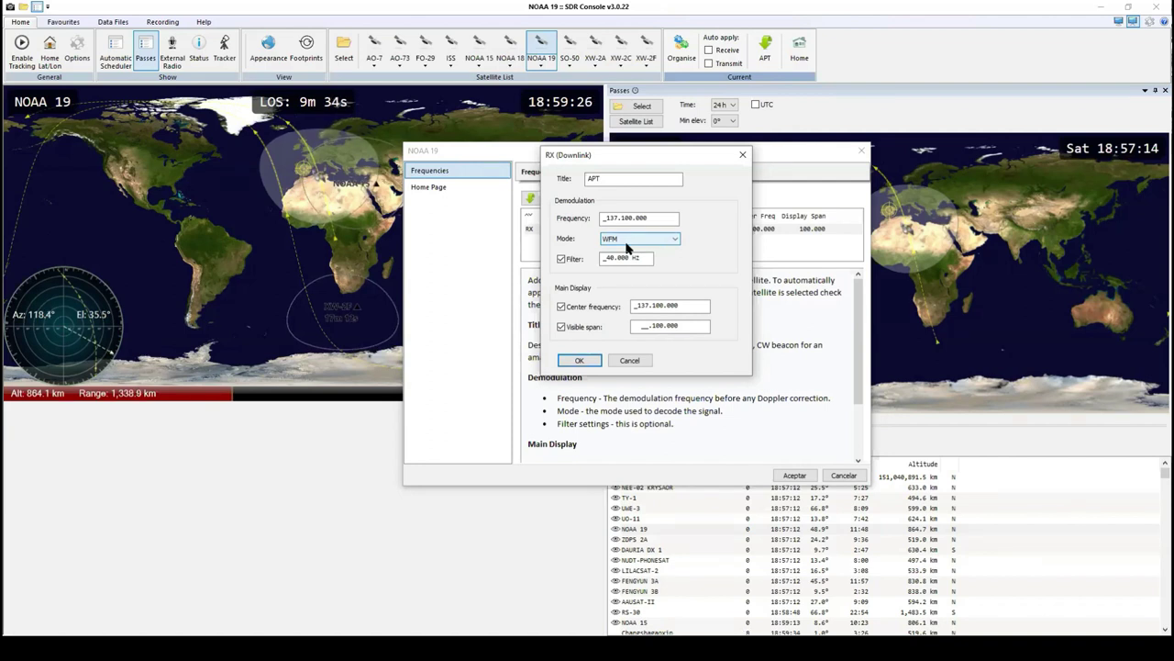
click(562, 259)
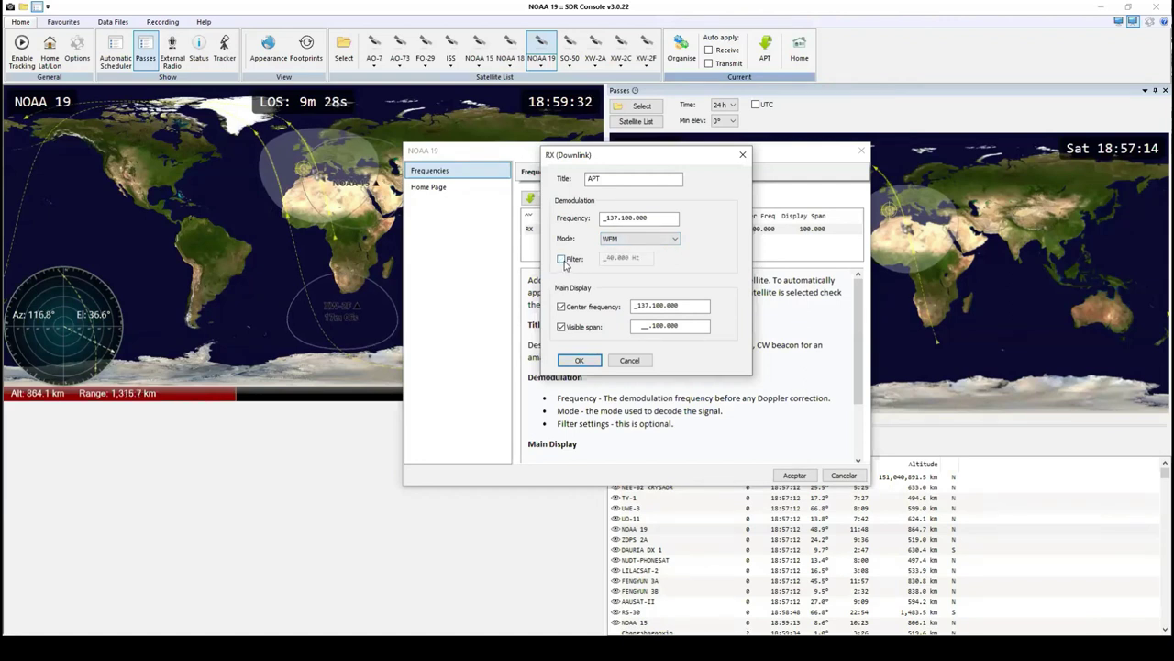
click(562, 260)
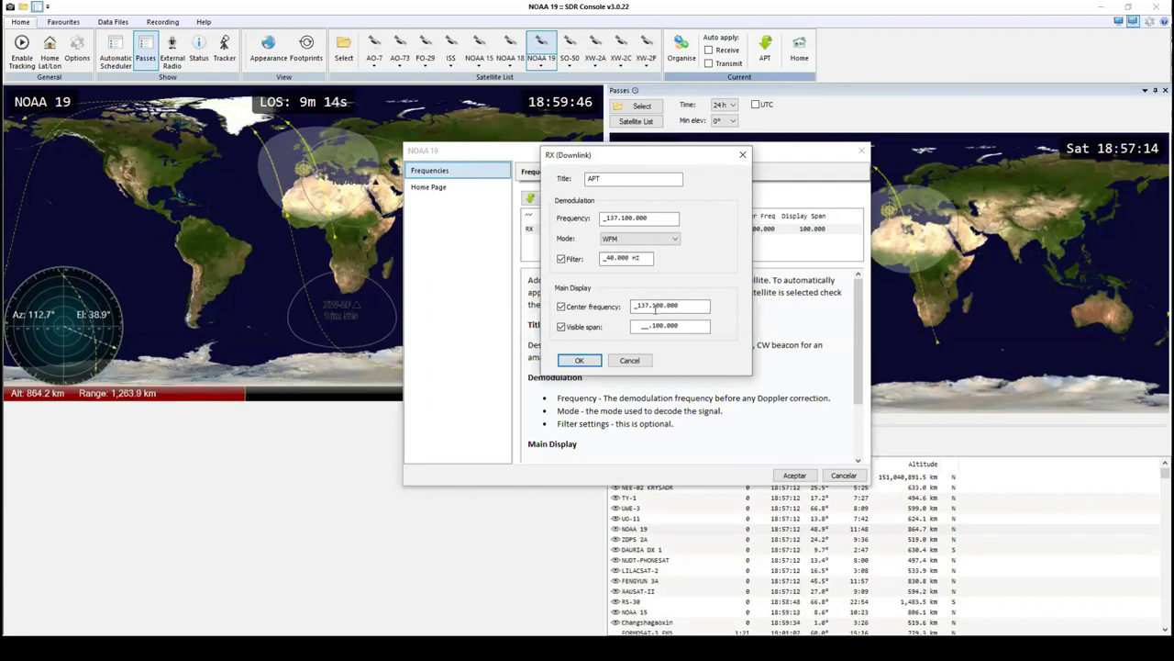
click(652, 308)
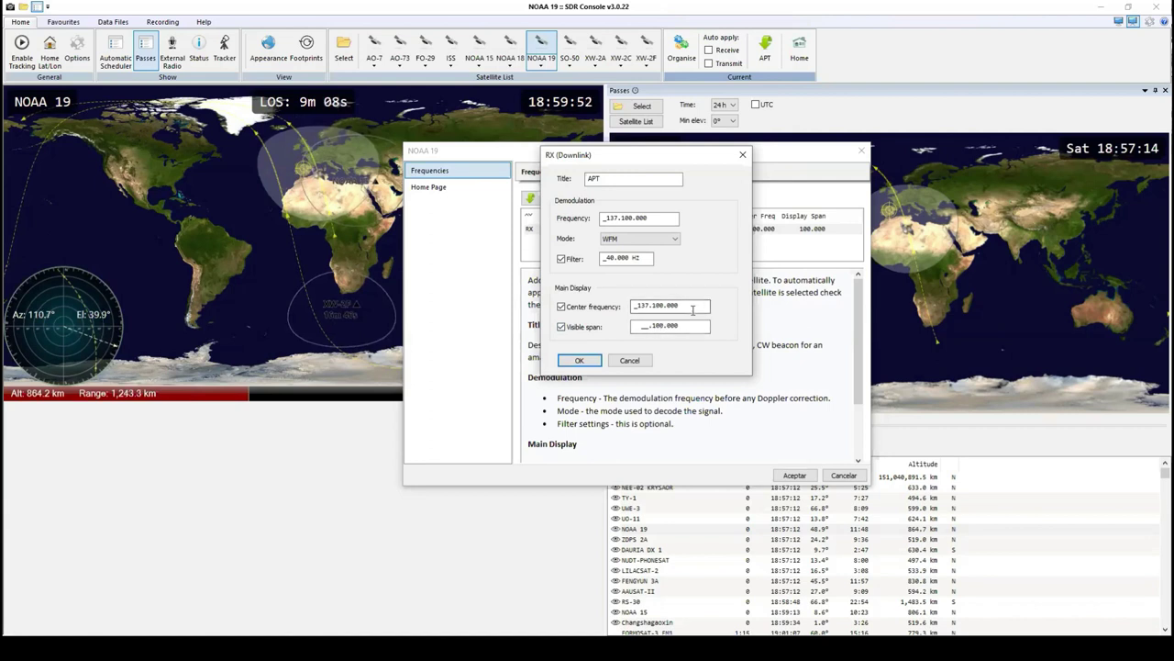
click(698, 326)
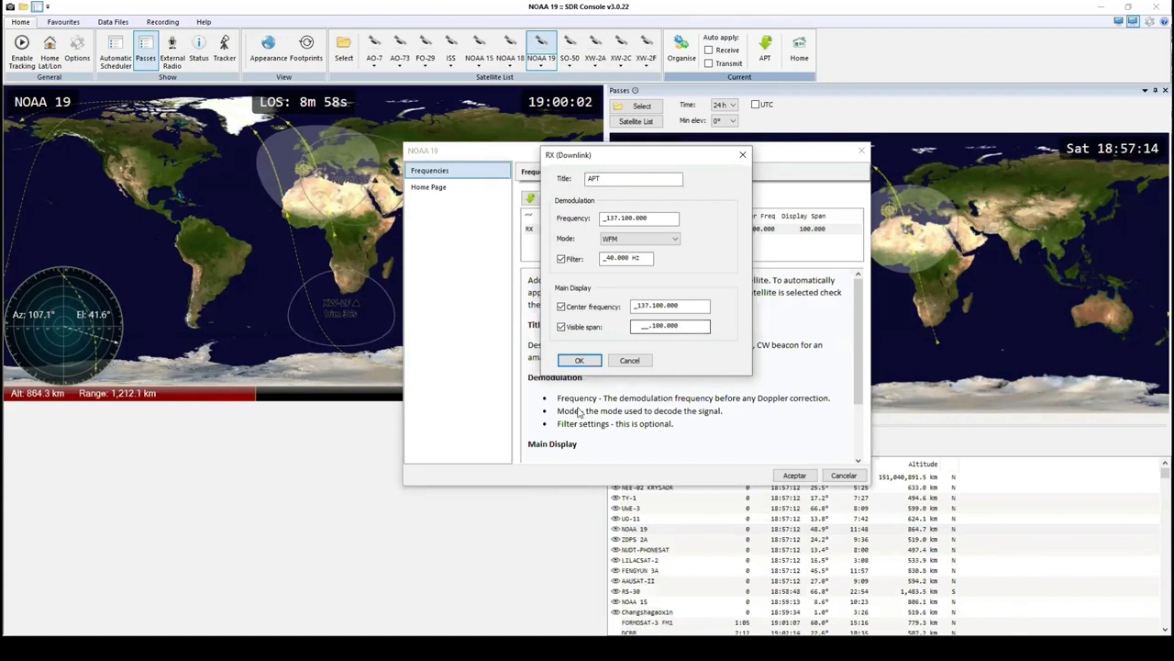
click(593, 363)
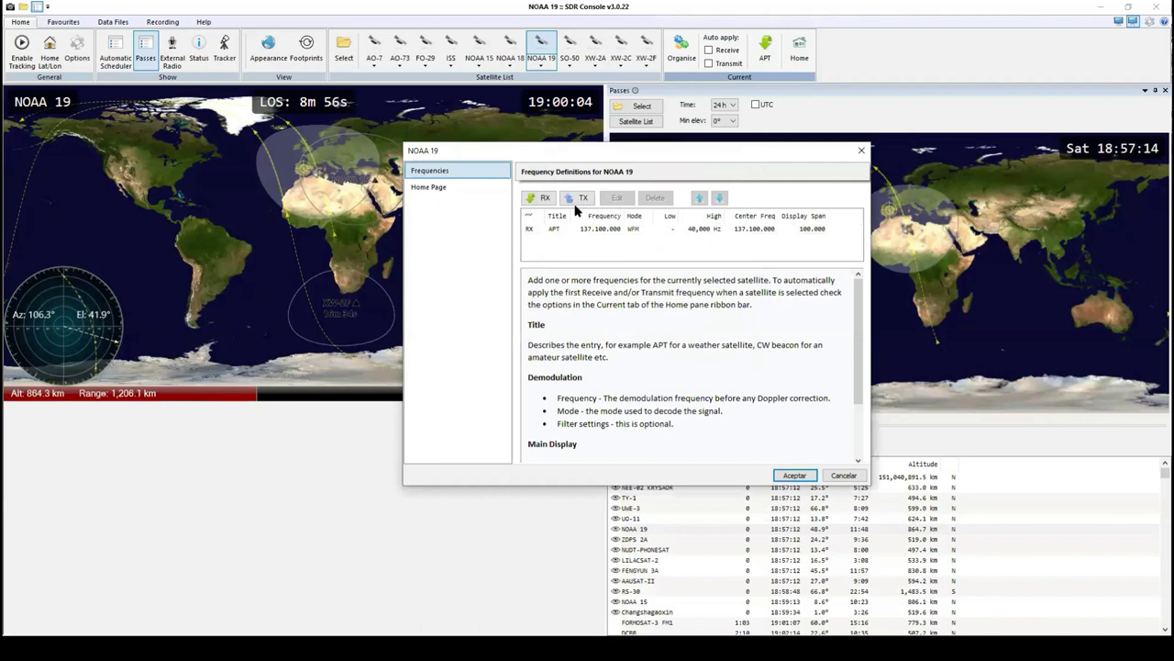
- Look over the fields of a new receive frequency definition for NOAA 19, and leave the definitions without adding one
click(544, 200)
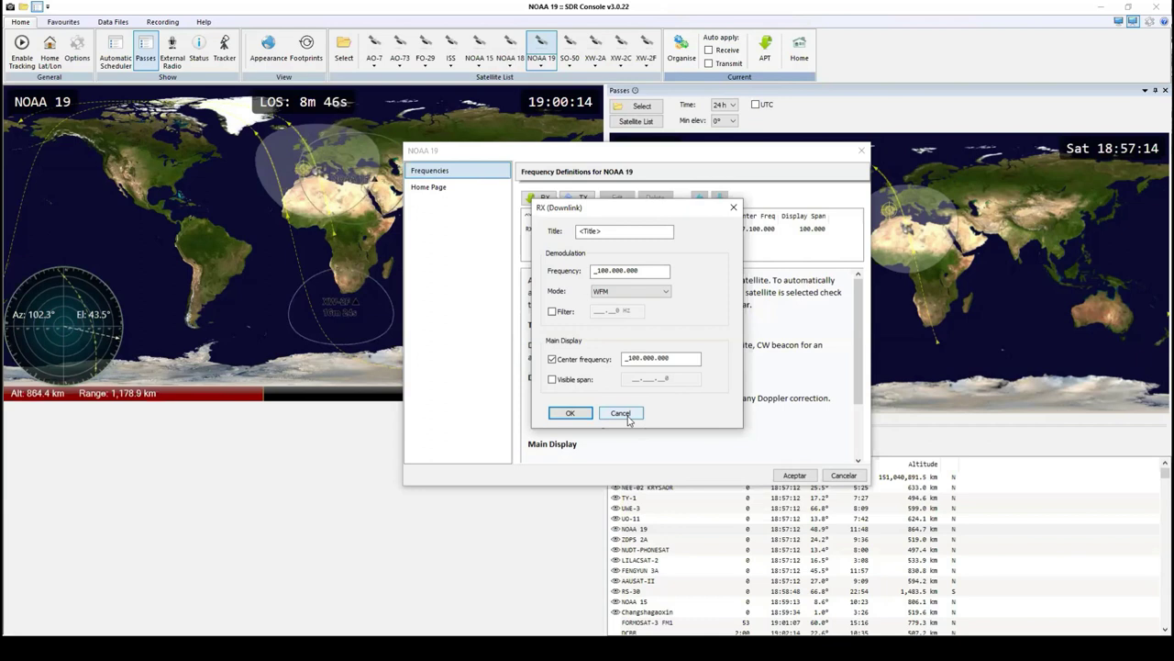
click(629, 271)
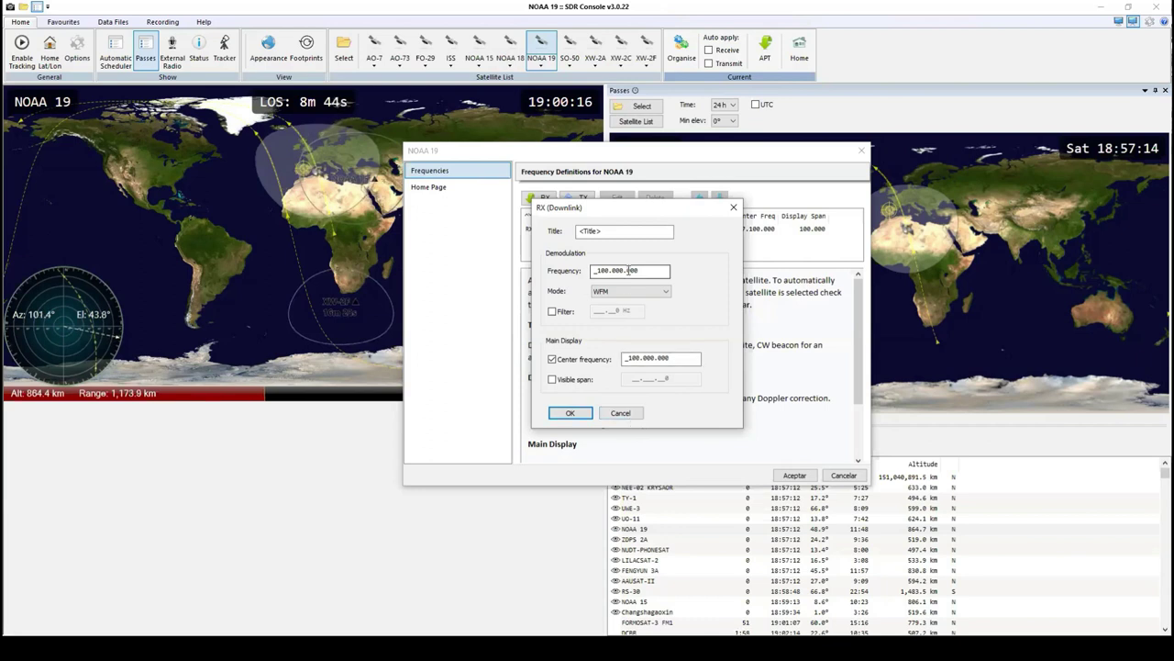
click(634, 366)
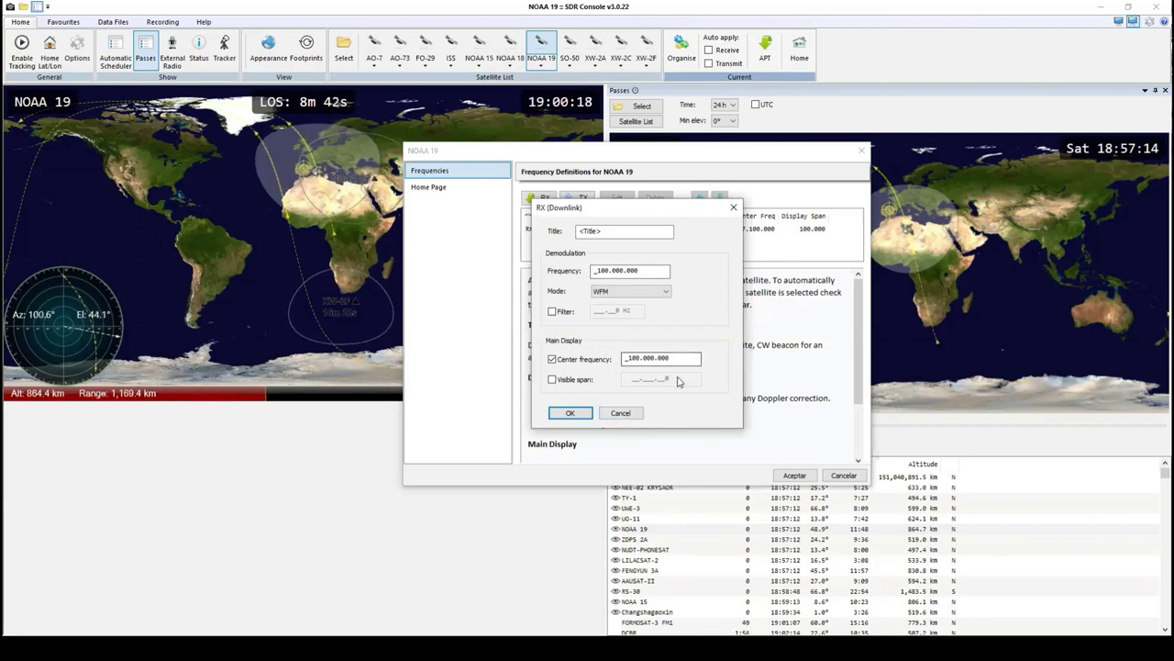
click(620, 413)
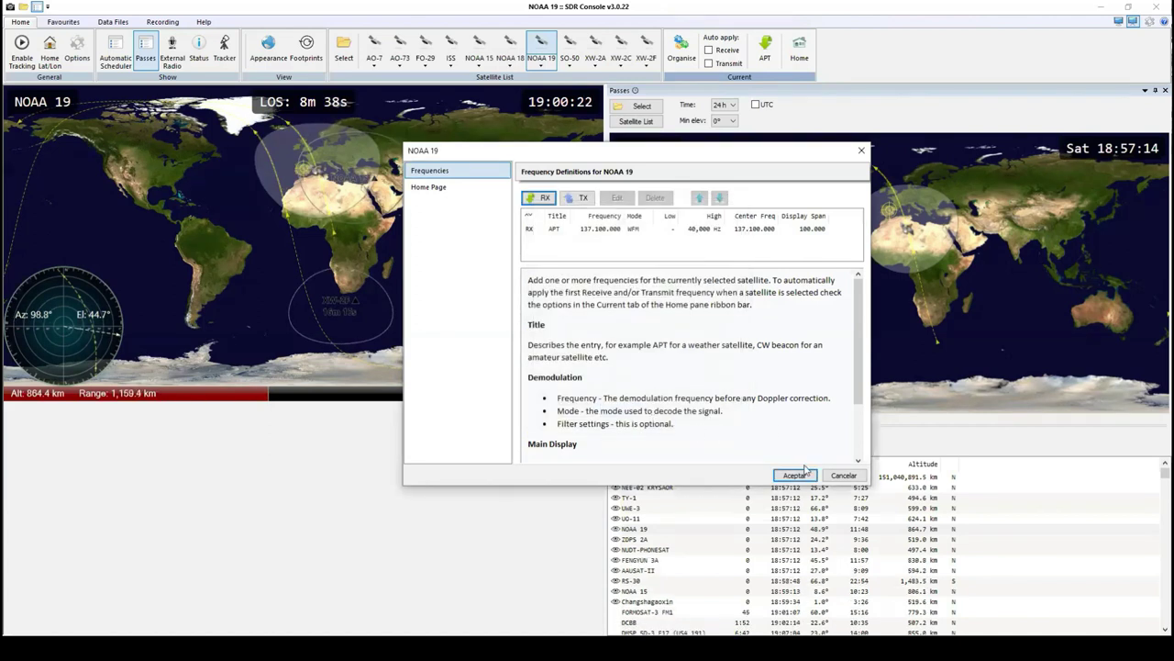
click(843, 475)
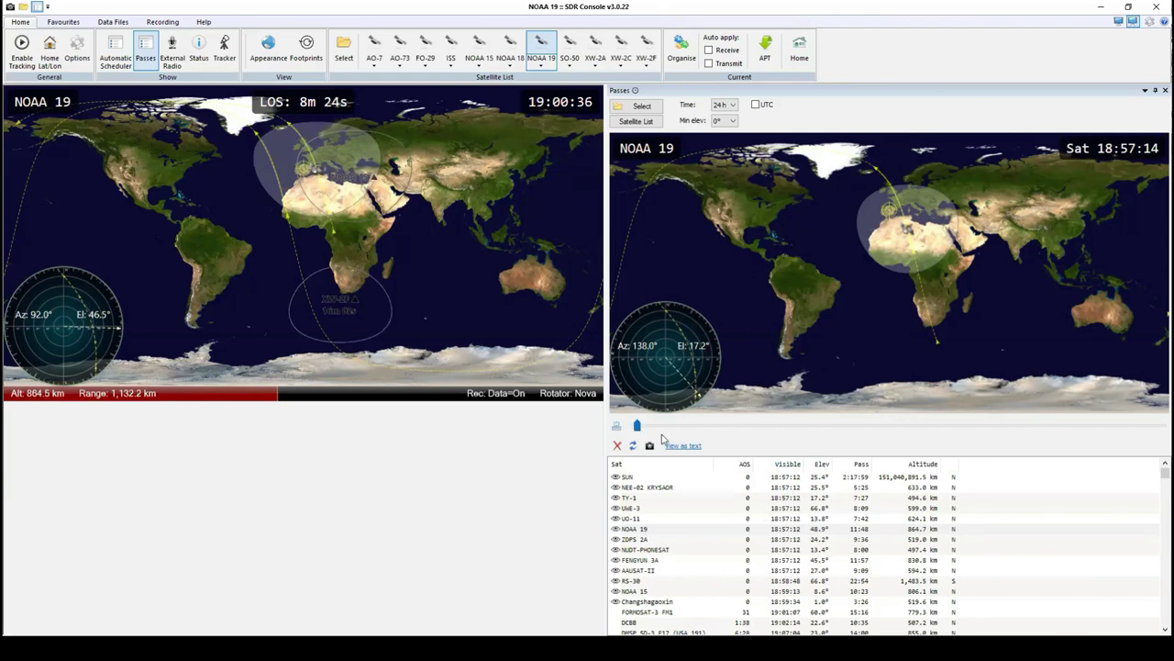
- Shift the NOAA 19 pass preview back to 18:57:13, and check the main receiver window before returning to the satellite window
mouse_move(637, 427)
mouse_down()
mouse_move(824, 413)
mouse_move(1160, 422)
mouse_move(842, 454)
mouse_move(634, 424)
mouse_move(1067, 424)
mouse_move(635, 425)
mouse_up()
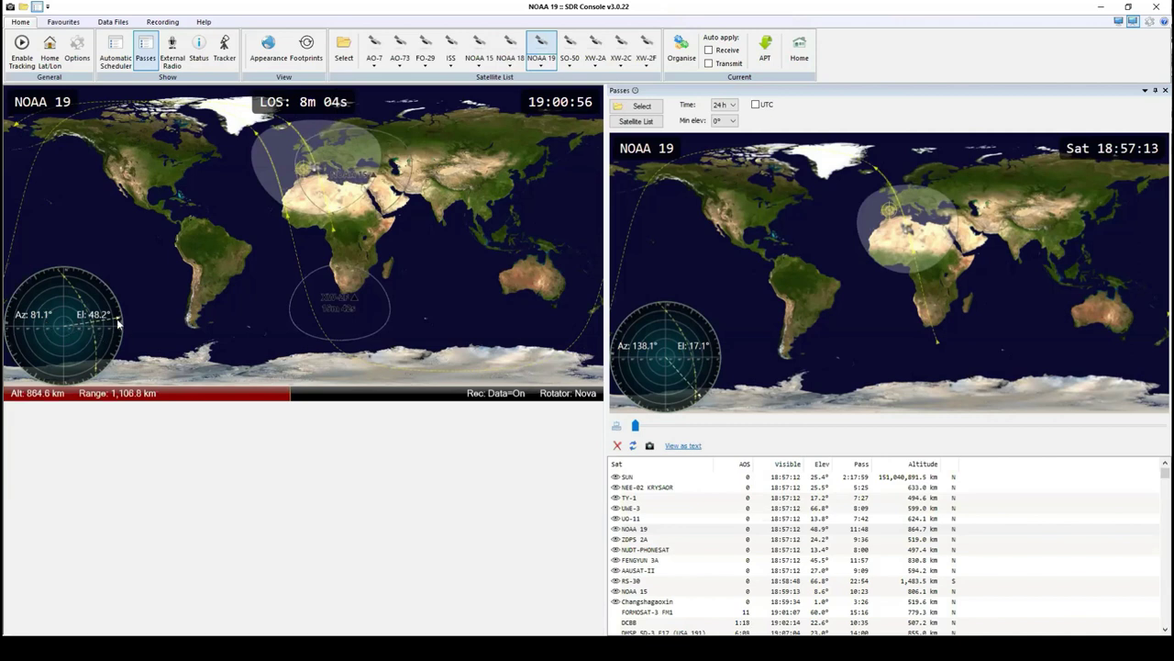
click(1101, 7)
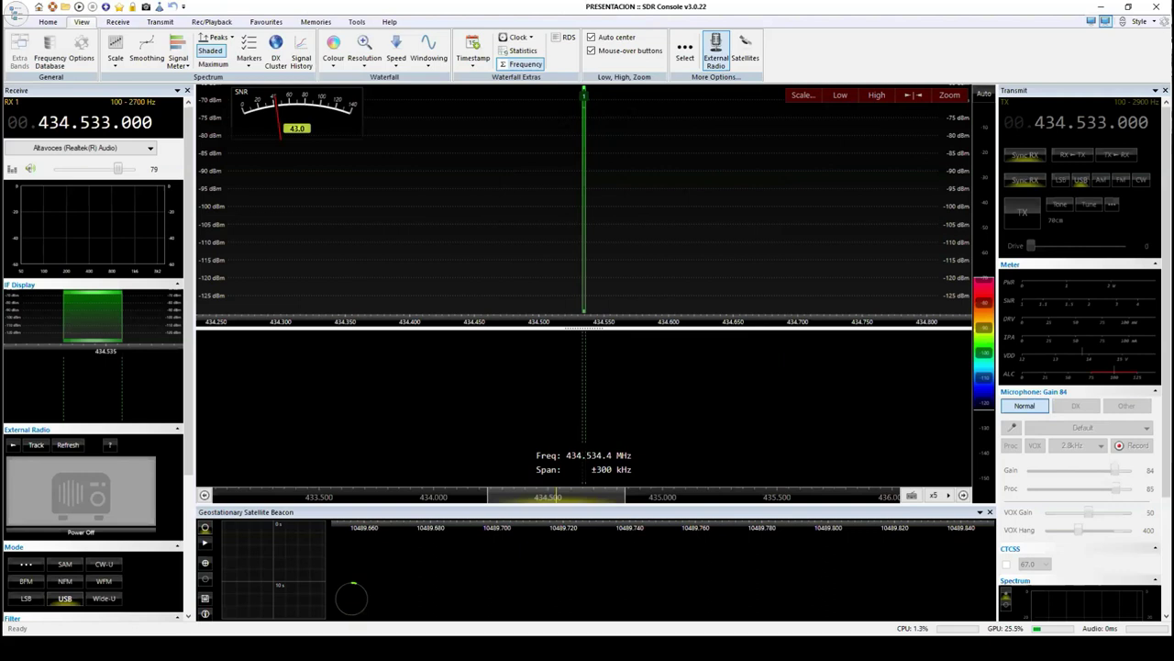
key(alt+Tab)
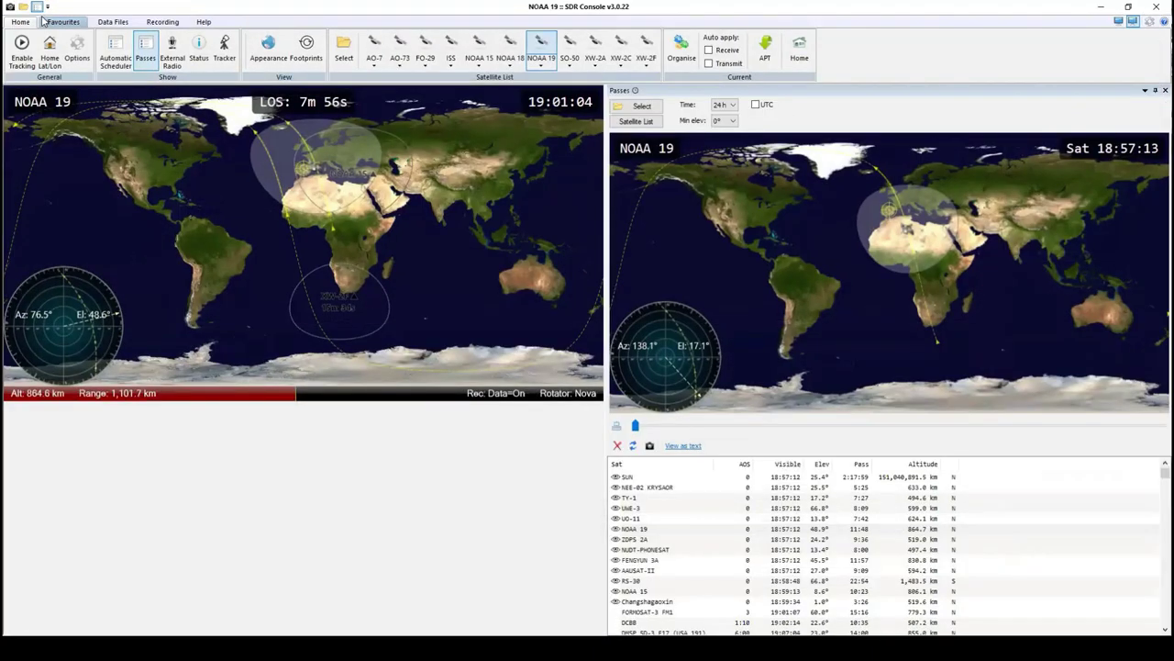
- Enable NOAA 19 tracking with receive settings applied automatically, and start the RTL Dongle USB - R820T radio in the main window
click(22, 41)
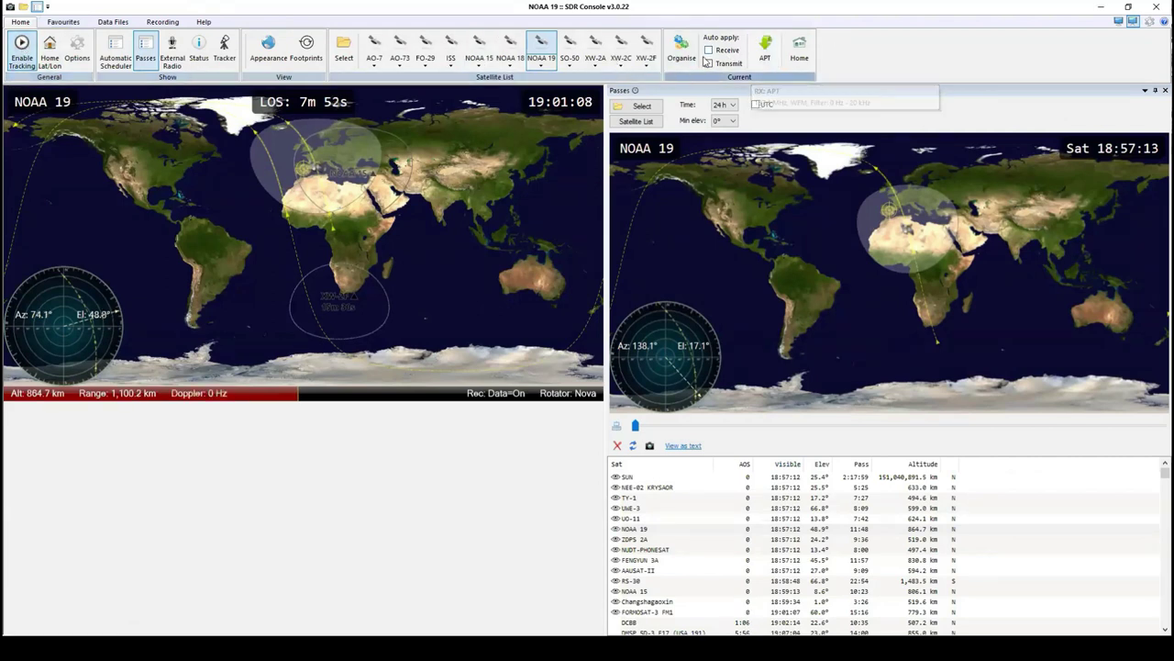
click(711, 51)
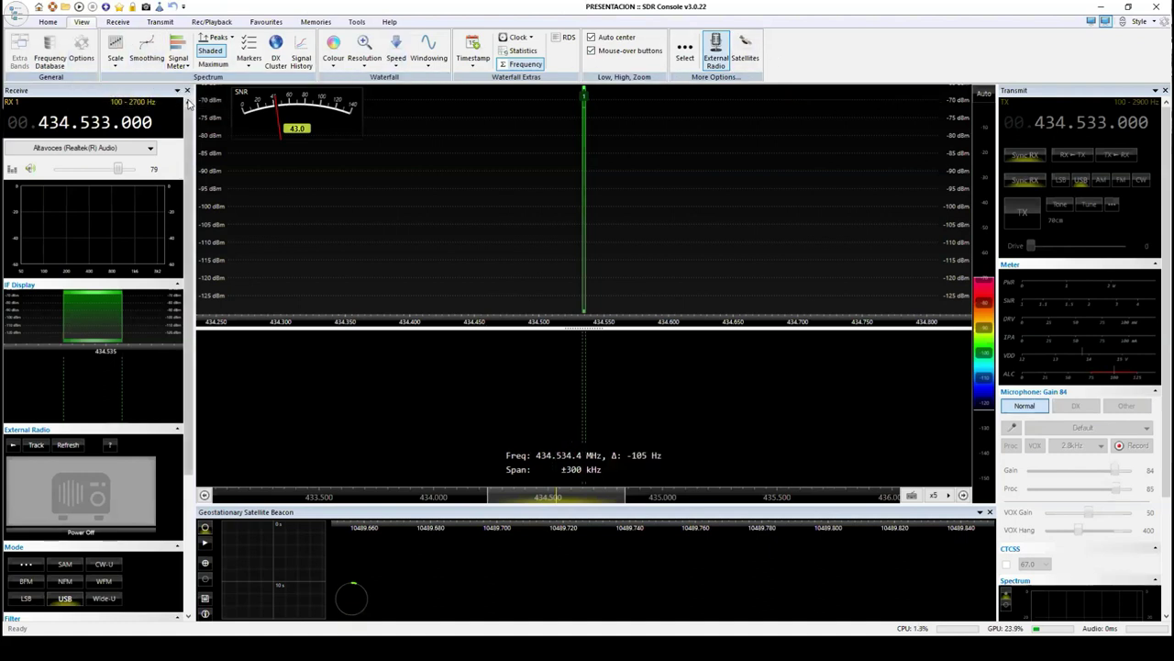
click(47, 22)
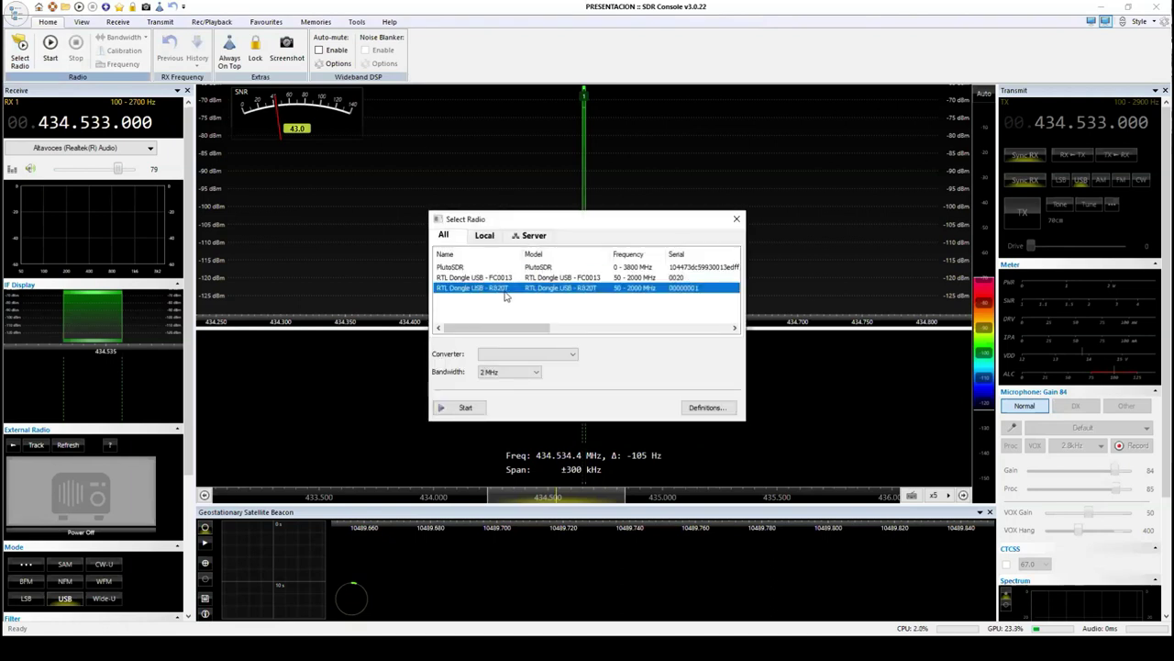
click(462, 406)
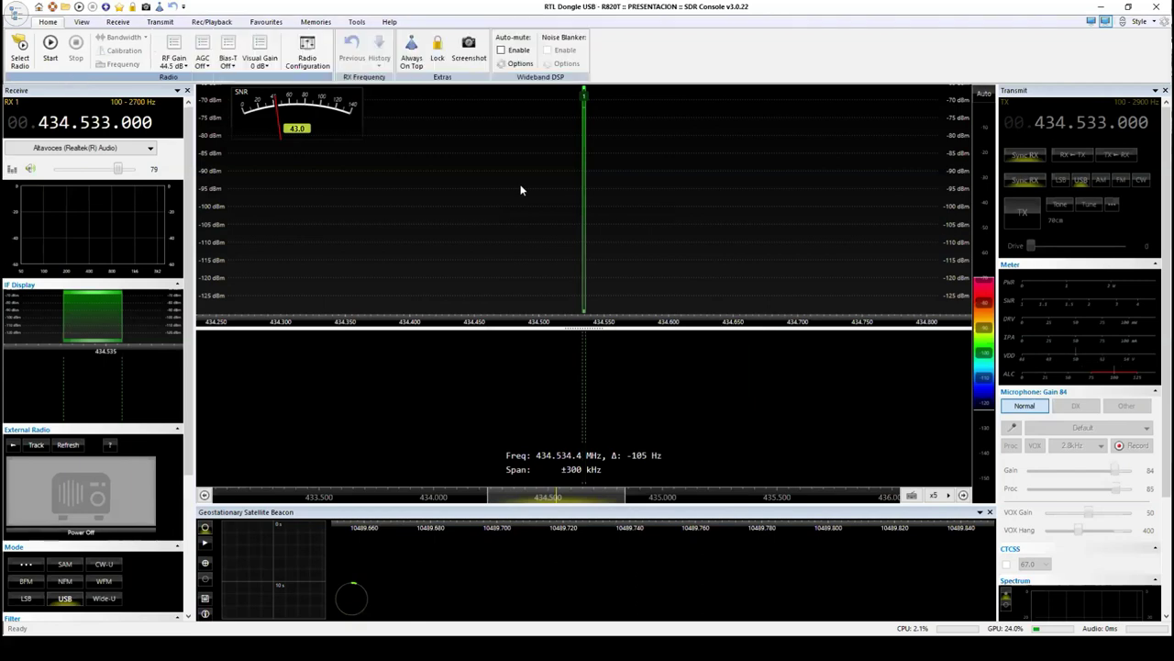
- Re-enable satellite tracking and apply NOAA 19's APT definition to the running receiver
key(alt+Tab)
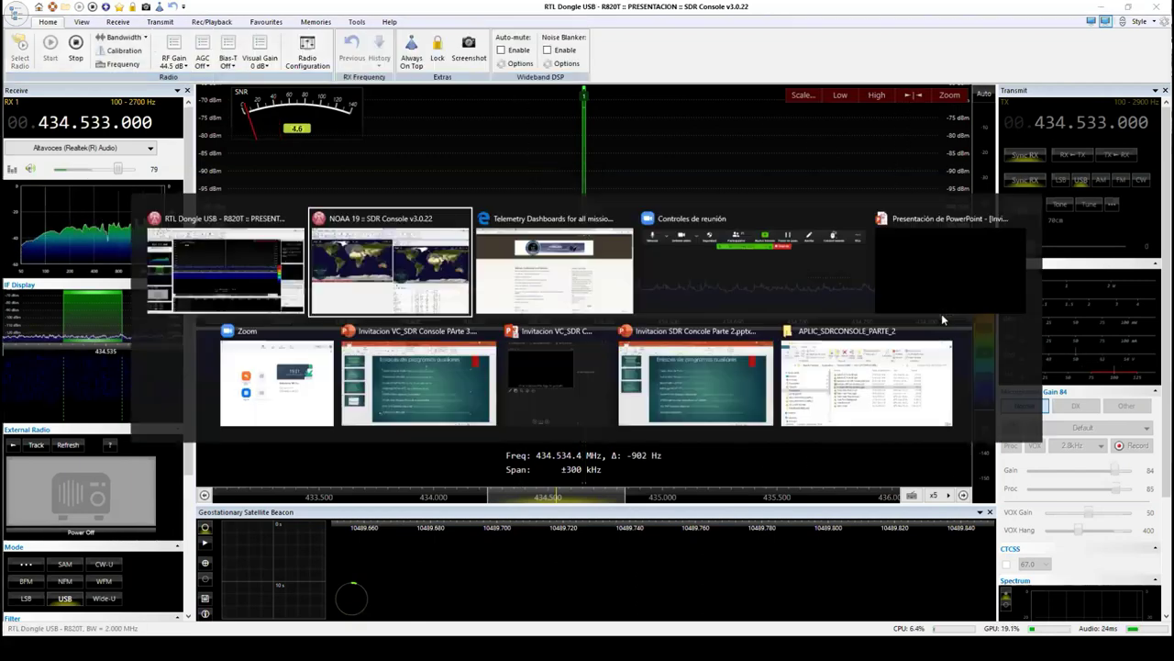
click(24, 52)
click(26, 58)
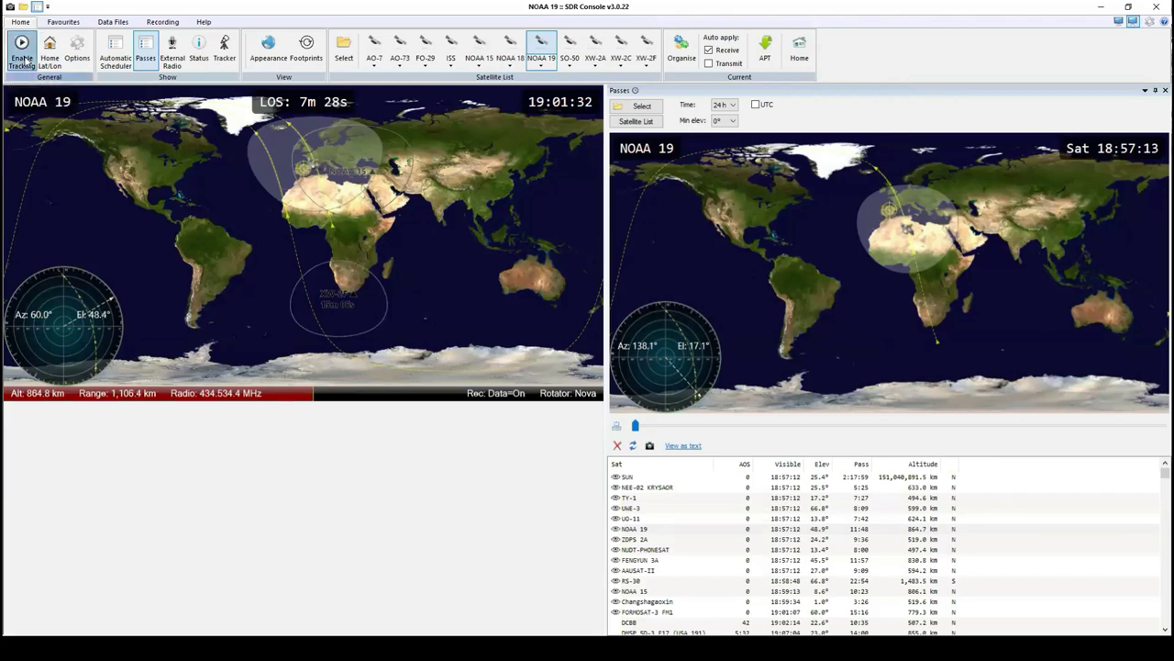
key(alt+Tab)
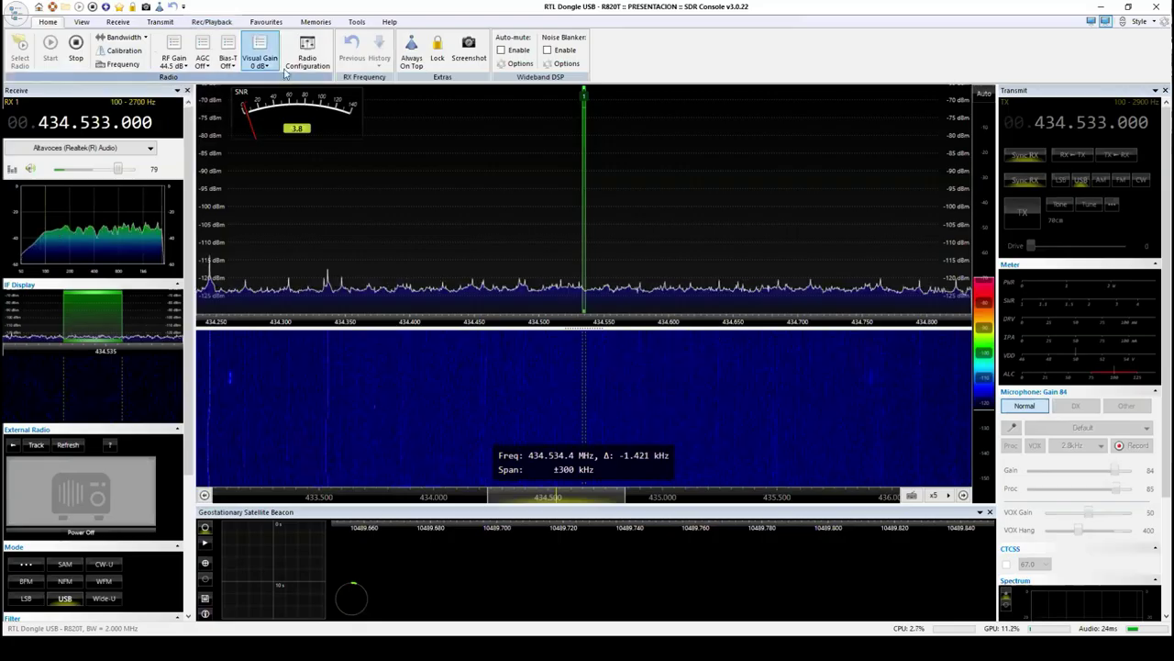
key(alt+Tab)
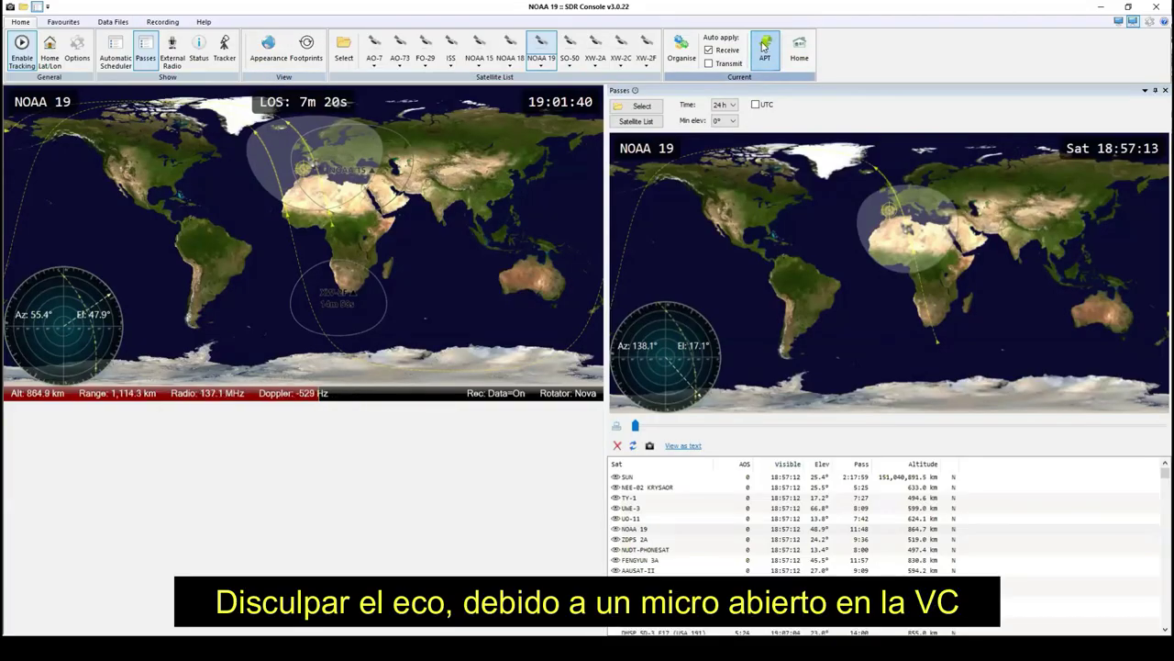
key(alt+Tab)
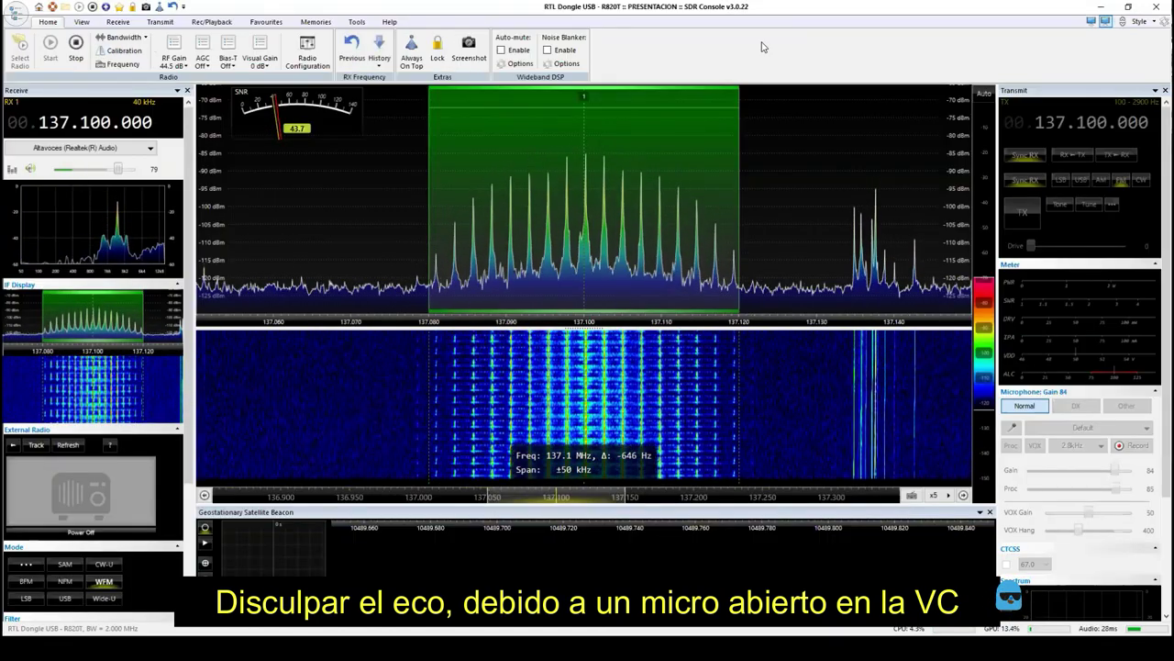
- Route the receiver audio to CABLE Input (VB-Audio Virtual Cable), and start auto recording with auto processing in WXtoImg
click(149, 147)
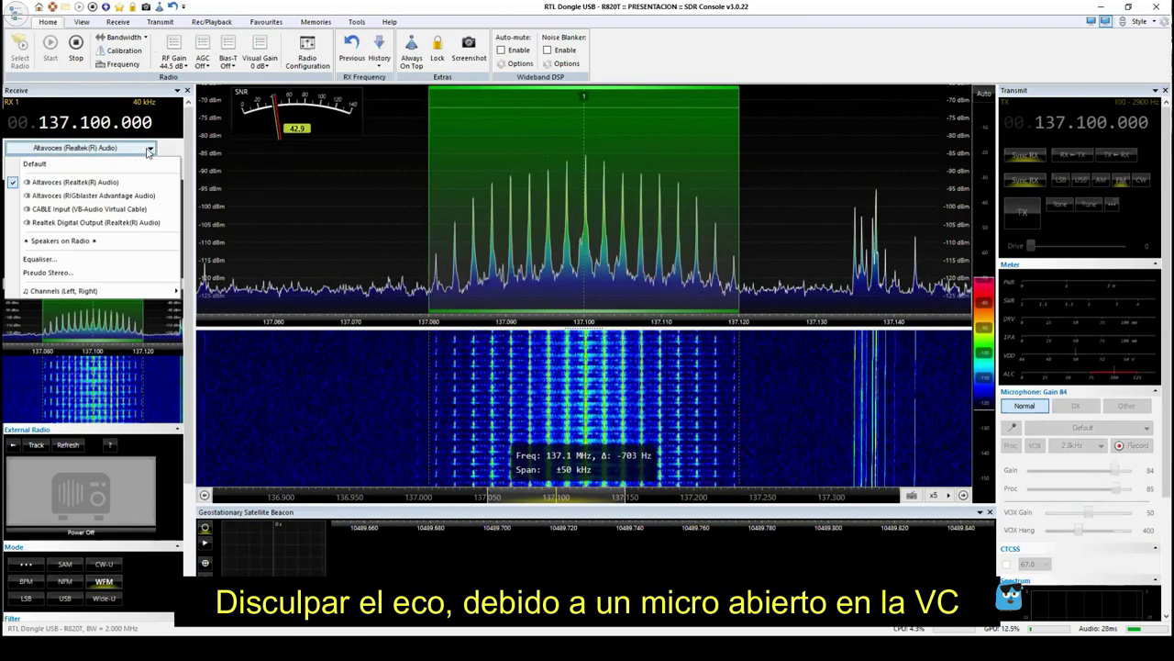
click(142, 208)
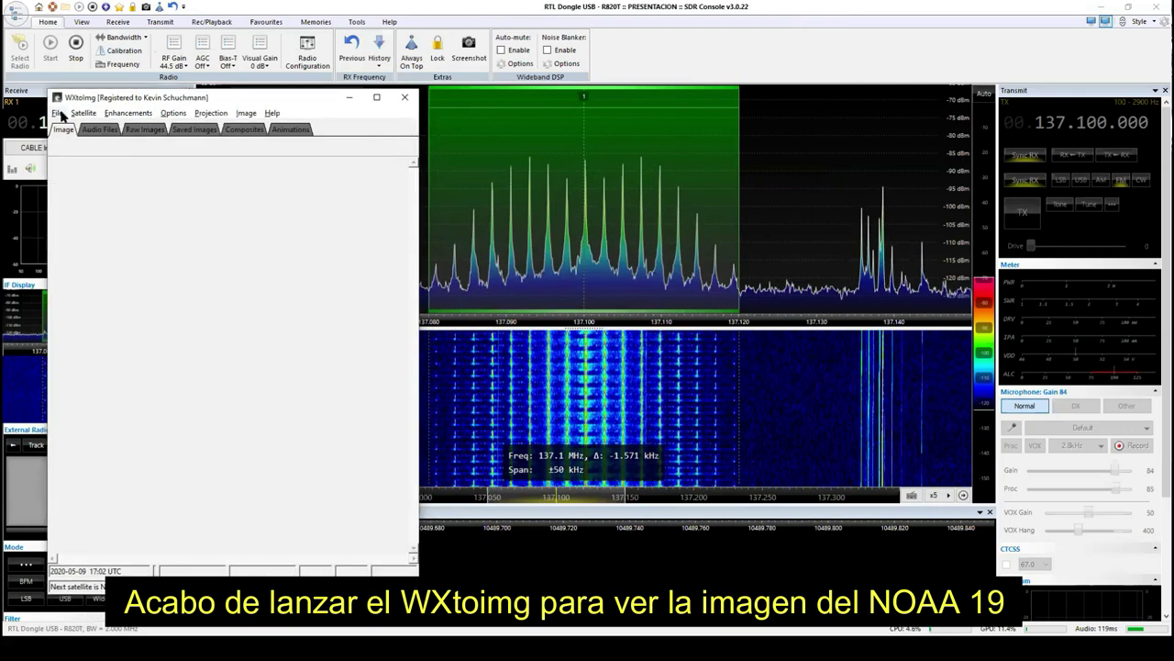
click(58, 113)
click(91, 204)
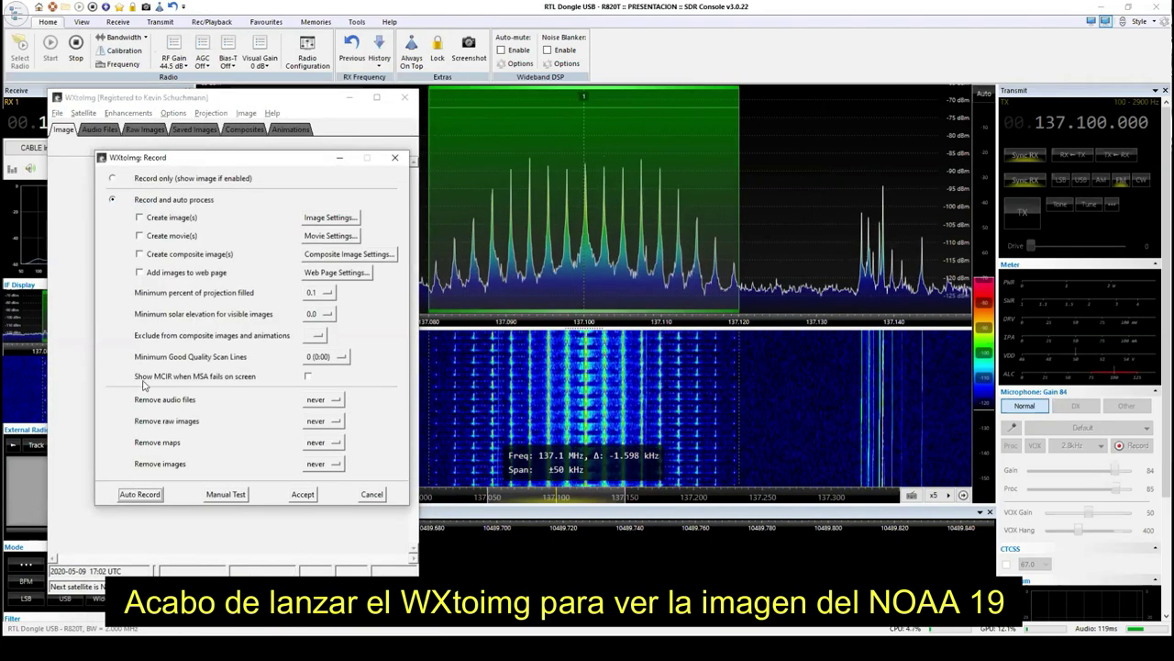
click(152, 497)
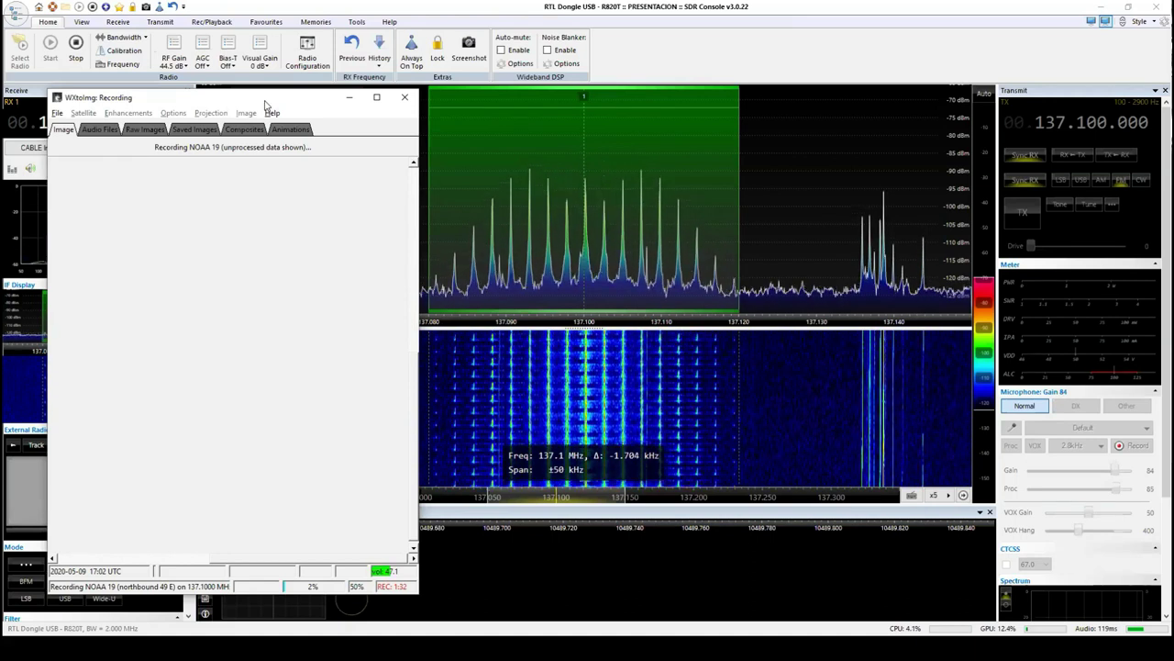
- Return to SDR Console and widen the spectrum's visible span around the NOAA 19 signal to about ±277.5 kHz
click(646, 327)
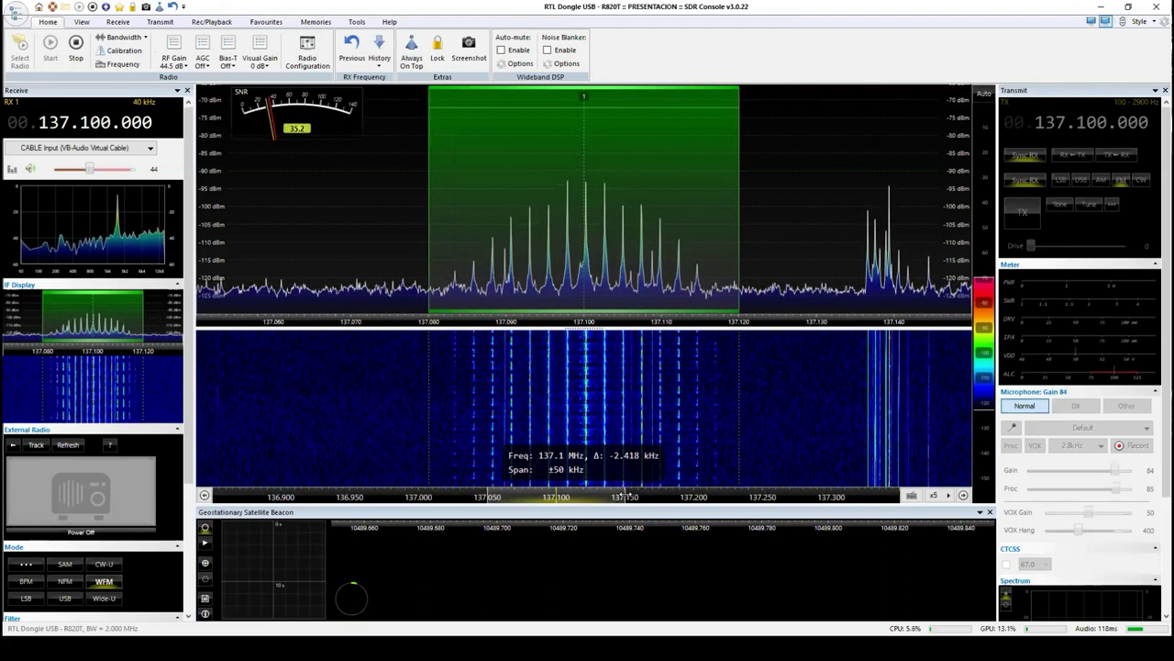
drag(624, 496, 881, 494)
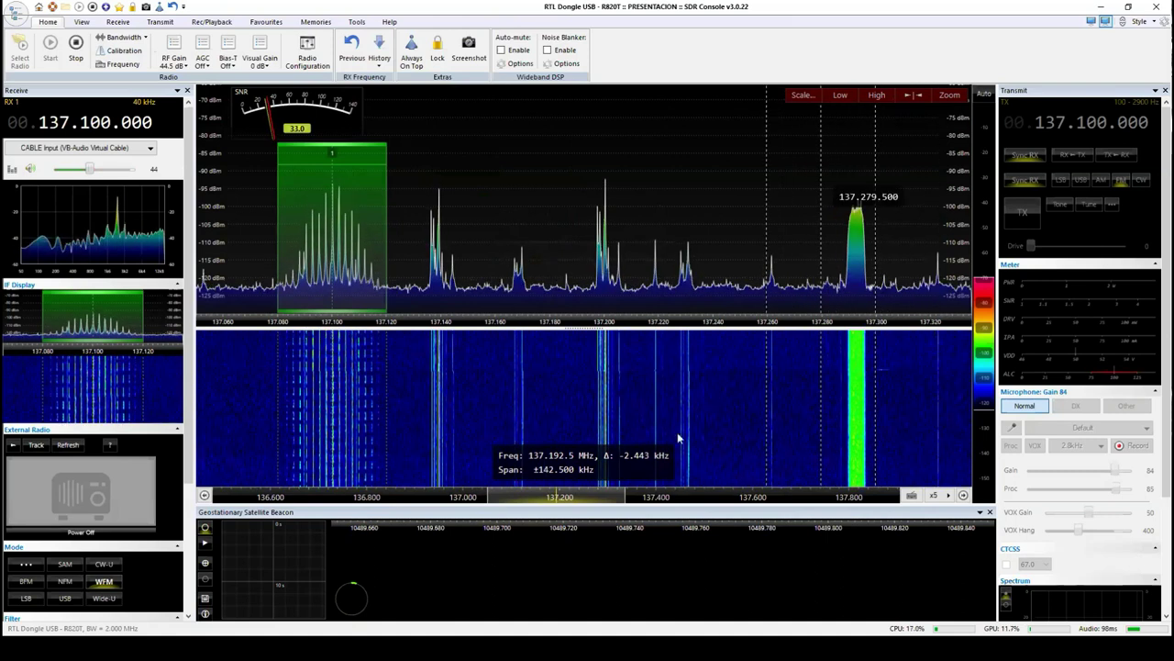
drag(489, 497, 420, 486)
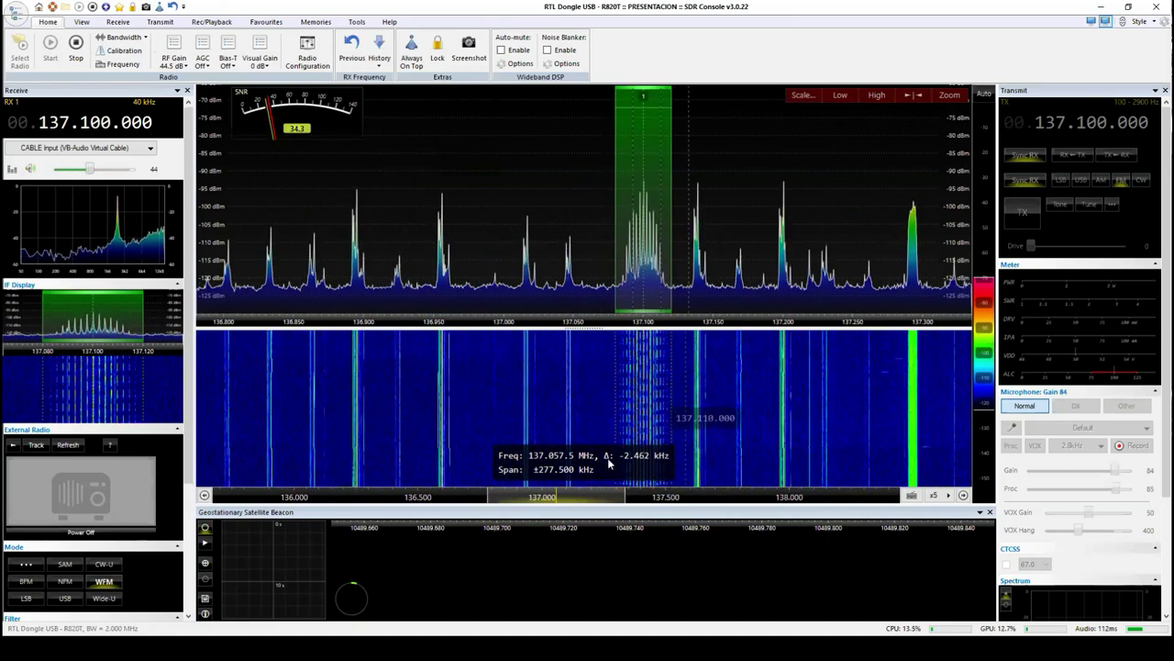
- Centre the spectrum on the 137.100 MHz NOAA 19 signal and set the receive filter to 30 kHz
click(876, 95)
click(914, 96)
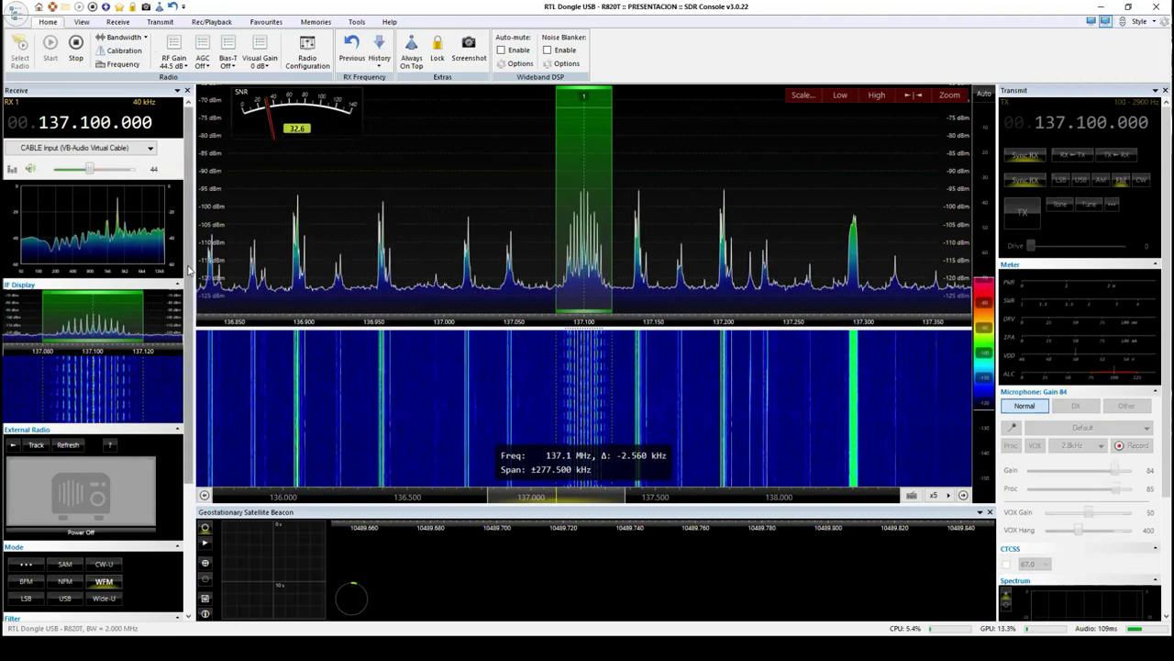
scroll(181, 381, down, 5)
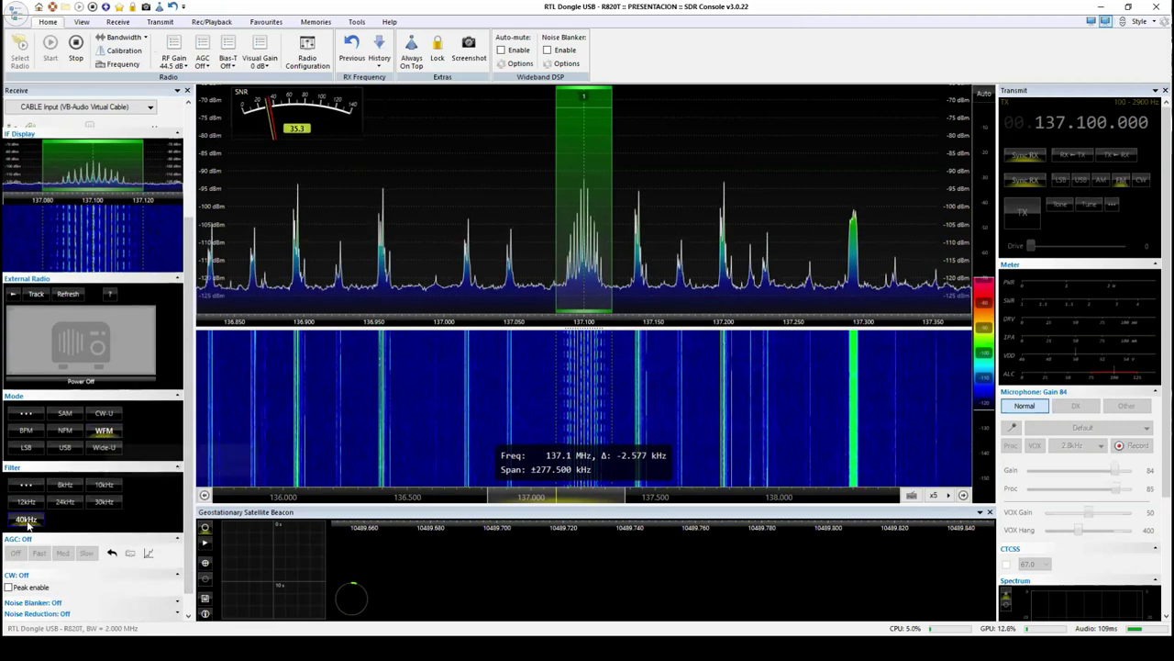
click(104, 503)
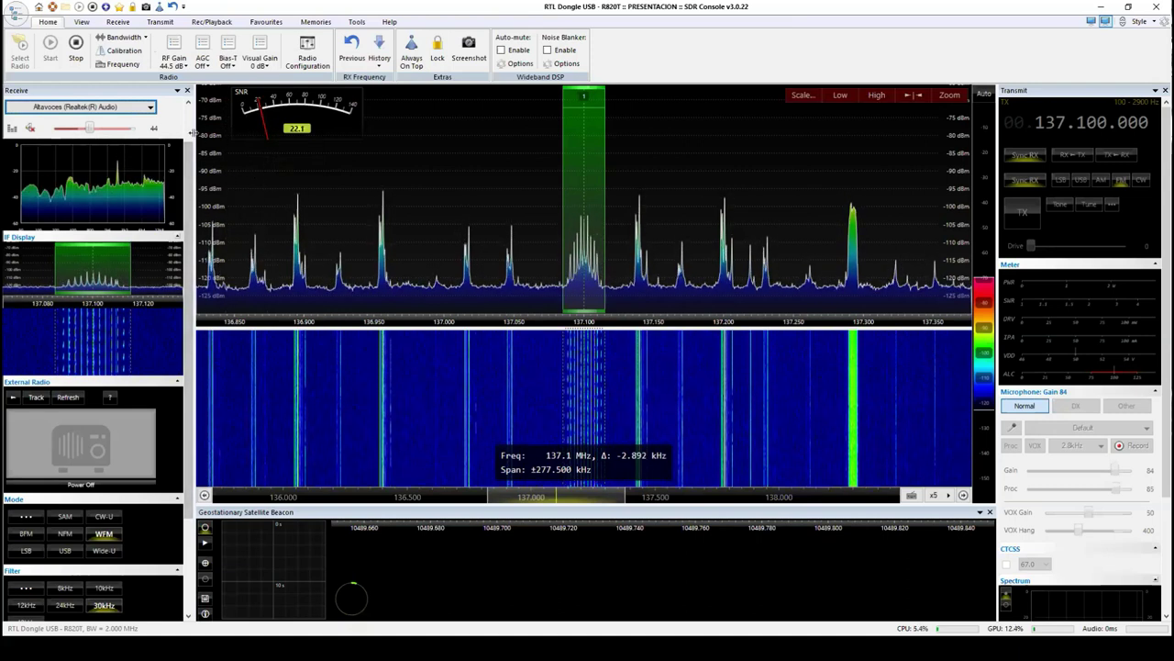
- Set the receiver's audio output to CABLE Input (VB-Audio Virtual Cable)
scroll(187, 126, up, 1)
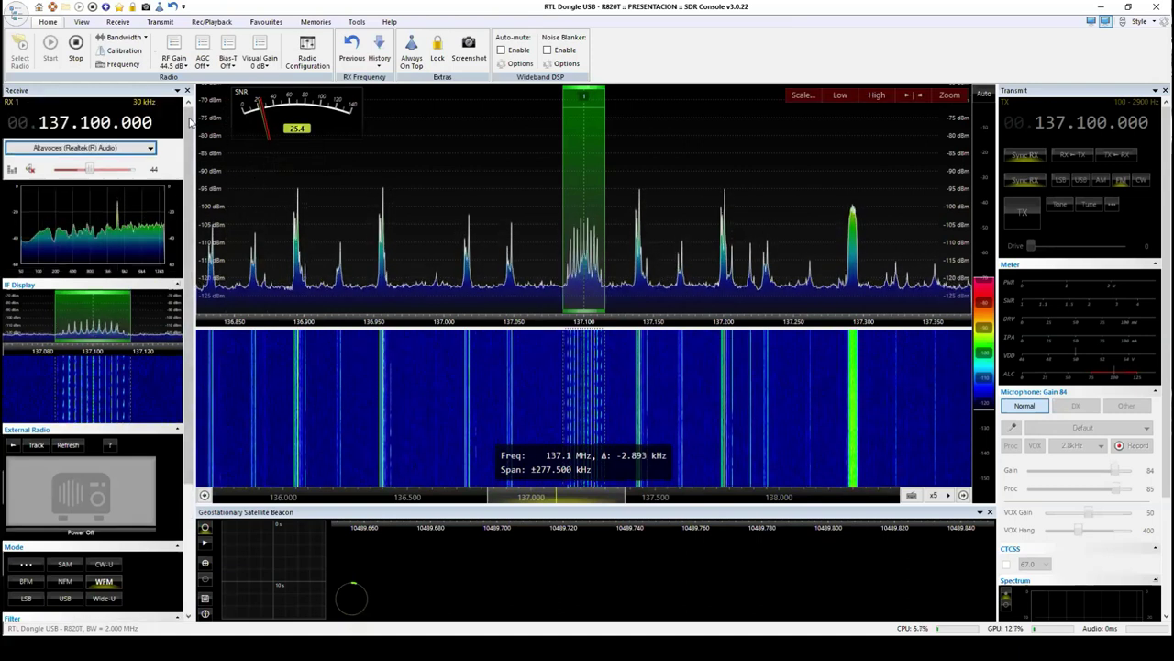
click(150, 148)
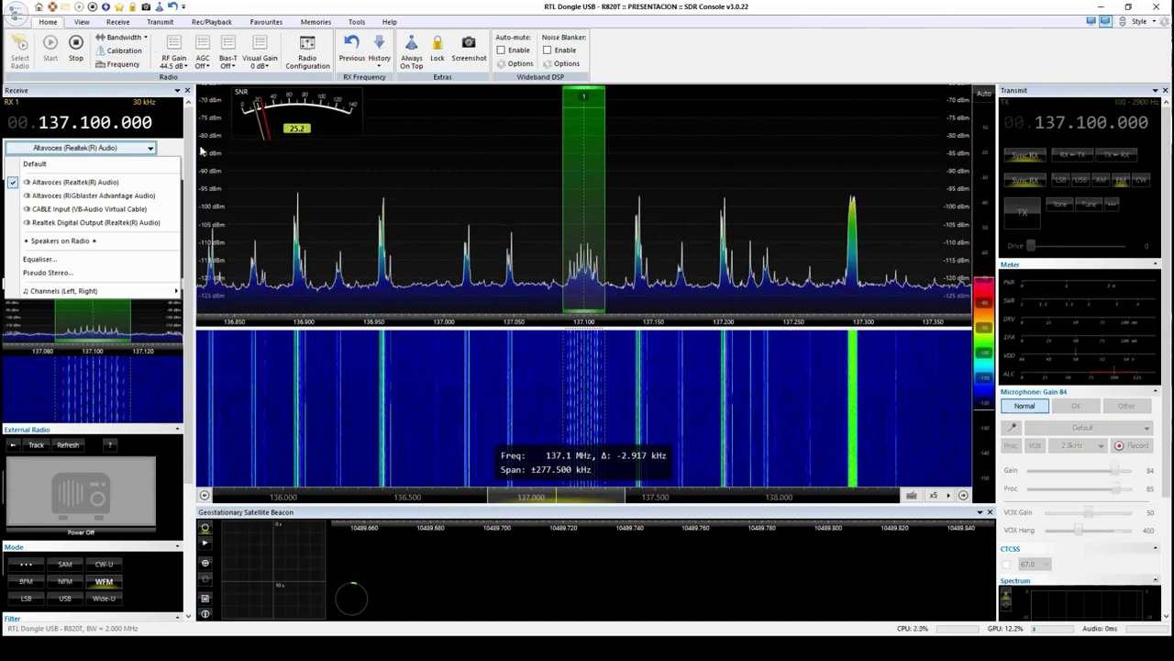
click(141, 208)
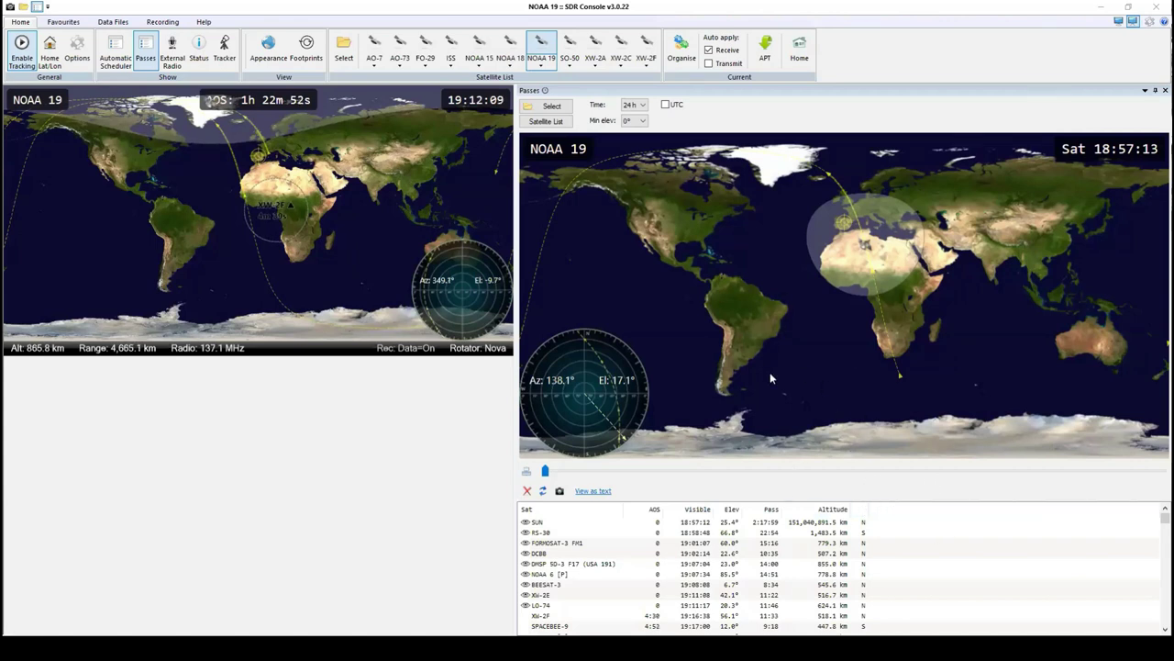
- Limit the satellite tracker's Passes list to the satellites in the Weather favourites
click(551, 106)
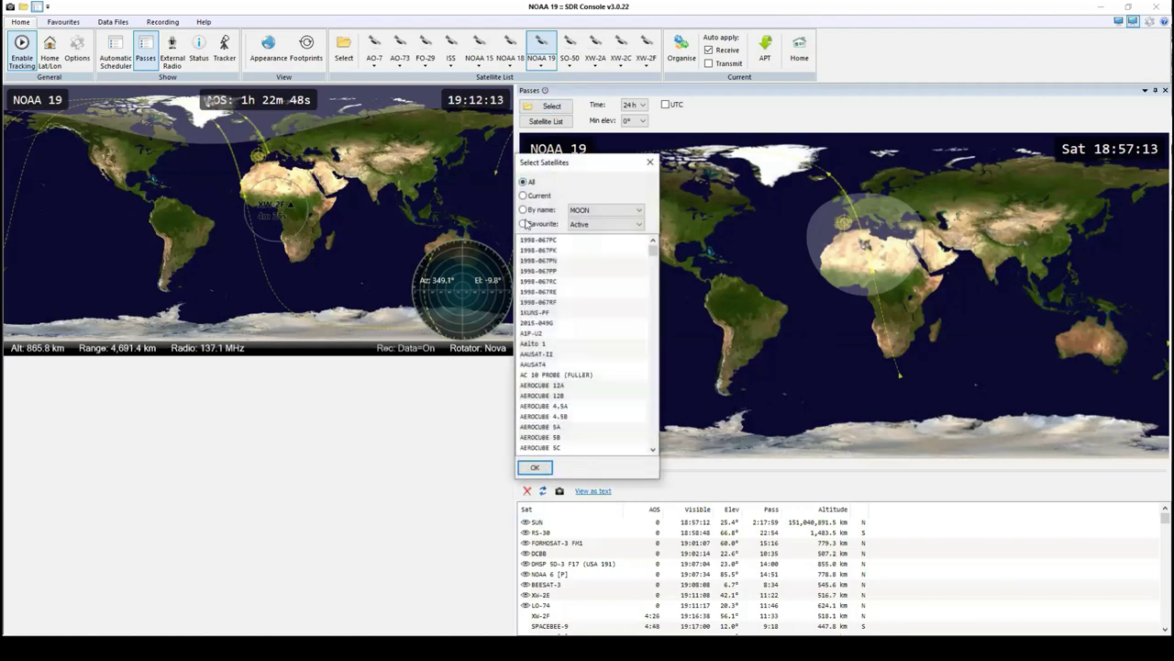
click(523, 224)
click(639, 224)
click(622, 254)
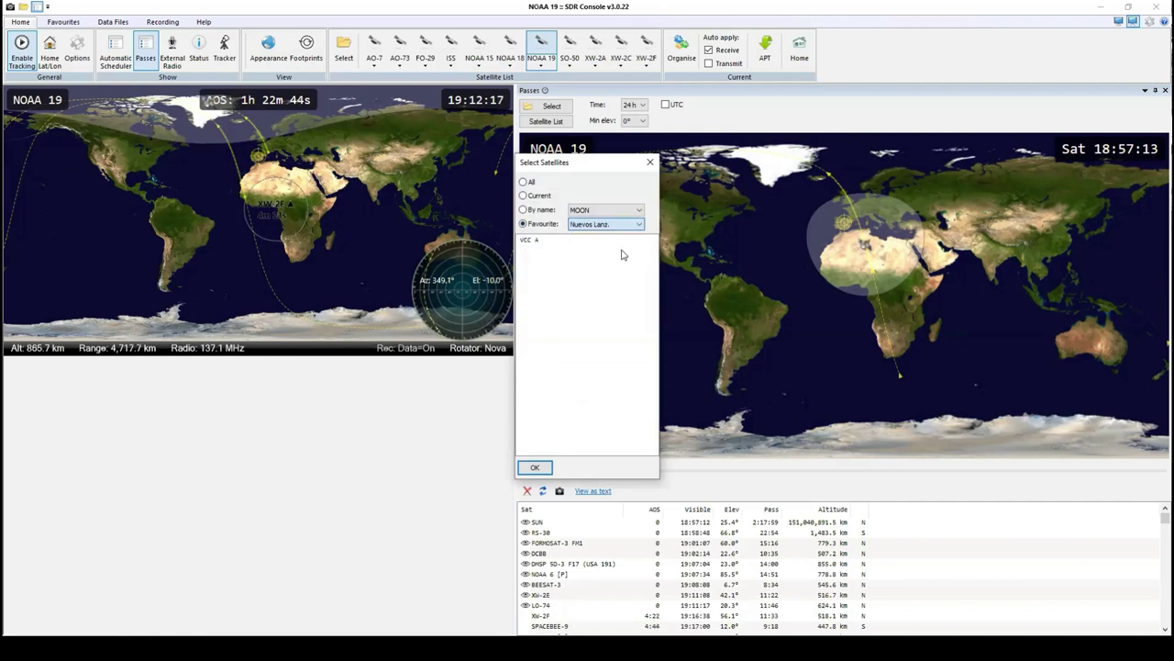
click(621, 227)
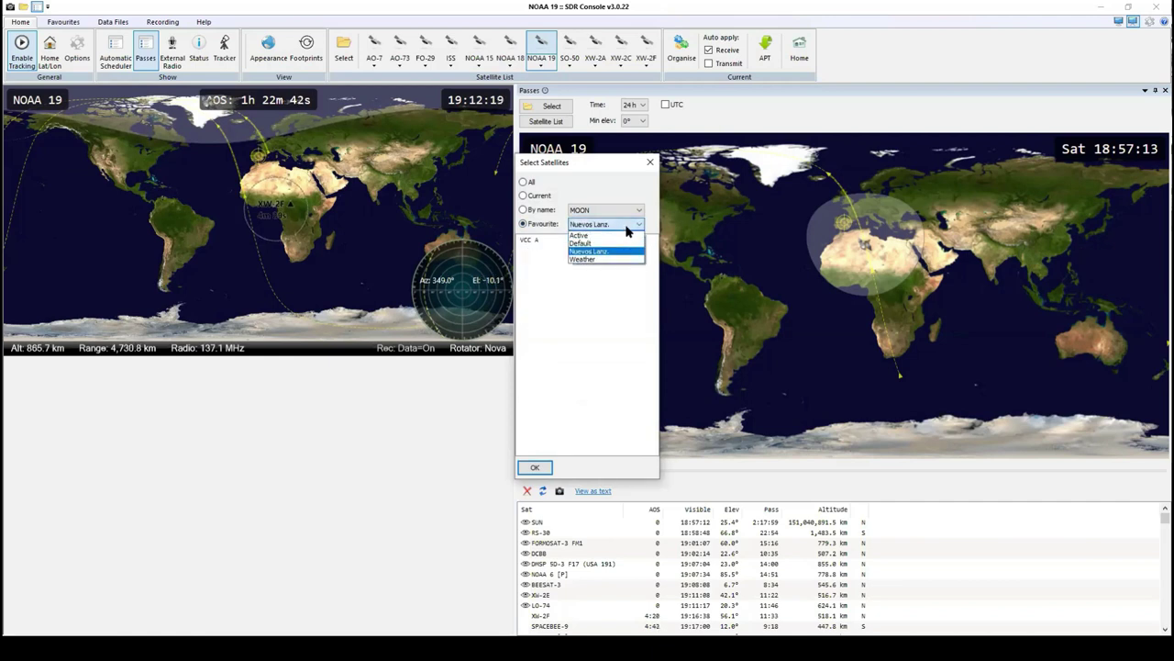
click(623, 234)
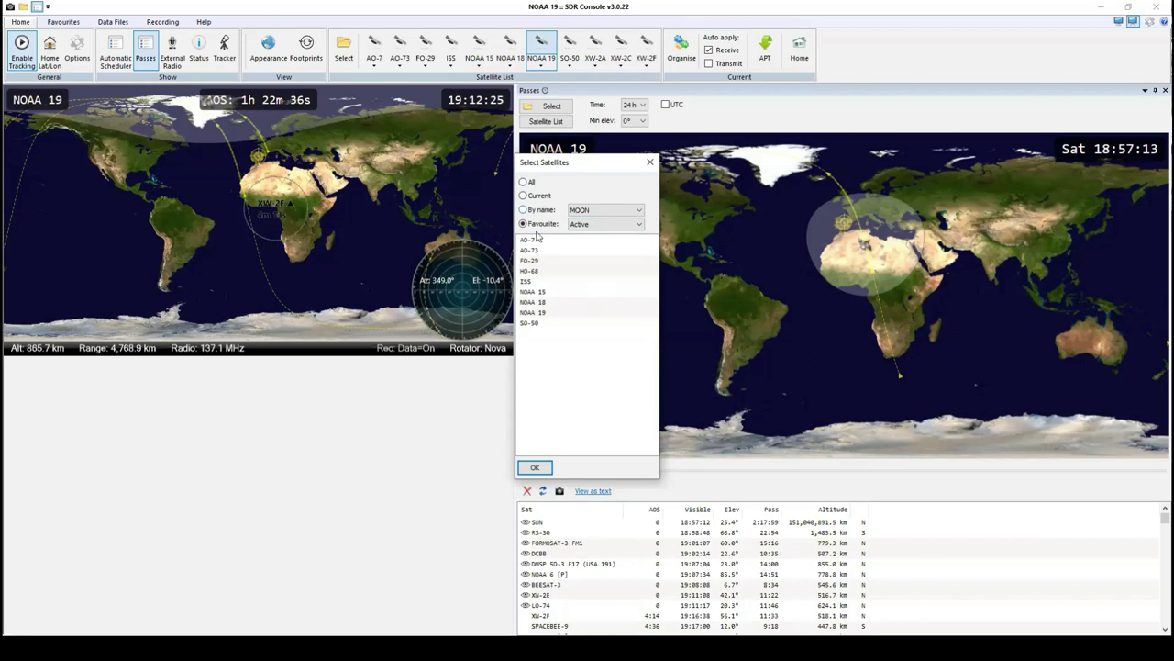
click(587, 225)
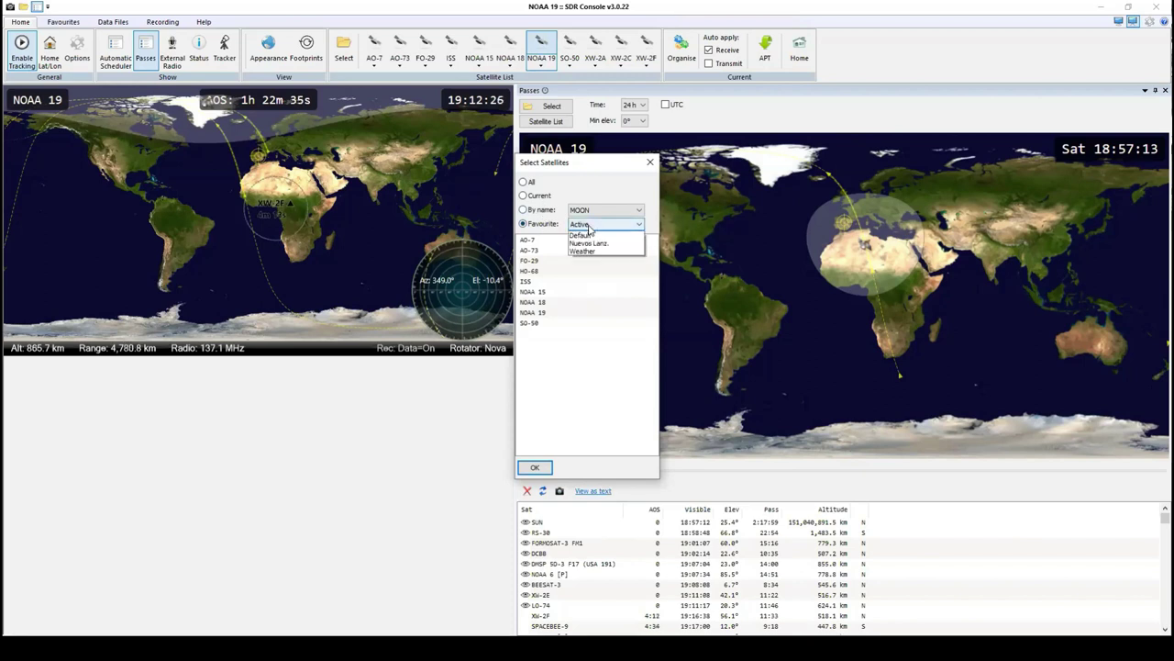
click(599, 260)
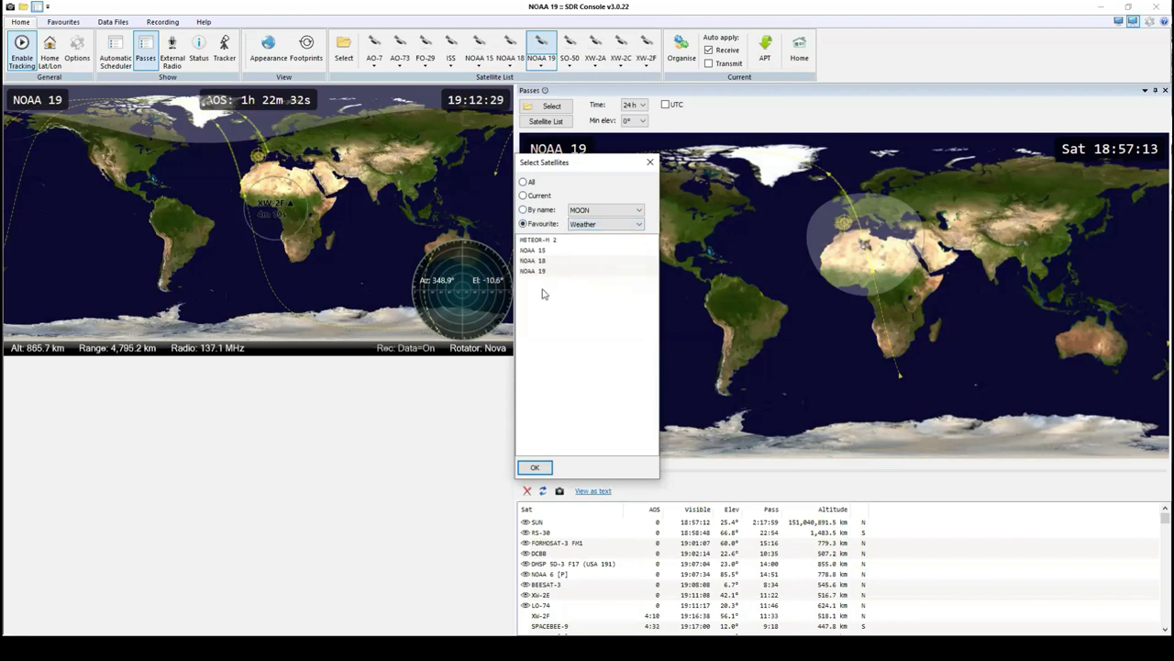
click(536, 469)
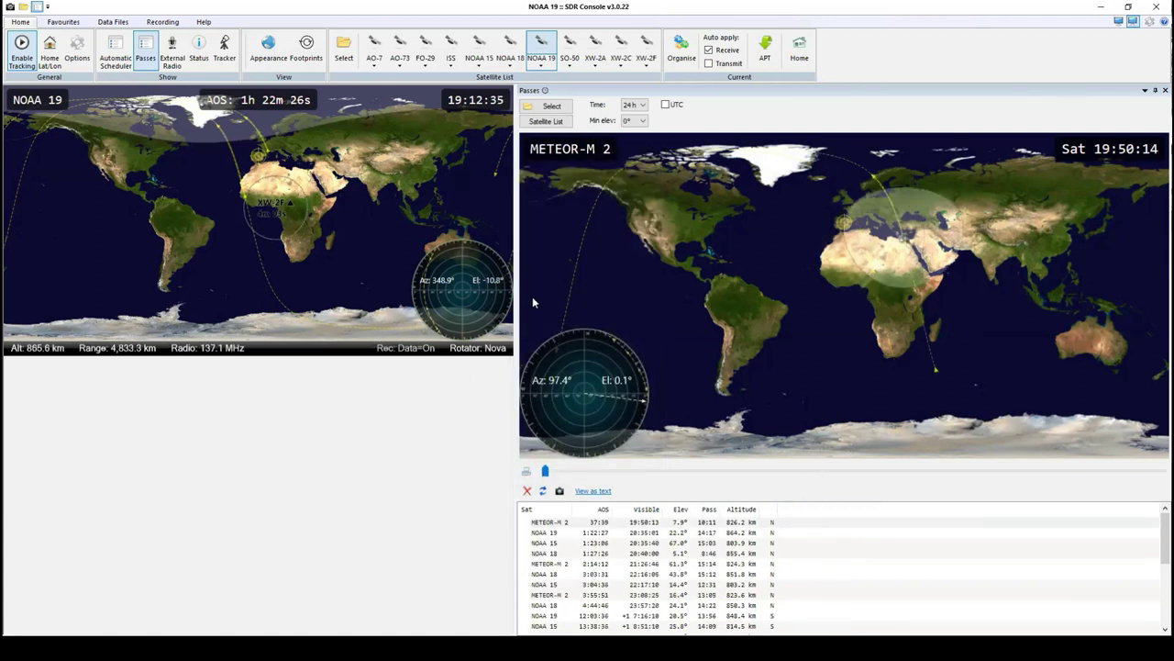
- Enlarge the main satellite map beside the passes pane and show the advanced Tracker window
drag(519, 298, 683, 282)
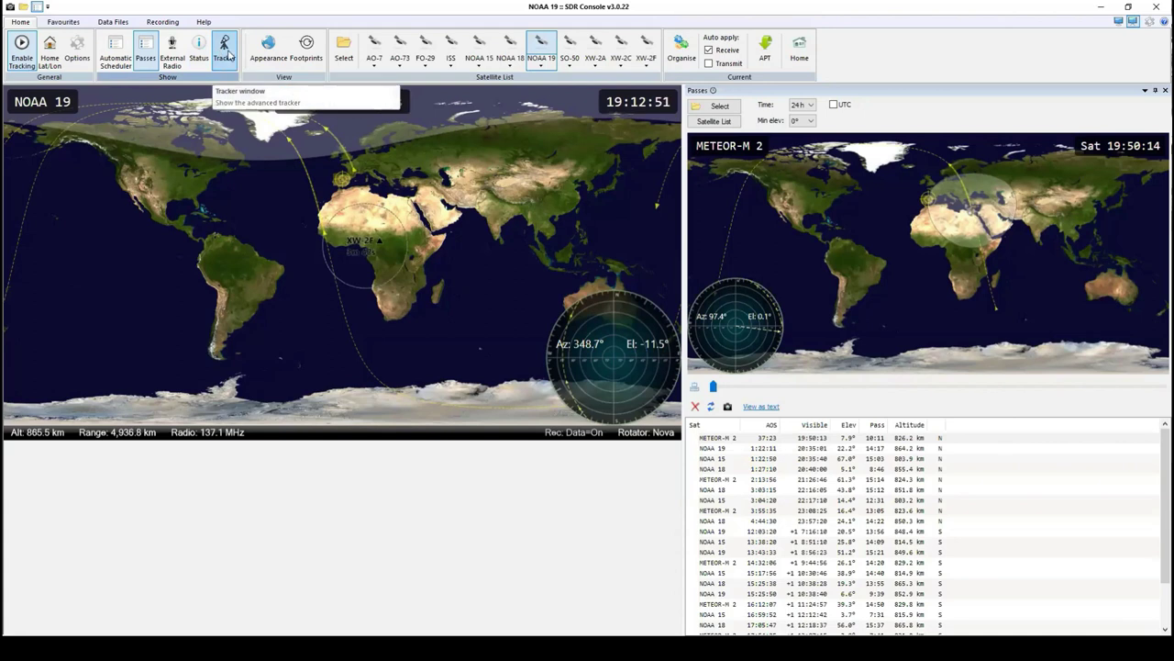
click(224, 55)
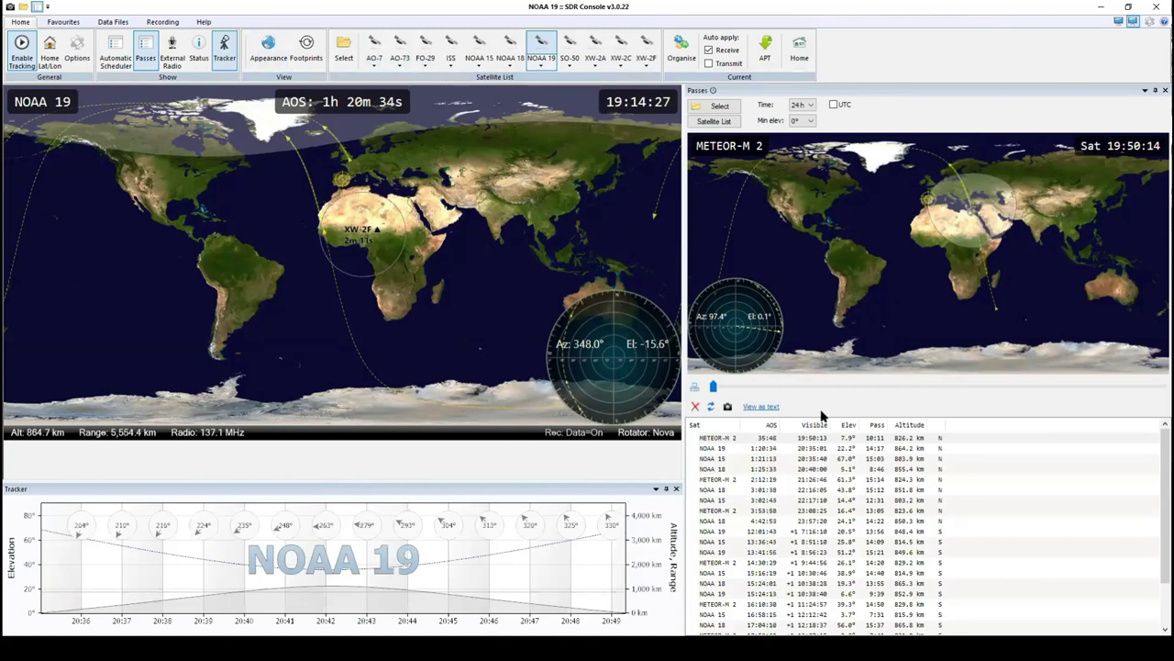
- Make METEOR-M 2 the active satellite from its first listed pass, and add it to the satellite list using the filter "meteor"
double_click(729, 439)
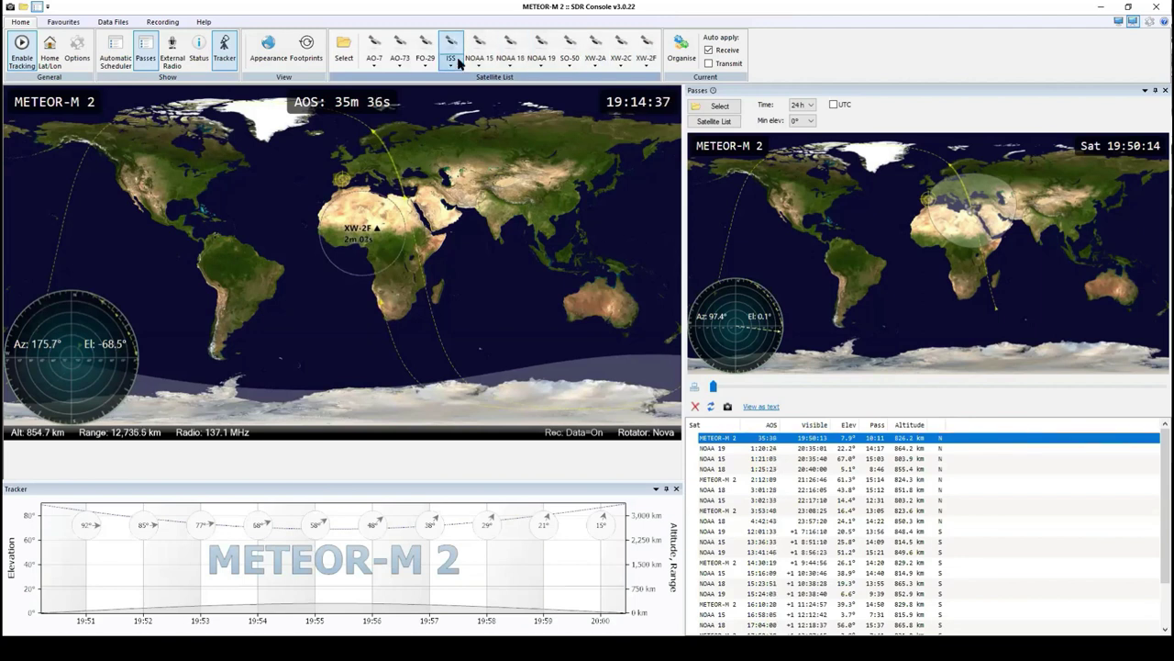
click(346, 44)
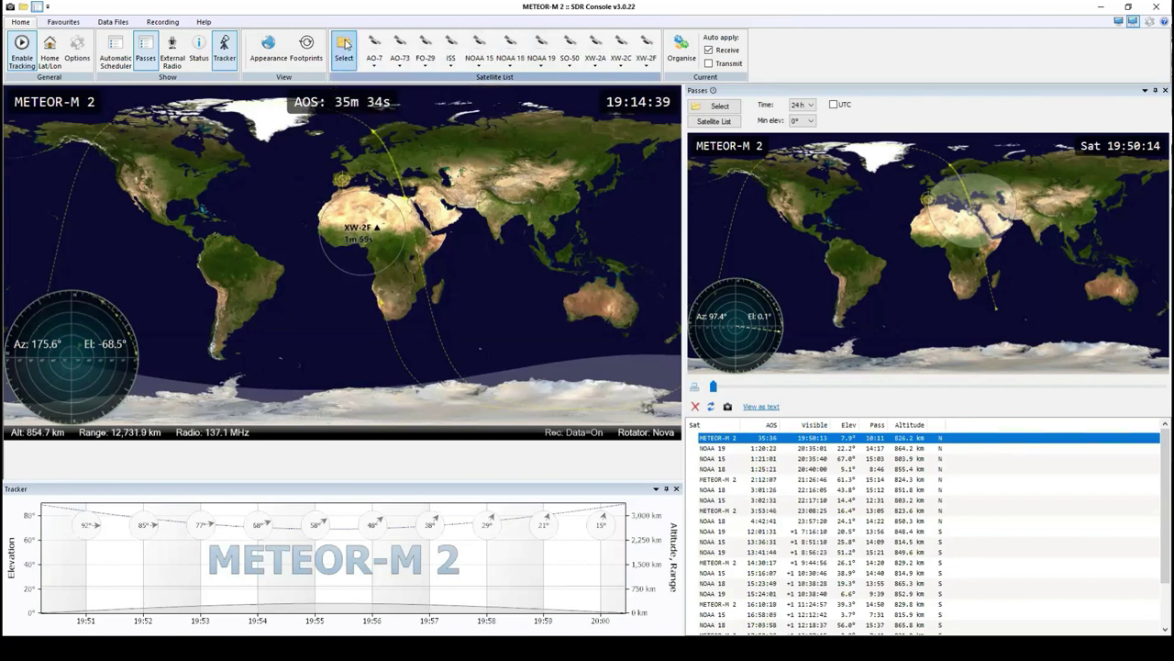
click(345, 46)
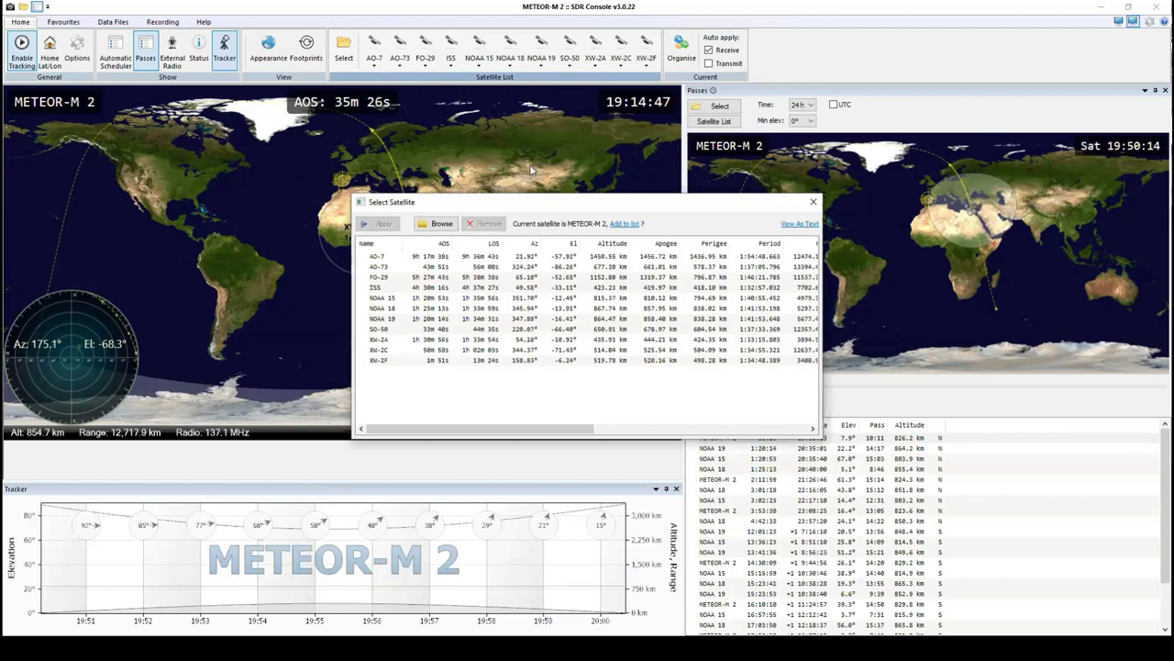
click(444, 225)
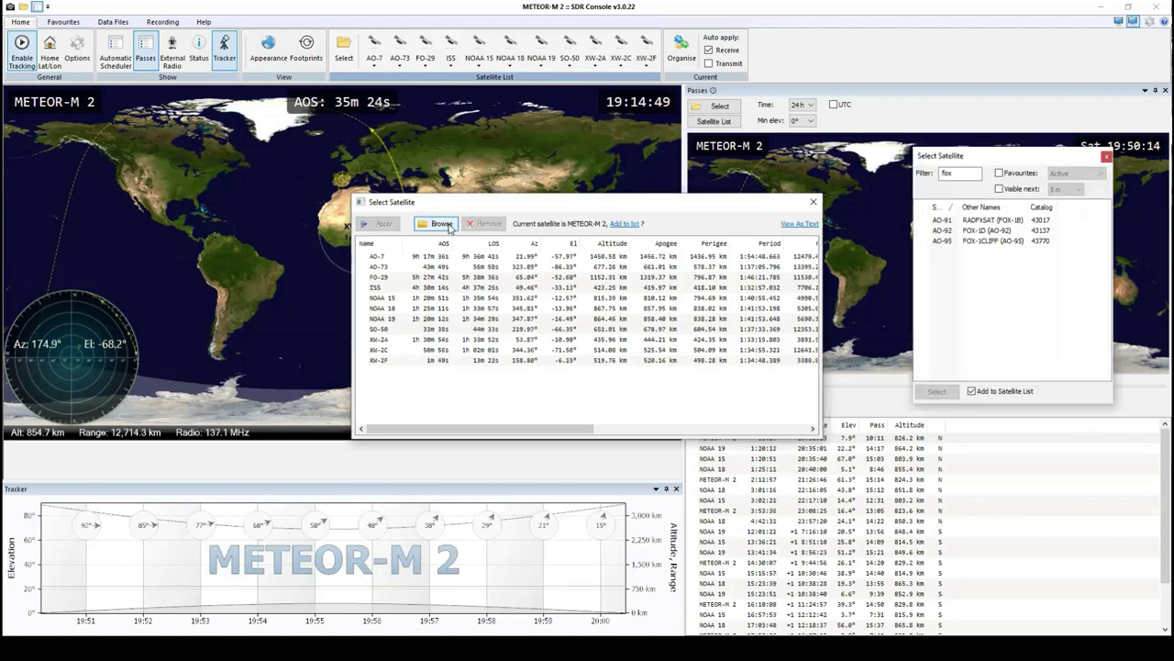
double_click(955, 172)
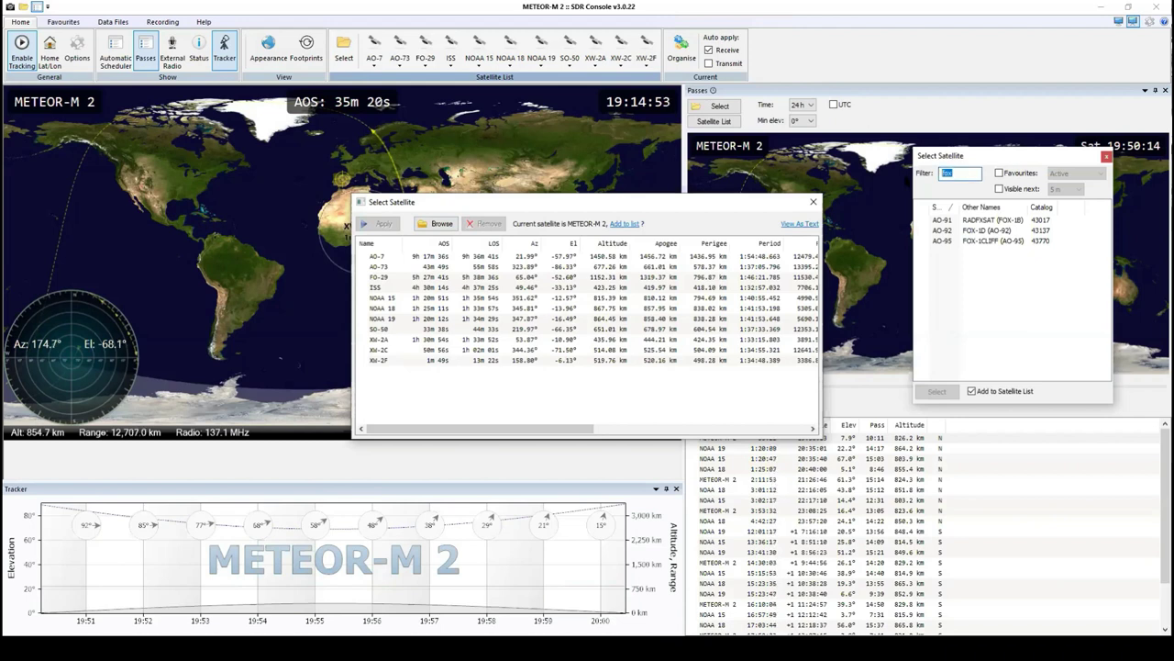
text(mete)
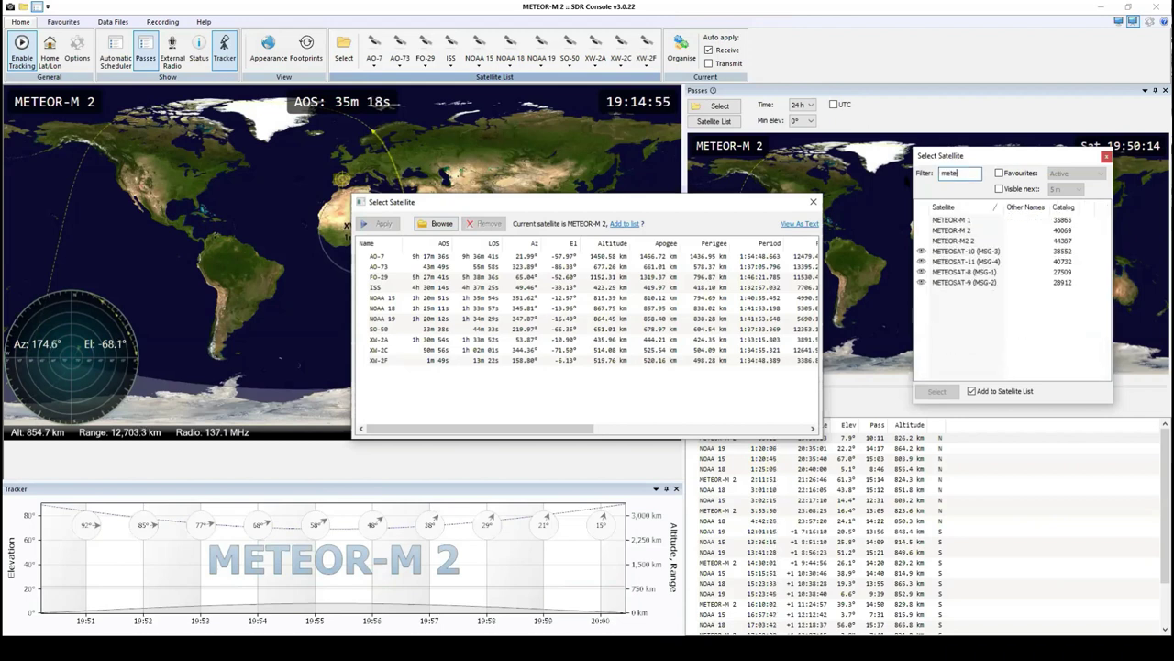
text(or)
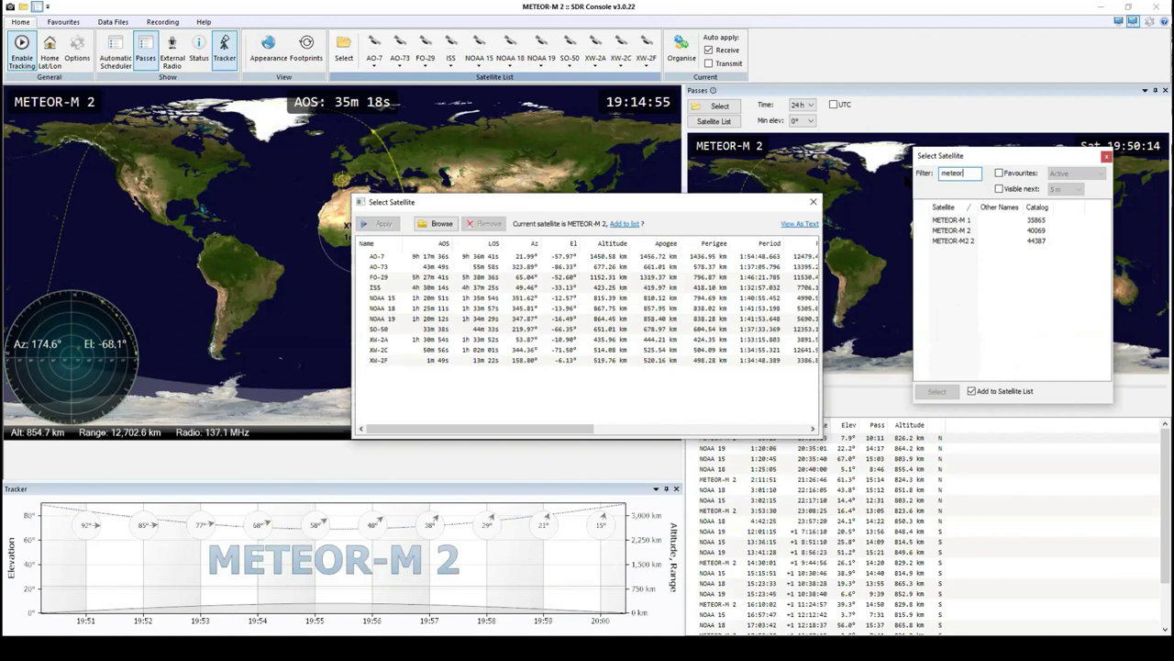
double_click(971, 232)
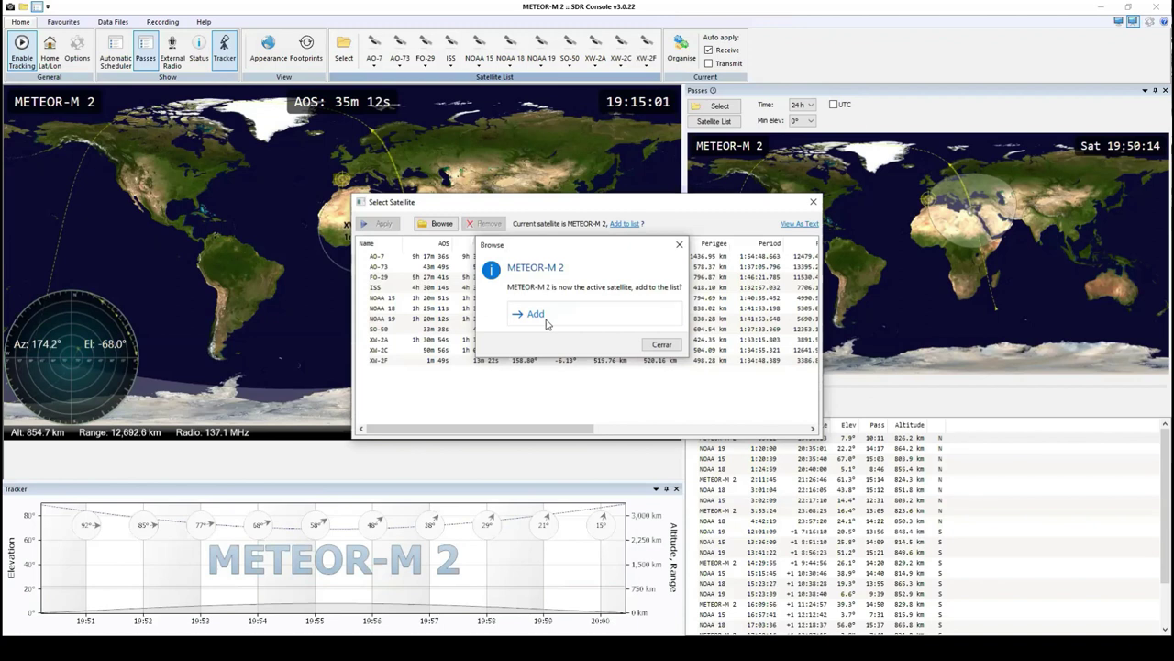
click(545, 321)
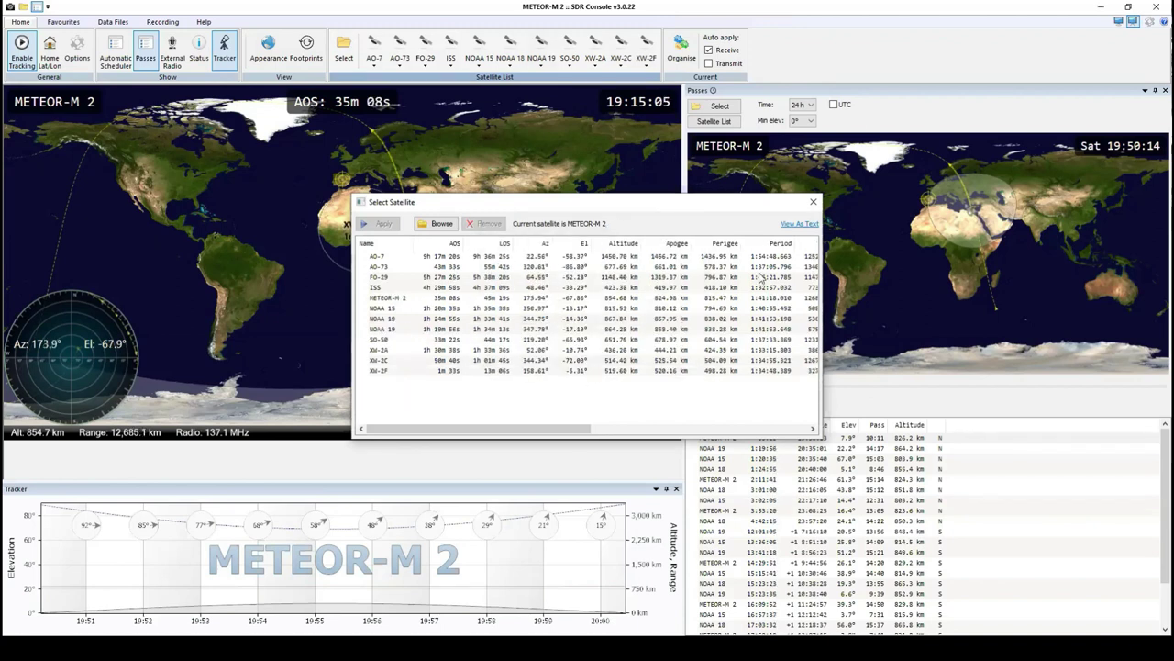
click(816, 201)
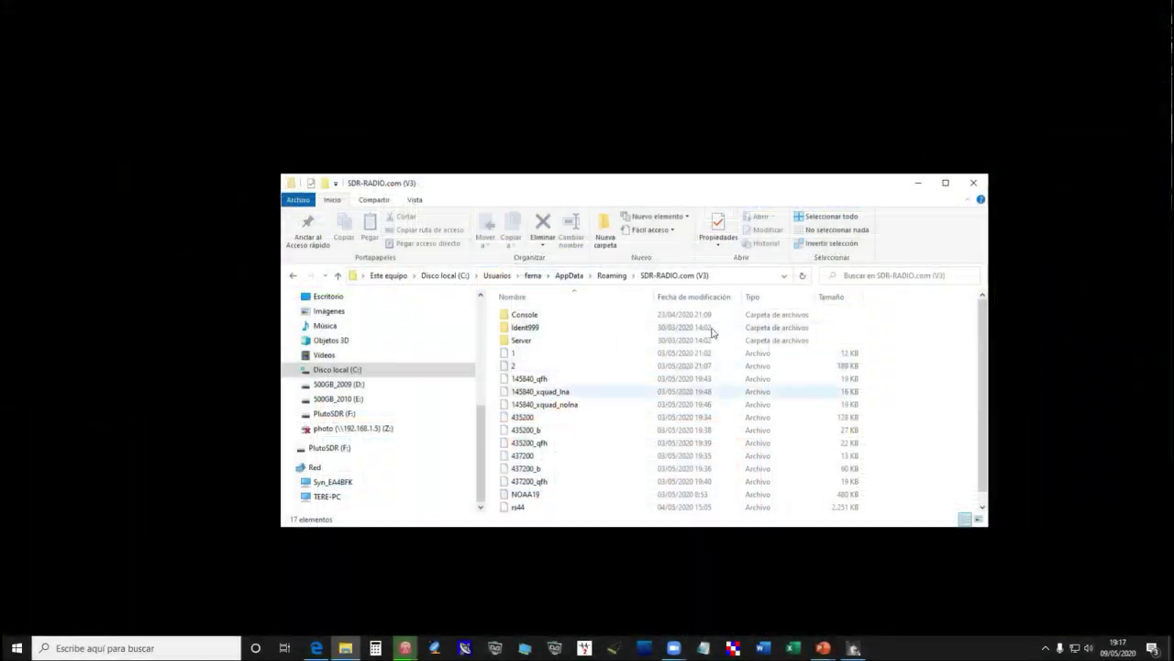
- In File Explorer, go from the SDR-RADIO.com (V3) folder into Console and open its Ident4 folder
drag(677, 184, 678, 100)
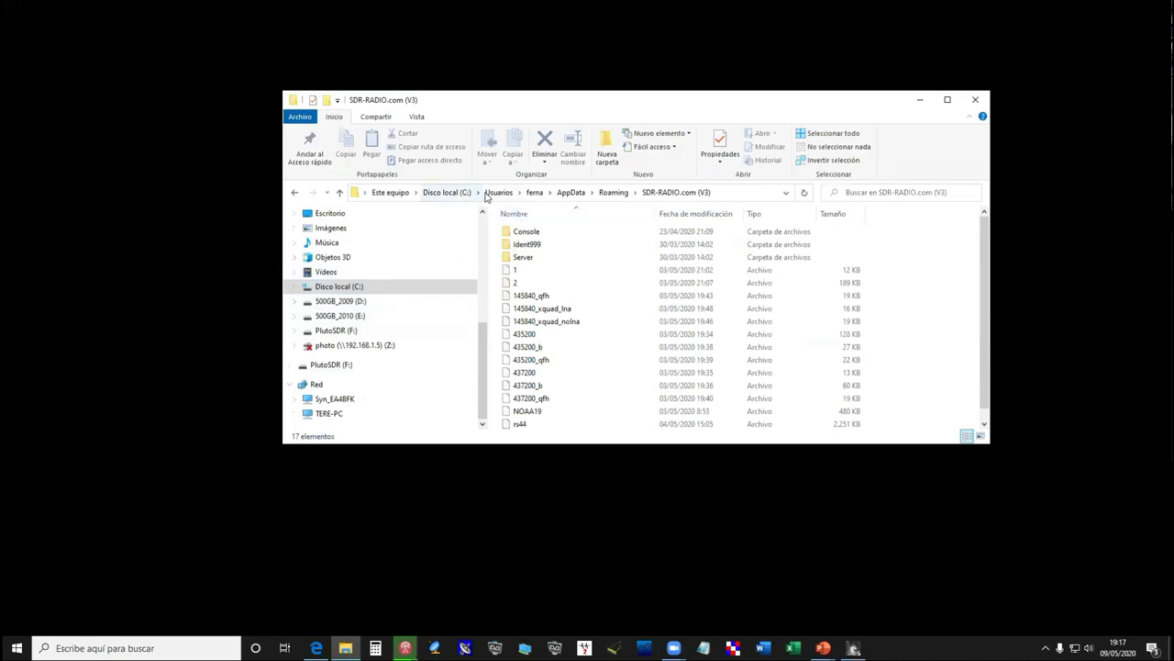
click(519, 194)
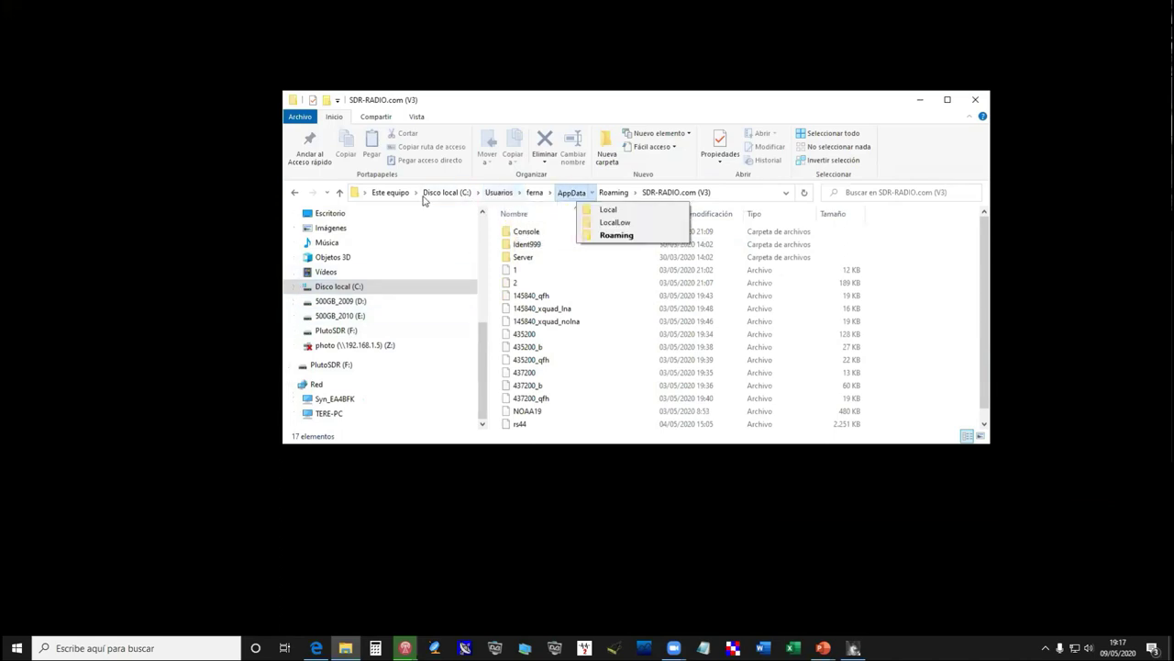
mouse_move(532, 198)
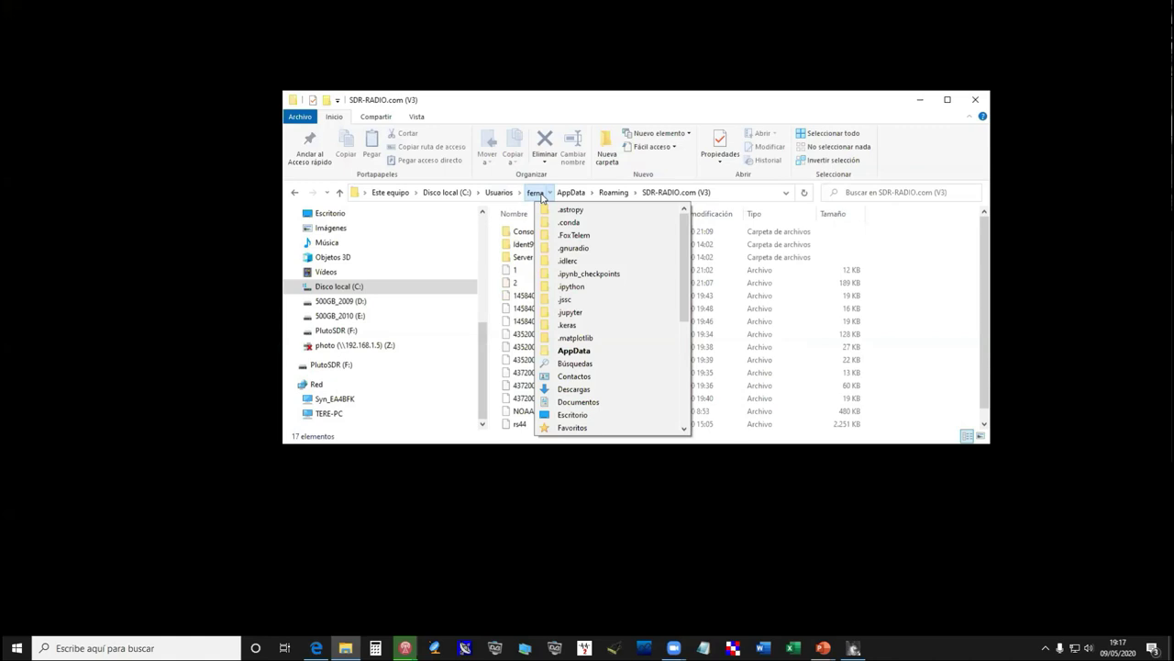
mouse_move(575, 197)
click(676, 192)
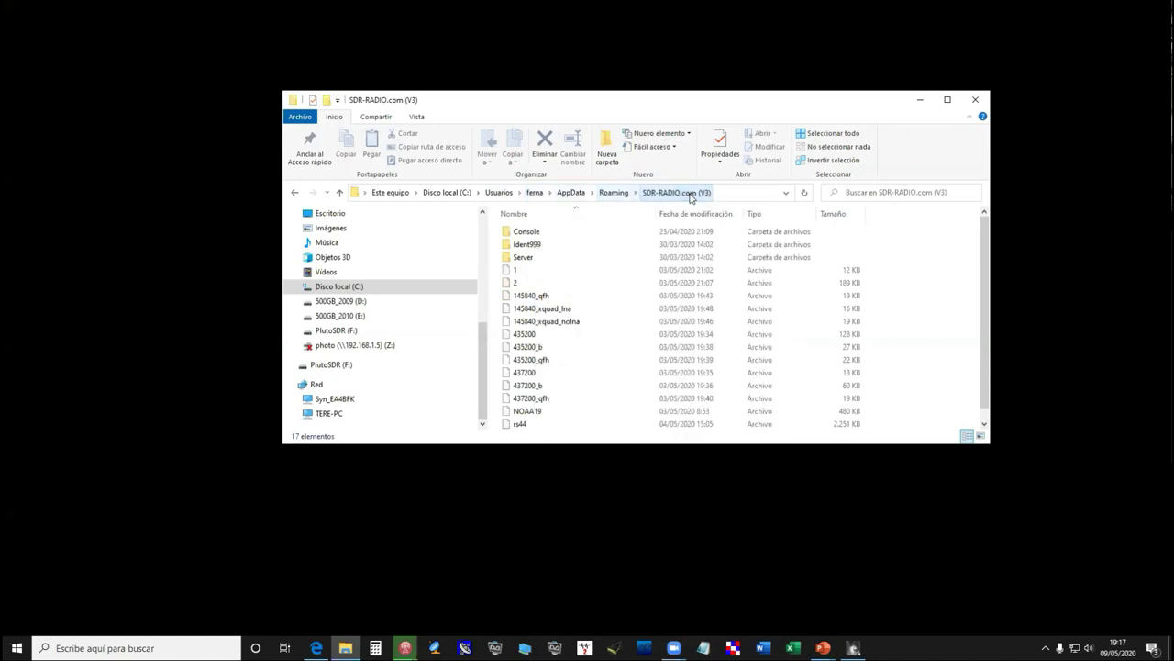
double_click(524, 235)
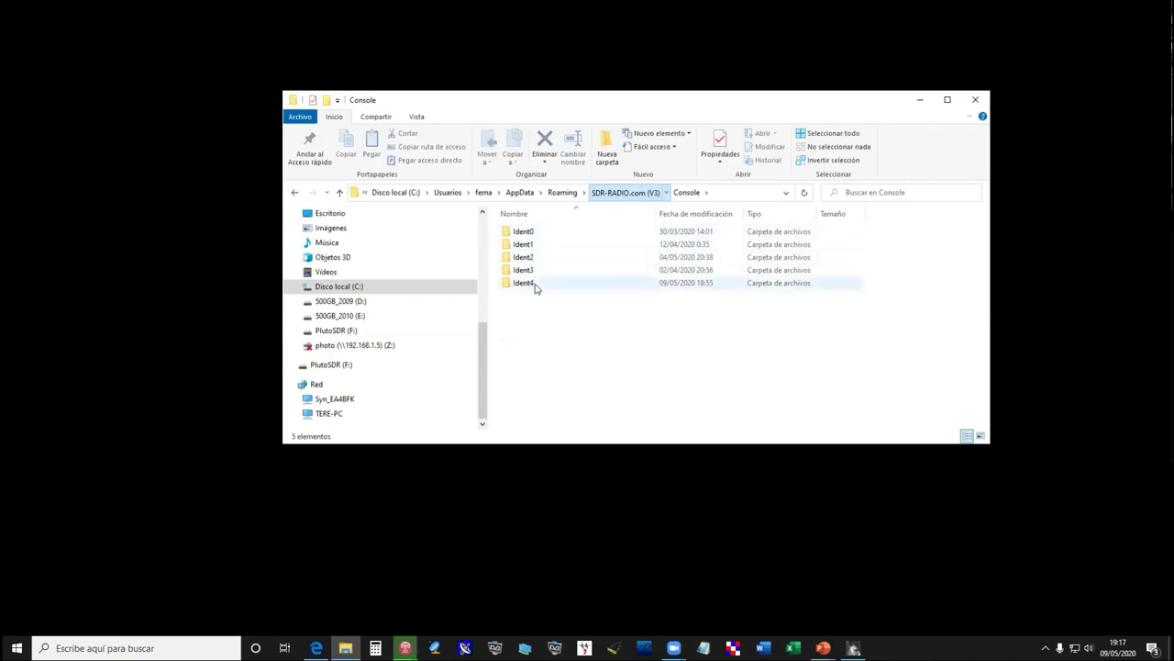
mouse_move(536, 288)
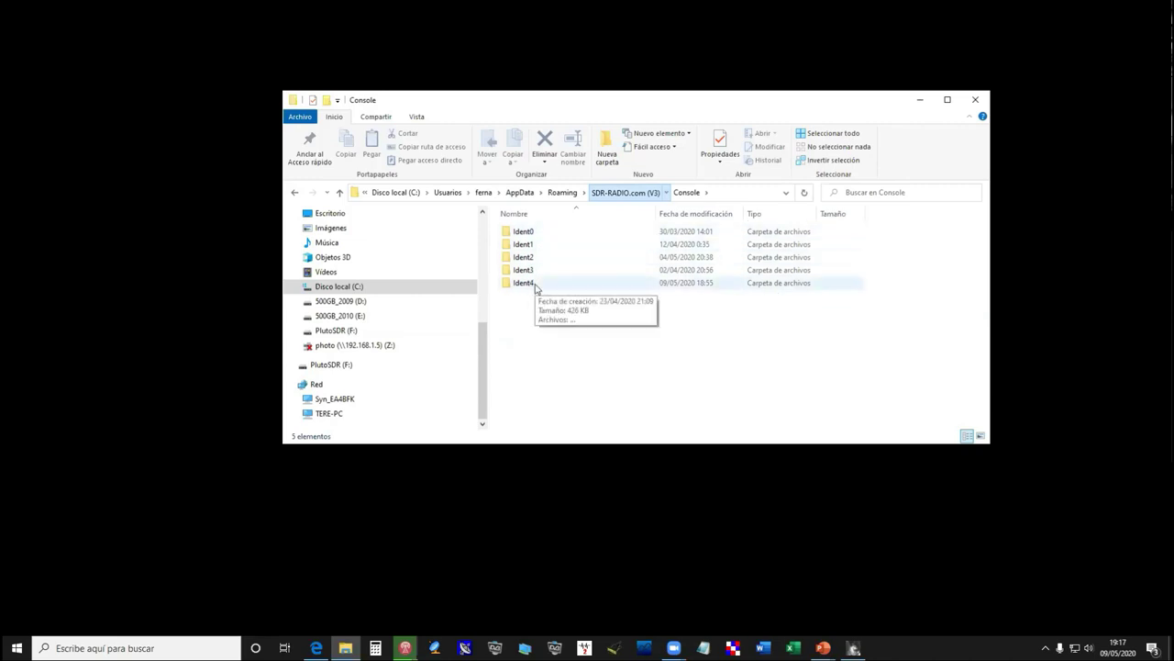
double_click(536, 286)
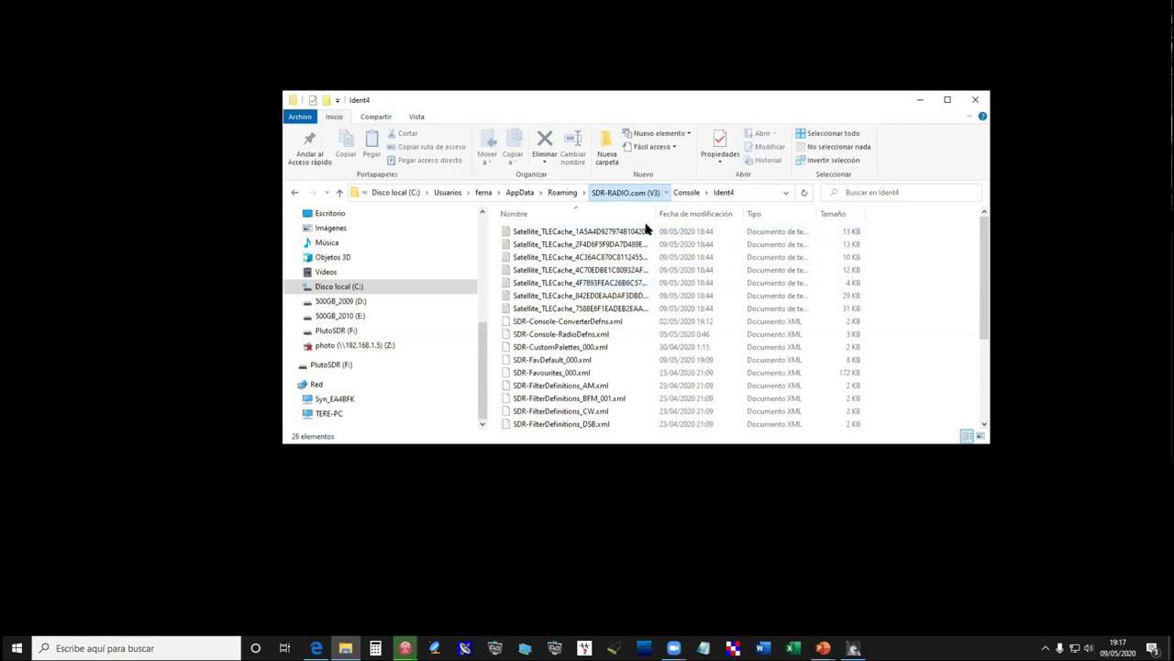
- Widen the name column to examine the full names of Ident4's satellite and configuration files, and return to the Console folder
drag(660, 207, 817, 213)
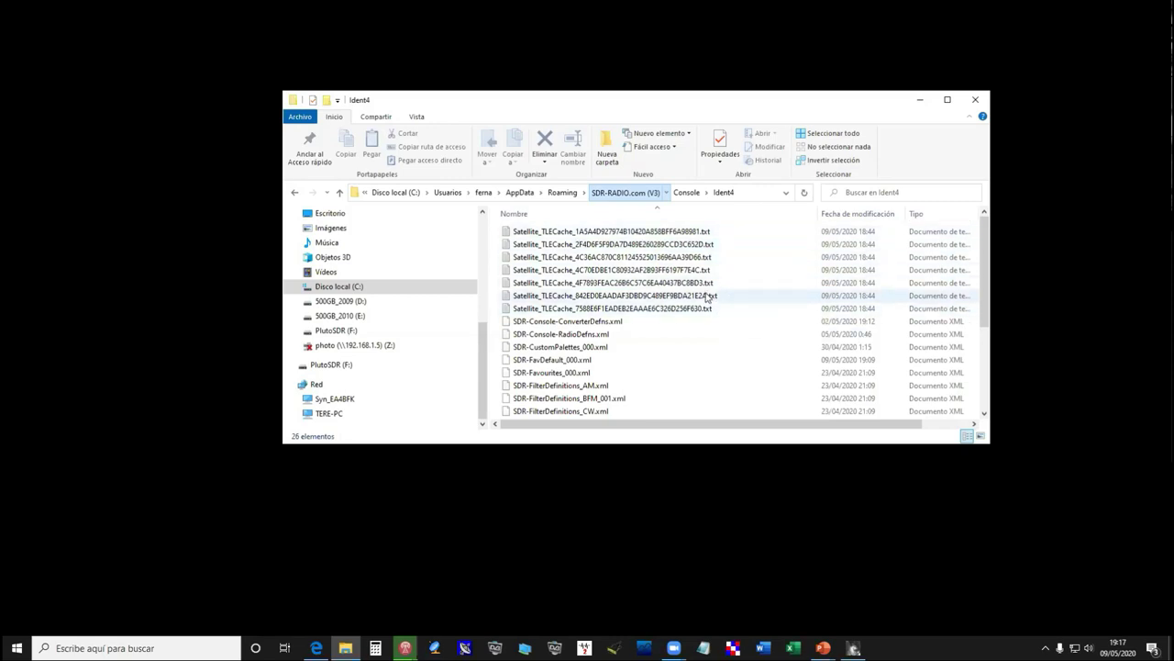
mouse_move(986, 280)
mouse_down()
mouse_move(988, 394)
mouse_move(982, 263)
mouse_up()
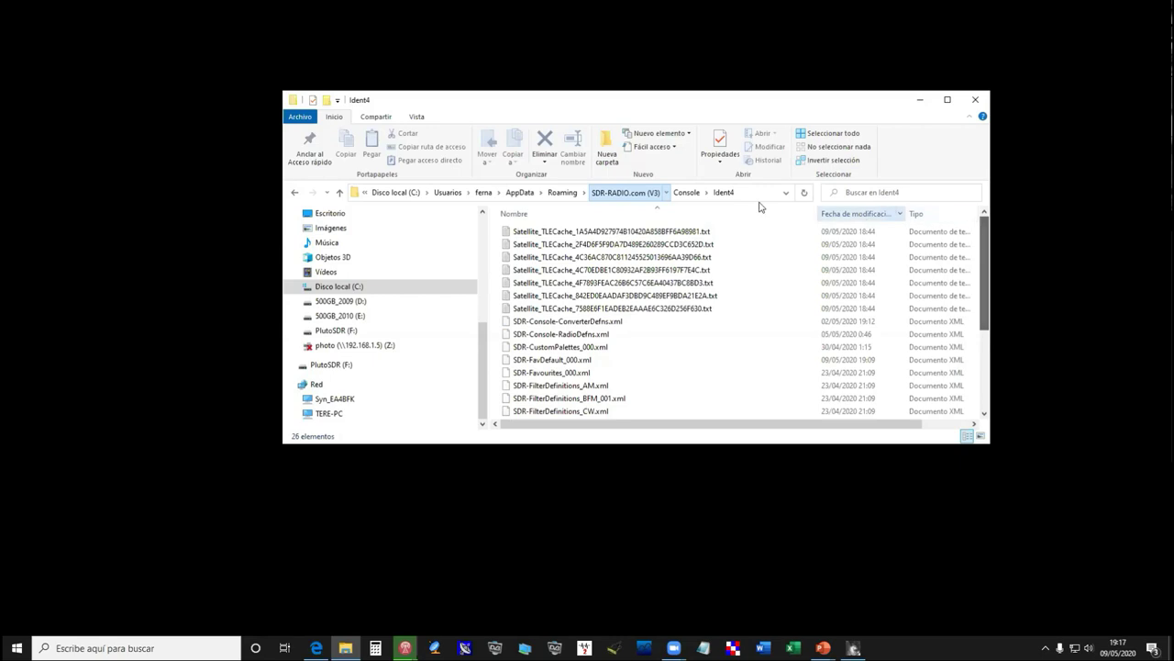
click(705, 193)
click(293, 192)
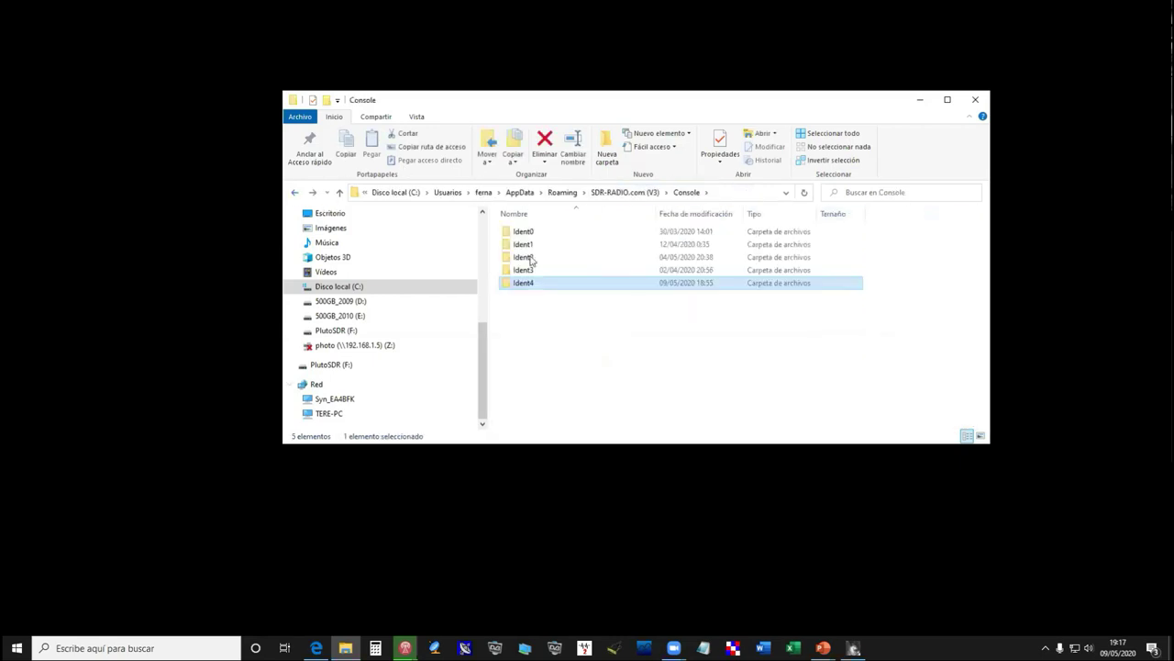
- Open the Ident0 folder, examine its satellite cache and configuration files, and return to the Console folder
double_click(542, 235)
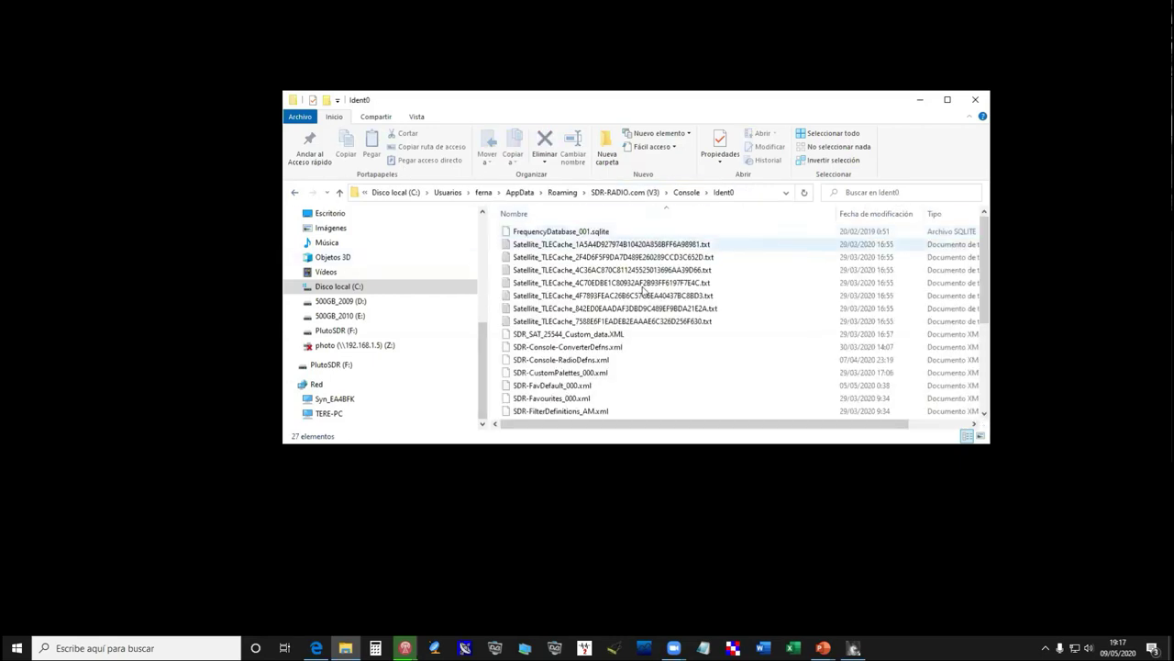
scroll(653, 312, down, 2)
scroll(655, 317, up, 2)
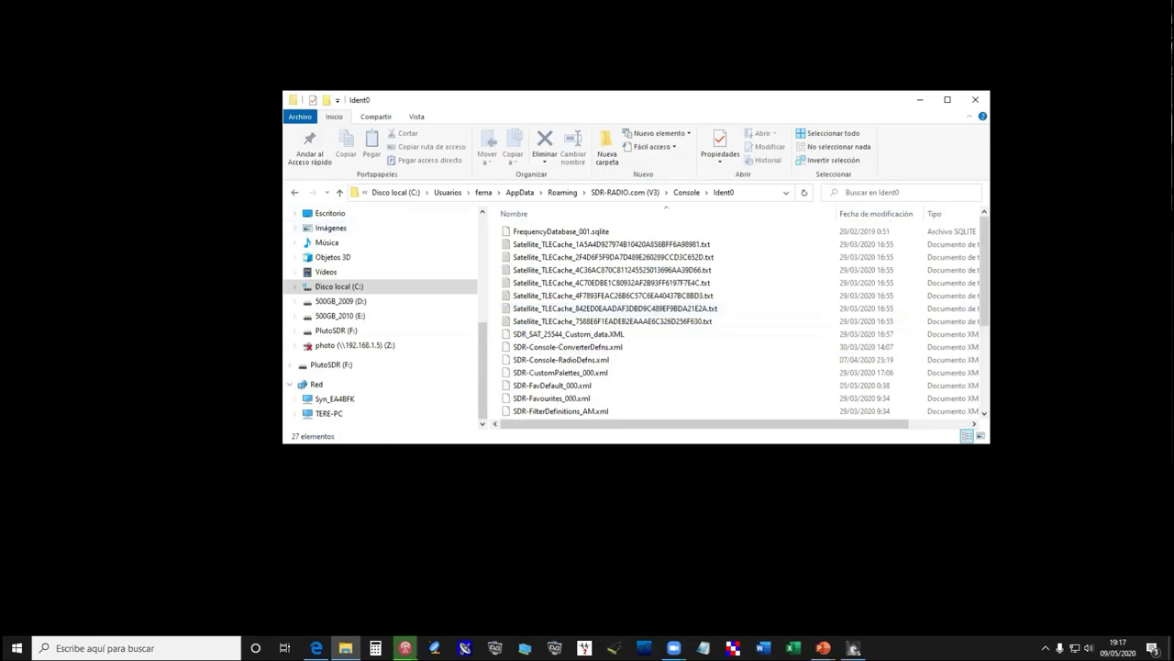
click(296, 192)
- Open the Ident2 folder, examine its satellite cache files and SDR_SAT custom data XML files, and return to the Console folder
double_click(543, 260)
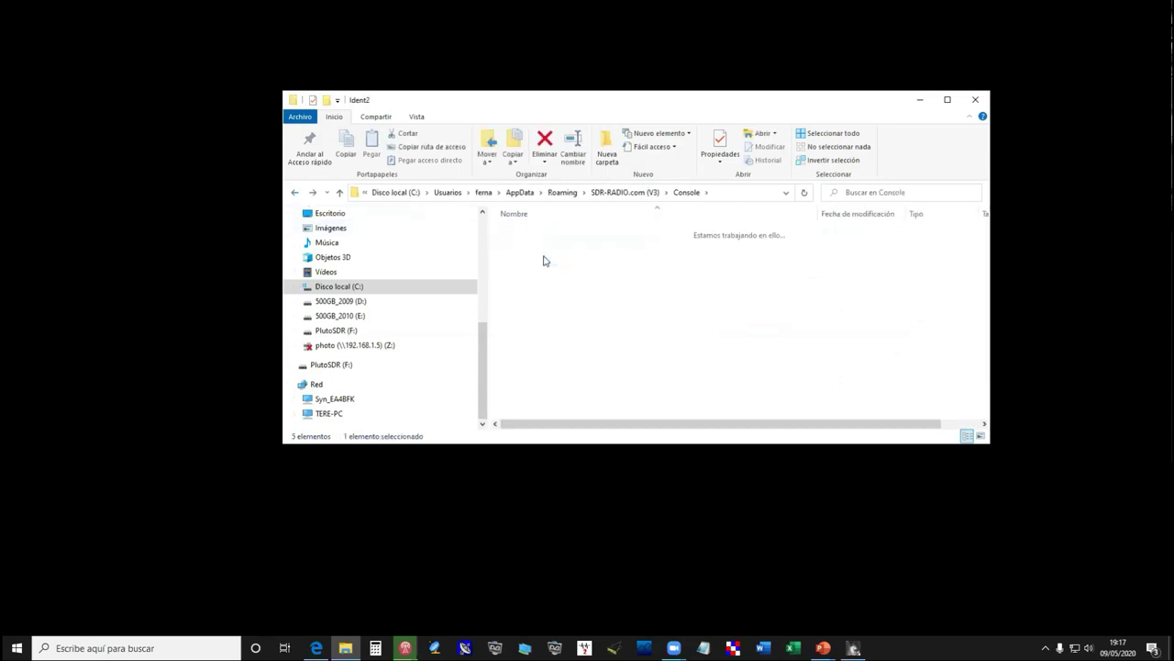
scroll(675, 324, down, 3)
scroll(660, 317, up, 1)
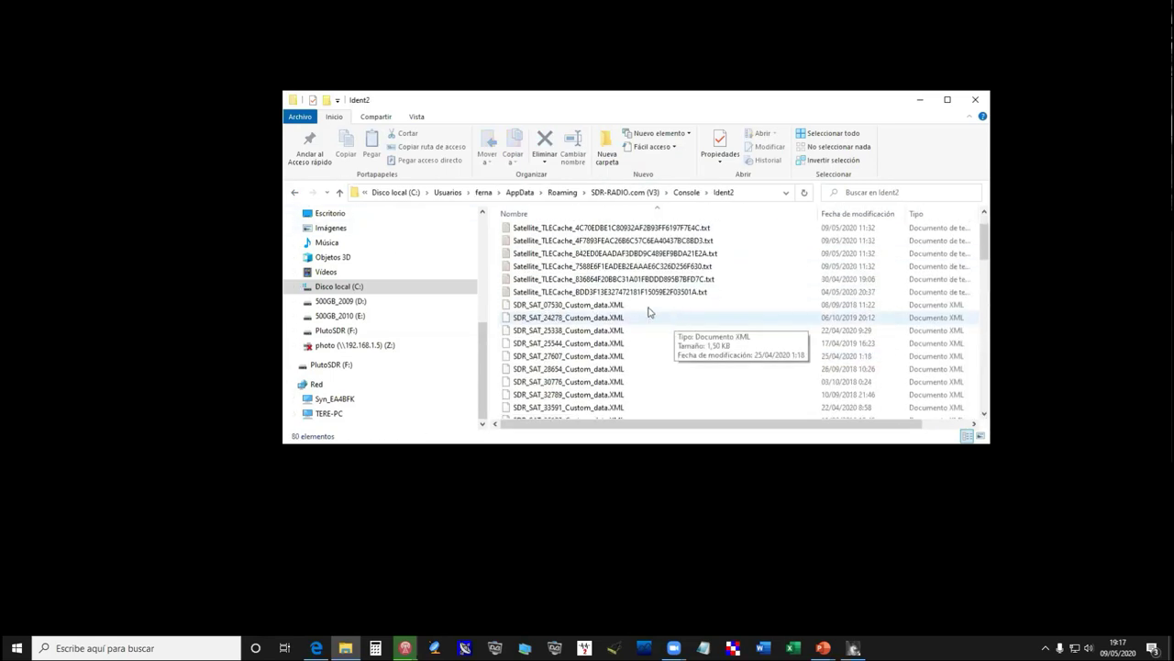
click(637, 306)
scroll(639, 313, down, 2)
scroll(639, 313, down, 8)
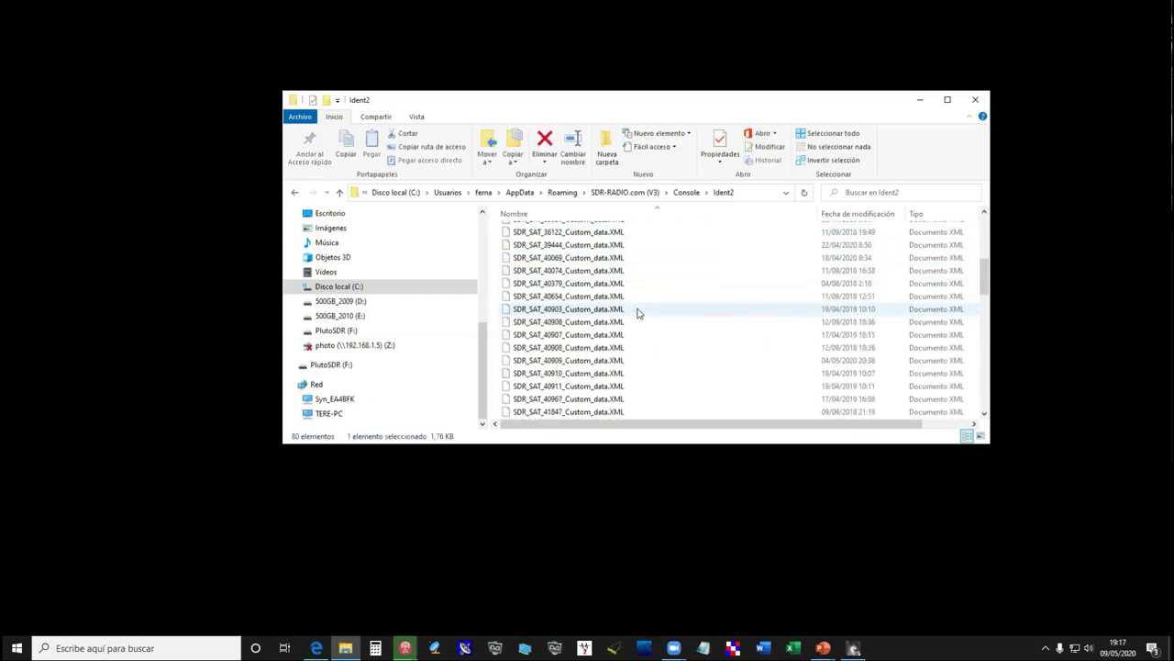
scroll(639, 313, down, 1)
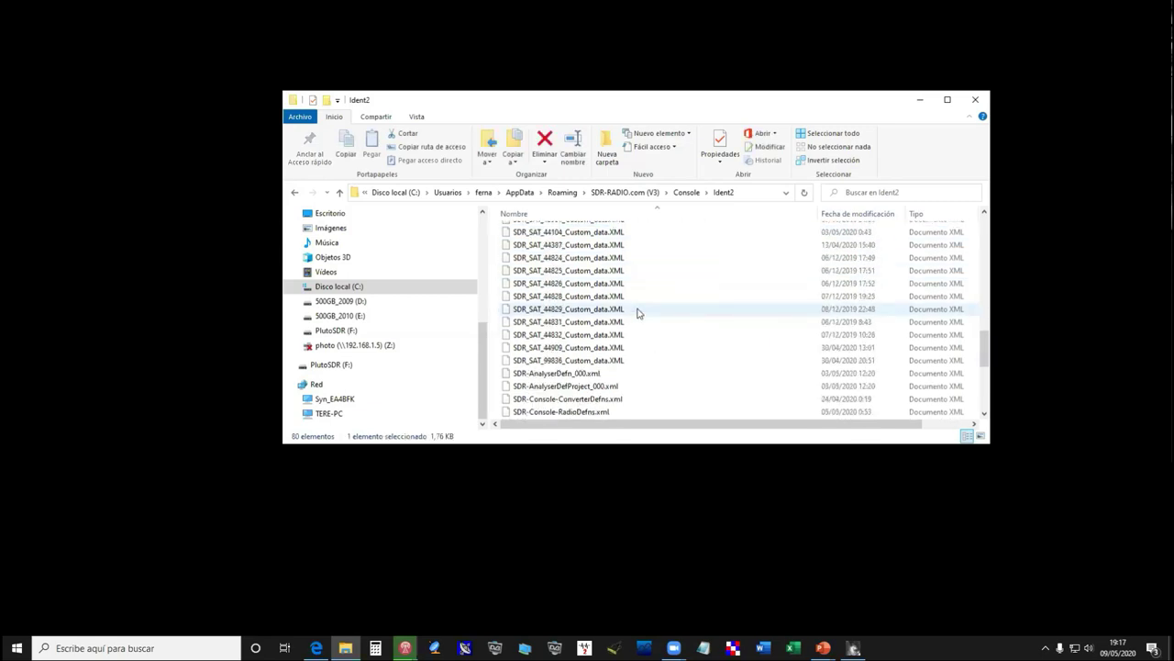
scroll(631, 358, up, 6)
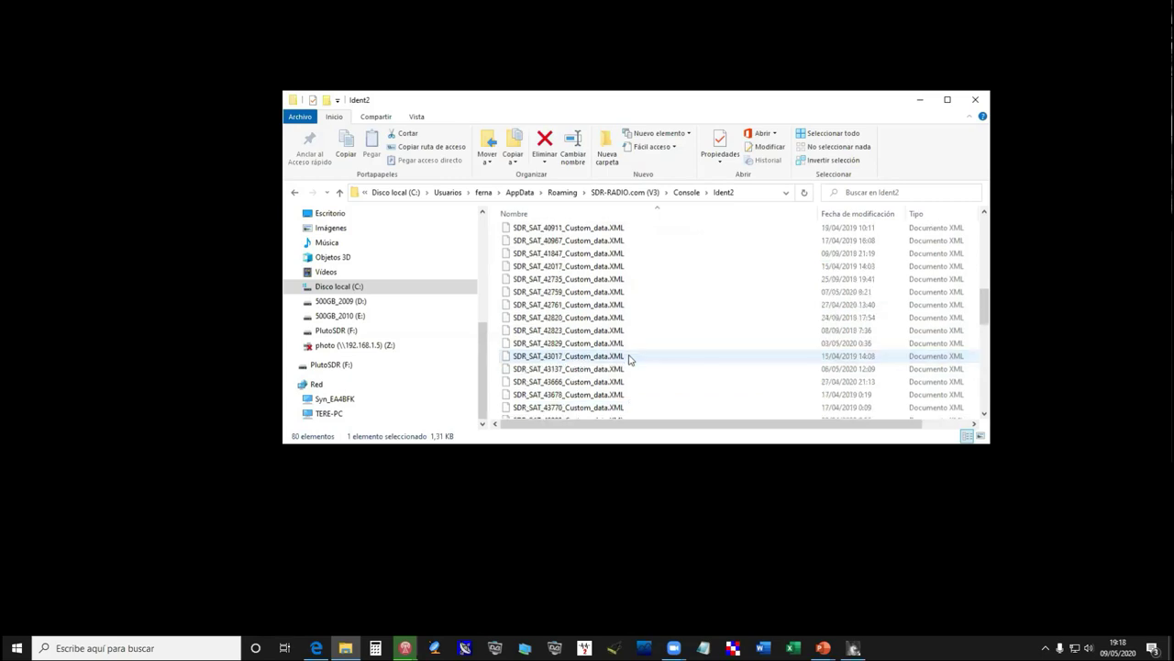
click(541, 280)
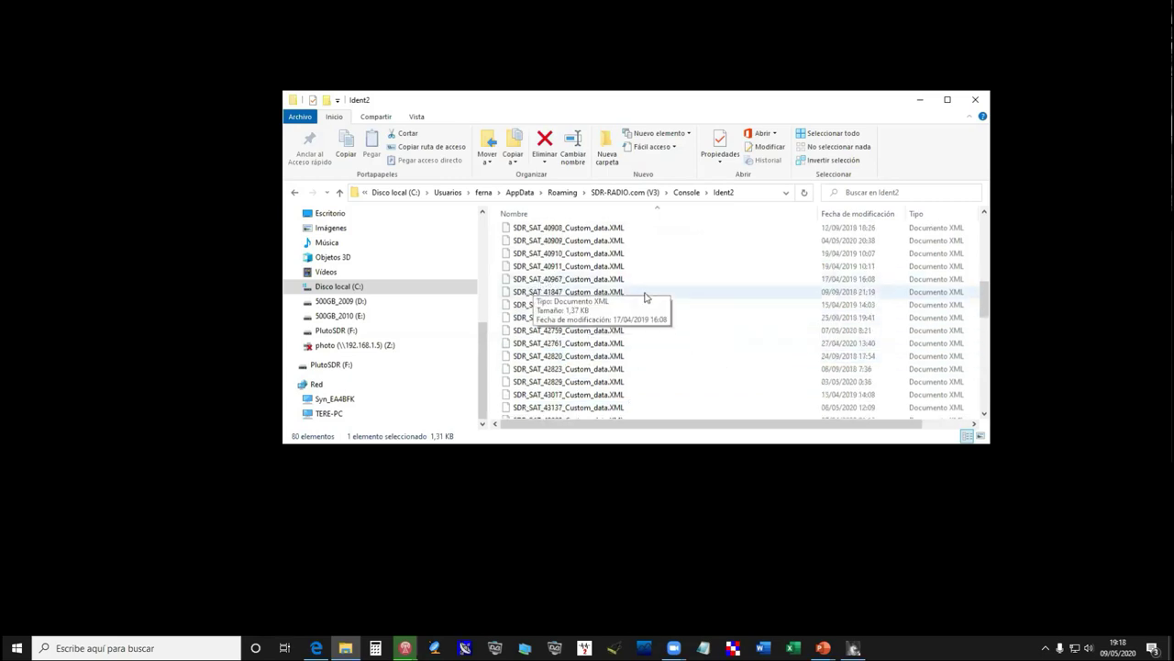
scroll(663, 302, up, 10)
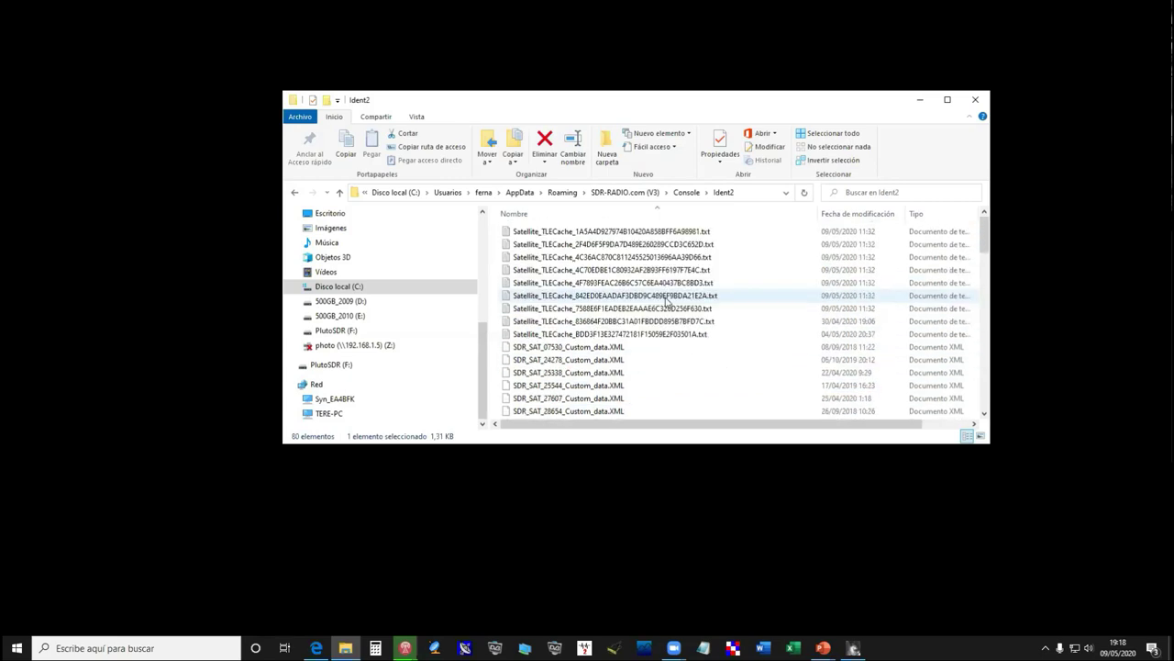
click(294, 193)
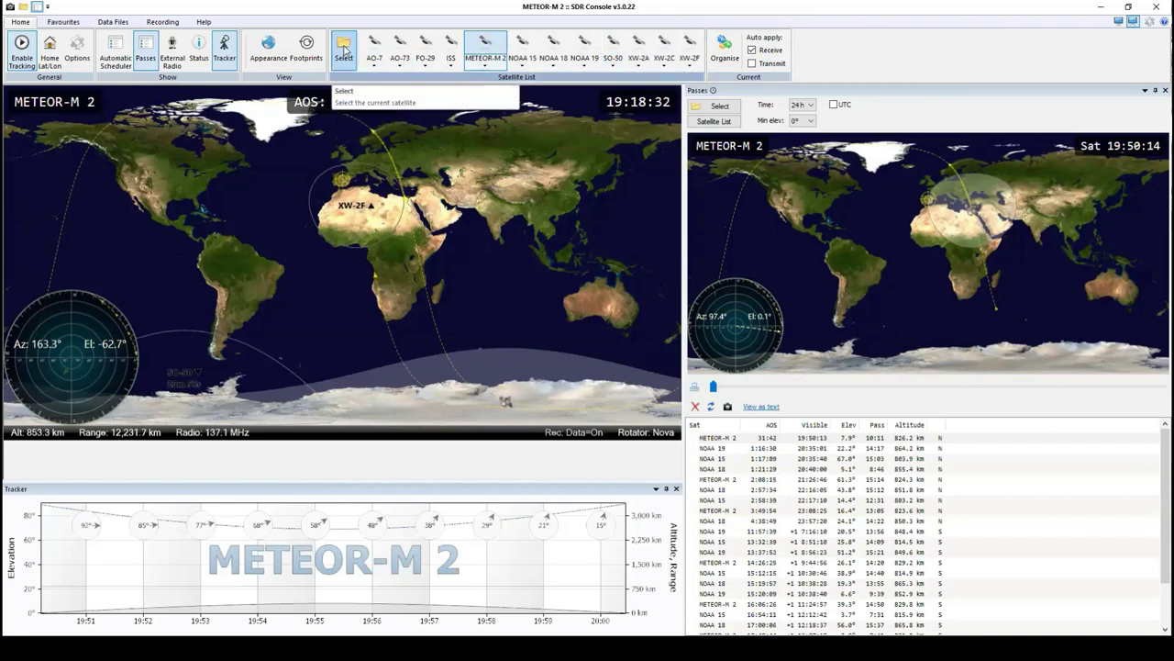
- In SDR Console, make AO-92 active and add it to the satellite list using the filter "ao-92", and view its frequency definitions
click(344, 53)
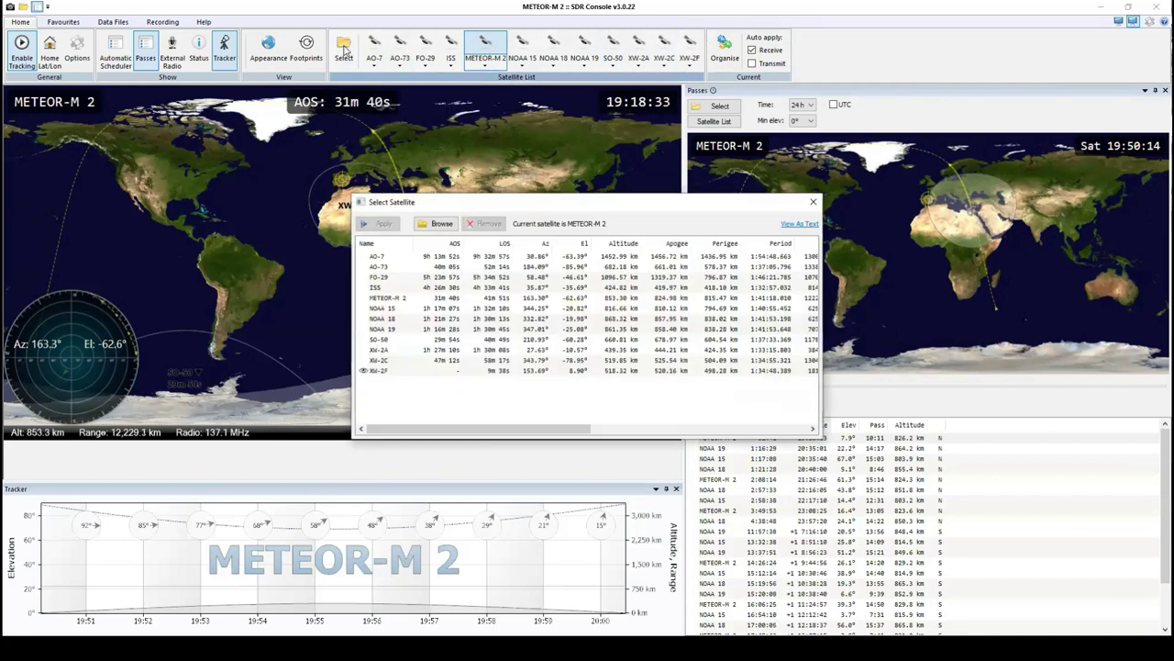
click(444, 226)
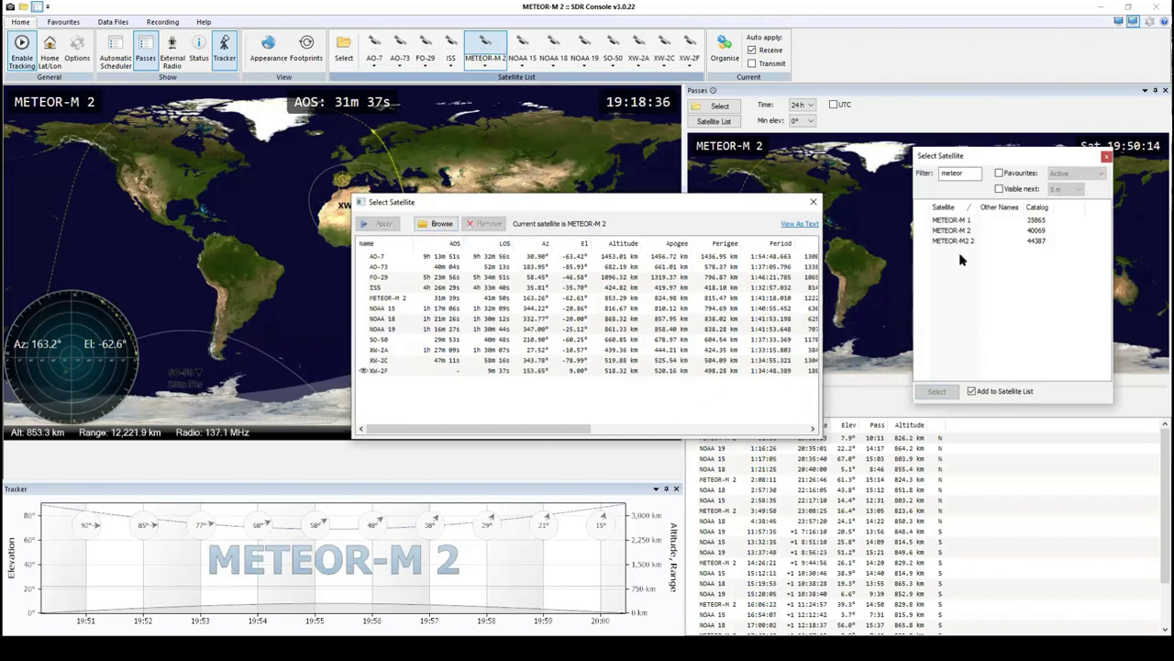
double_click(977, 174)
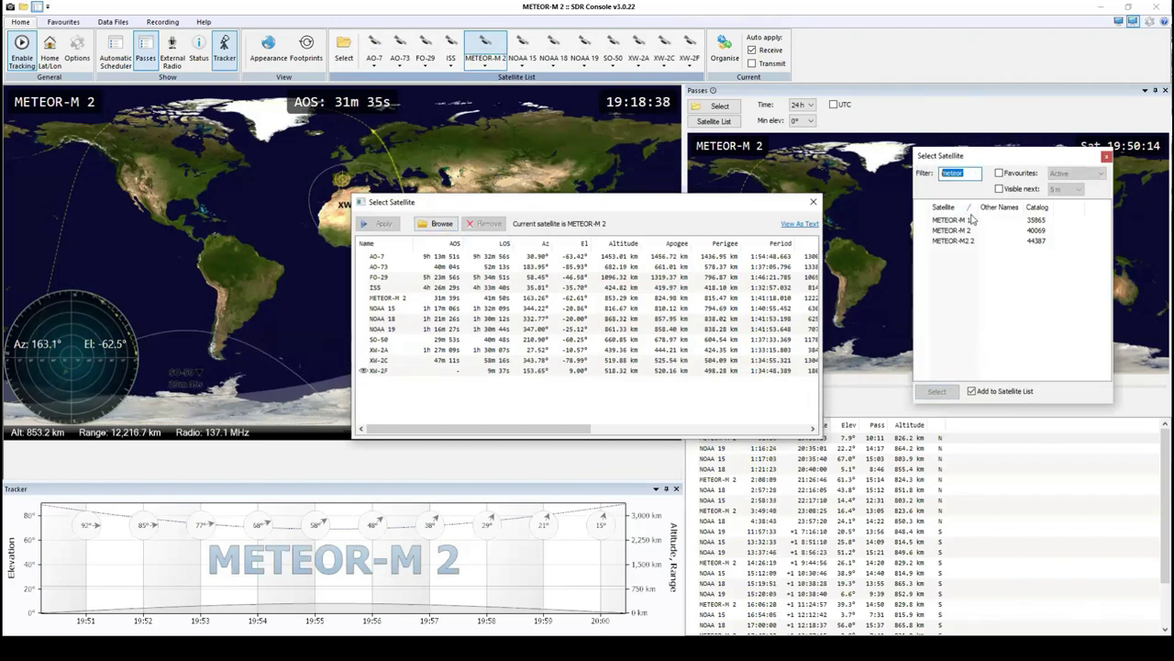
text(ao-)
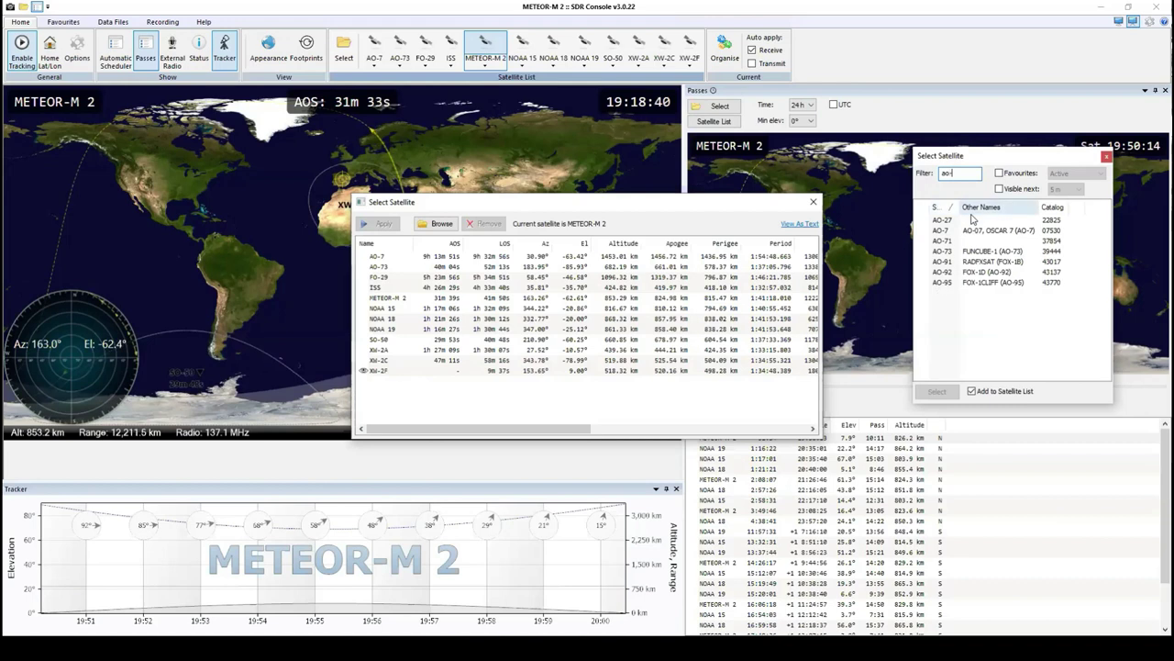
text(92)
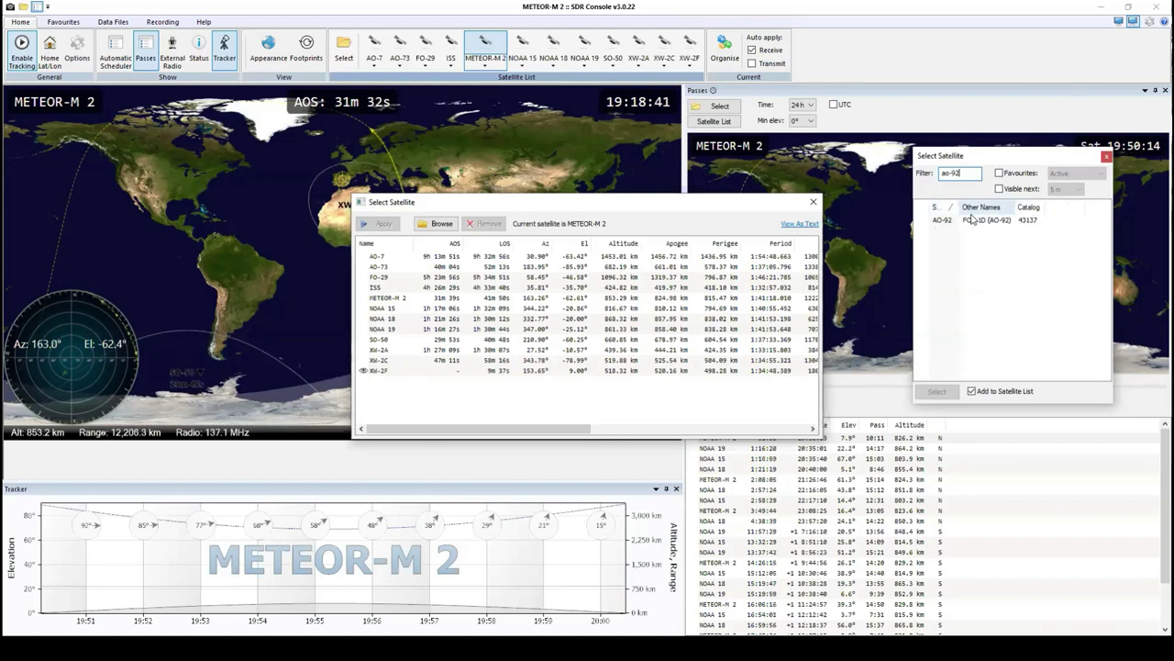
click(976, 221)
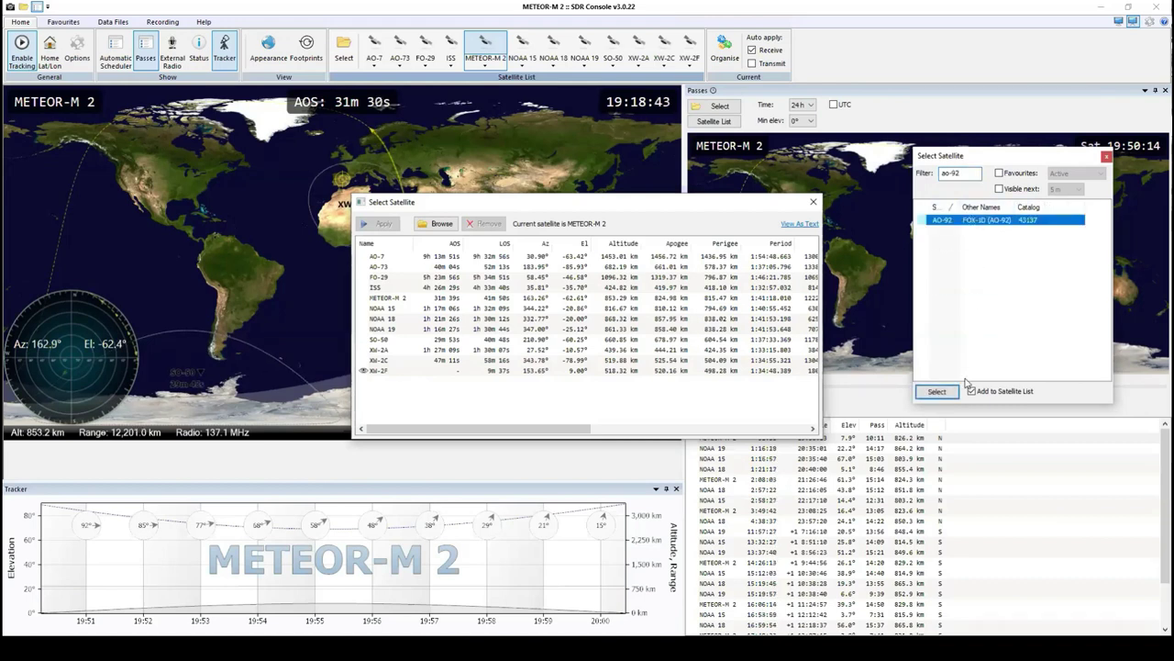
click(936, 392)
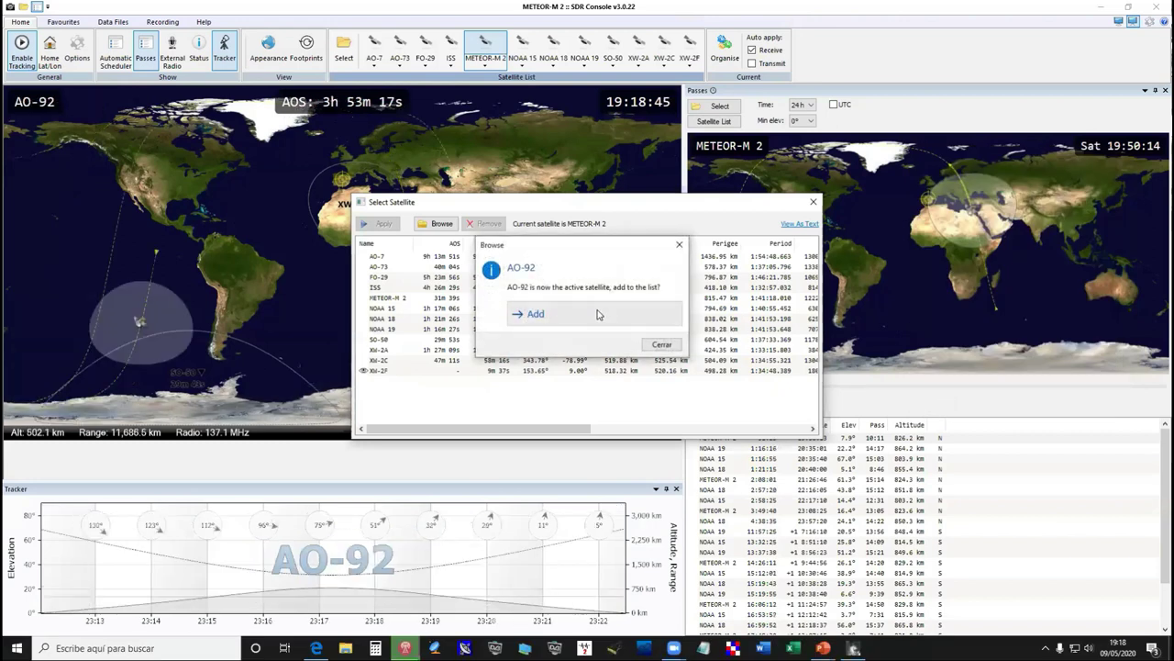
click(598, 314)
click(813, 201)
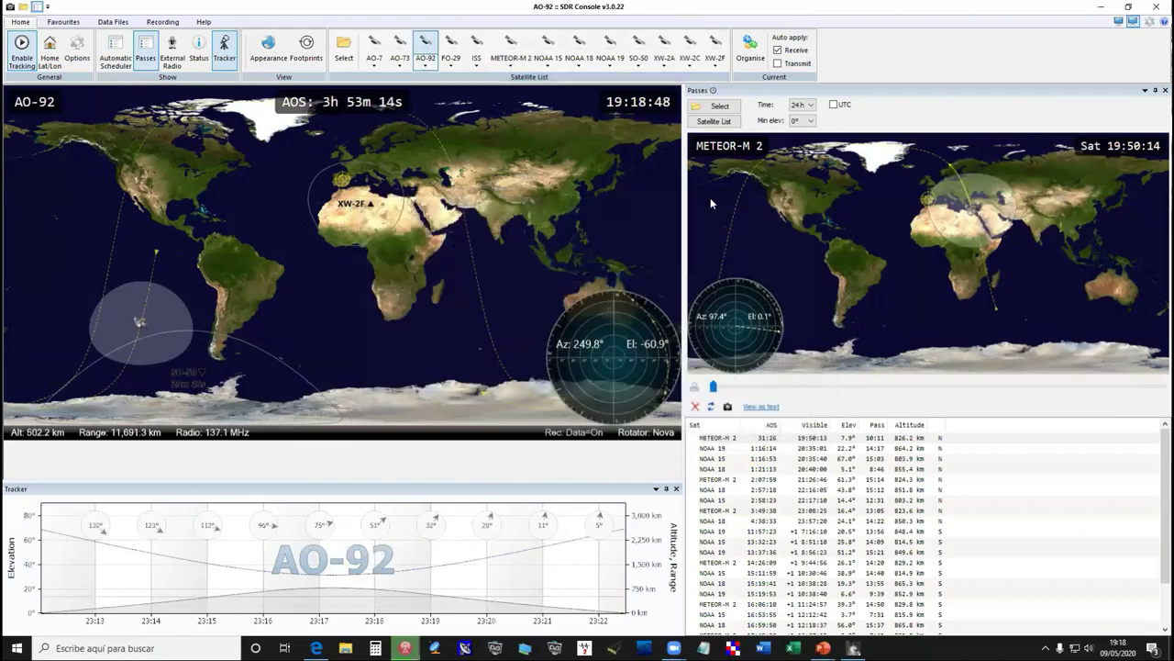
click(425, 51)
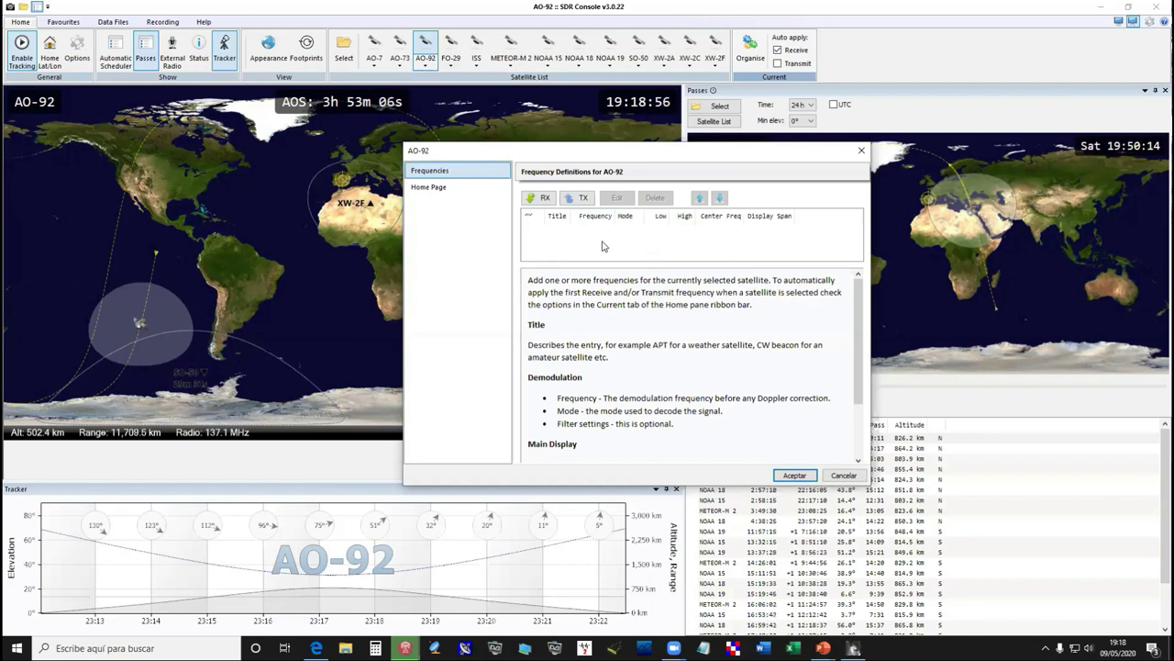
click(843, 477)
- Compare visibility windows and text colours for the satellite list footprints on the main map, and apply 60 minutes with black text
click(307, 48)
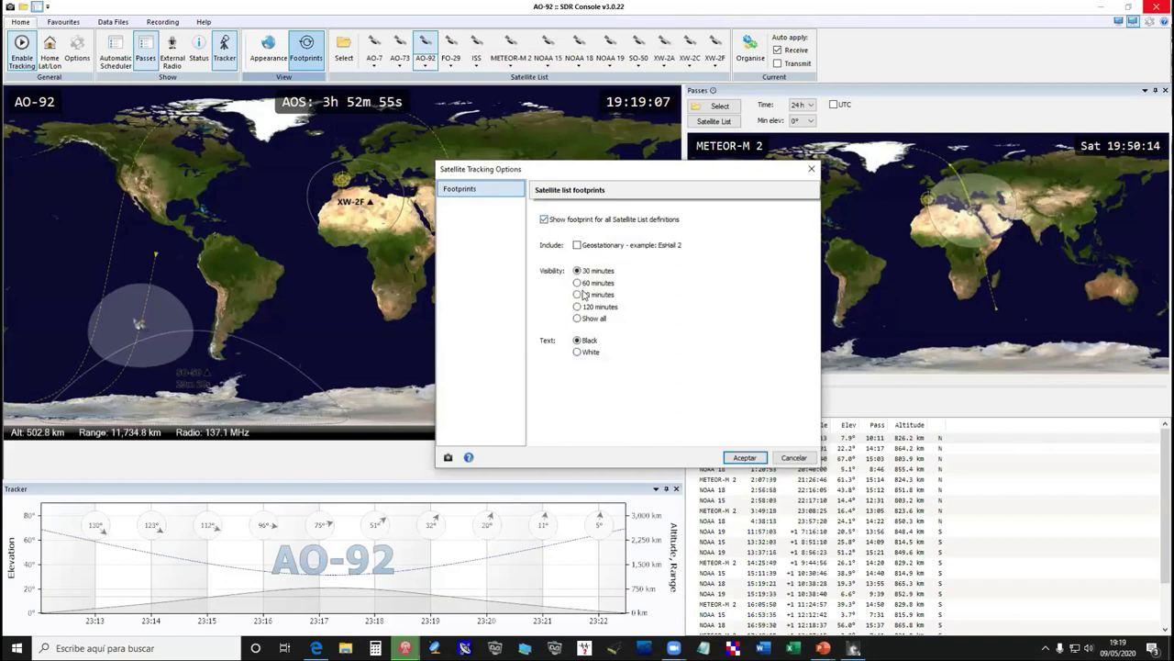
click(578, 283)
click(577, 271)
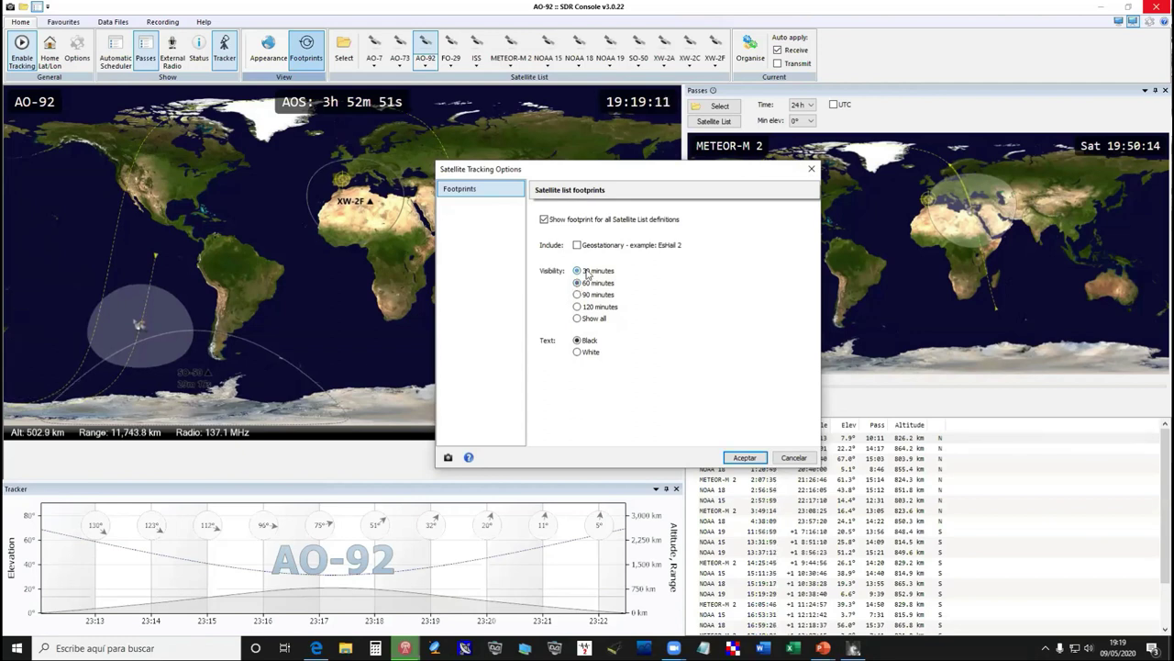
drag(644, 174, 925, 127)
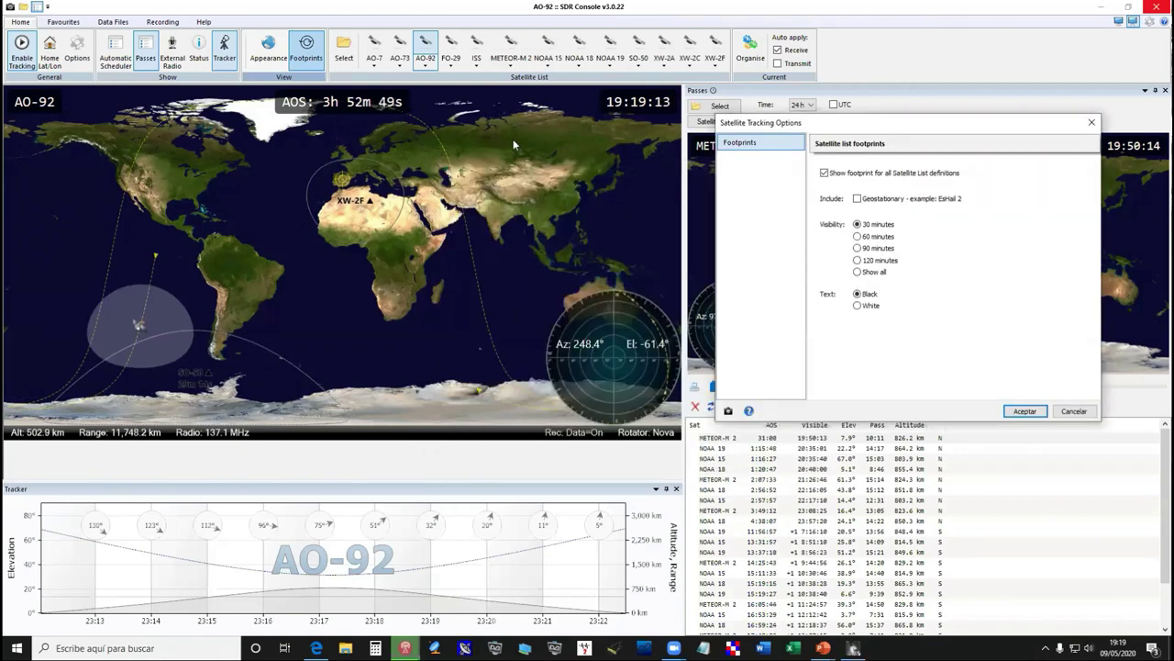
click(860, 260)
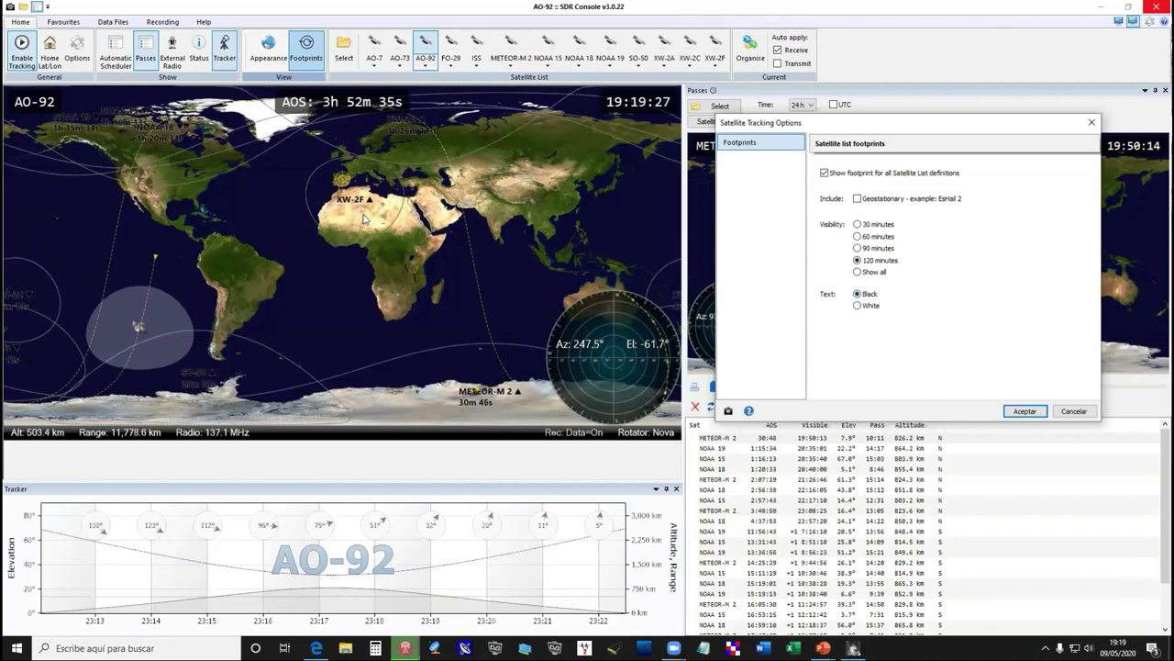
click(858, 306)
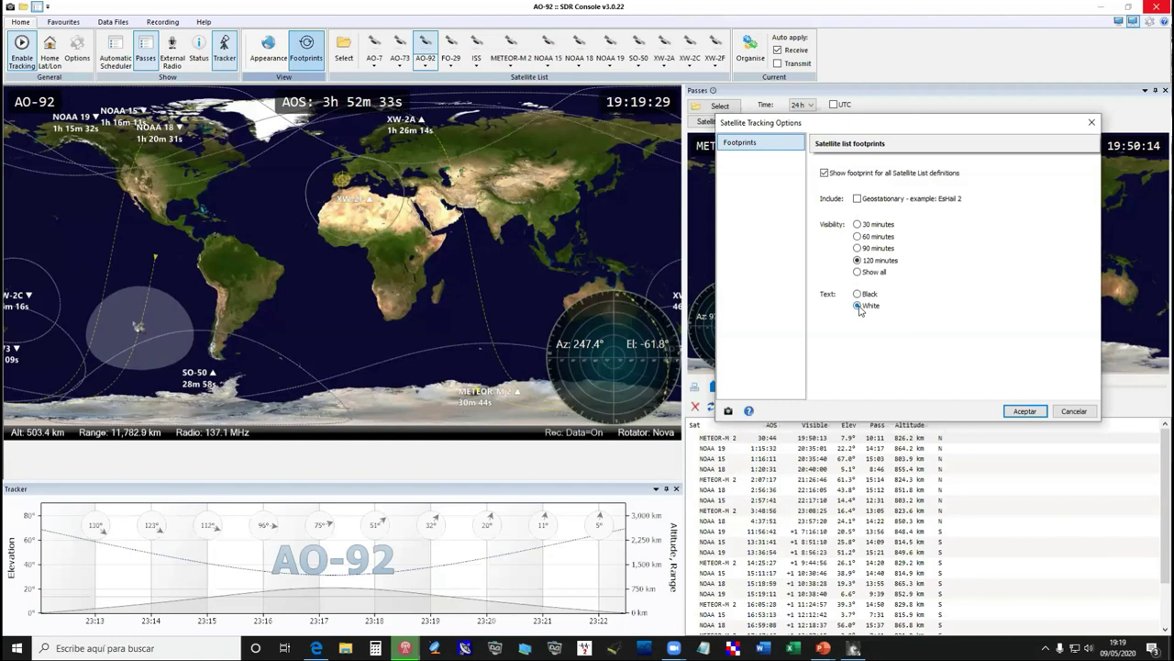
click(858, 295)
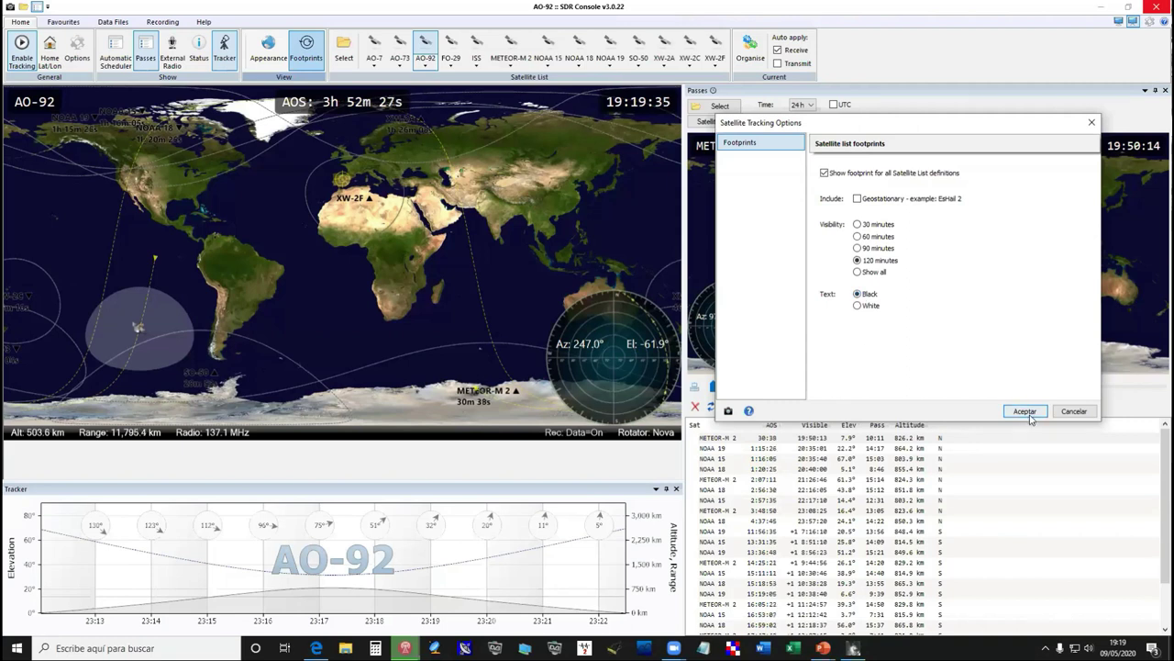
click(857, 236)
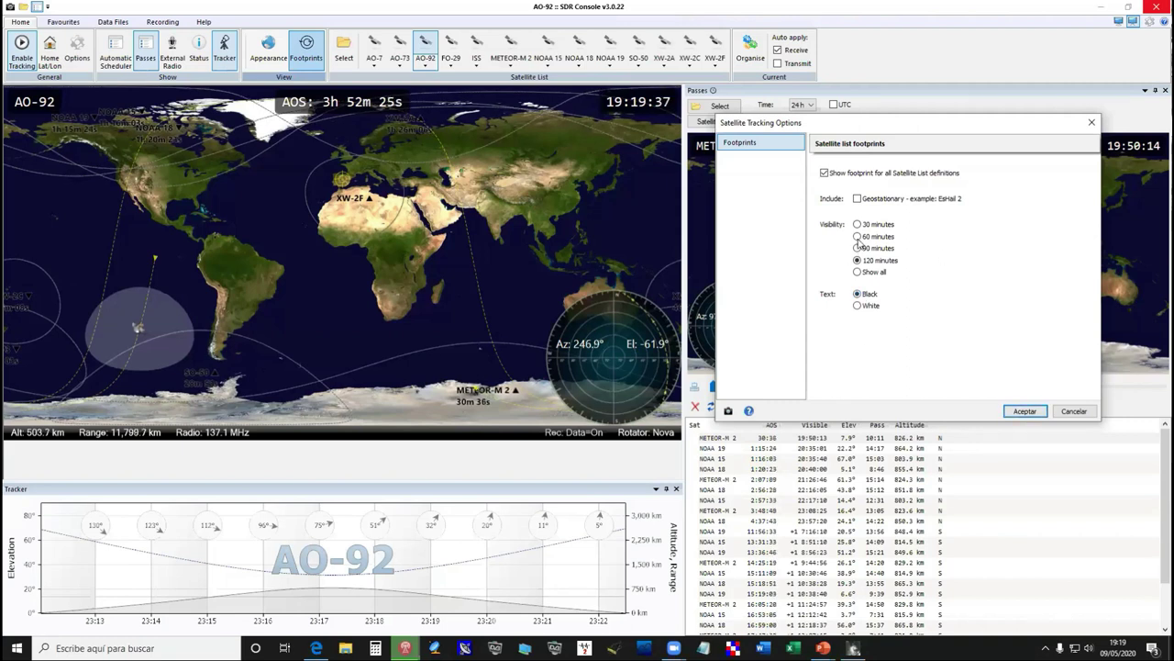
click(1023, 411)
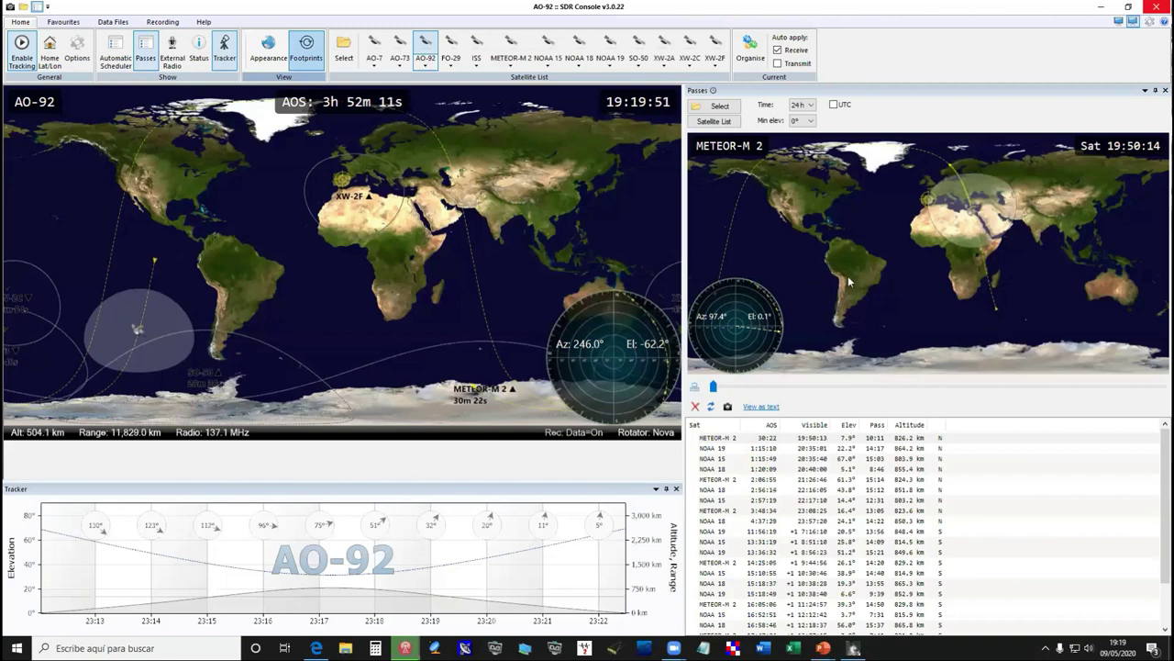
- Preview the NOAA 19 pass at 20:35:01 and the NOAA 18 pass at 20:40:00 on the passes map
click(716, 449)
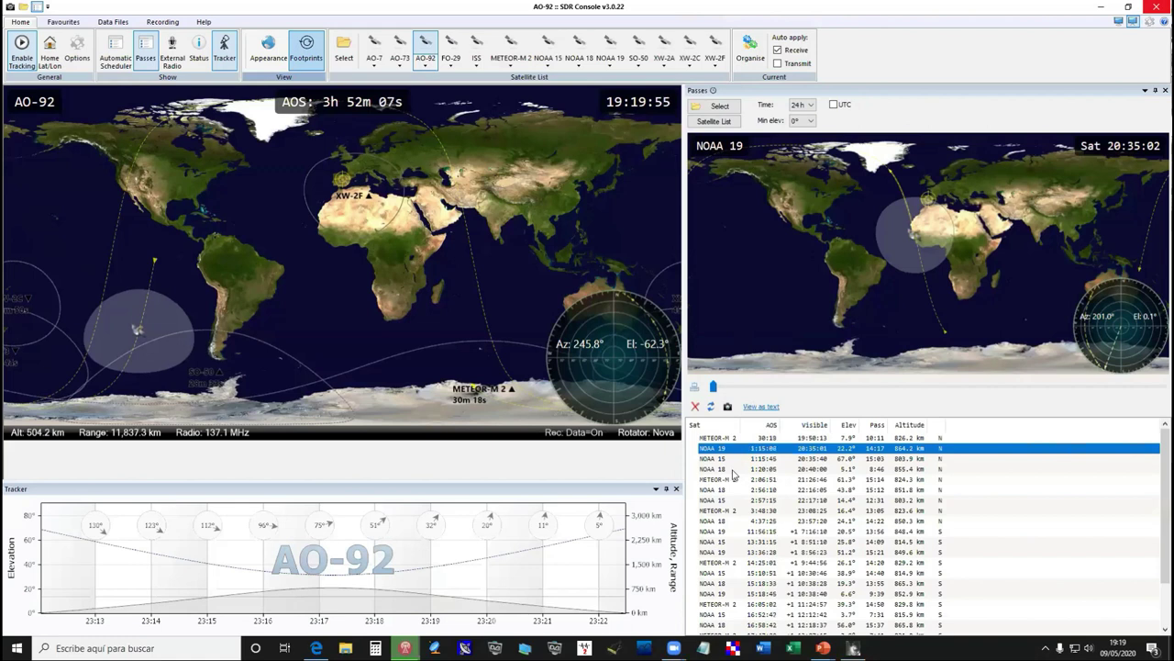
click(725, 470)
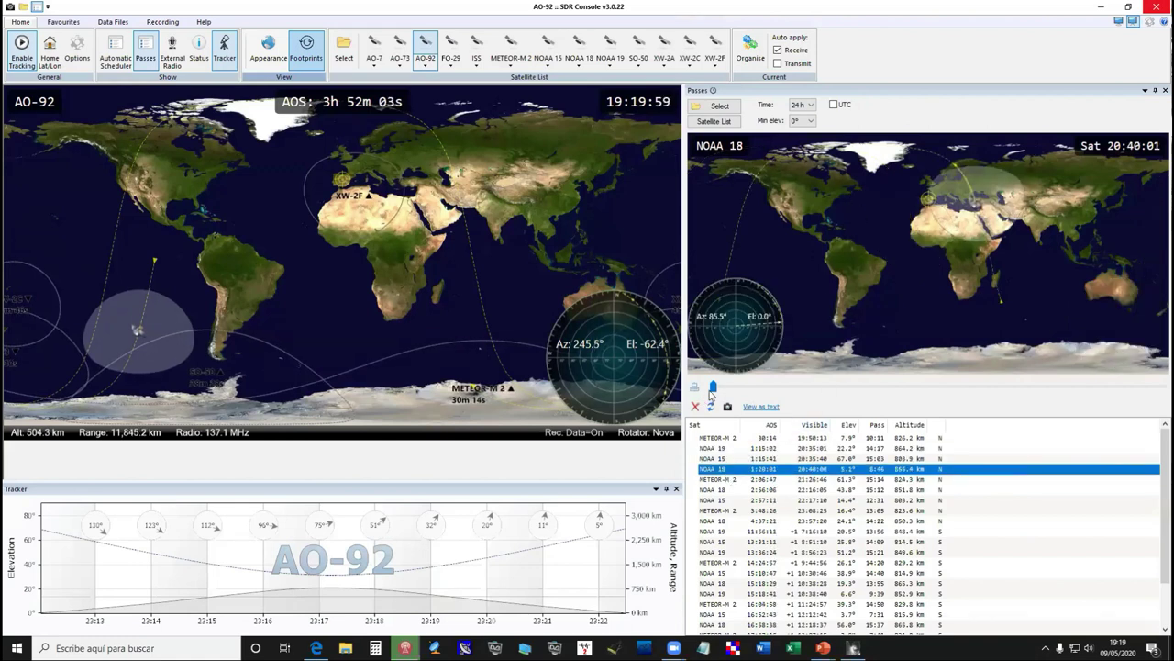
mouse_move(713, 393)
mouse_down()
mouse_move(917, 388)
mouse_move(1142, 361)
mouse_move(1154, 378)
mouse_move(753, 389)
mouse_move(706, 401)
mouse_up()
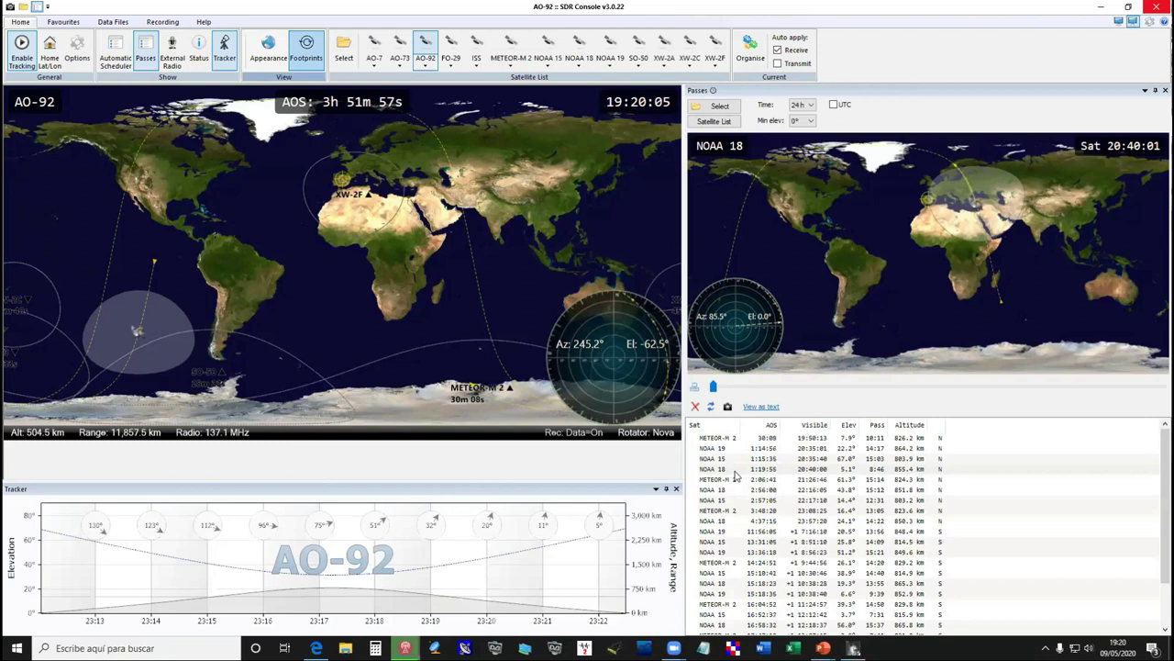
- Make NOAA 18 the active satellite from its 20:40:00 pass, and preview the NOAA 15 pass at 22:17:10
click(735, 469)
double_click(735, 471)
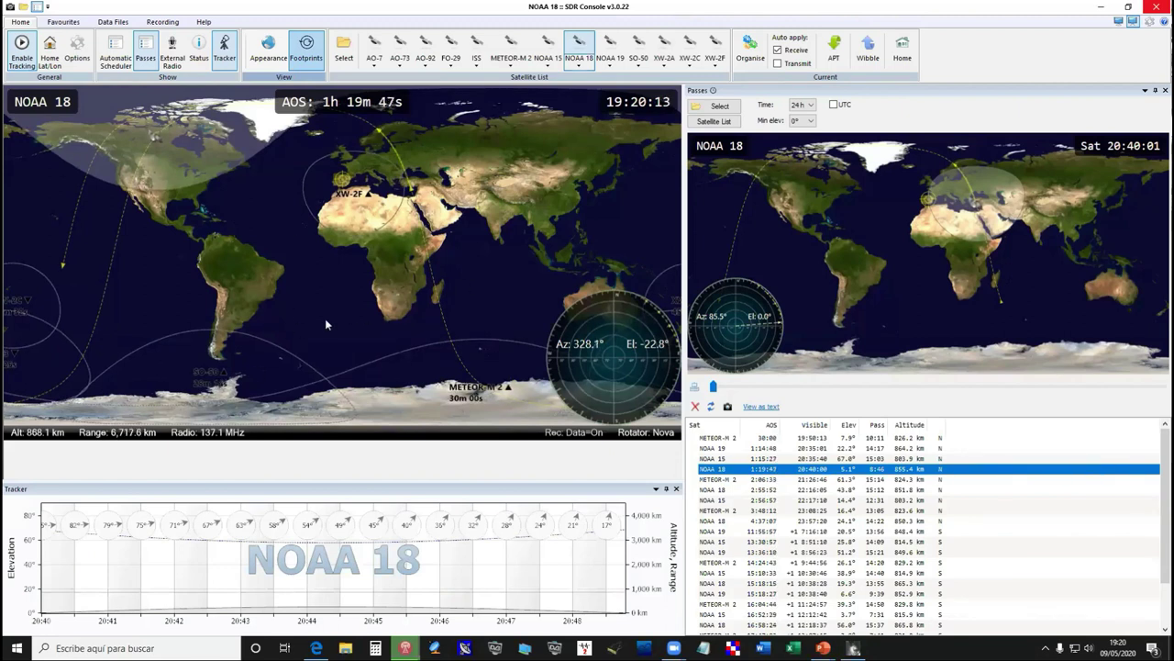
click(715, 501)
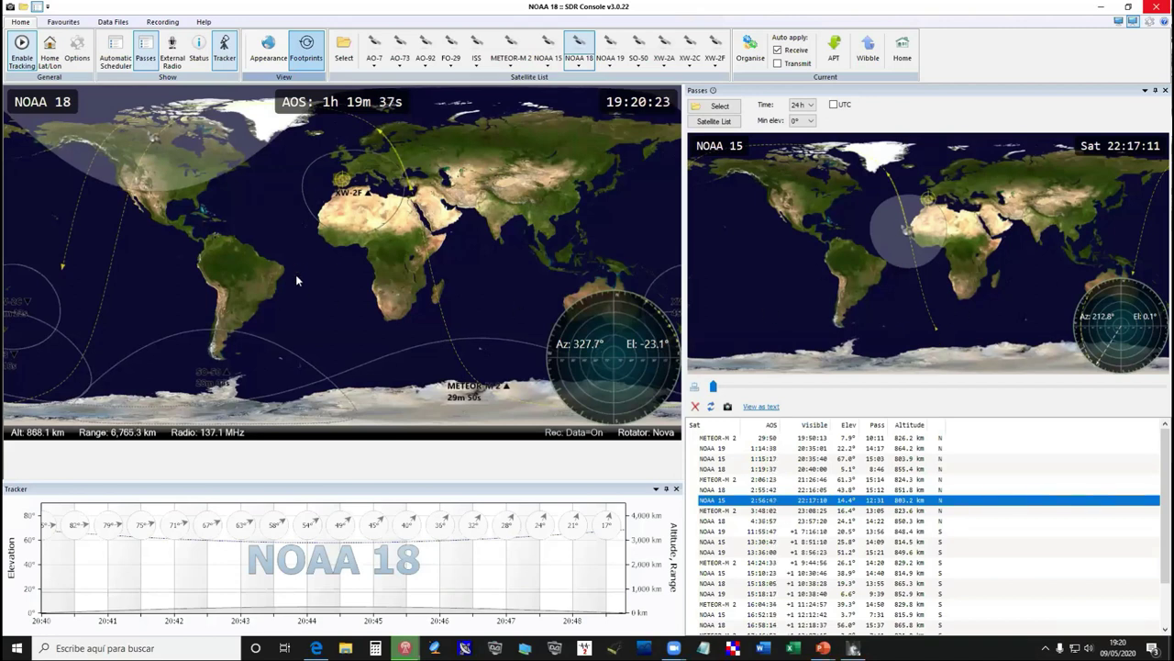
- Review the main display's appearance options without changing them, and show the favourites groups
click(264, 47)
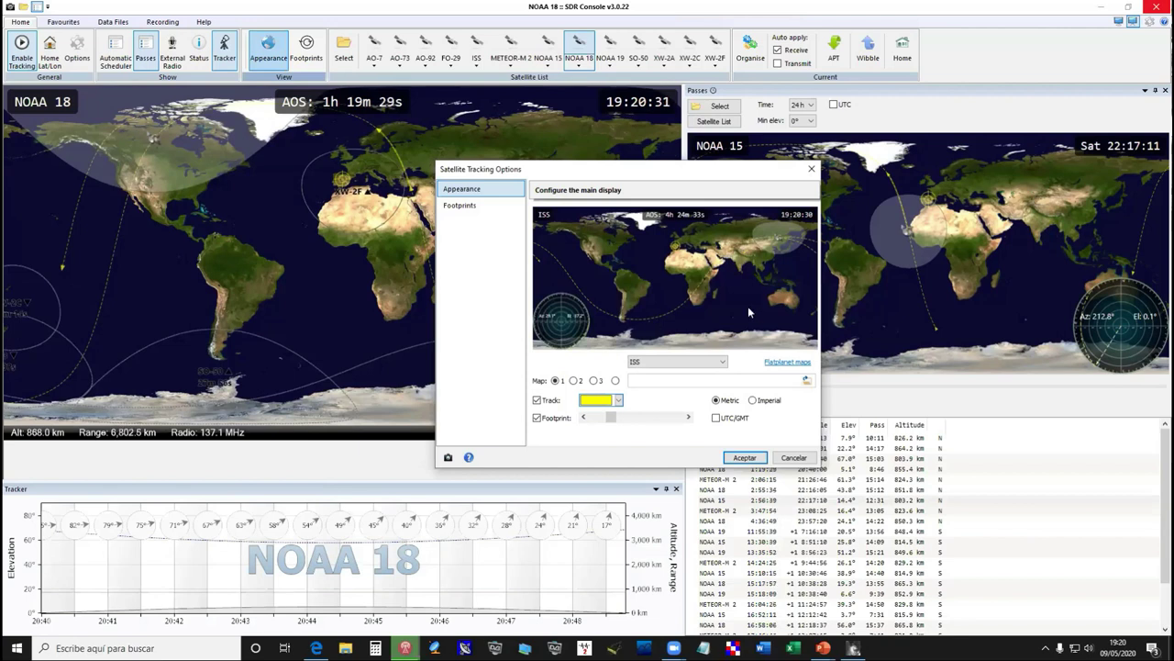
click(794, 457)
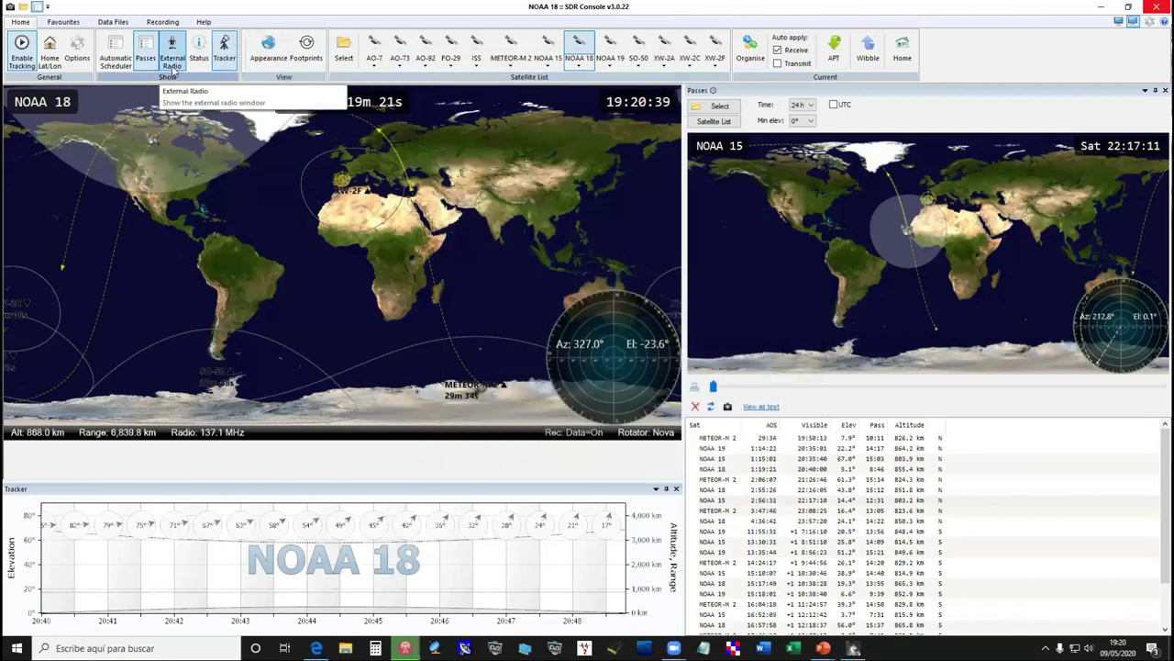
click(64, 23)
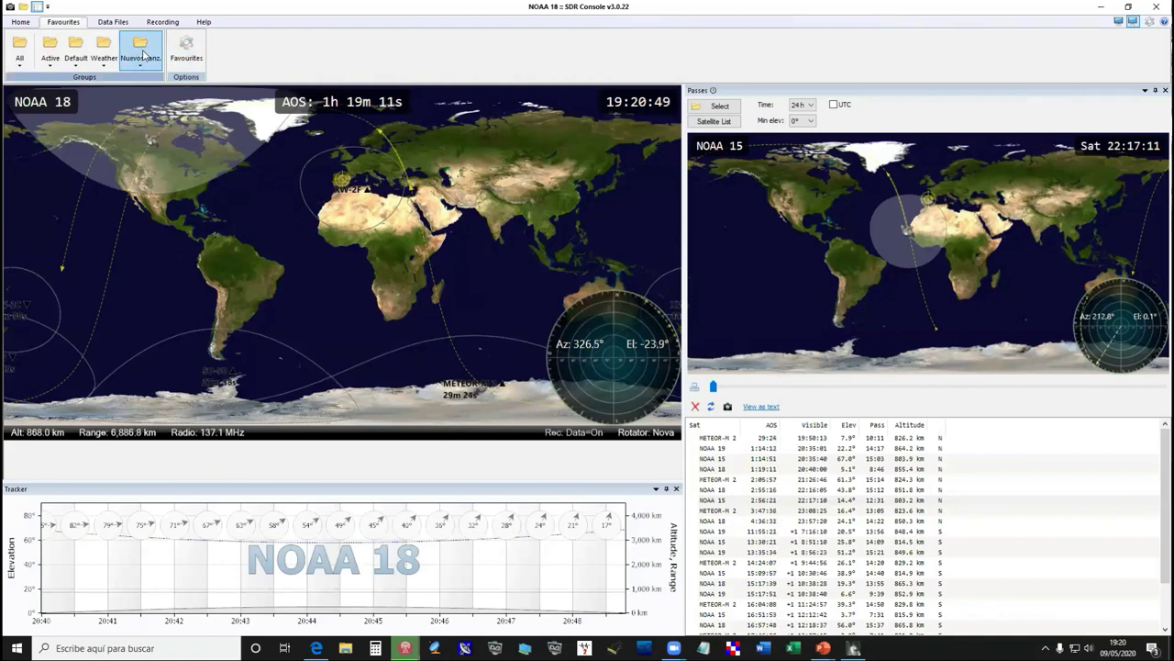
- List the upcoming passes of the Nuevos Lanz. favourites group, and those of the Weather group
click(142, 56)
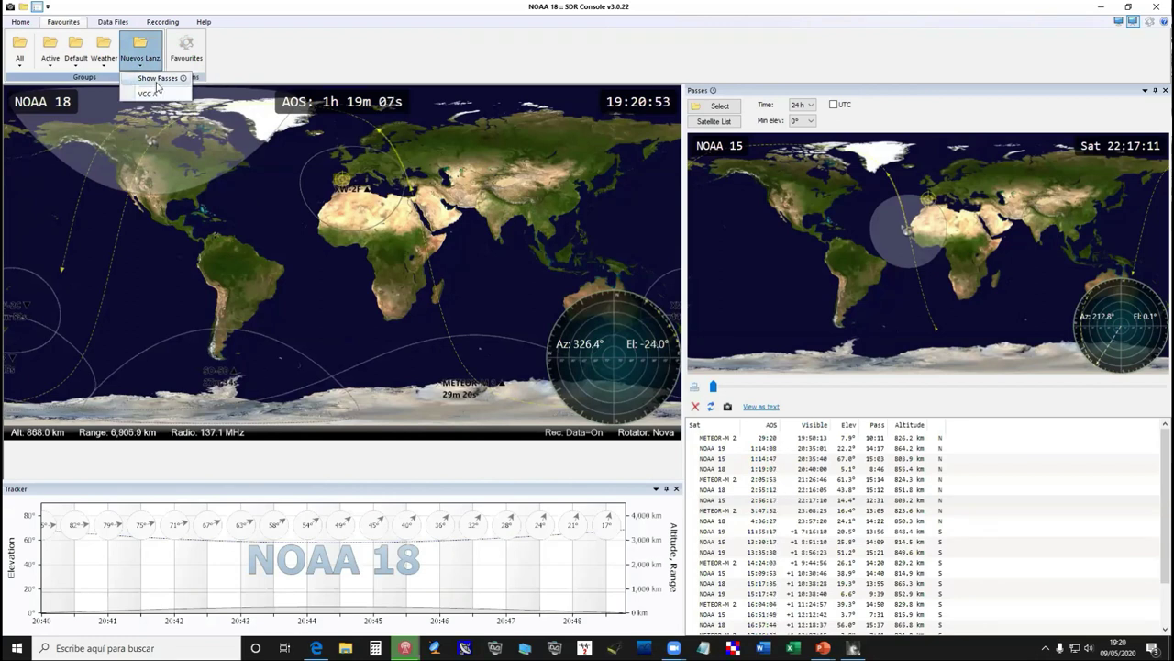
click(156, 84)
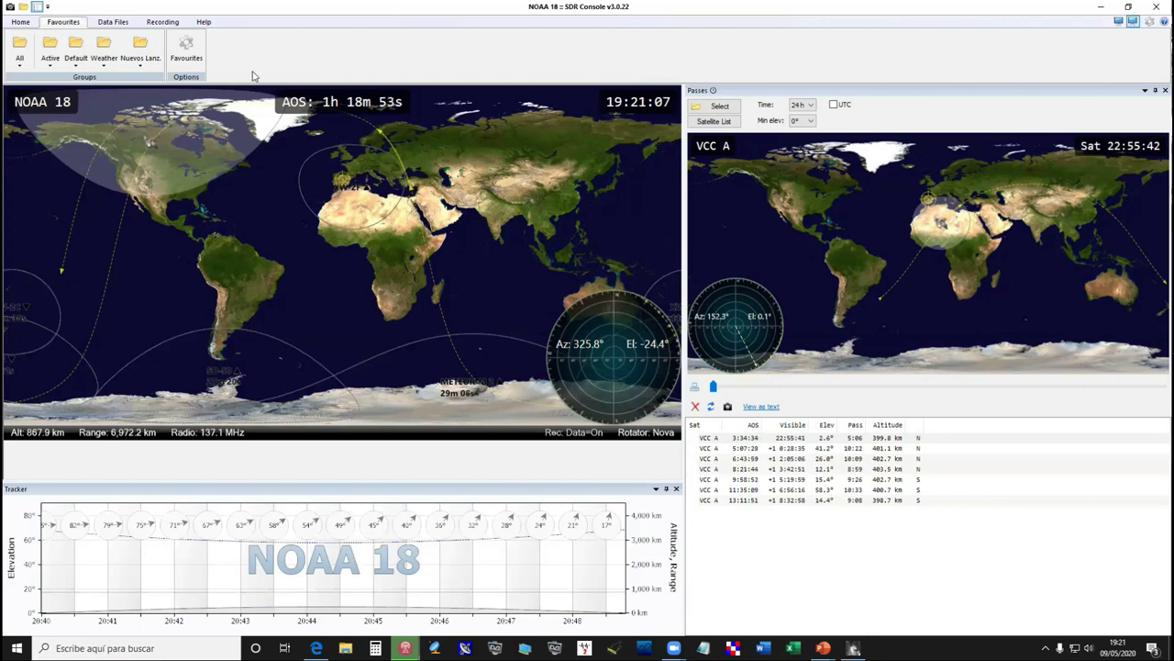
click(101, 68)
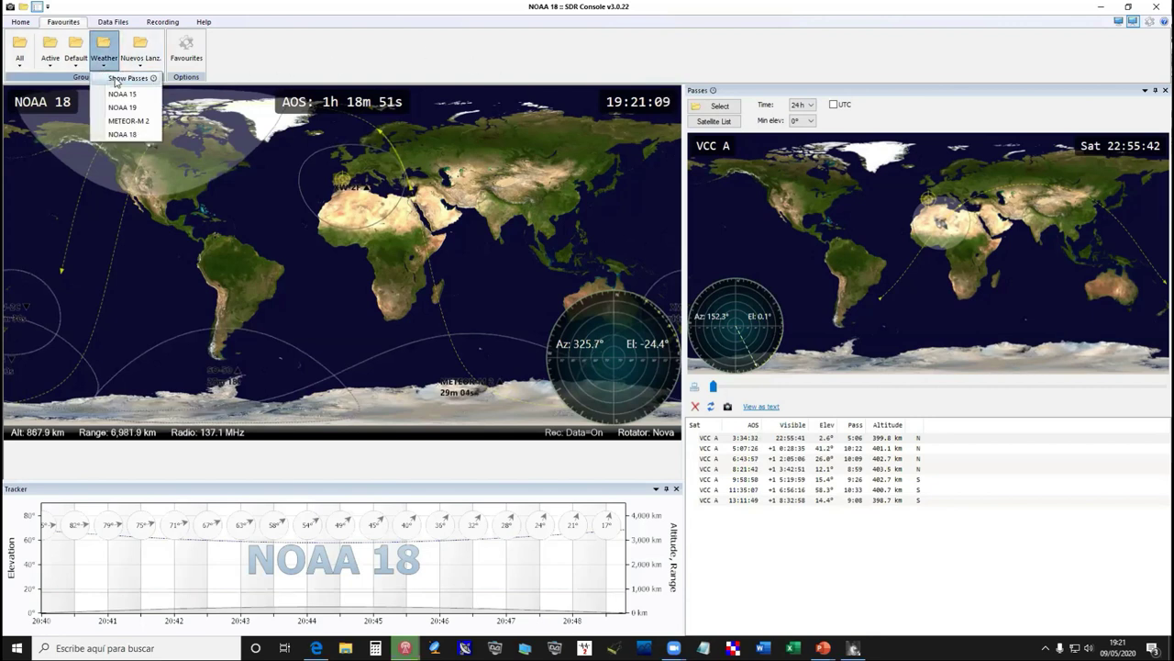
click(116, 79)
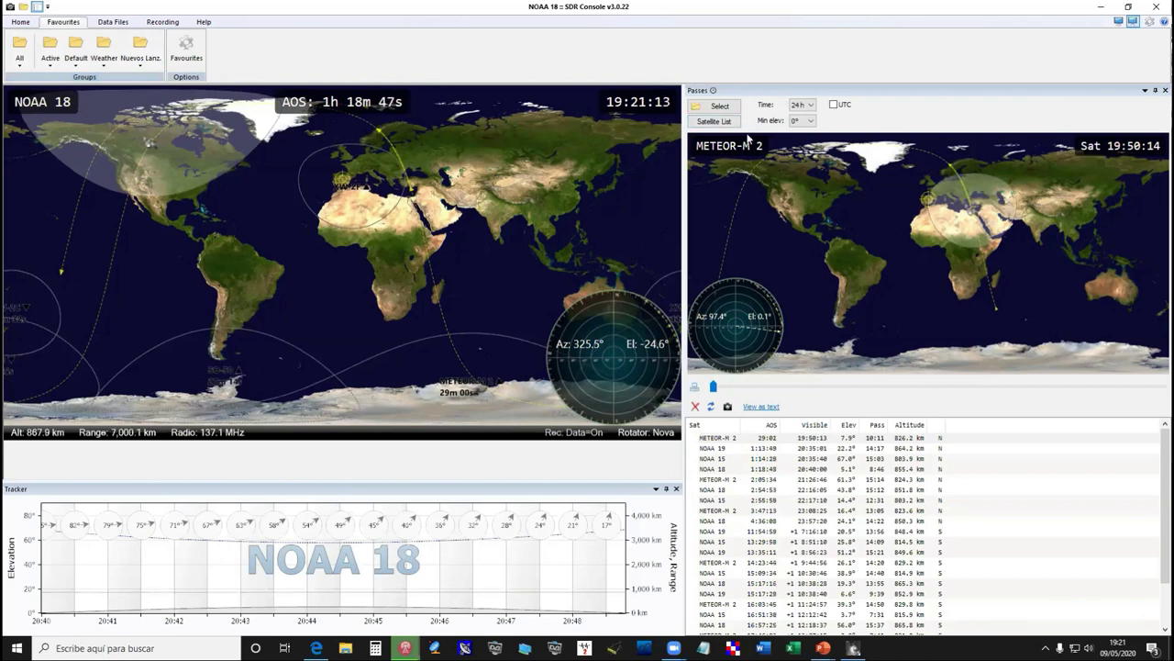
- Check the satellite selection for the passes without changing it, and list the passes of the Active favourites group
click(732, 108)
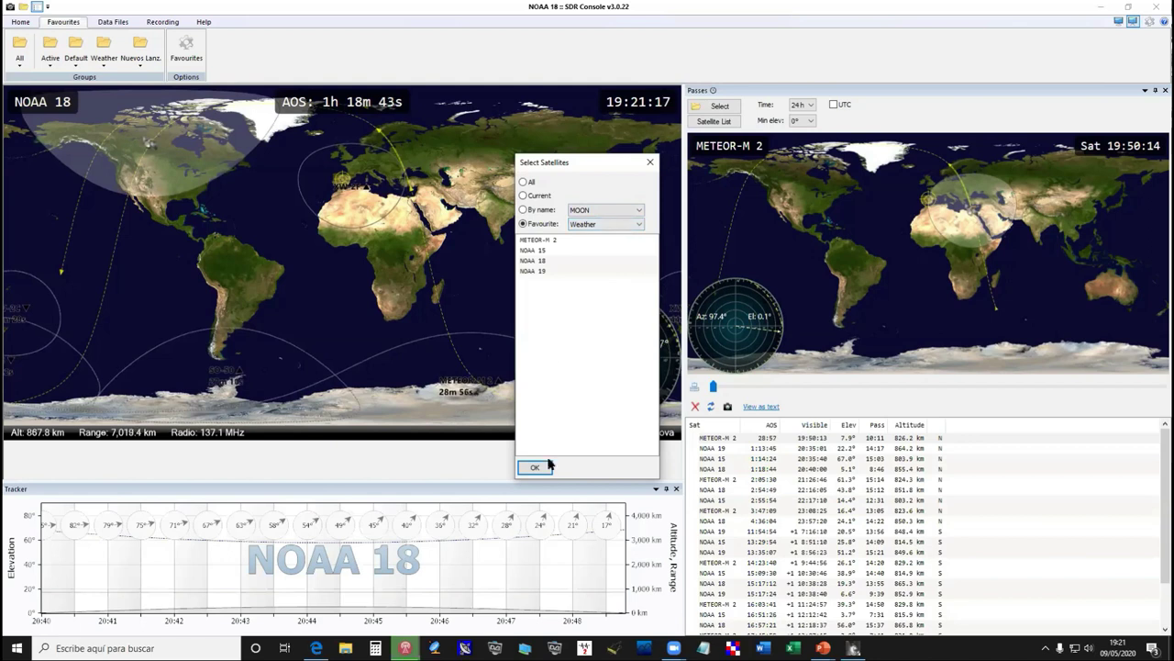
click(651, 165)
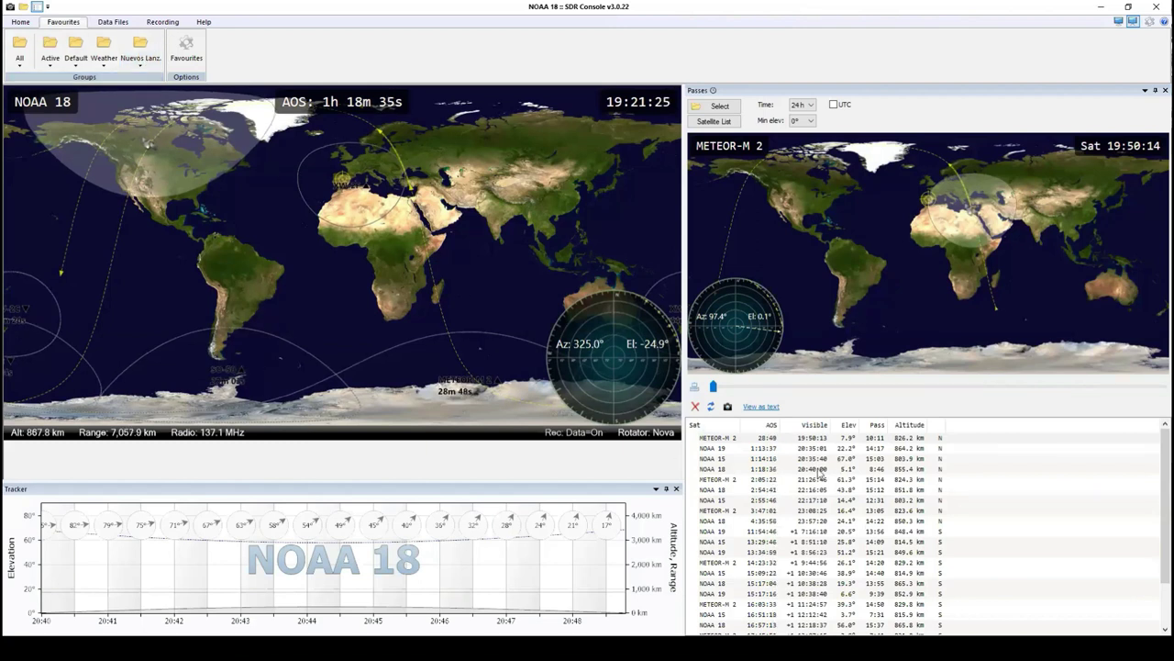
click(53, 71)
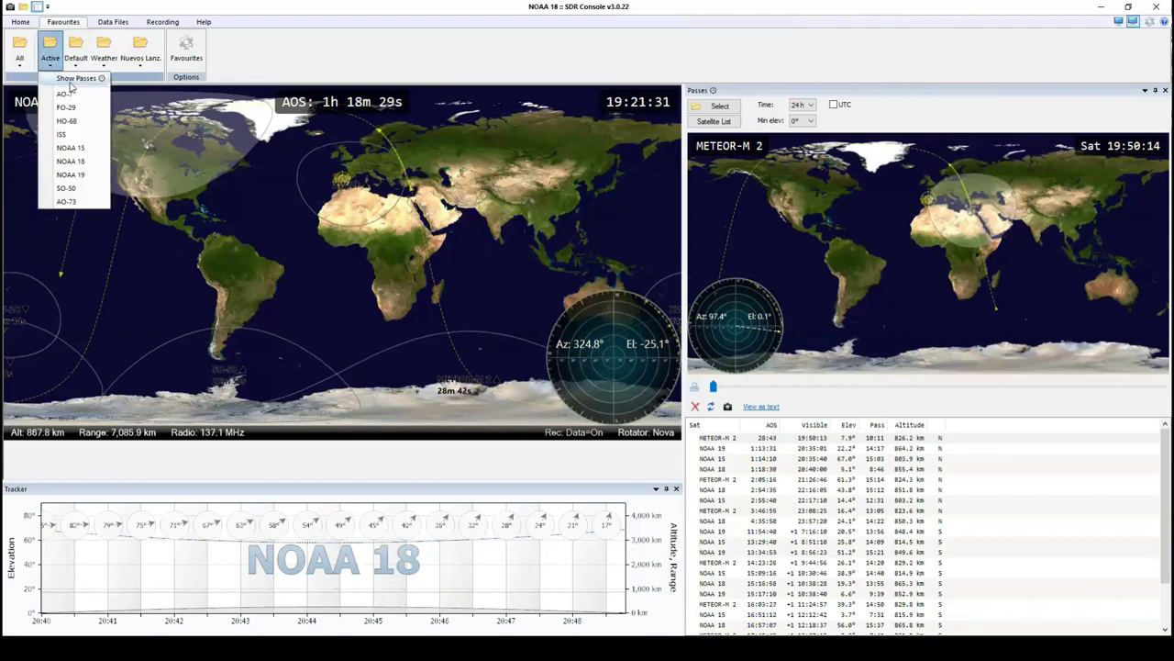
click(57, 81)
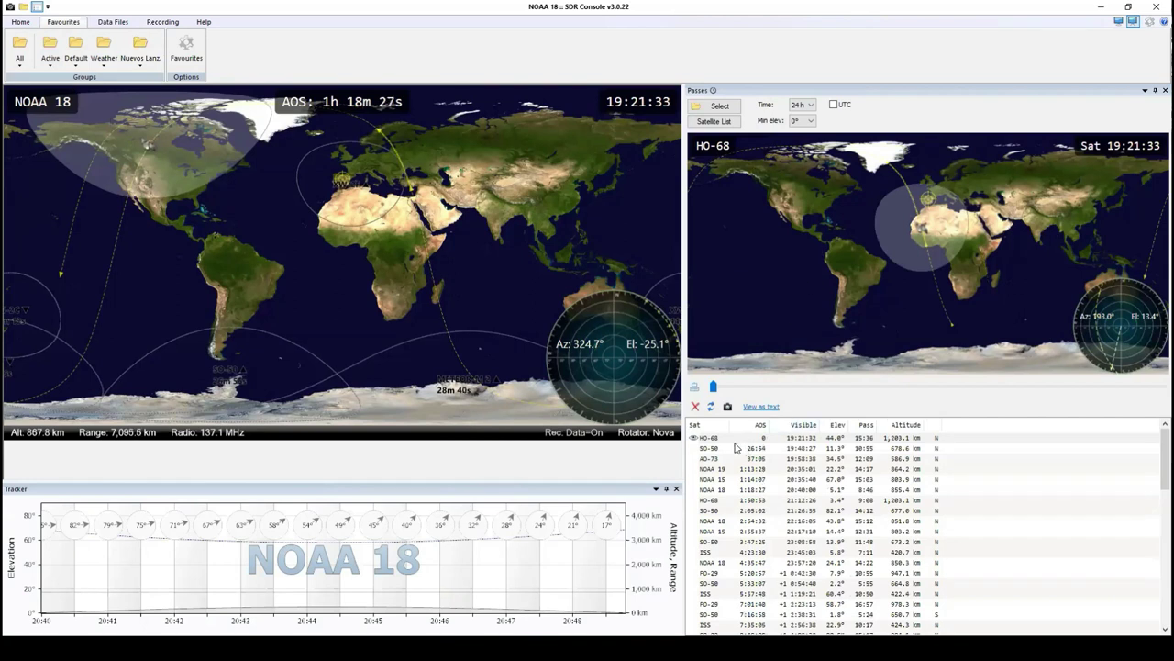
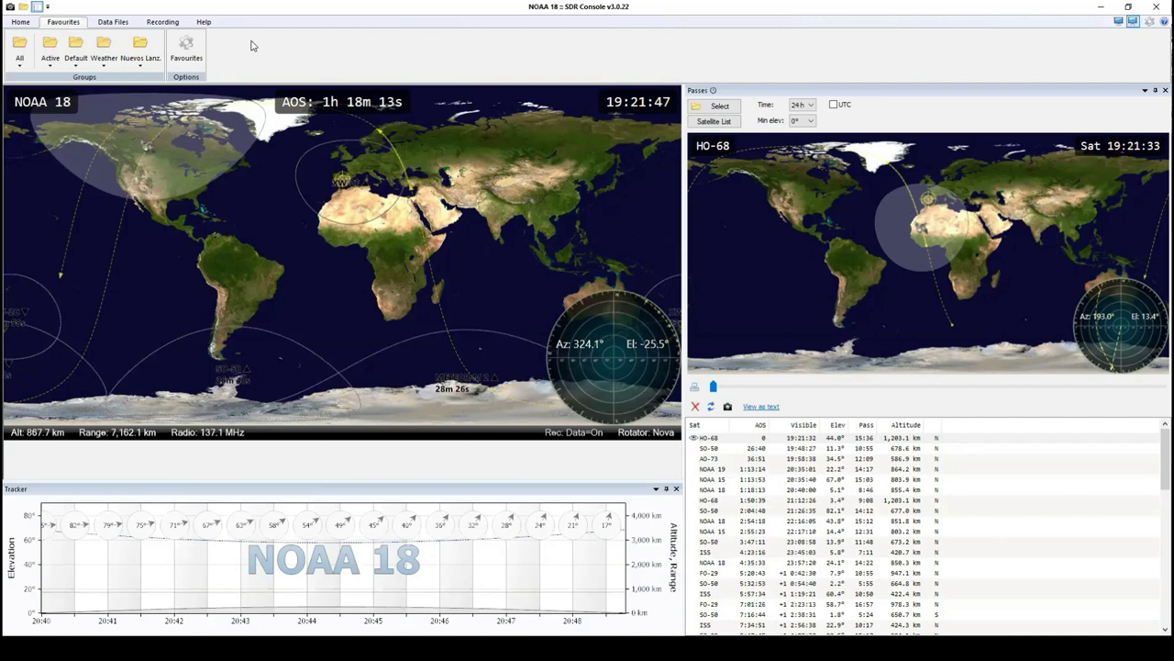
- View the satellites in the celestrak noaa data file, and list the passes of all satellites in the nasabare file
click(106, 24)
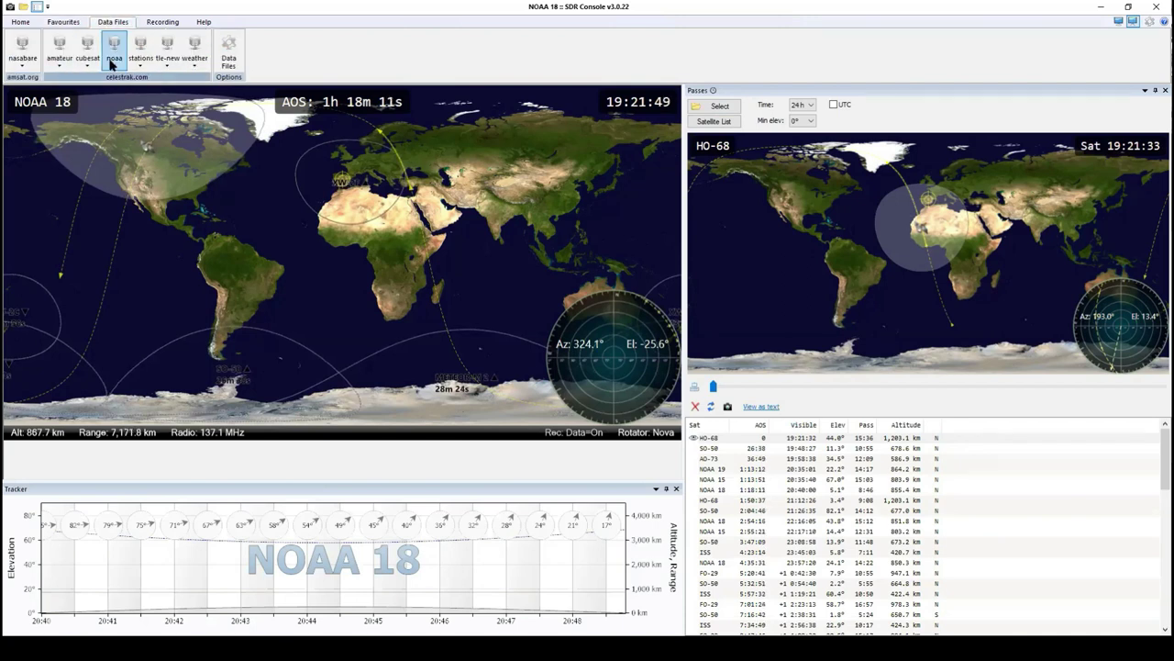
click(114, 68)
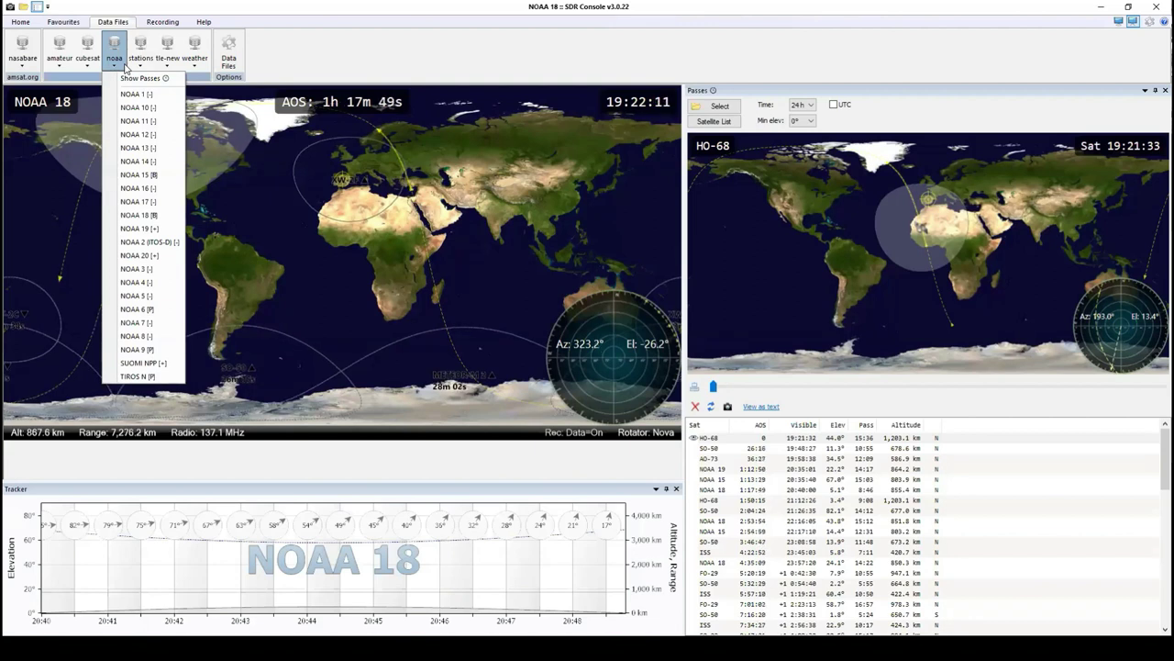
click(24, 68)
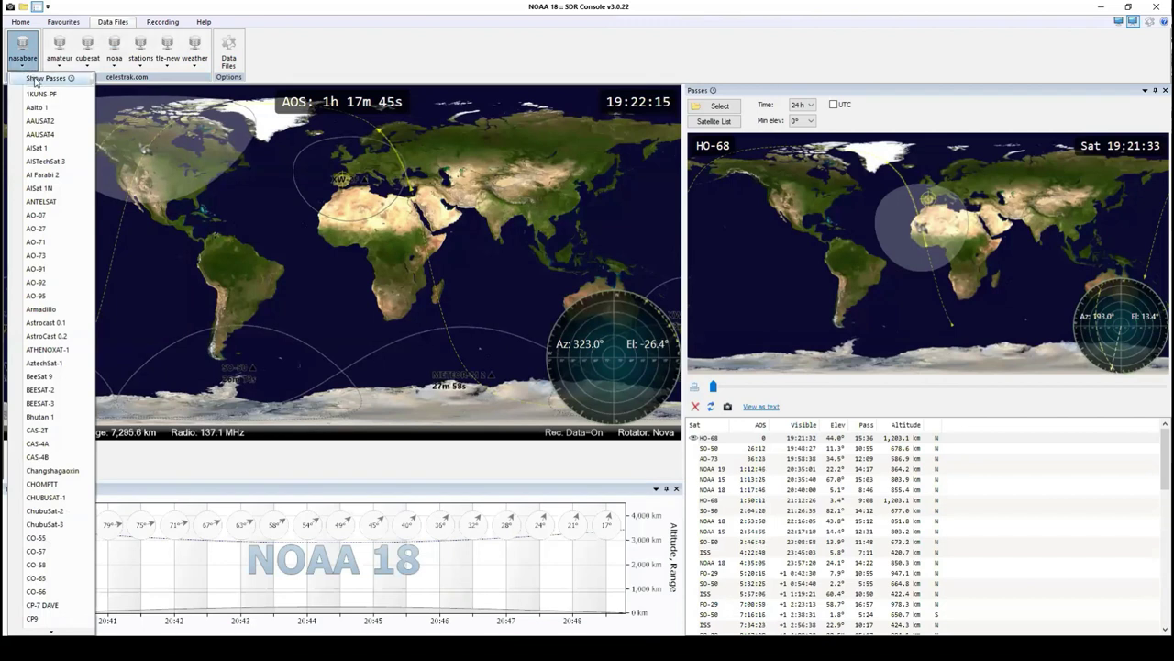
click(34, 79)
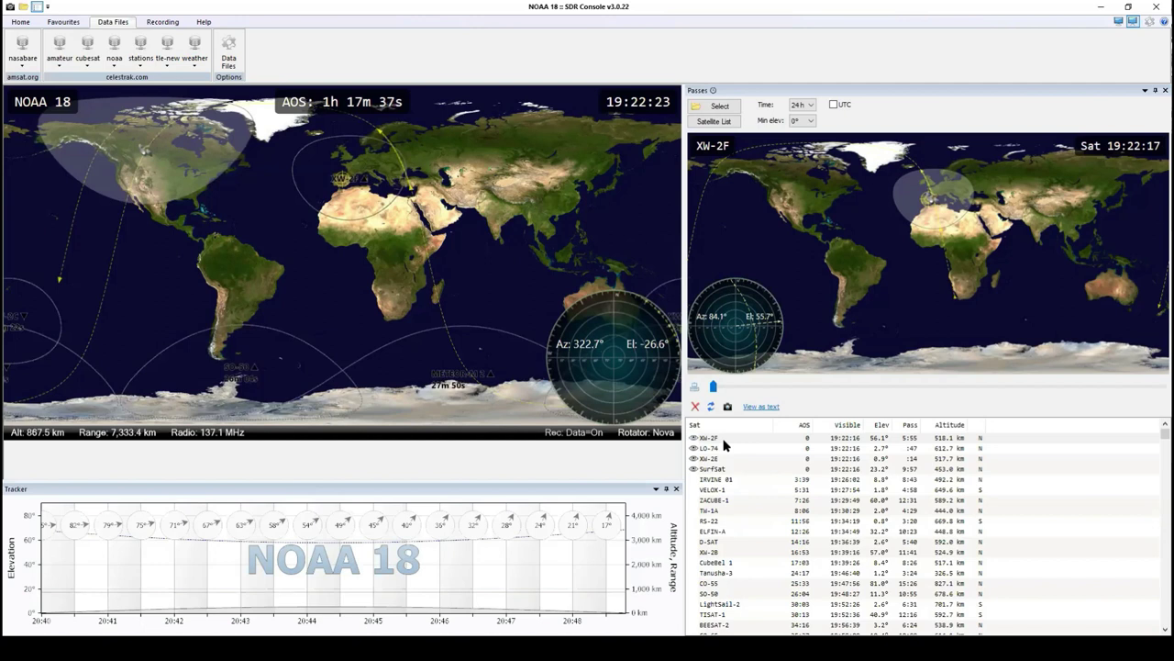
- List the passes of the satellite list, and check the satellite selection without changing it
click(714, 121)
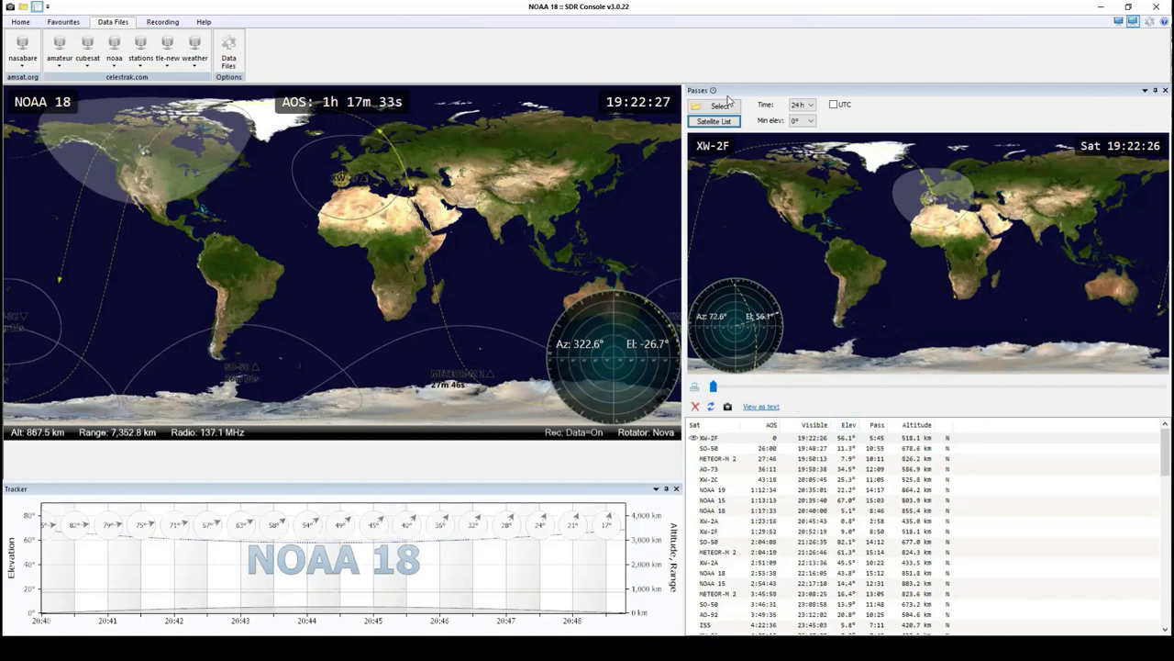
click(725, 123)
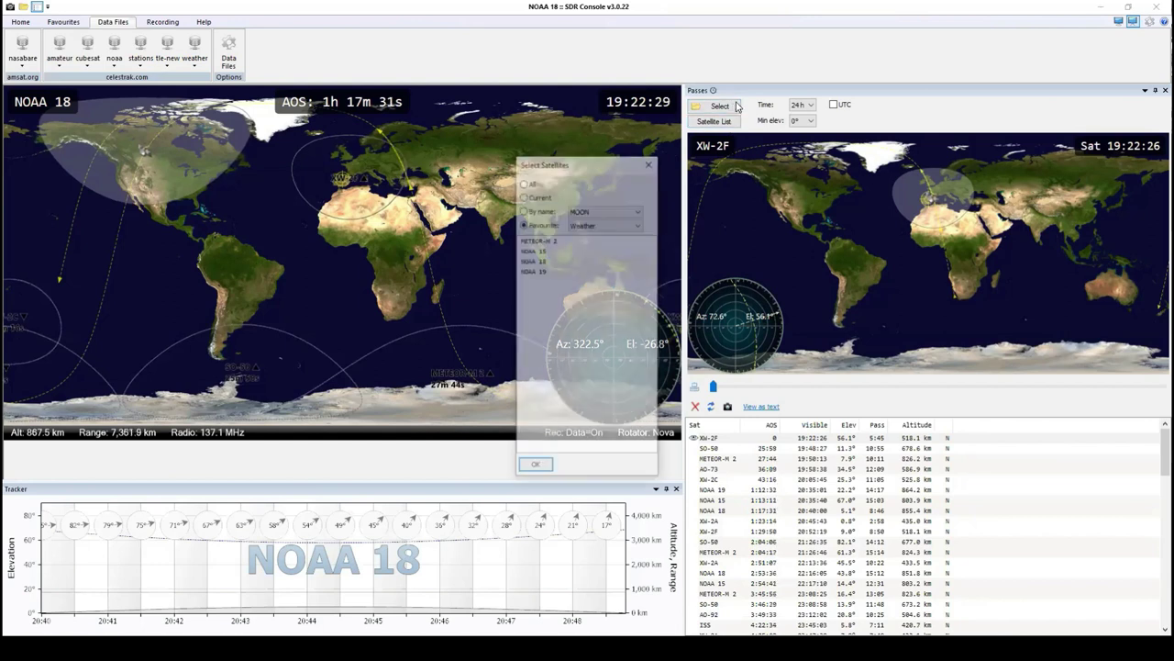
click(649, 165)
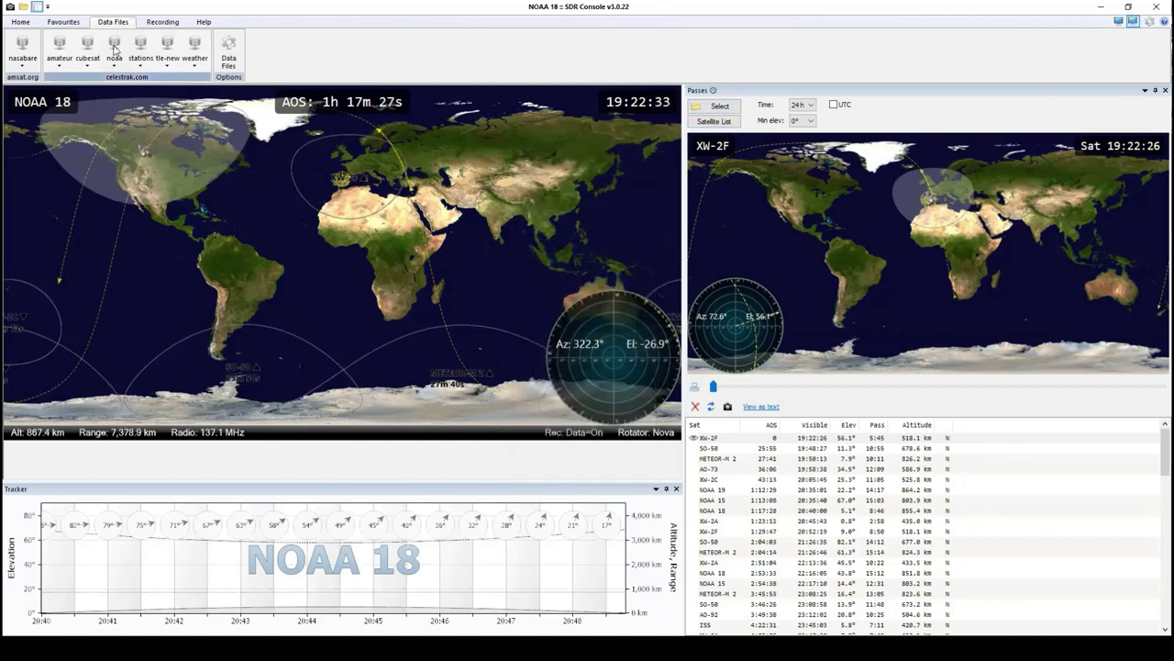
- List the passes of the whole nasabare data file again after browsing its satellites, and make LO-74 the active satellite
click(27, 62)
scroll(55, 138, down, 10)
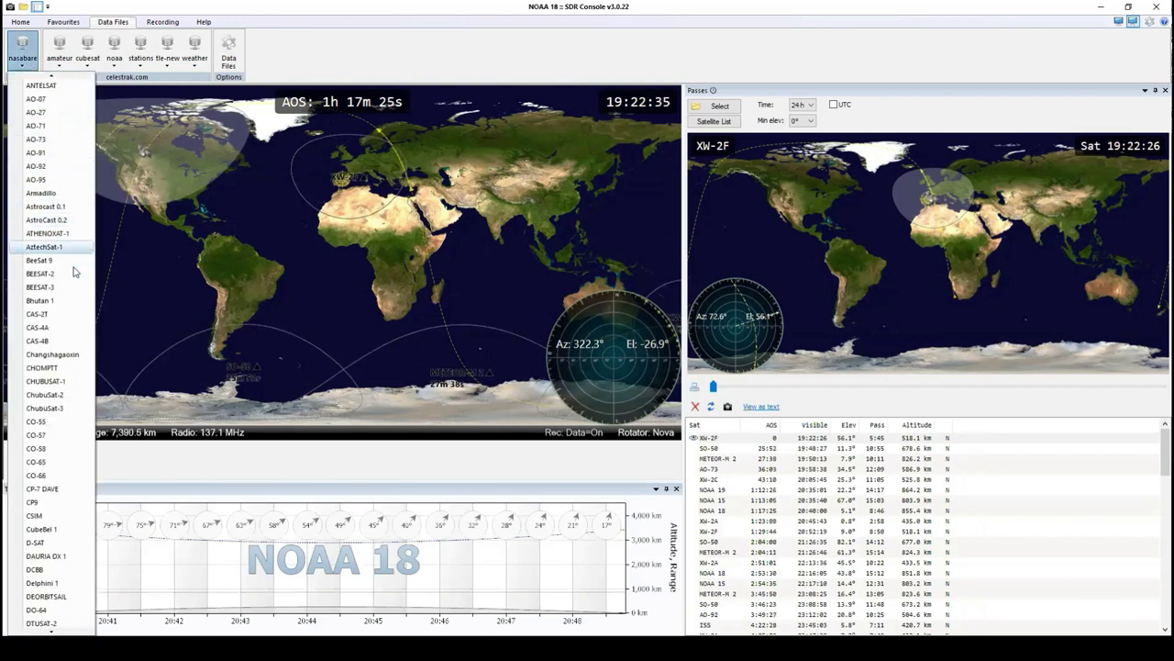
scroll(86, 282, down, 11)
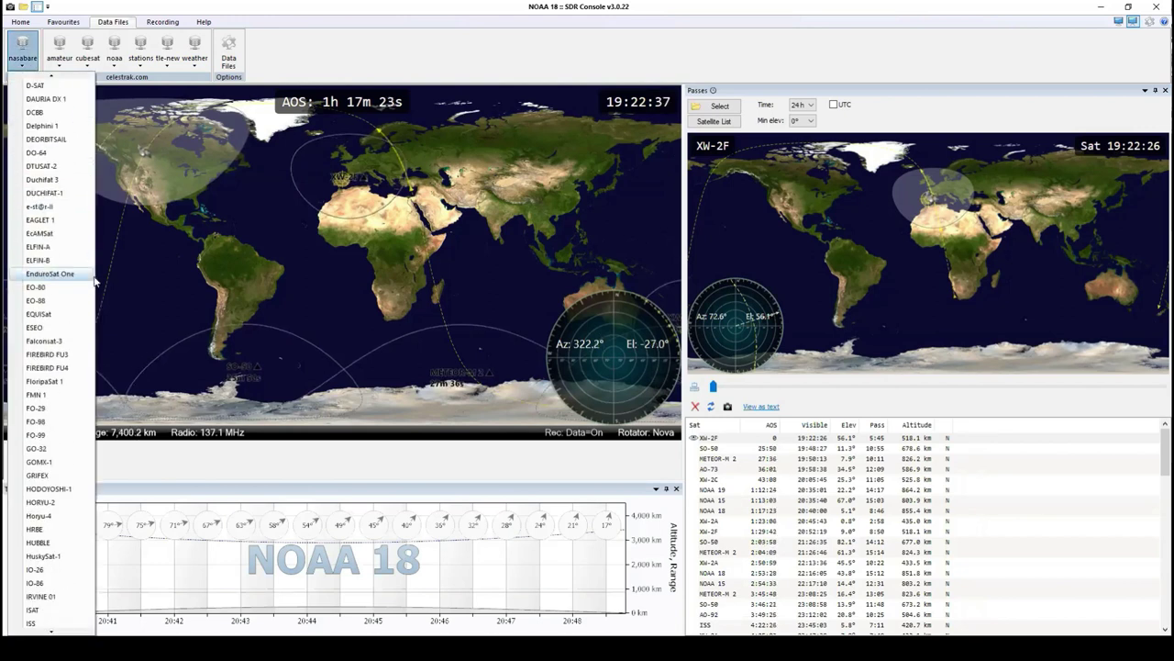
scroll(74, 127, up, 7)
scroll(74, 127, up, 14)
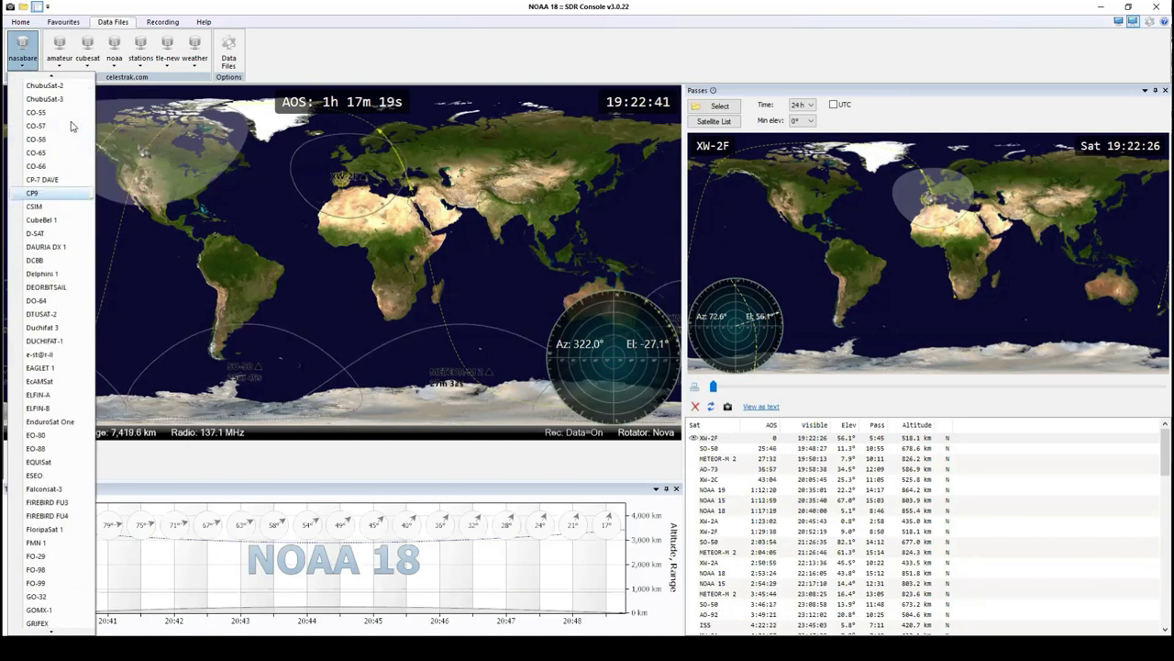
scroll(74, 126, up, 6)
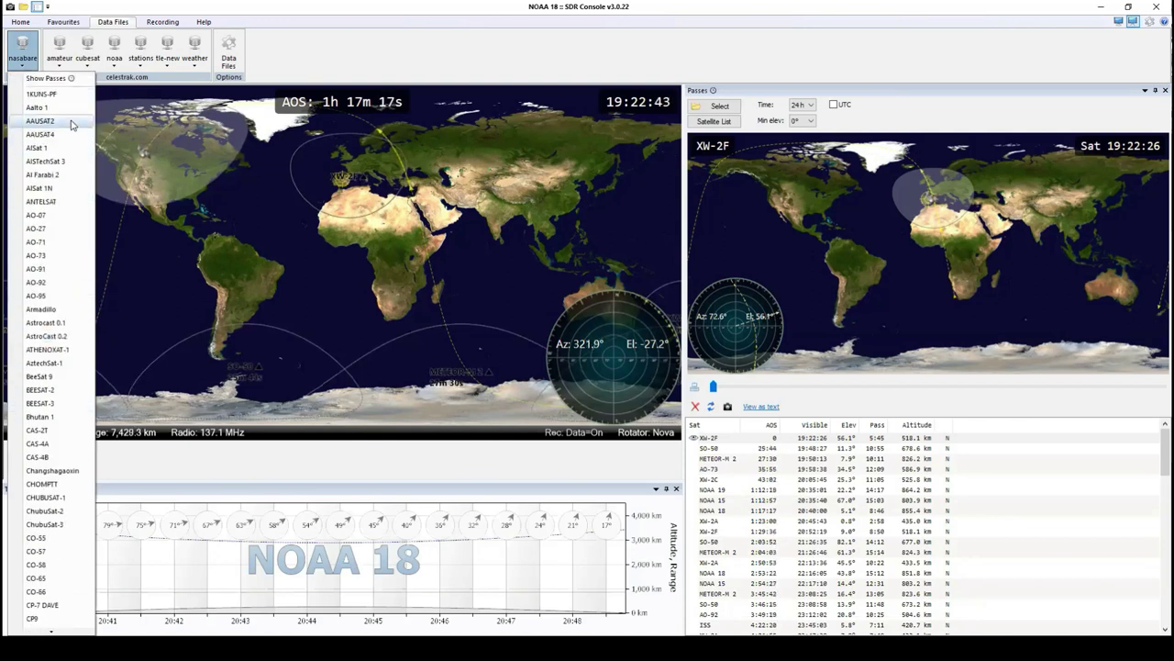
click(52, 81)
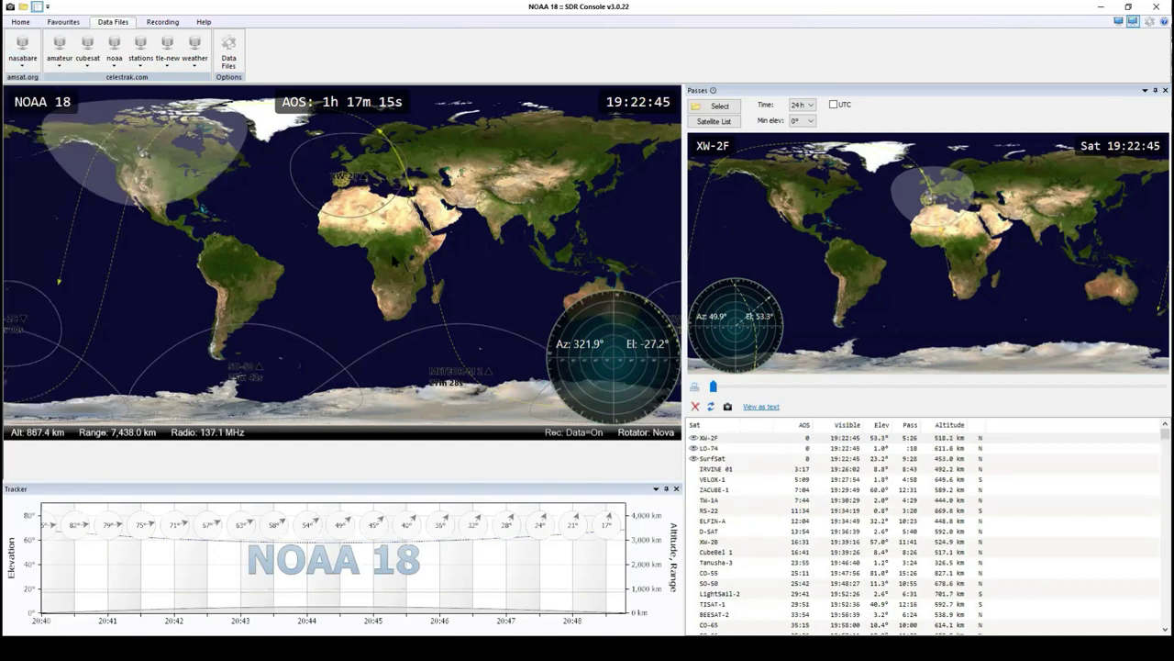
click(713, 450)
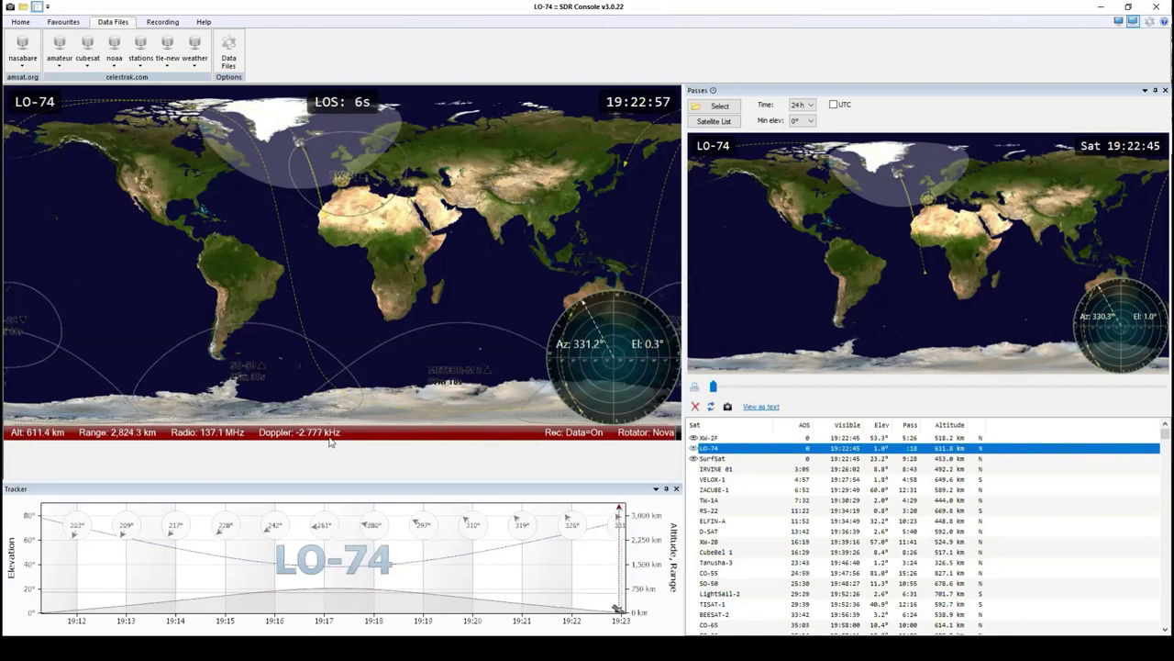
- Turn off automatic data recording, and view the help and support options
click(64, 22)
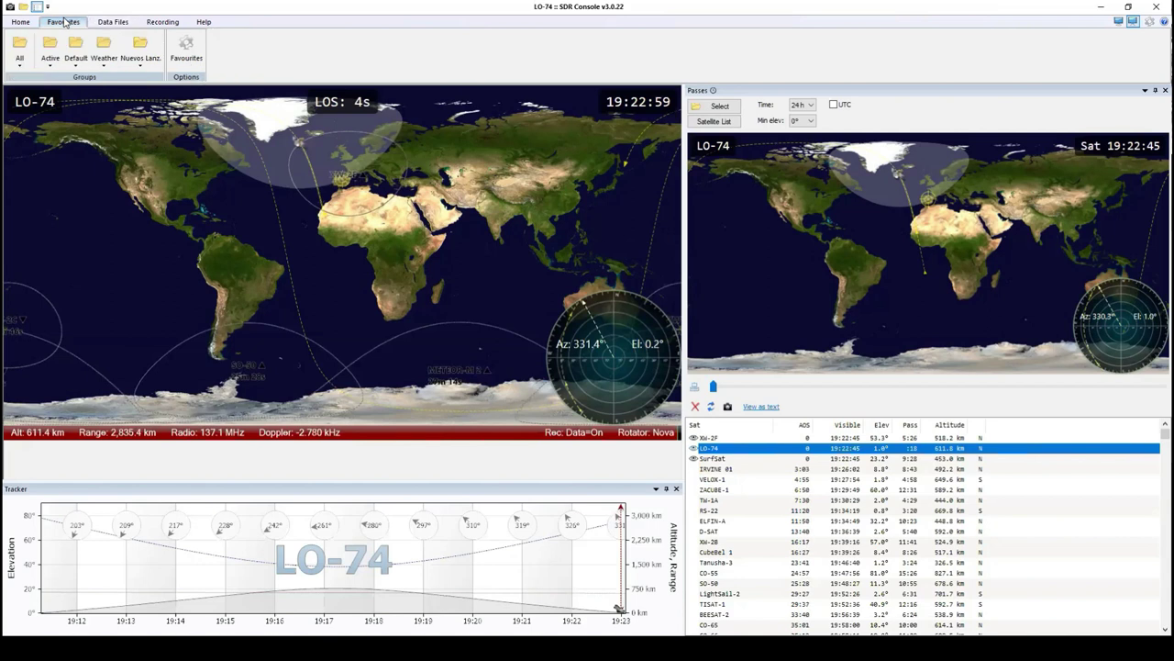
click(20, 22)
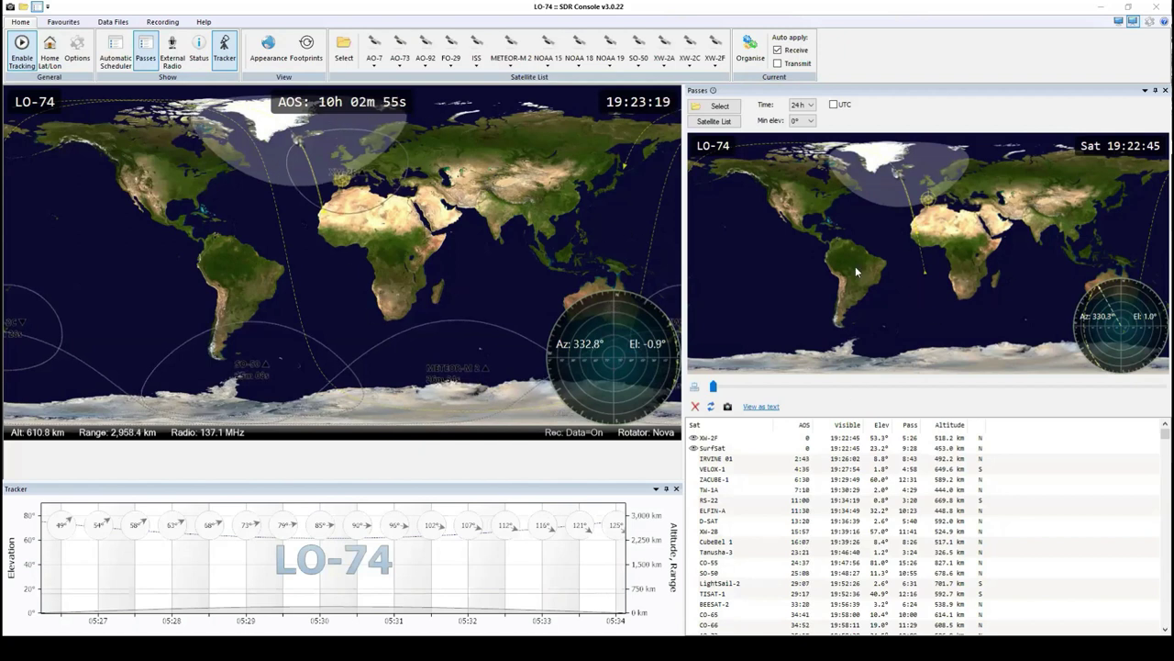
click(164, 22)
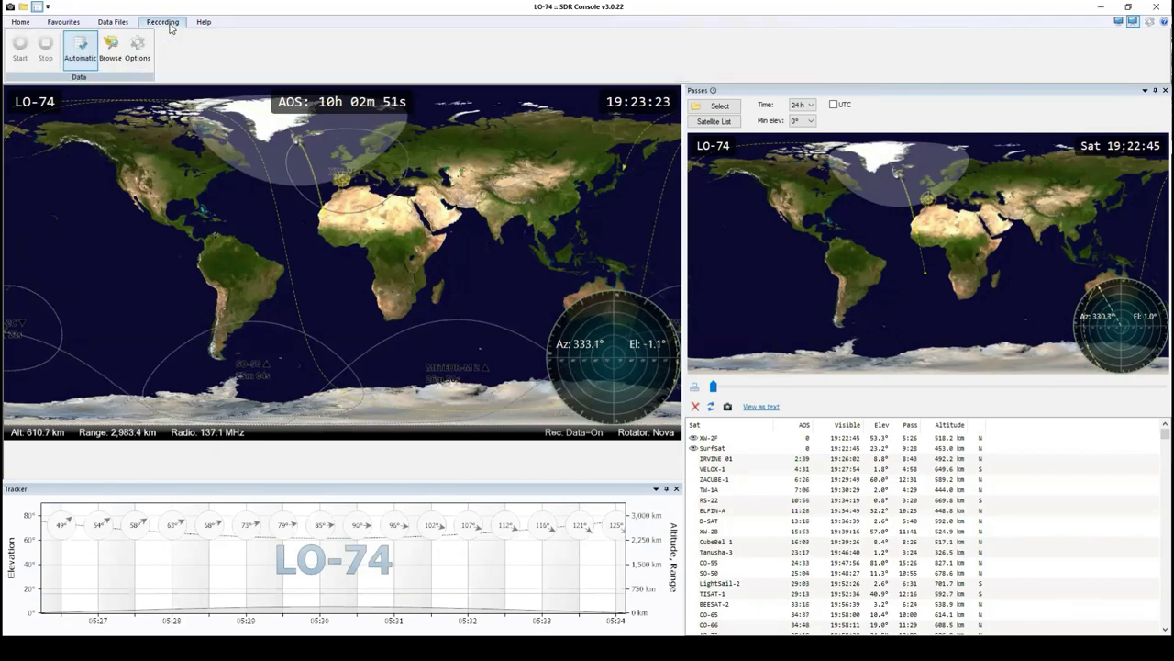
click(81, 61)
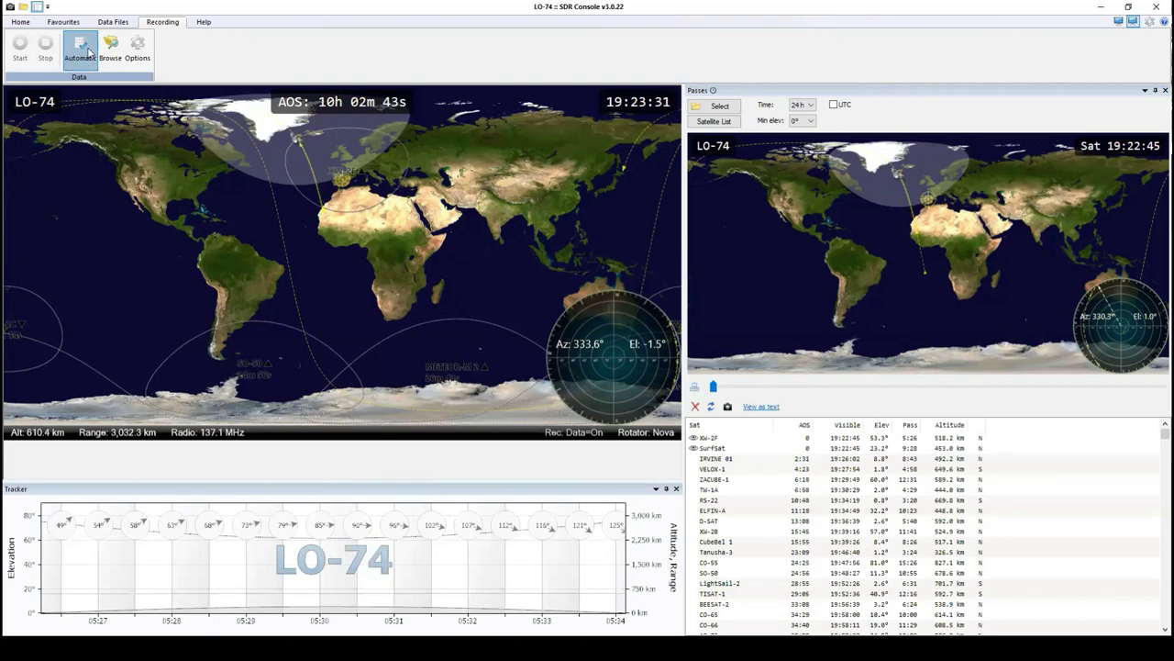
click(205, 21)
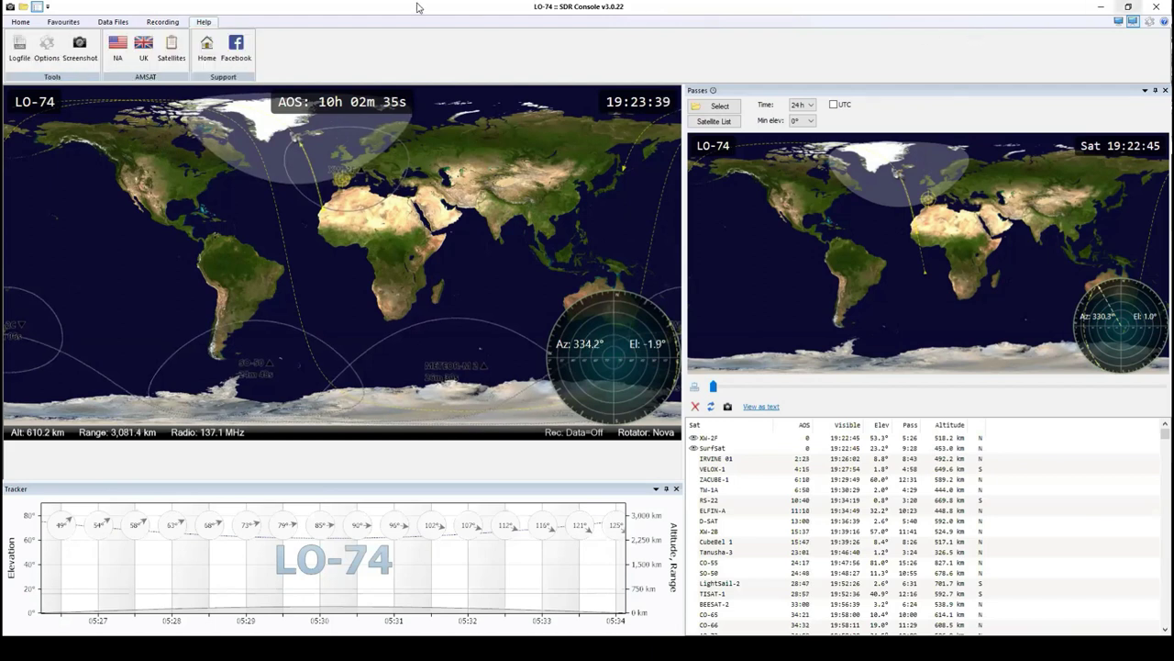
- Show the External Radio pane and make FO-29 the active satellite
click(63, 21)
click(30, 22)
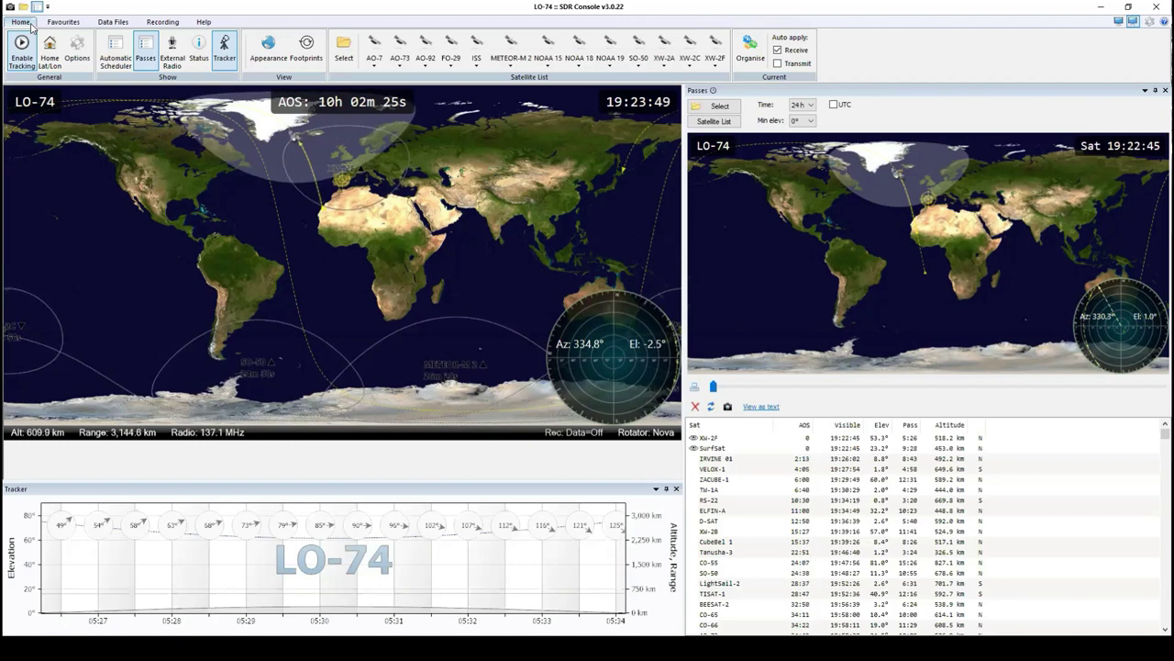
click(172, 51)
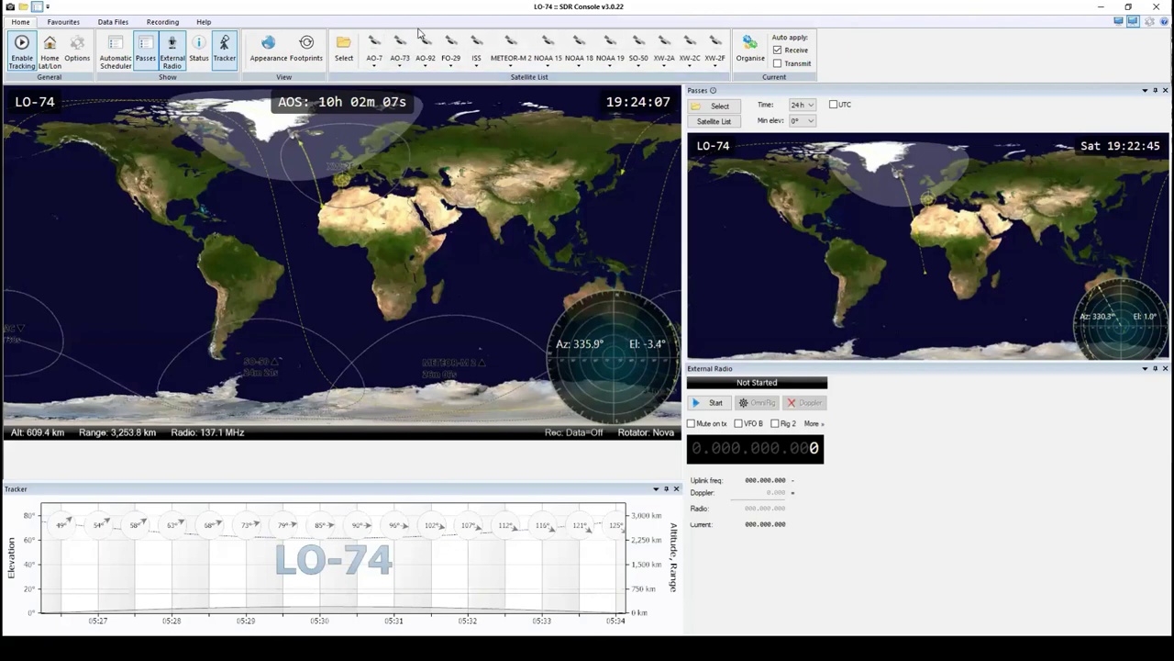
click(450, 53)
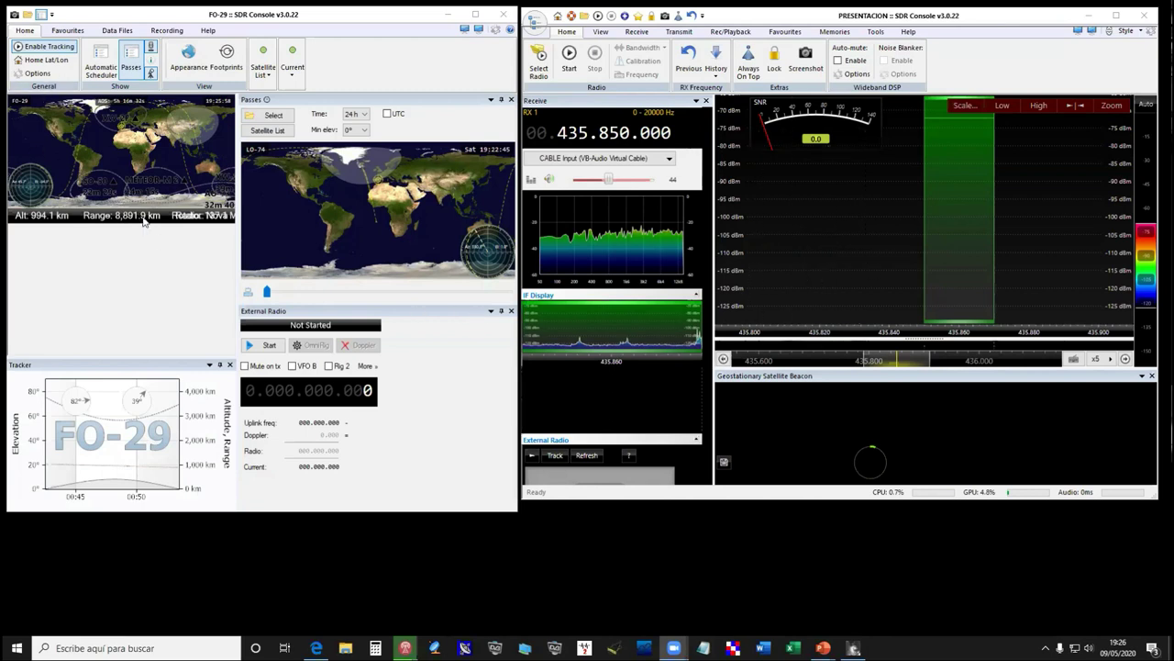
- Widen the main map and tracker panes beside the Passes and External Radio panes
click(237, 240)
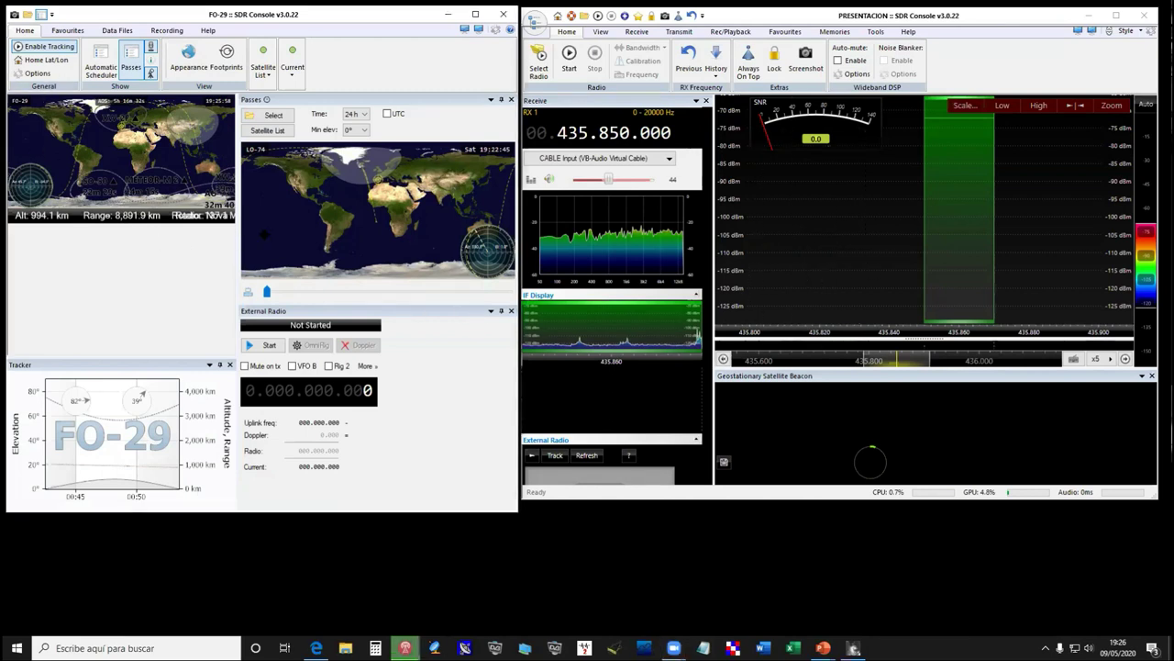
drag(270, 234, 269, 233)
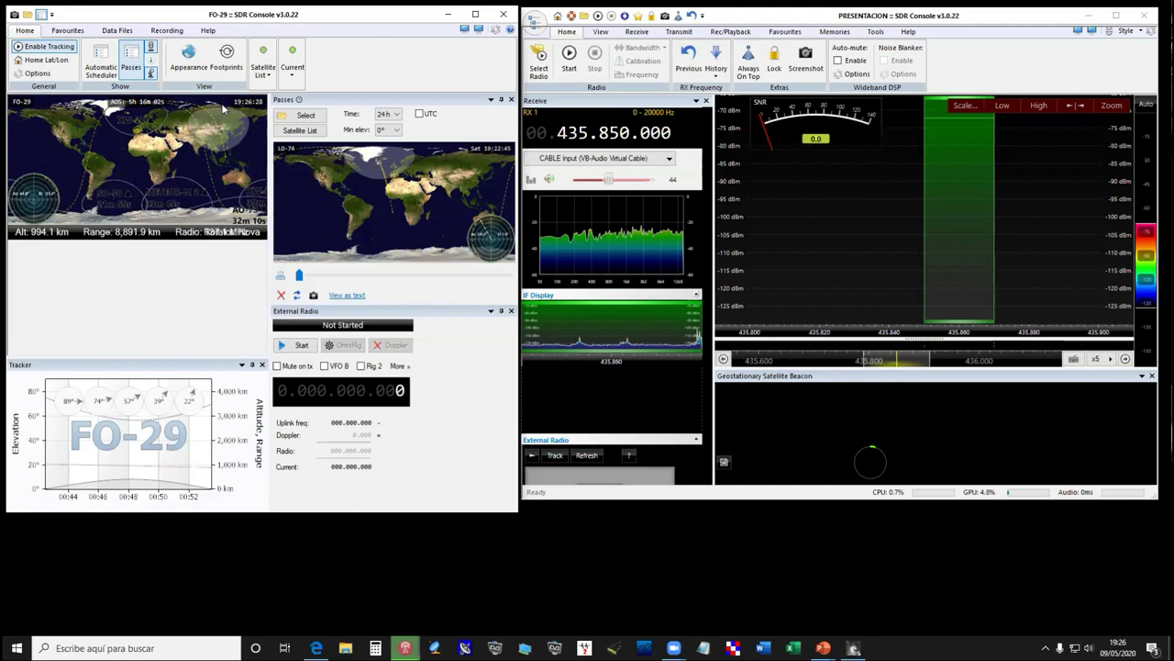
- Choose FO-29 from the satellite list and open its frequency definitions
click(265, 66)
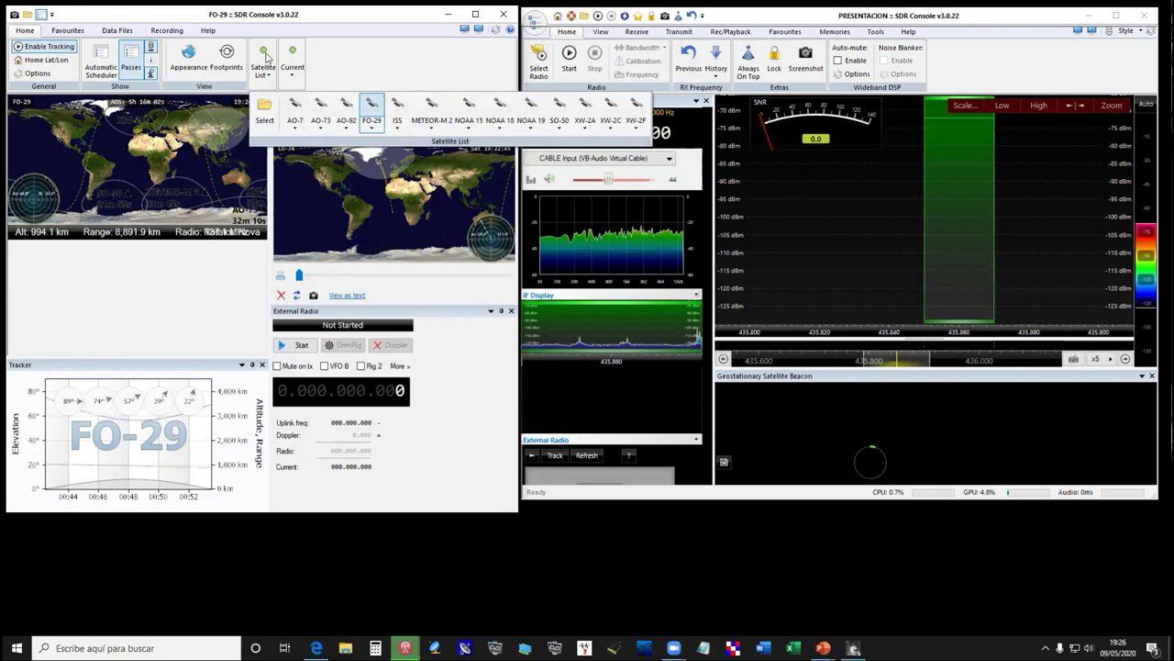
click(265, 61)
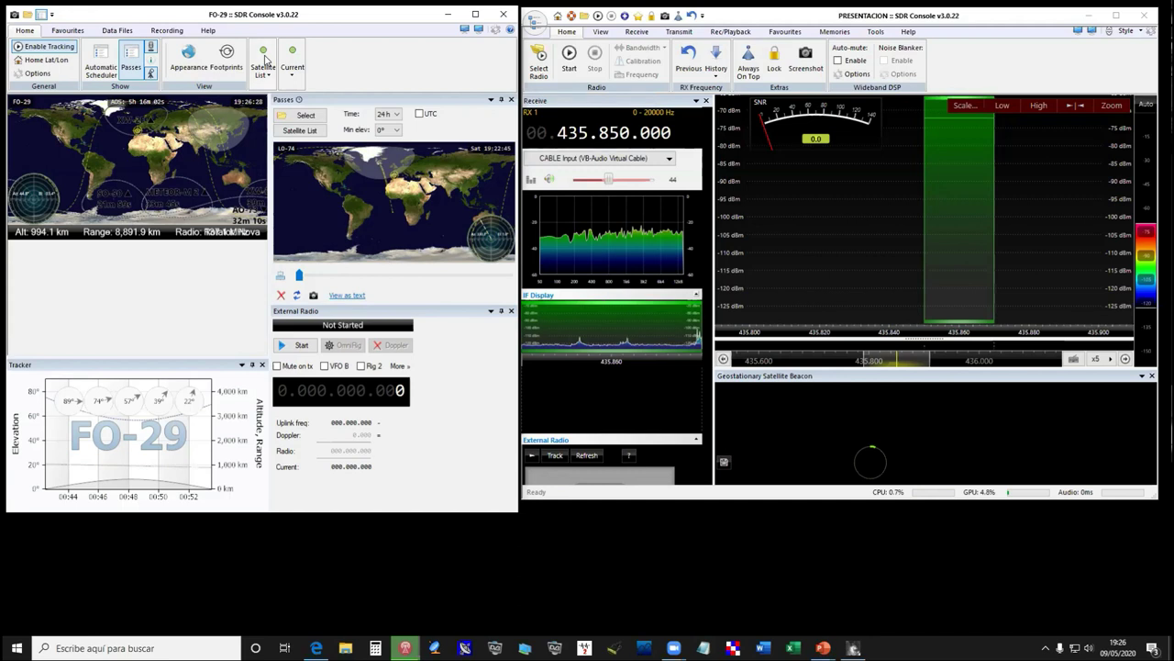
click(266, 75)
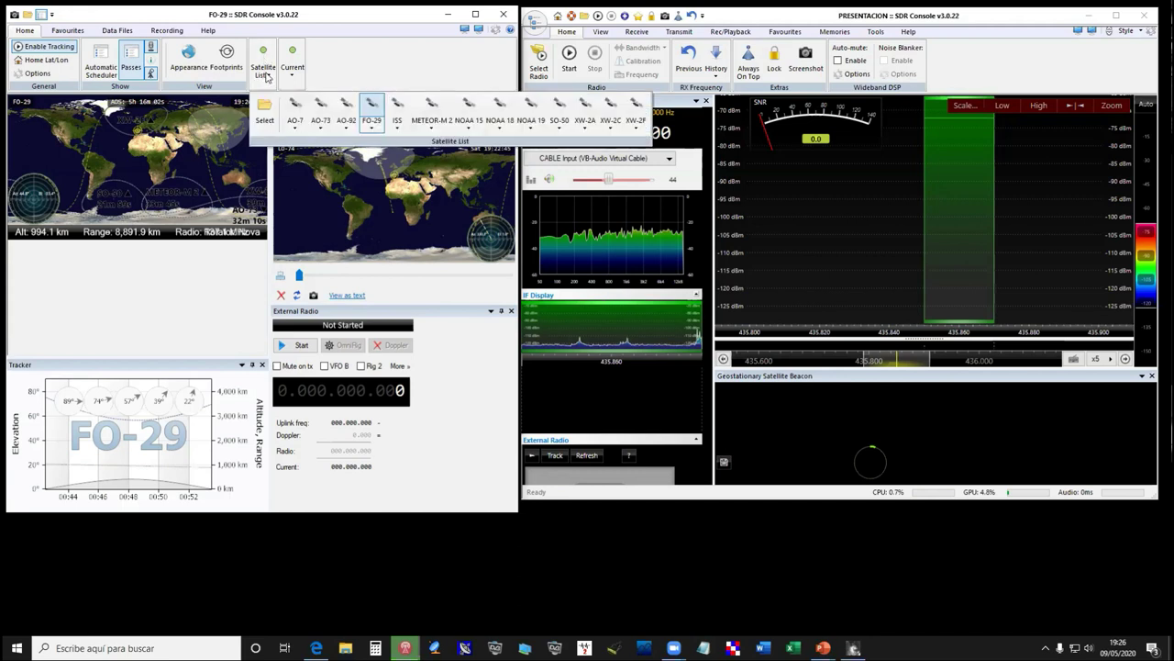
click(372, 114)
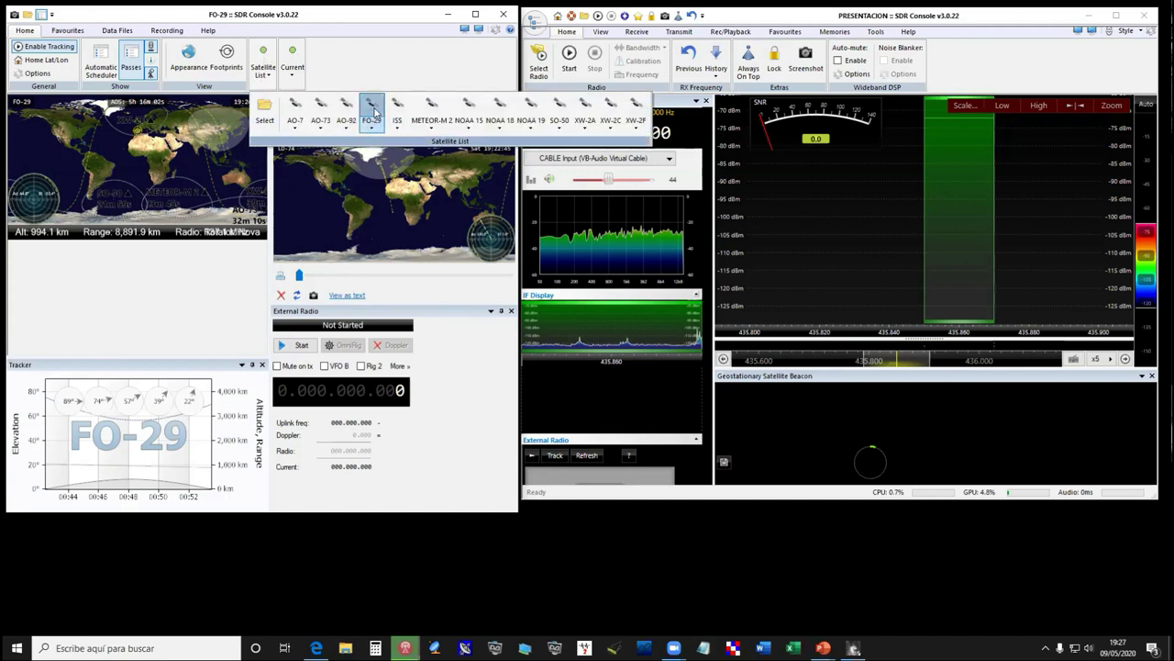
click(291, 57)
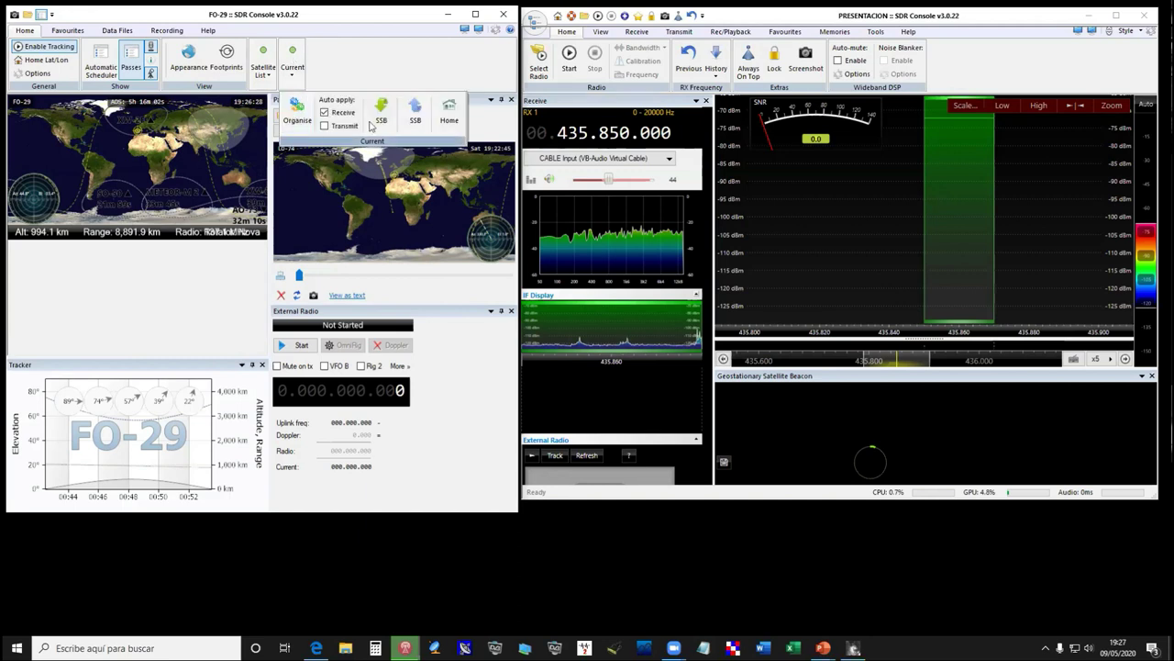
click(298, 115)
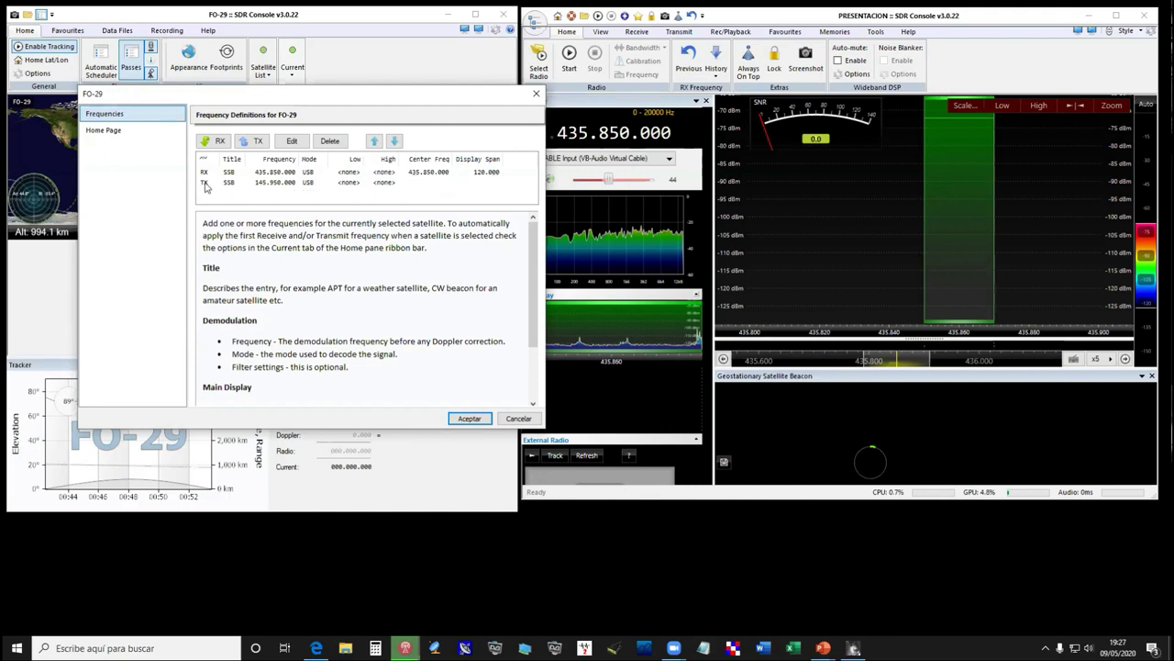
- Change the mode of FO-29's 145.950.000 SSB uplink definition to LSB and save the satellite's frequency definitions
double_click(271, 185)
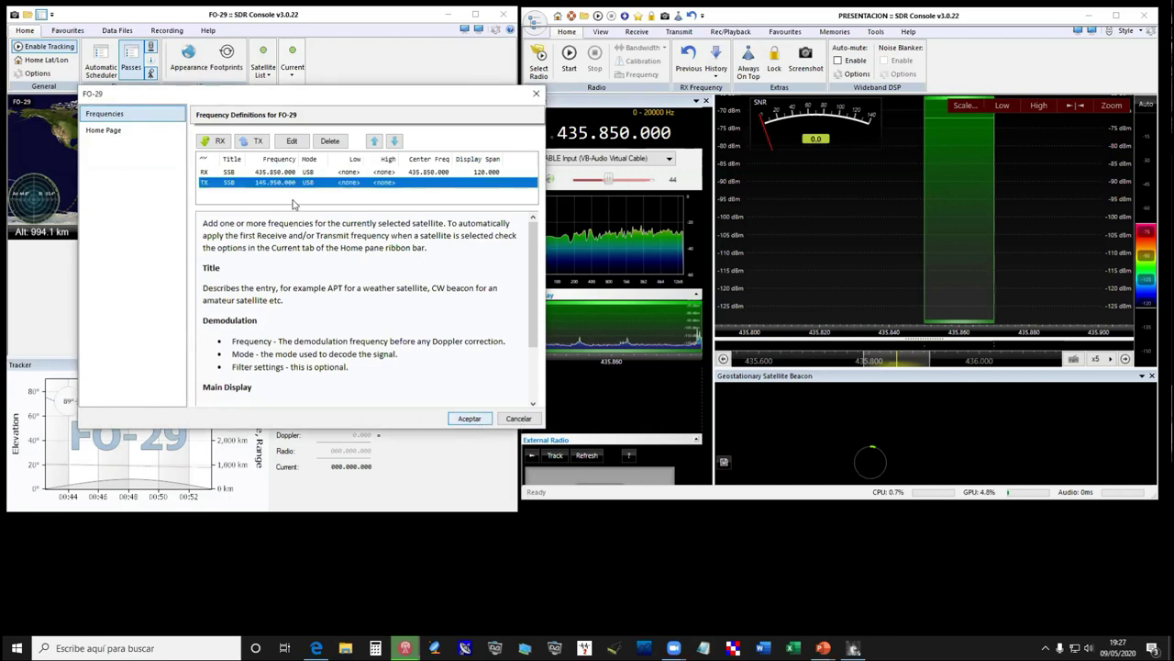
click(301, 143)
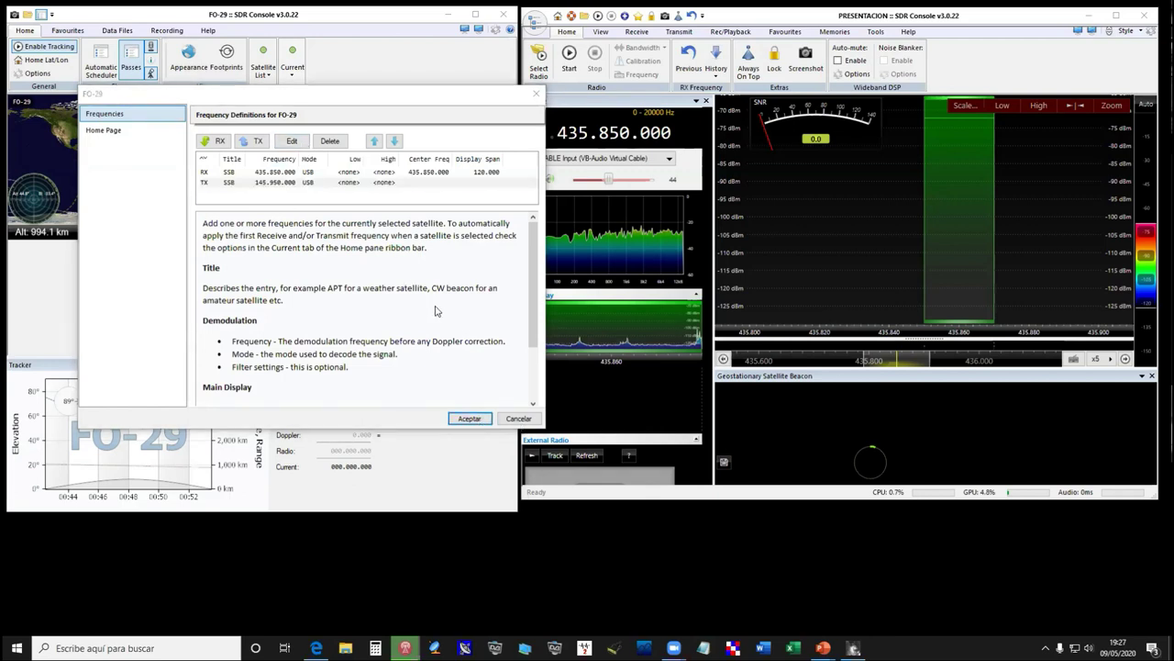
key(alt+Tab)
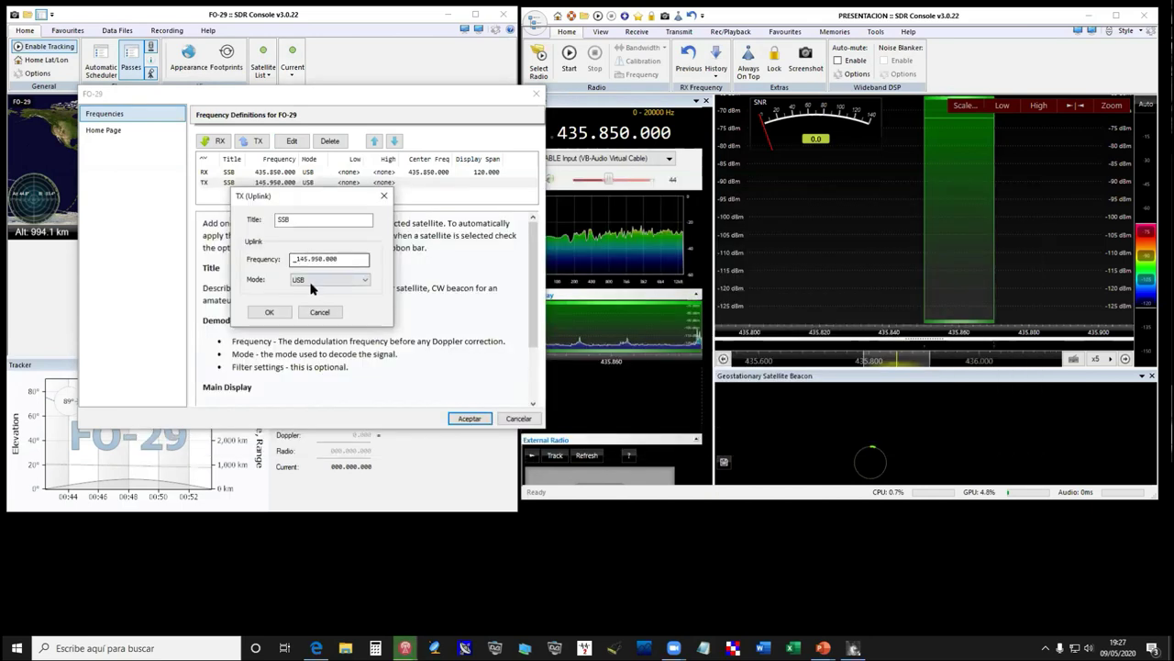
click(353, 283)
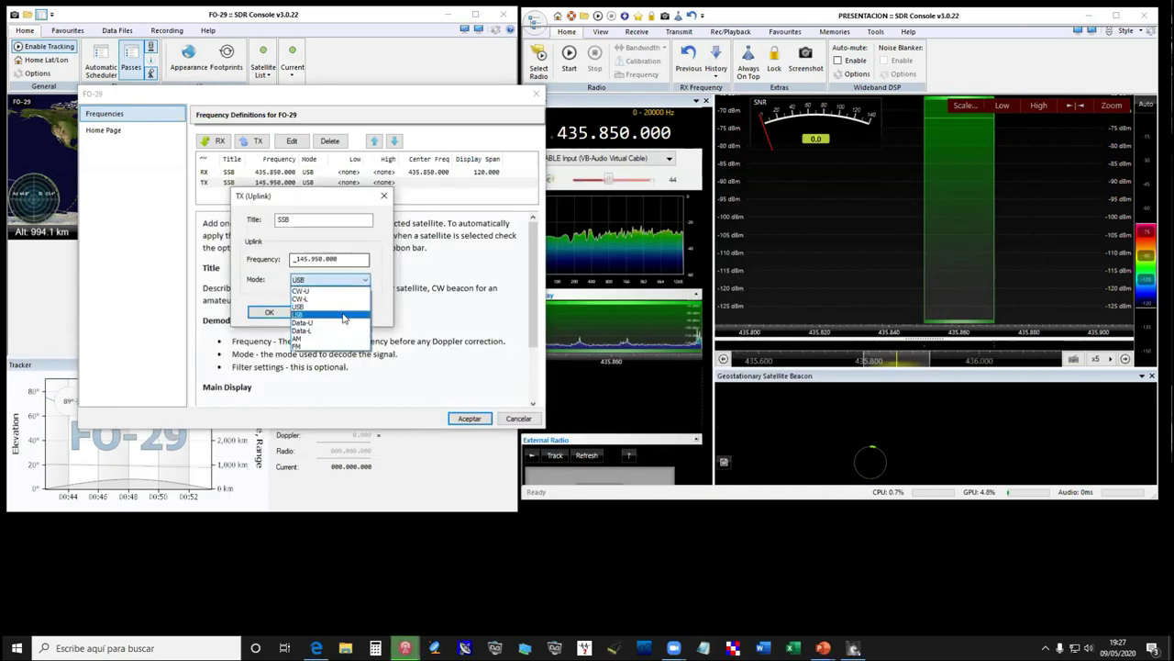
click(344, 317)
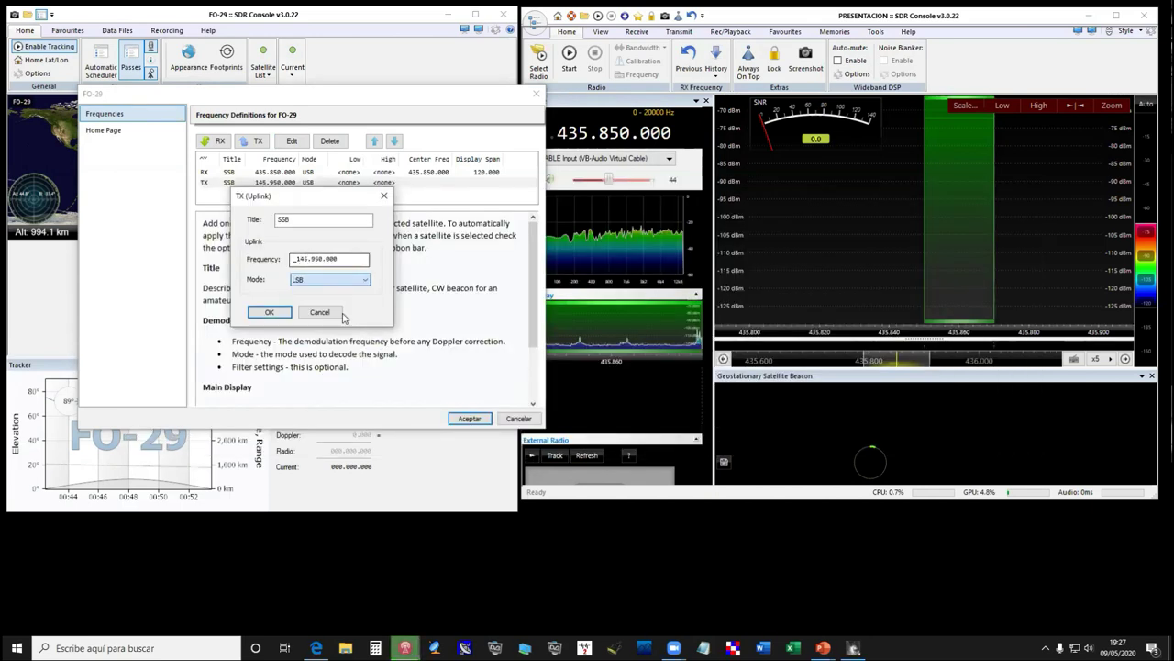
click(270, 312)
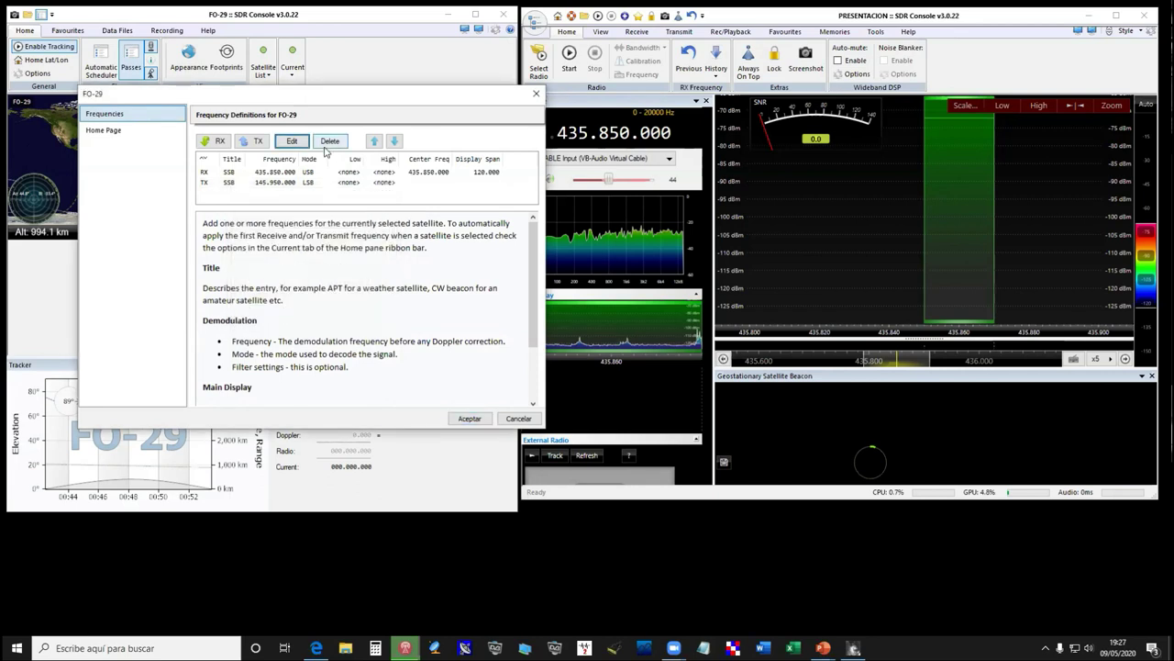
click(468, 418)
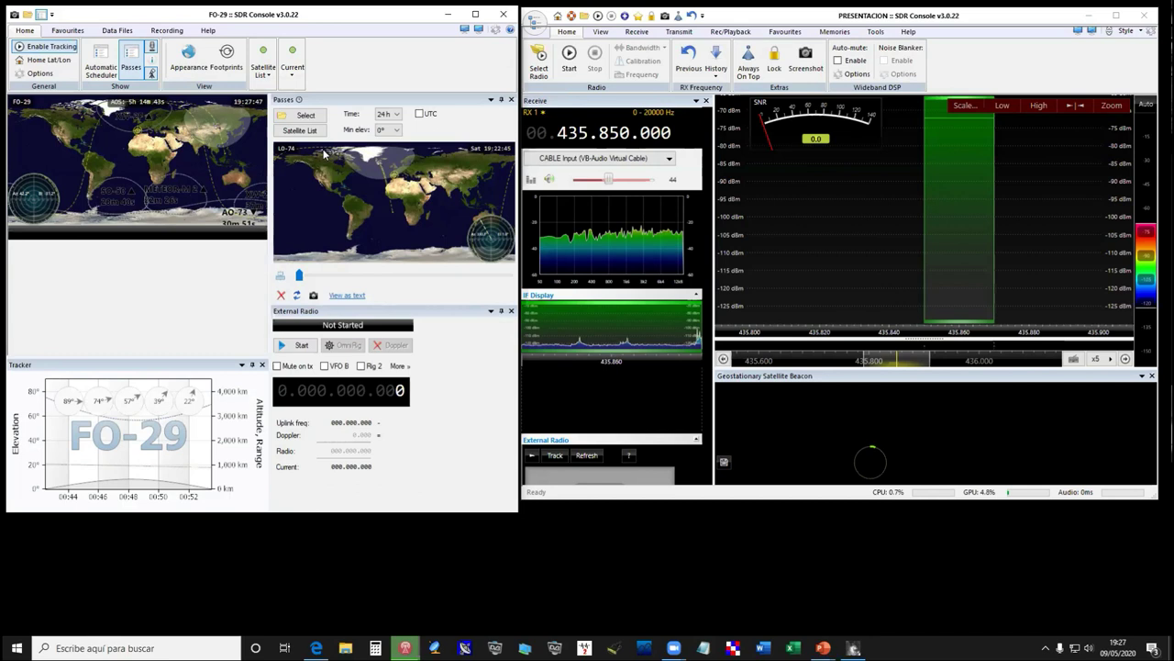
- Lower the spectrum display's Low level and start the RTL Dongle receiver
click(569, 55)
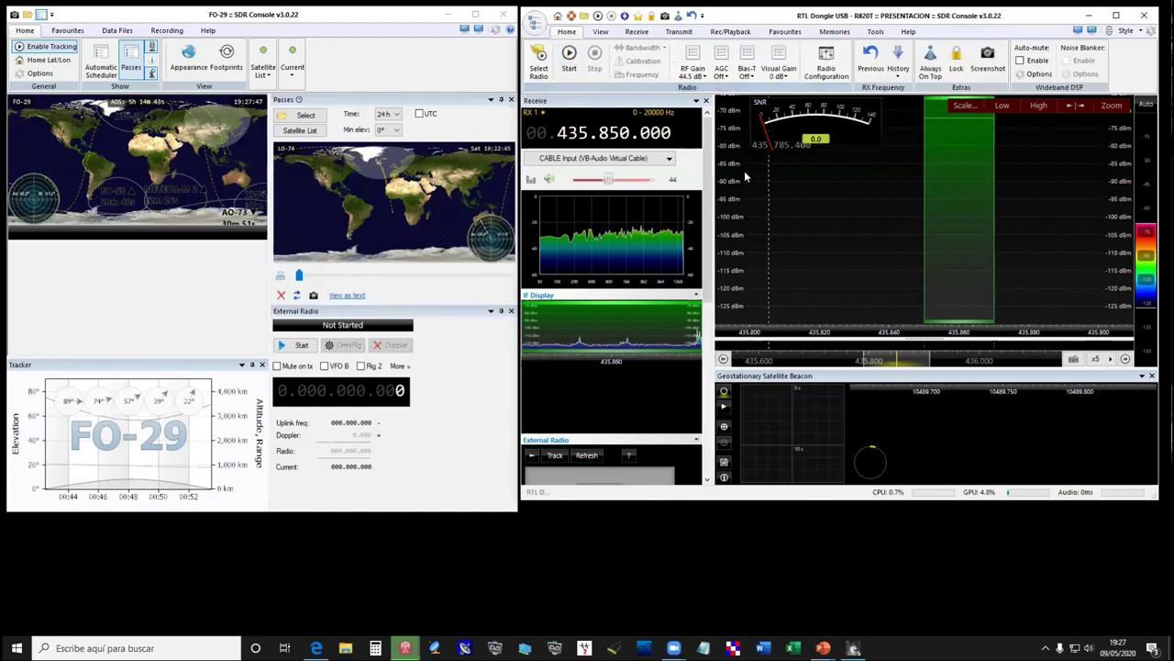
click(1002, 105)
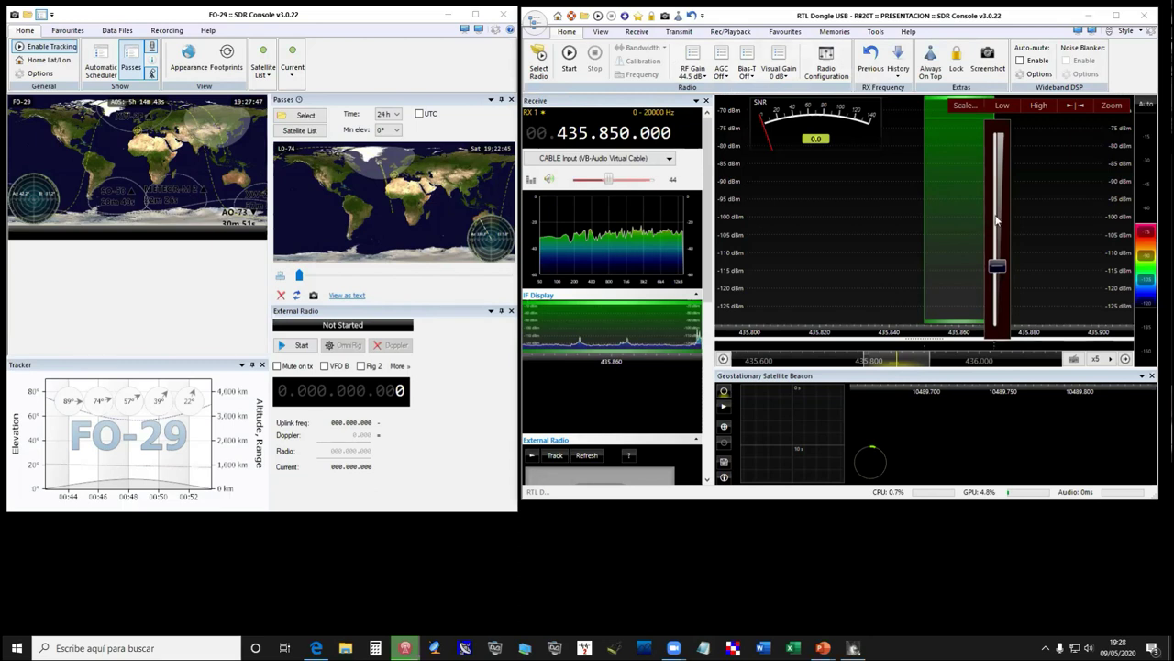
scroll(997, 220, down, 3)
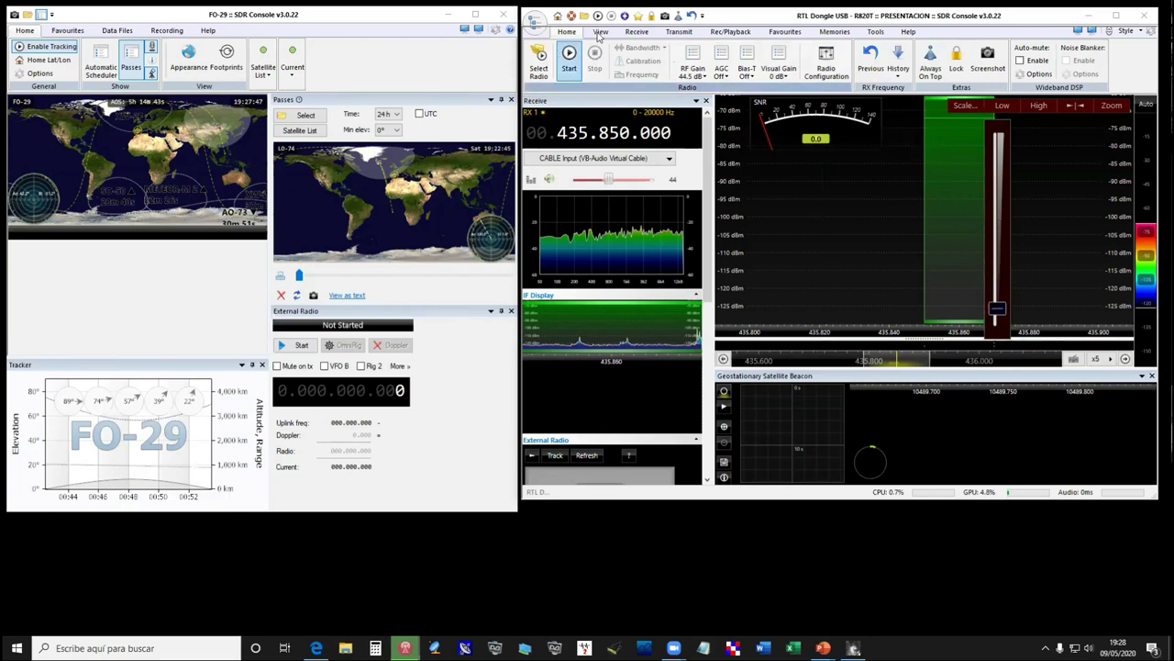
click(572, 57)
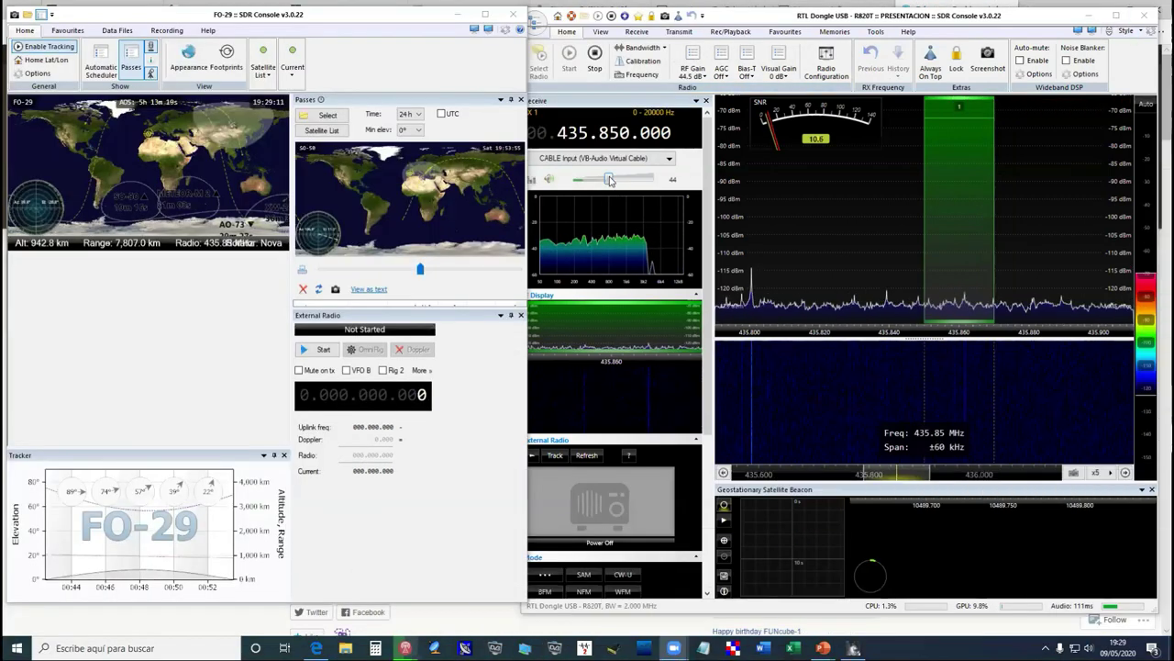
- Reduce the receiver's audio volume to 25
drag(610, 180, 592, 180)
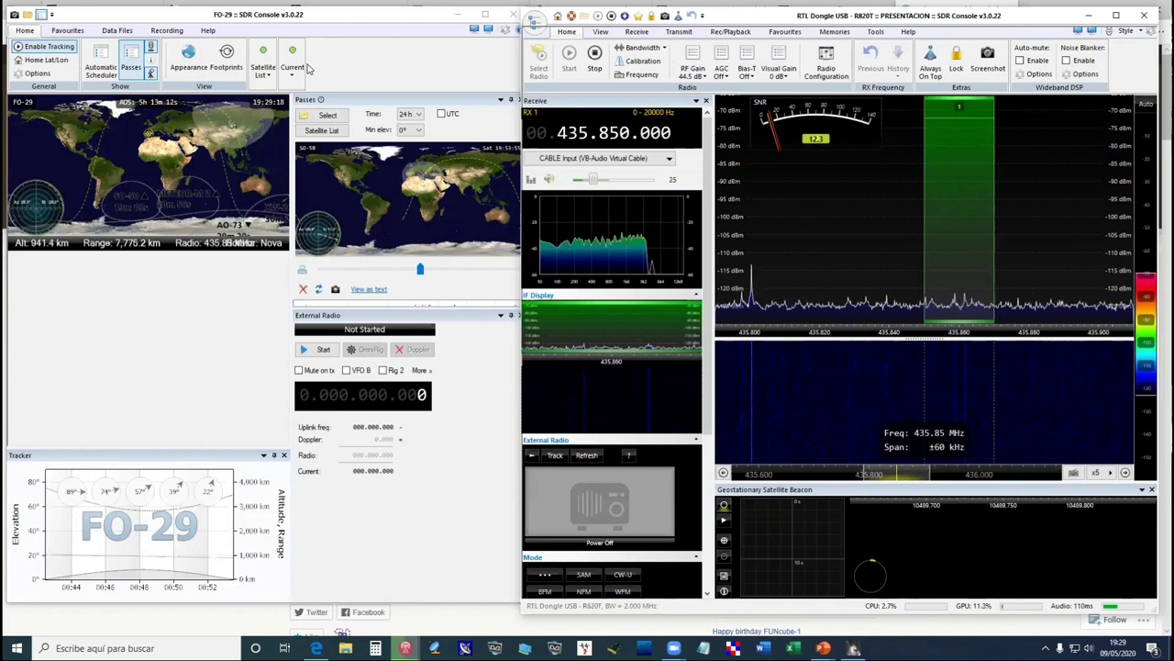
click(191, 280)
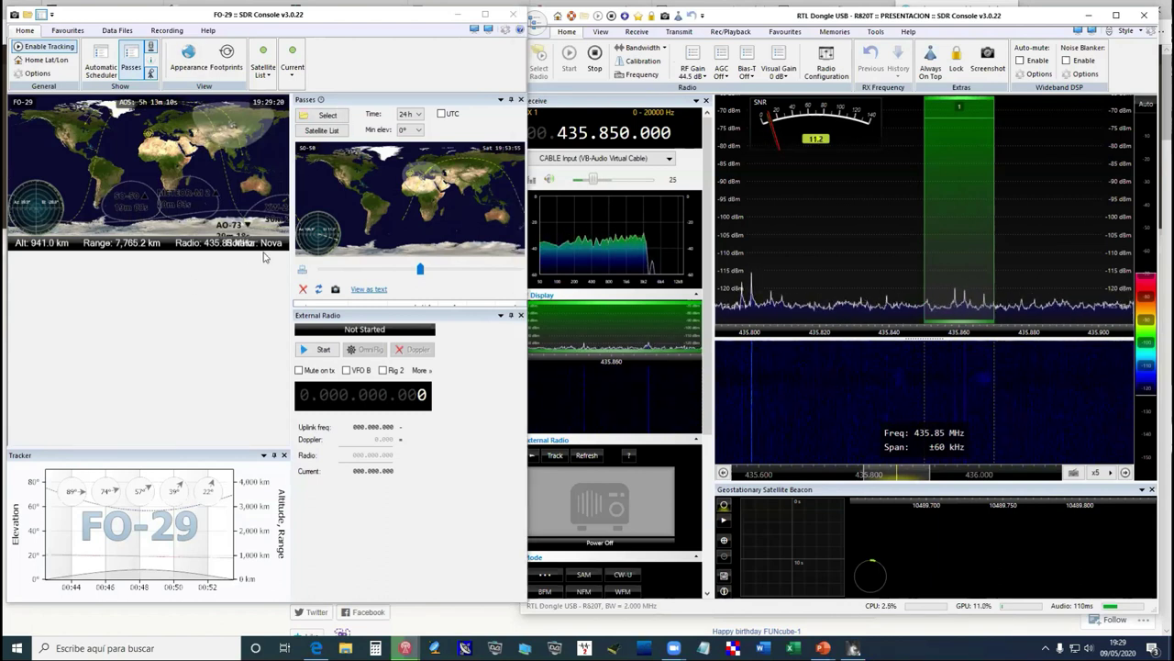
- Start the external radio connection and enable VFO B, then briefly check the radio's additional diagnostics
click(292, 68)
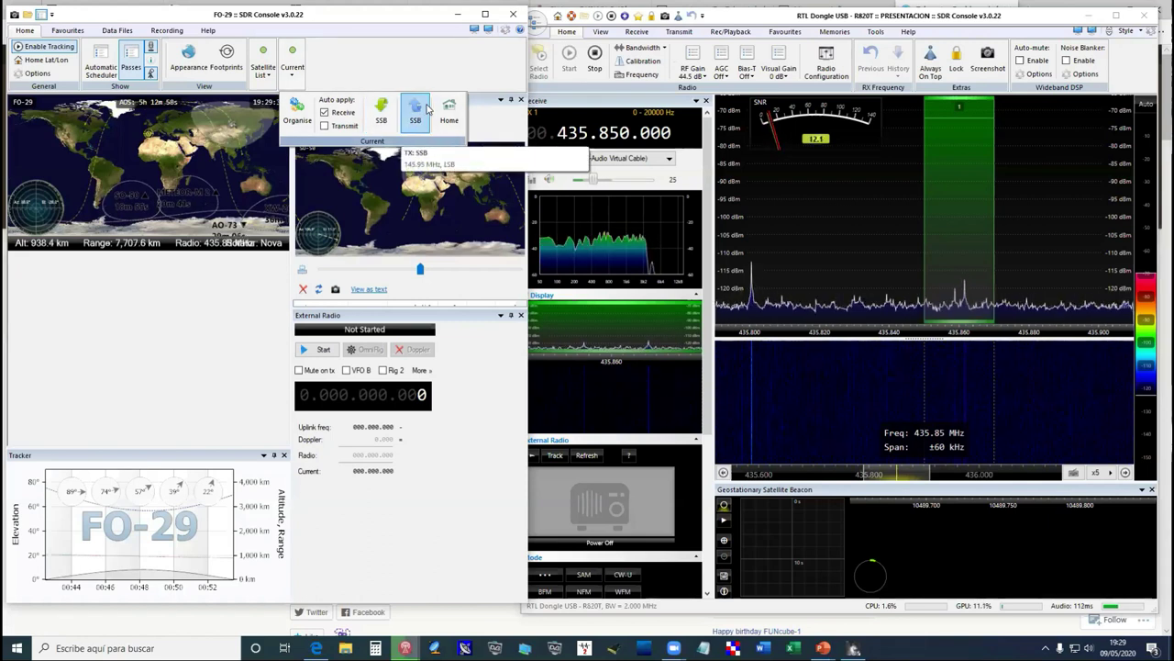
click(399, 62)
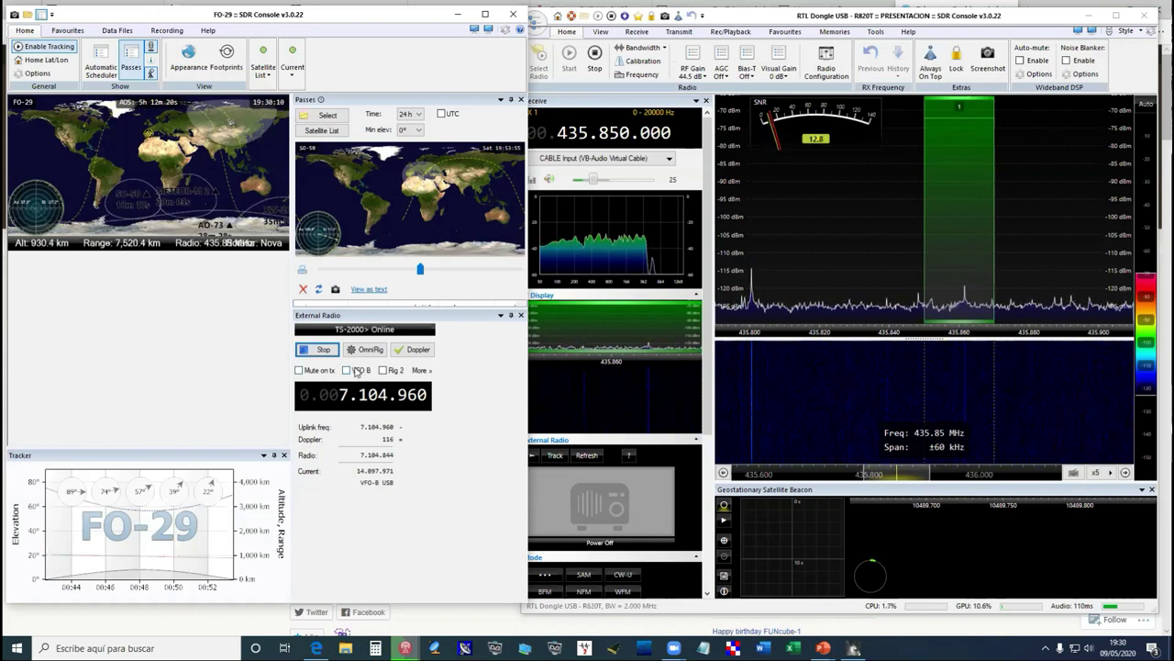
click(421, 370)
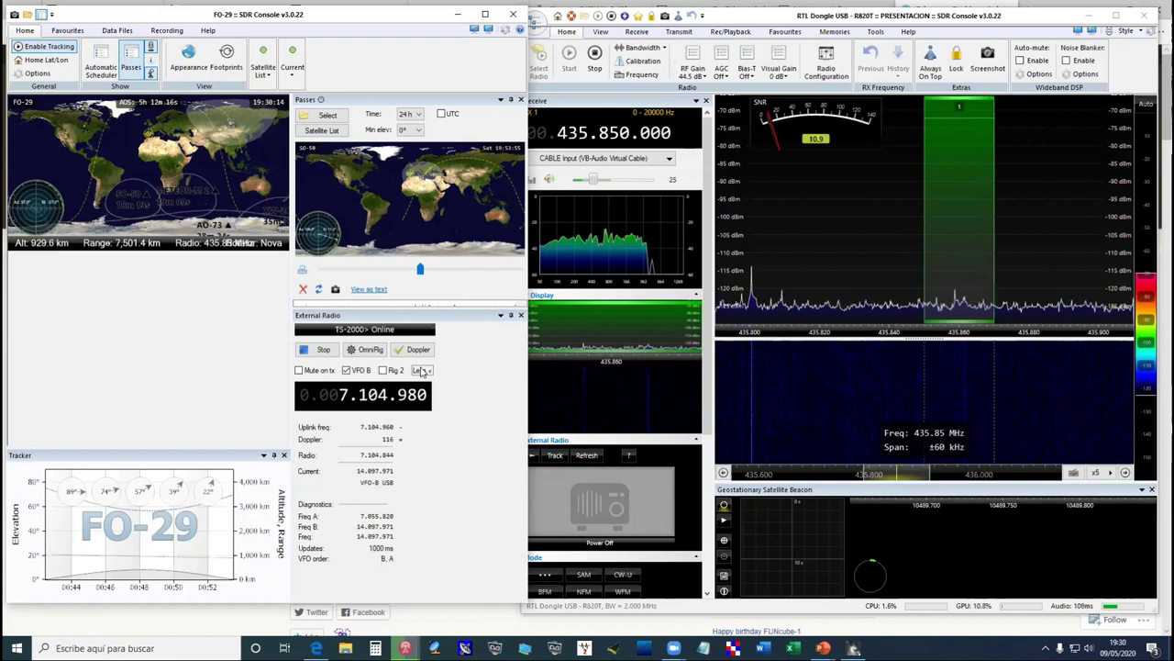
click(420, 370)
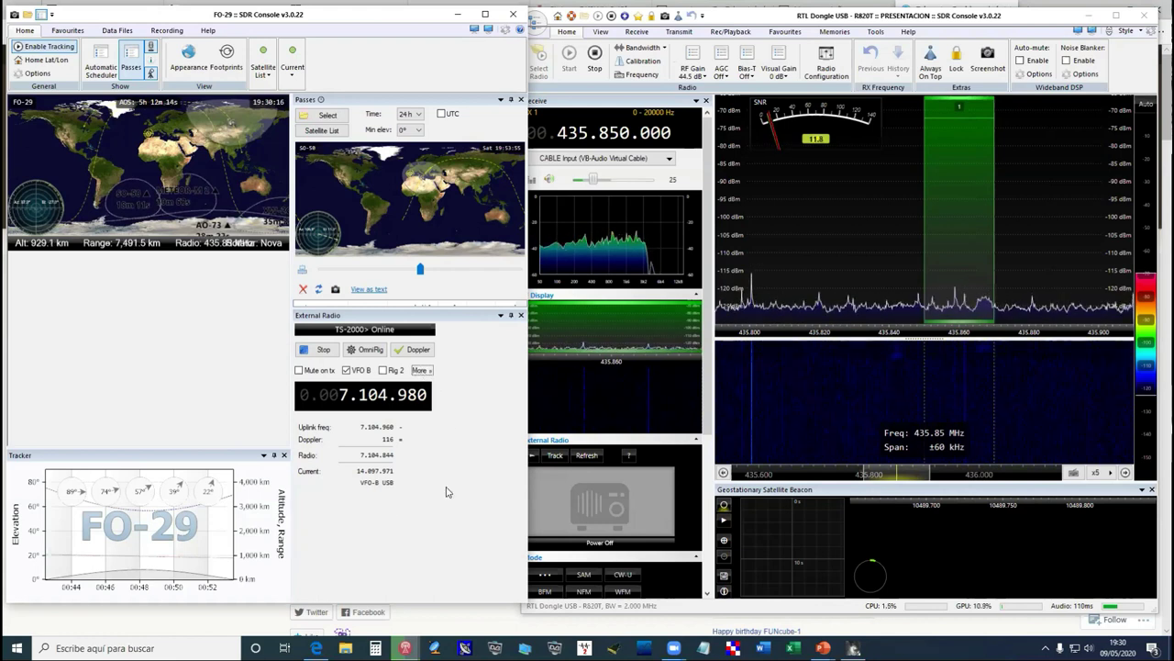
- Enable automatic applying of the transmit frequency and load FO-29's SSB uplink of 145.950 MHz into the external radio
click(292, 62)
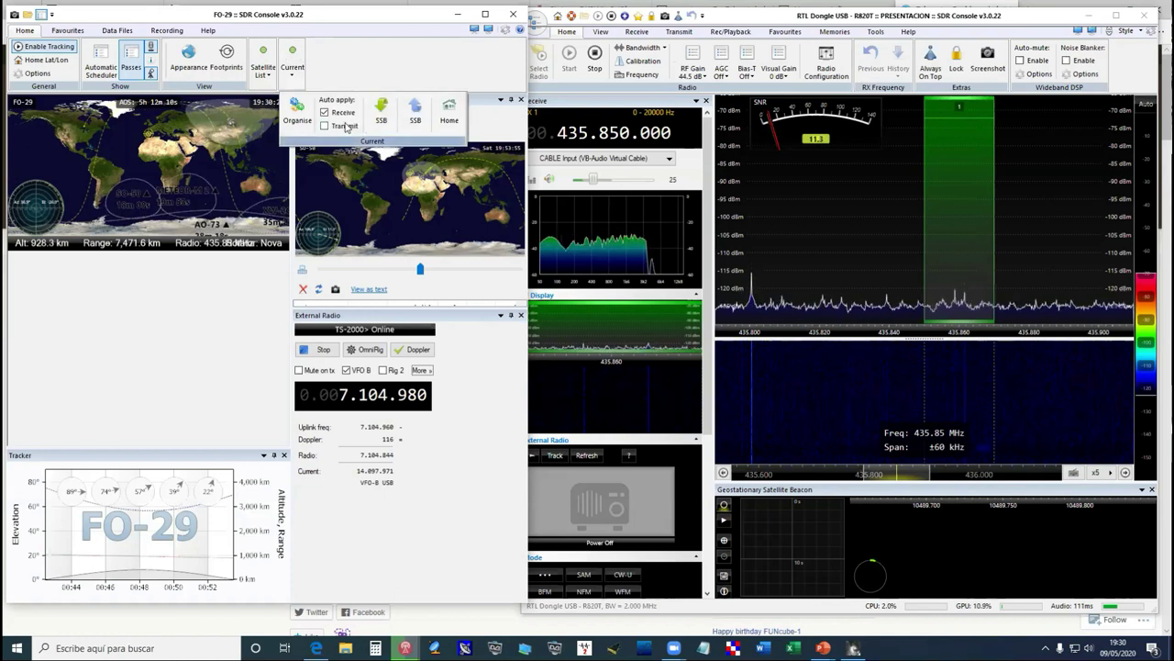
click(401, 119)
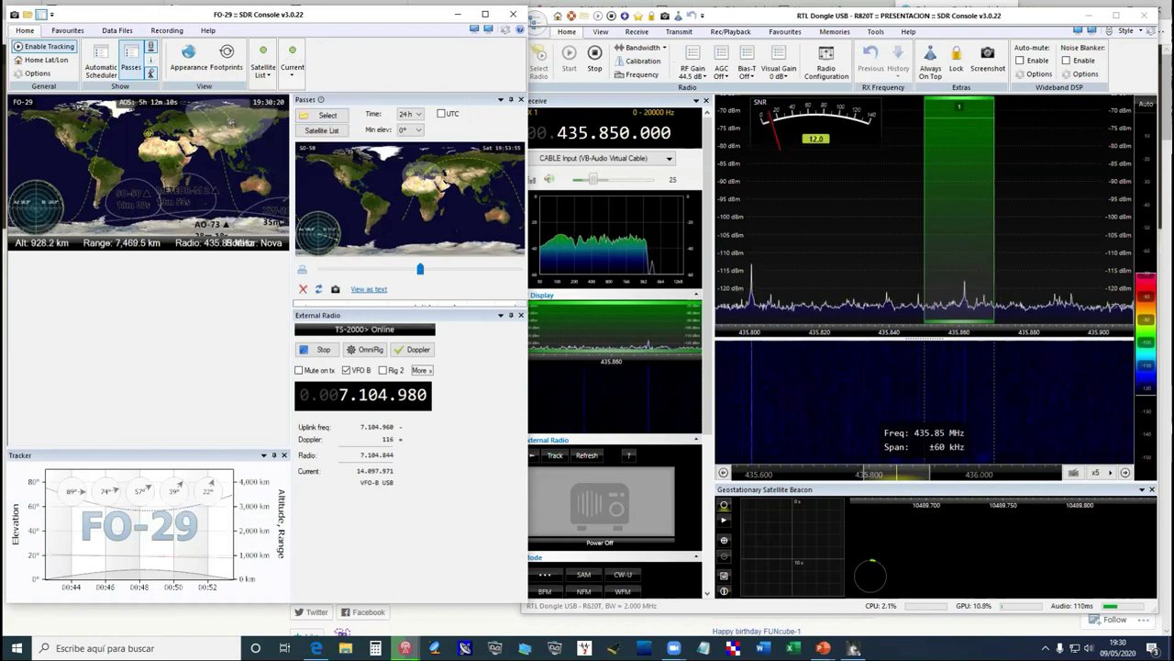
click(292, 62)
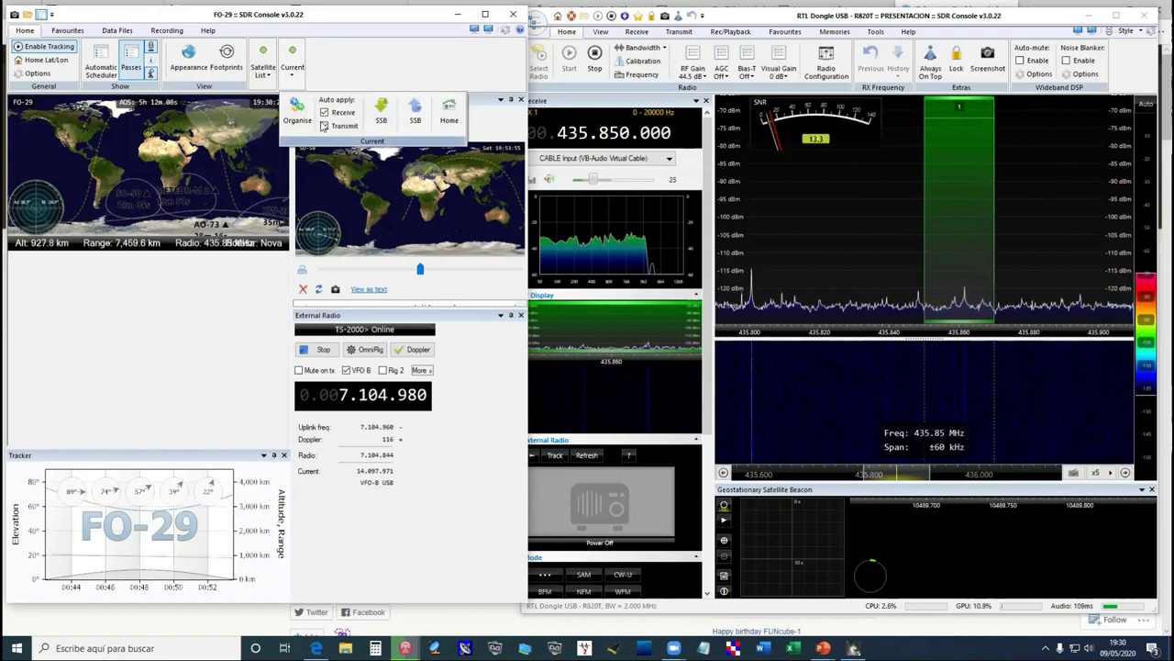
click(416, 112)
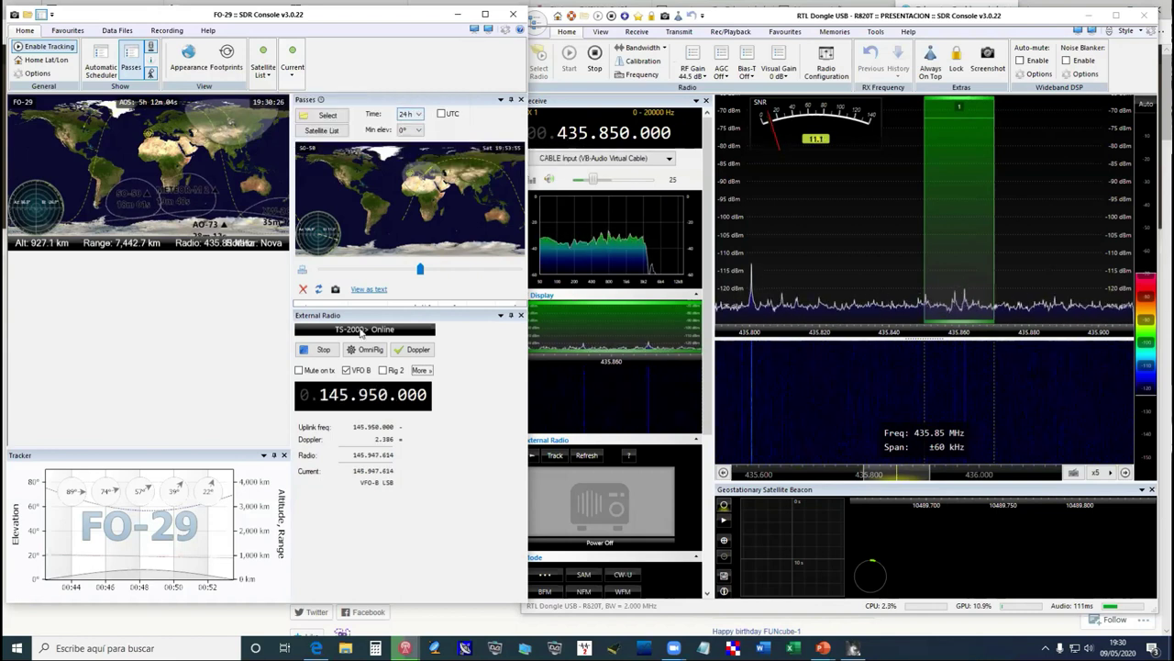
- Reapply FO-29's predefined SSB receive and SSB transmit frequencies
click(294, 72)
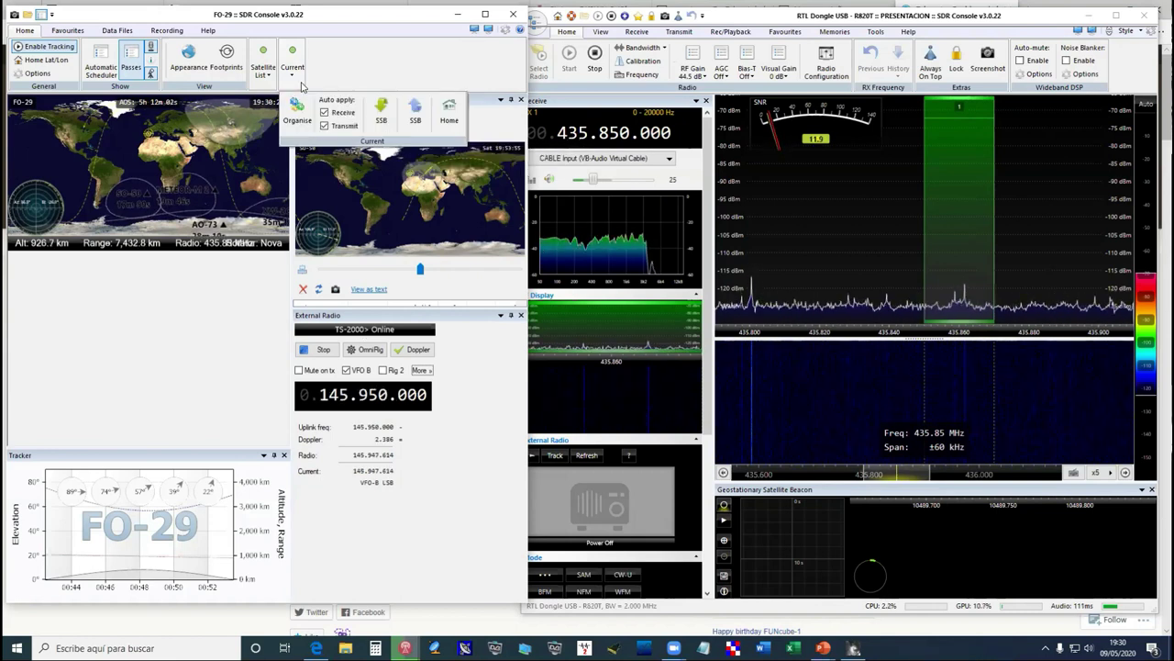
click(390, 122)
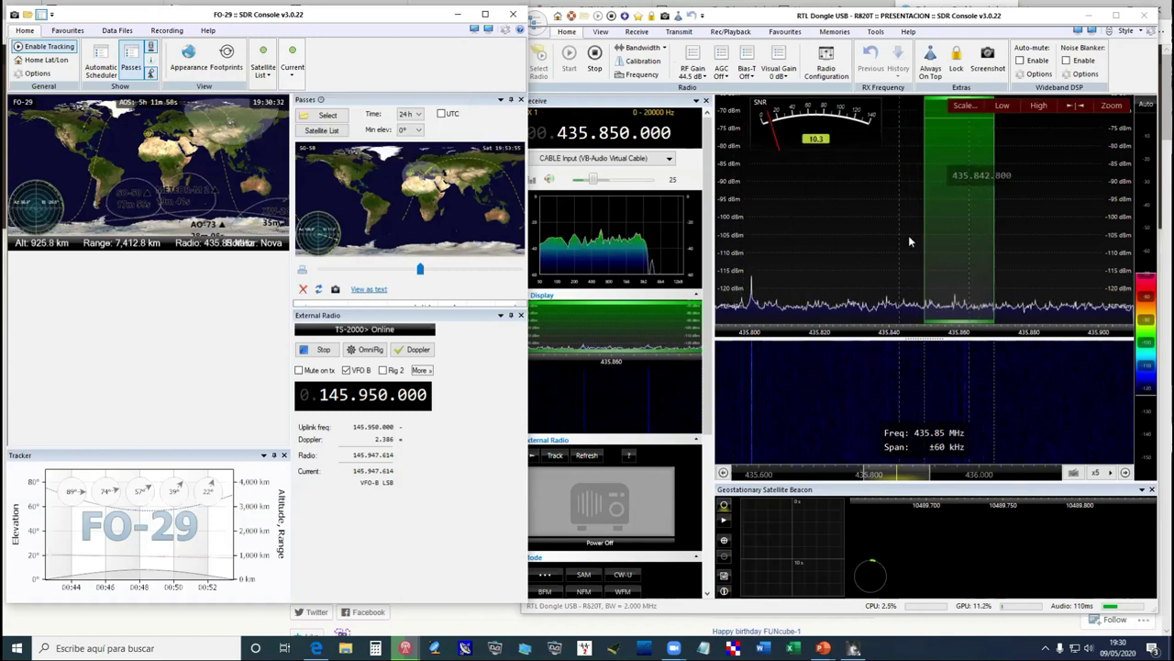
click(292, 67)
click(414, 113)
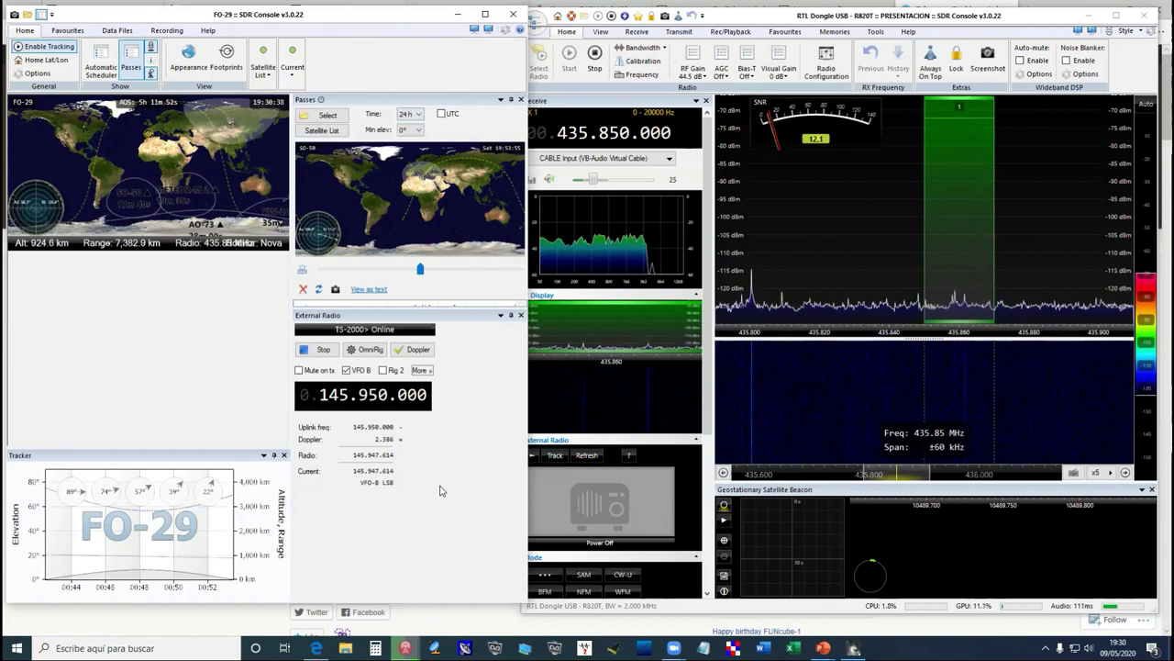
- Turn off the external radio's Doppler correction and retune the receiver across FO-29's passband, including 435.825.150, 435.867.750 and 435.820.450
click(872, 268)
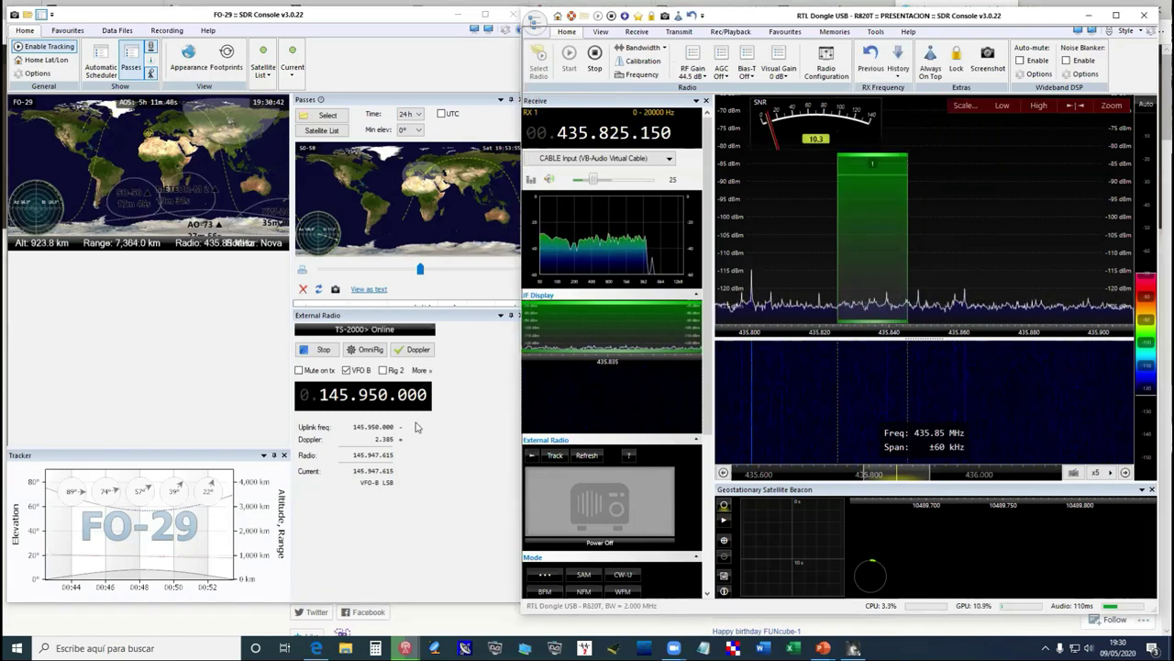
click(418, 348)
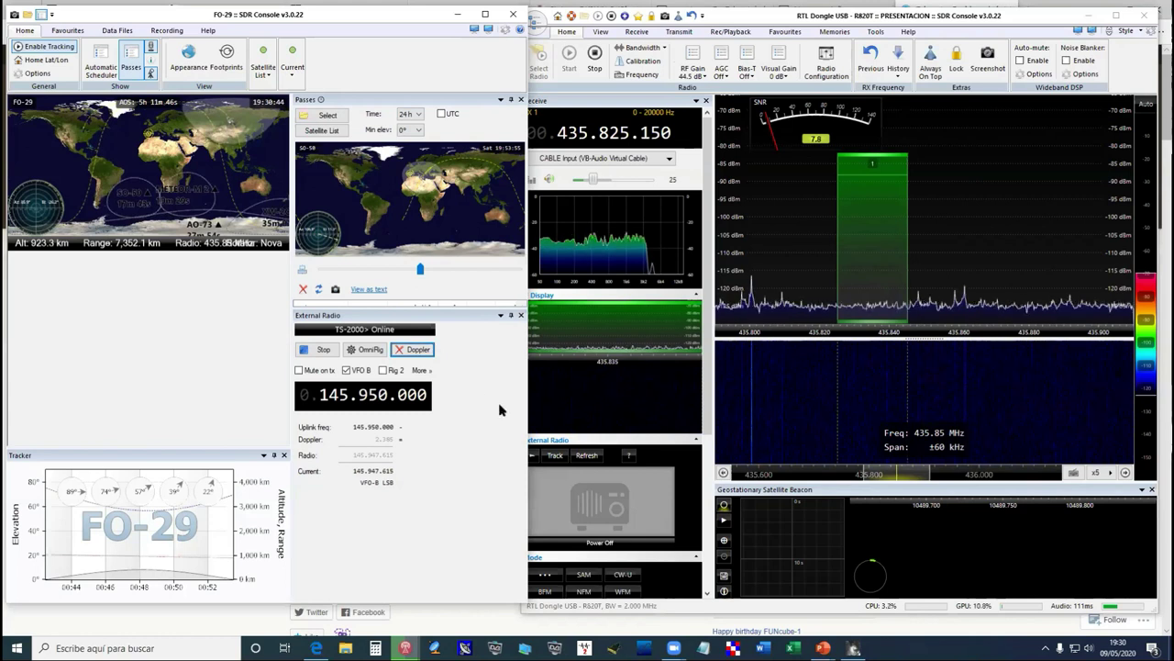
click(1020, 235)
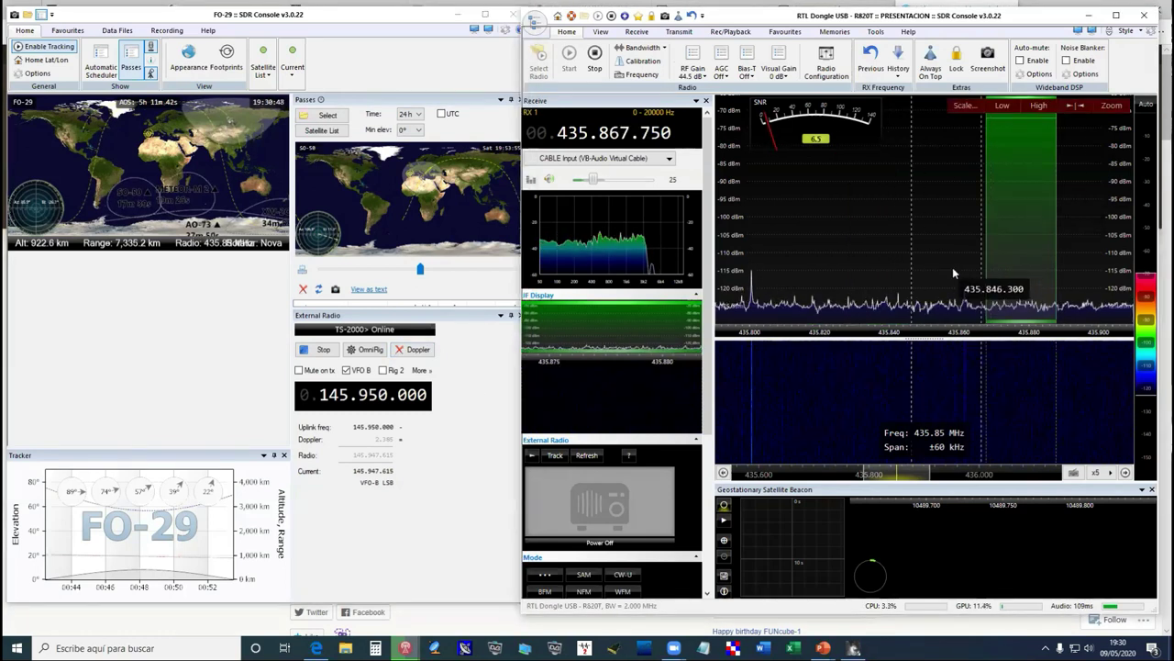
click(856, 276)
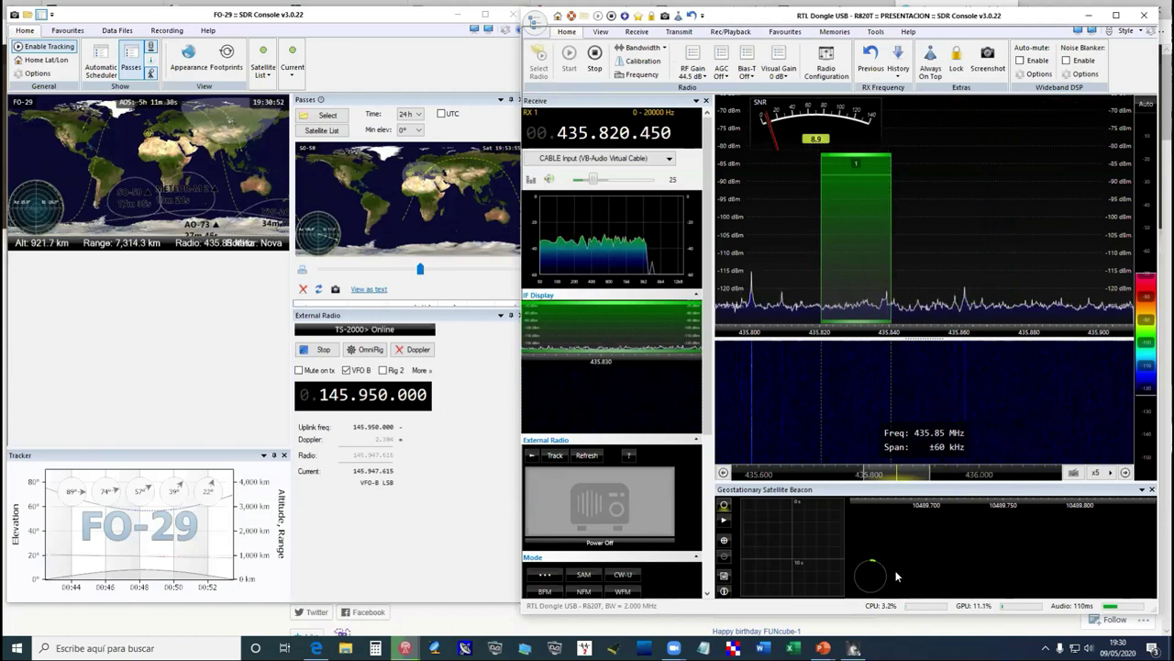
click(1049, 316)
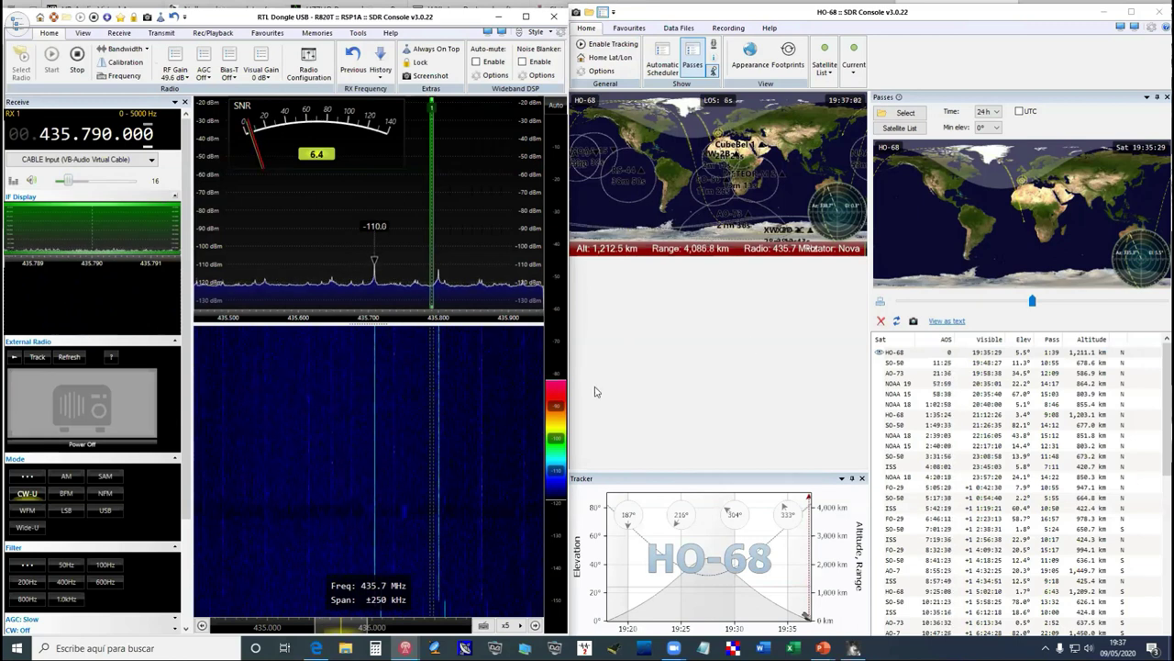
- Switch the receiver's demodulation mode to WFM
scroll(177, 532, down, 1)
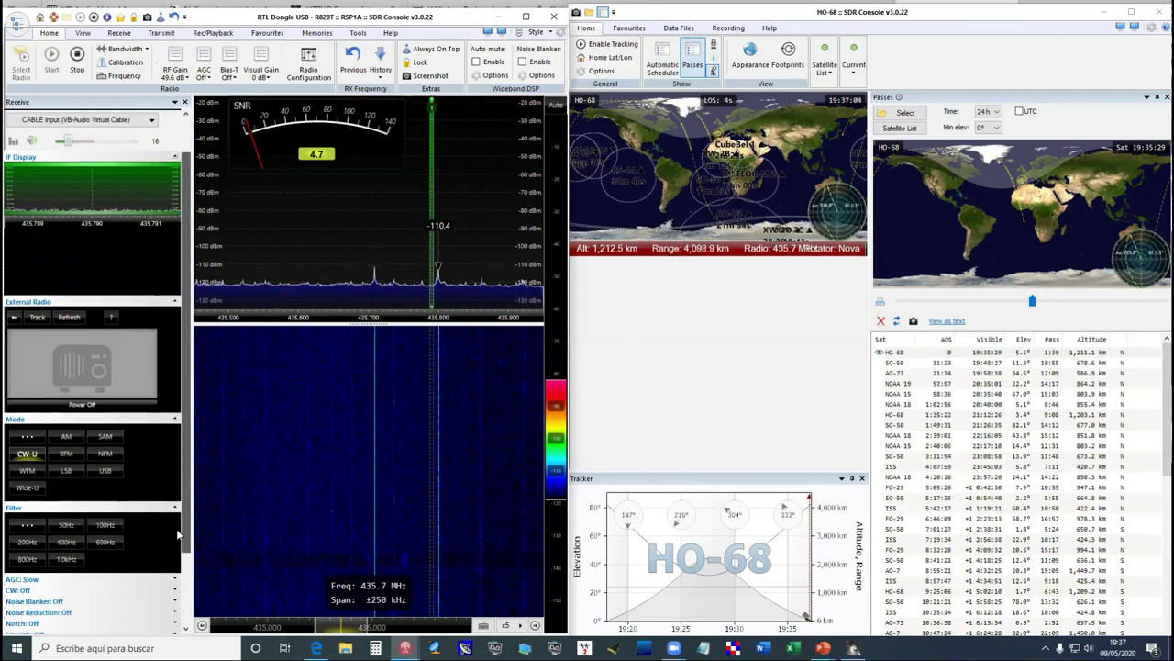
scroll(177, 532, down, 1)
click(26, 447)
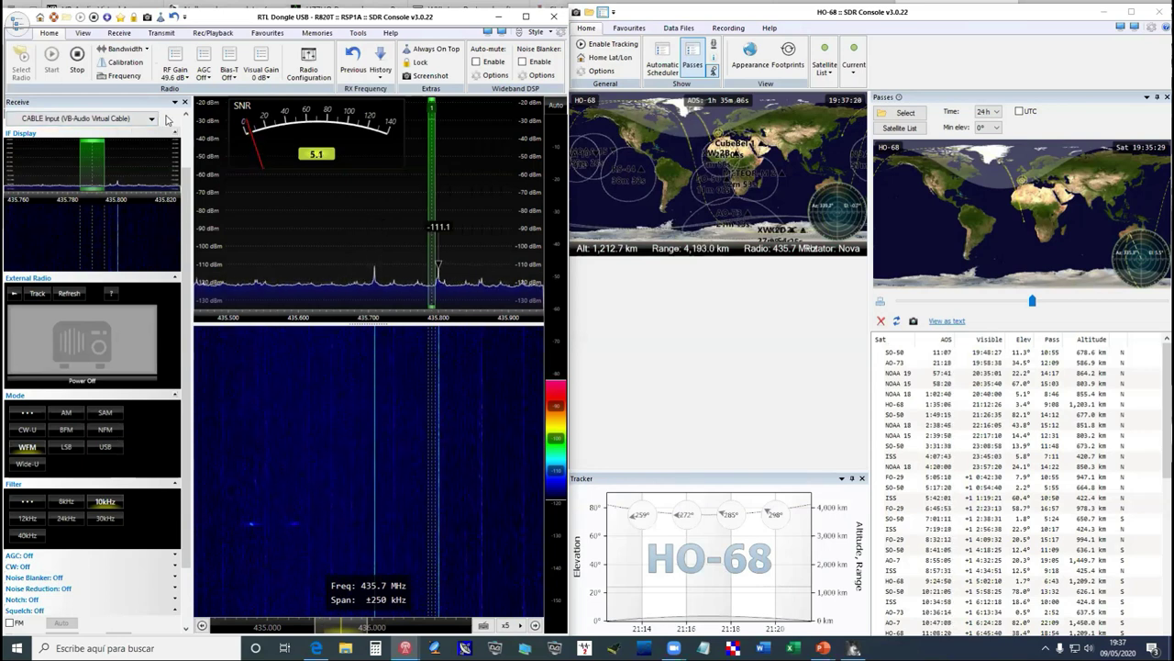
scroll(184, 126, up, 2)
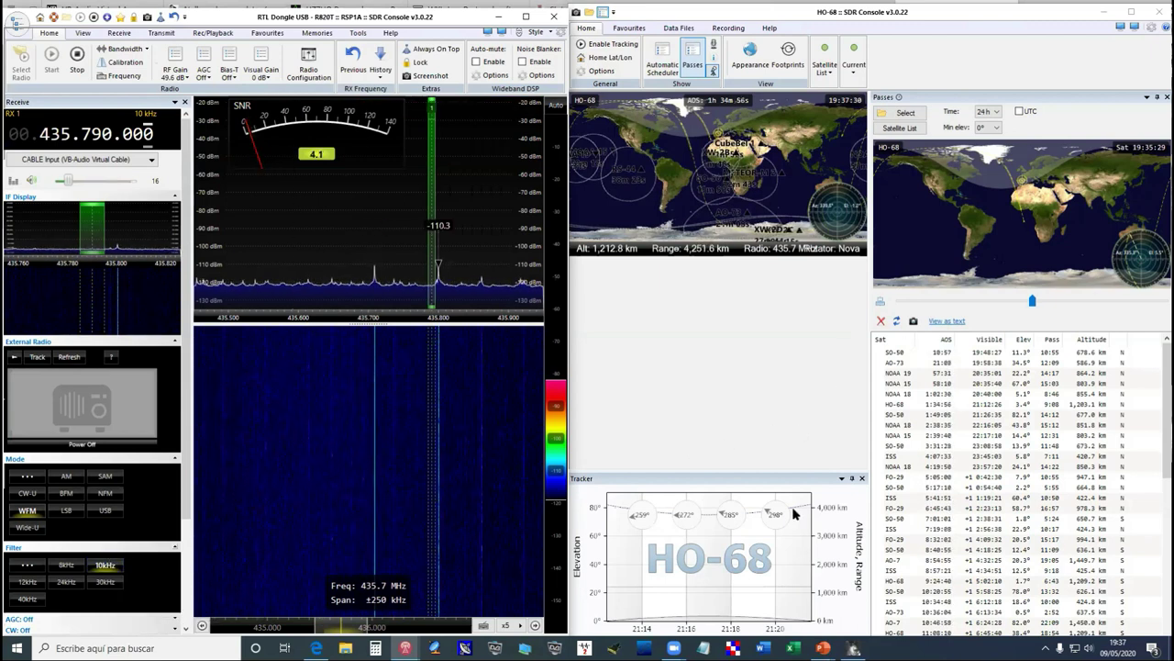
- Bring up WXtoImg and quit it, accepting the quit confirmation
click(853, 648)
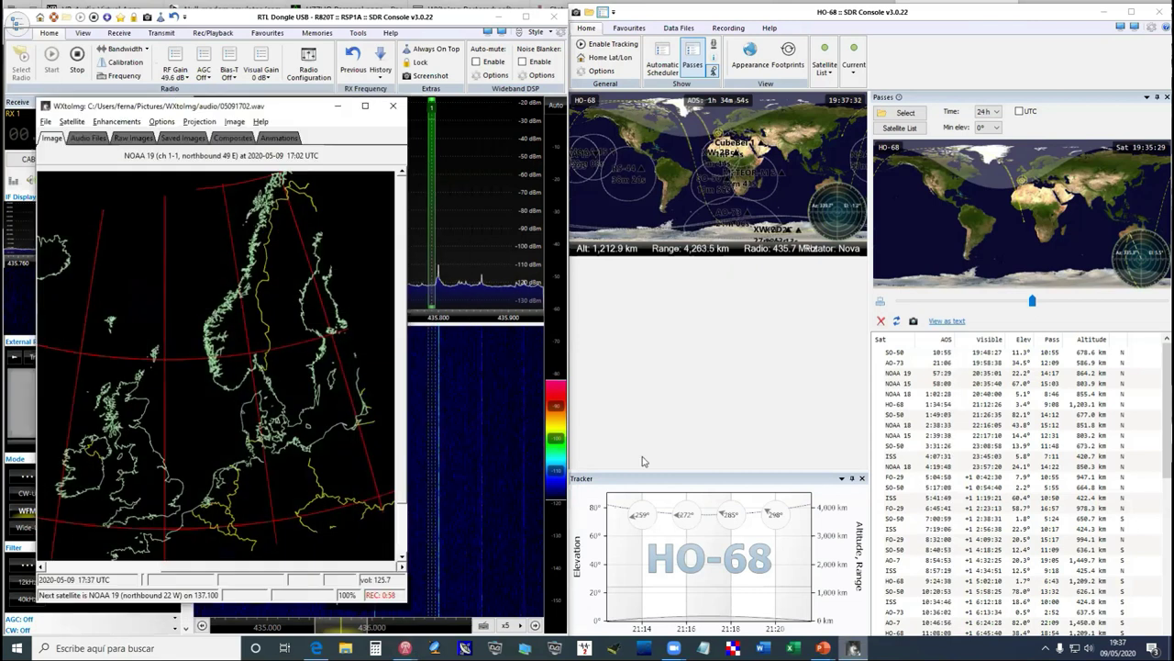
click(393, 106)
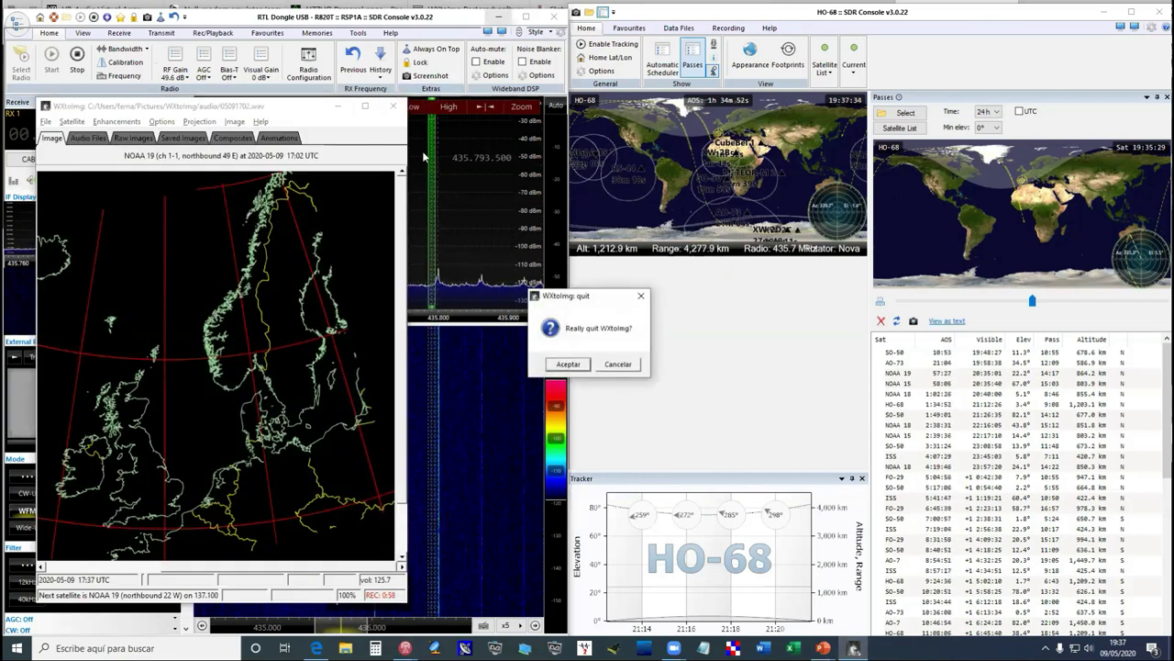
click(562, 368)
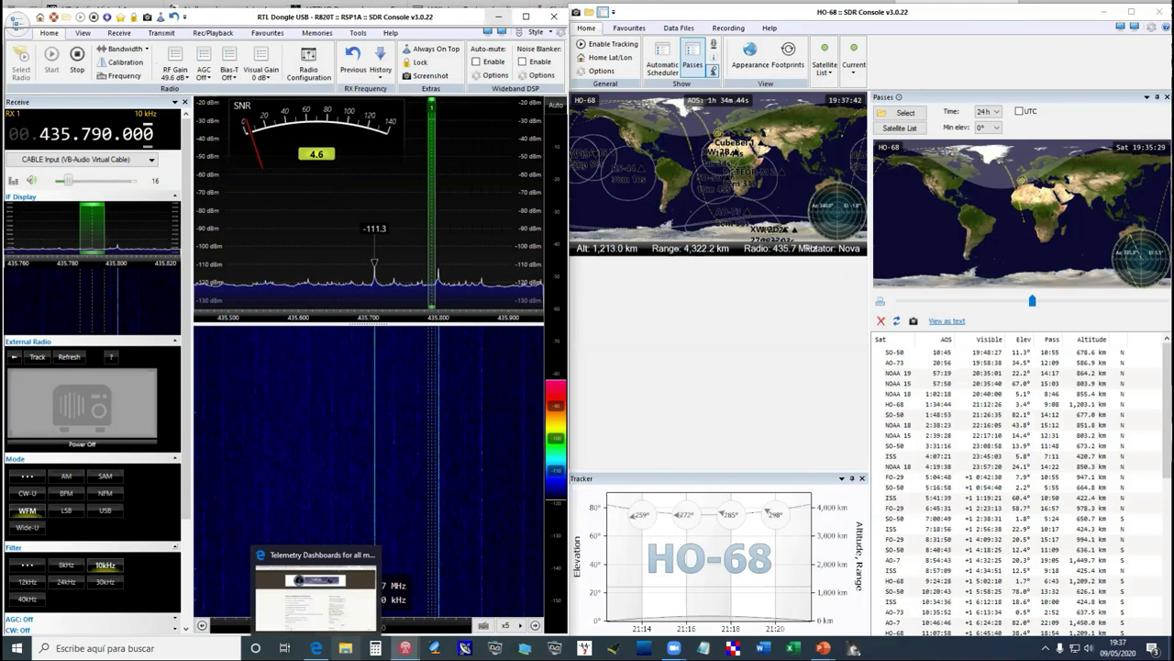
- Switch to File Explorer and open the SAT_TELEMETRY folder inside Radio on drive C:
click(345, 647)
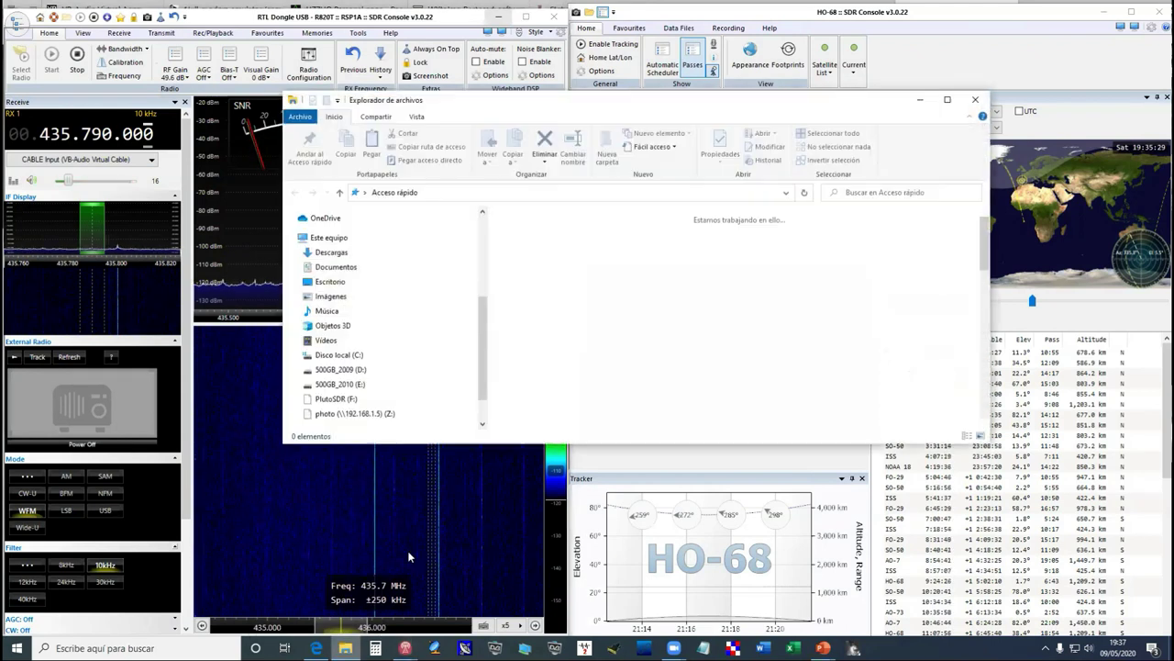
scroll(385, 323, down, 5)
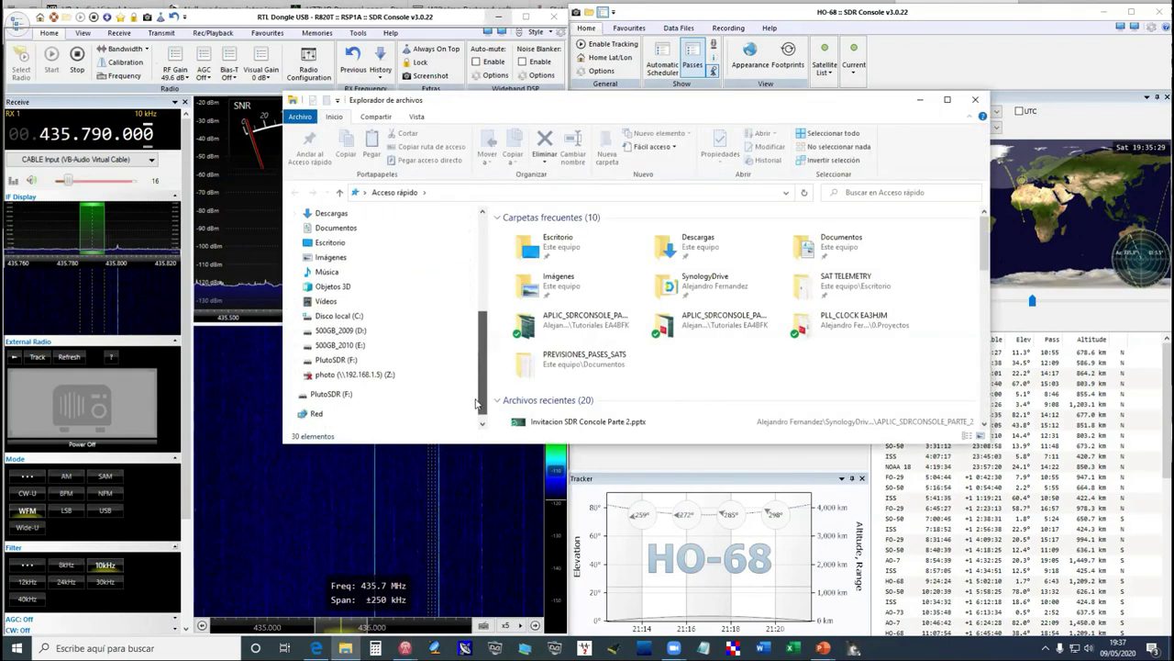
click(367, 317)
double_click(556, 309)
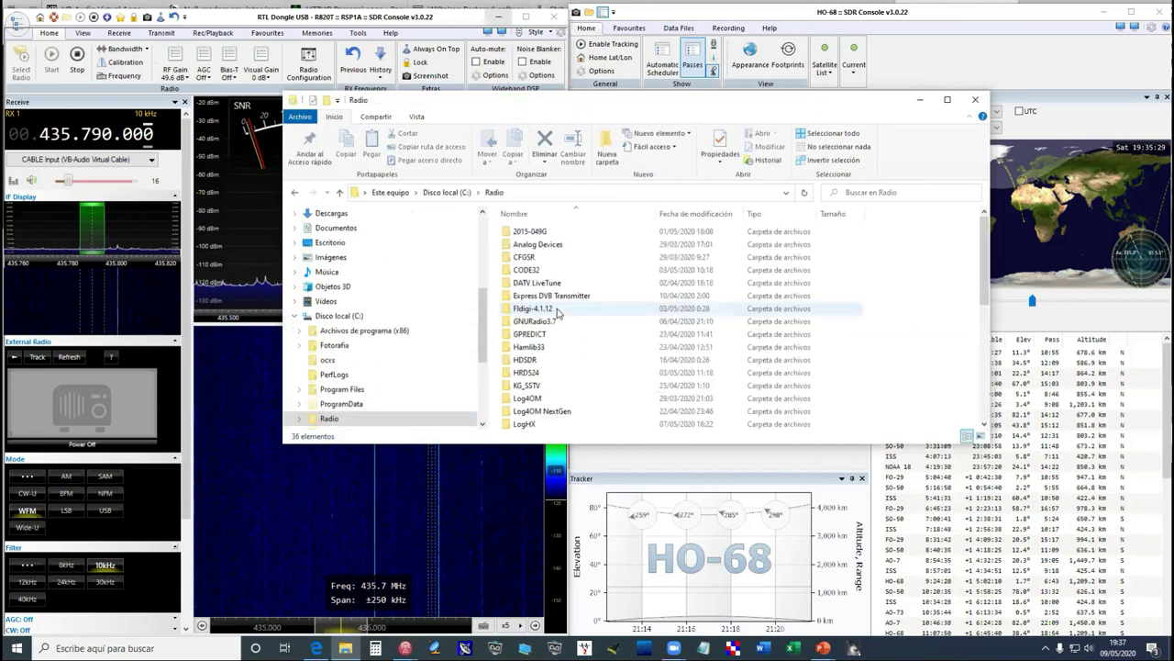
scroll(557, 313, down, 4)
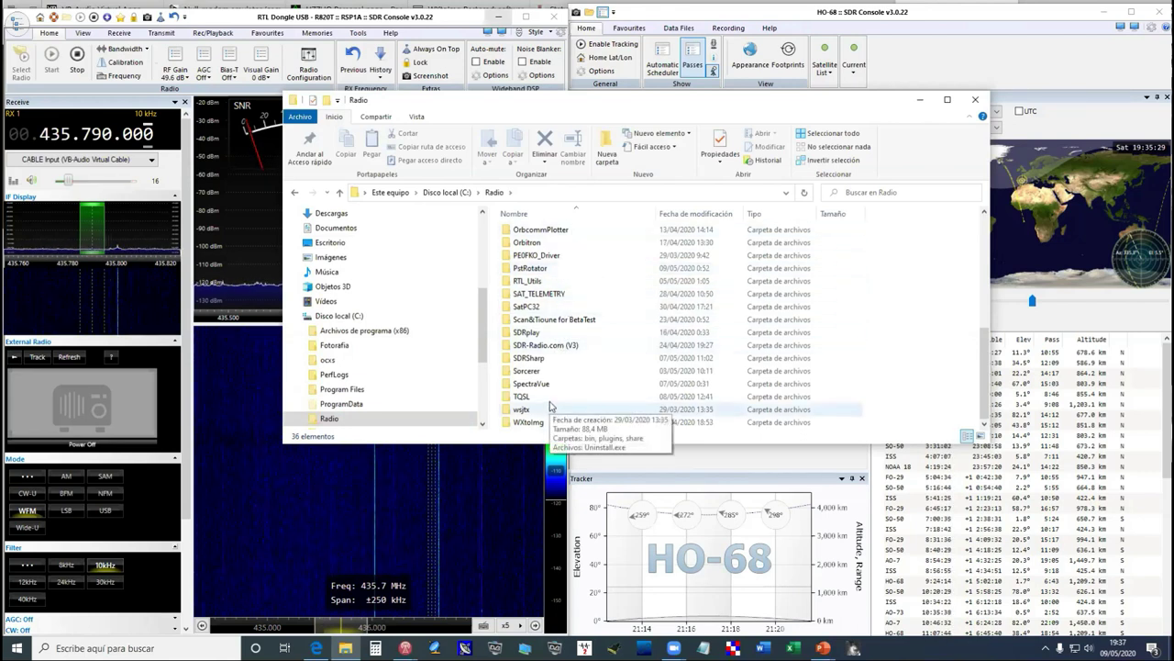
scroll(561, 339, up, 1)
double_click(565, 335)
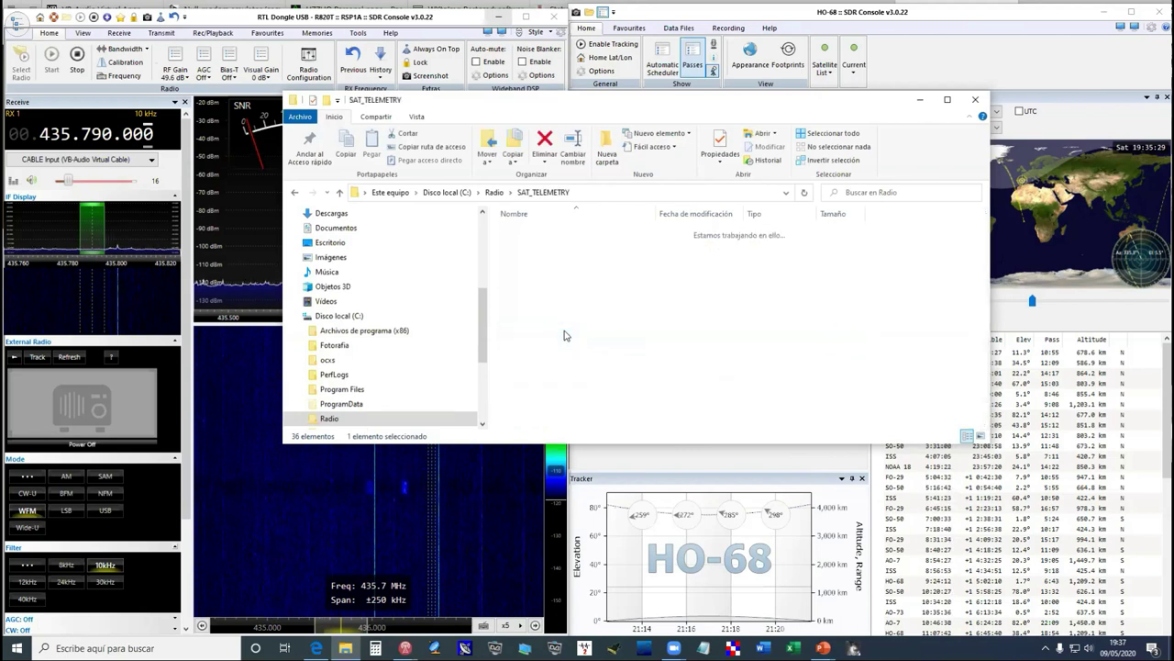
- Launch hs_soundmodem.exe from the SoundModem folder, minimize File Explorer and place the modem window over the receiver's spectrum
click(584, 374)
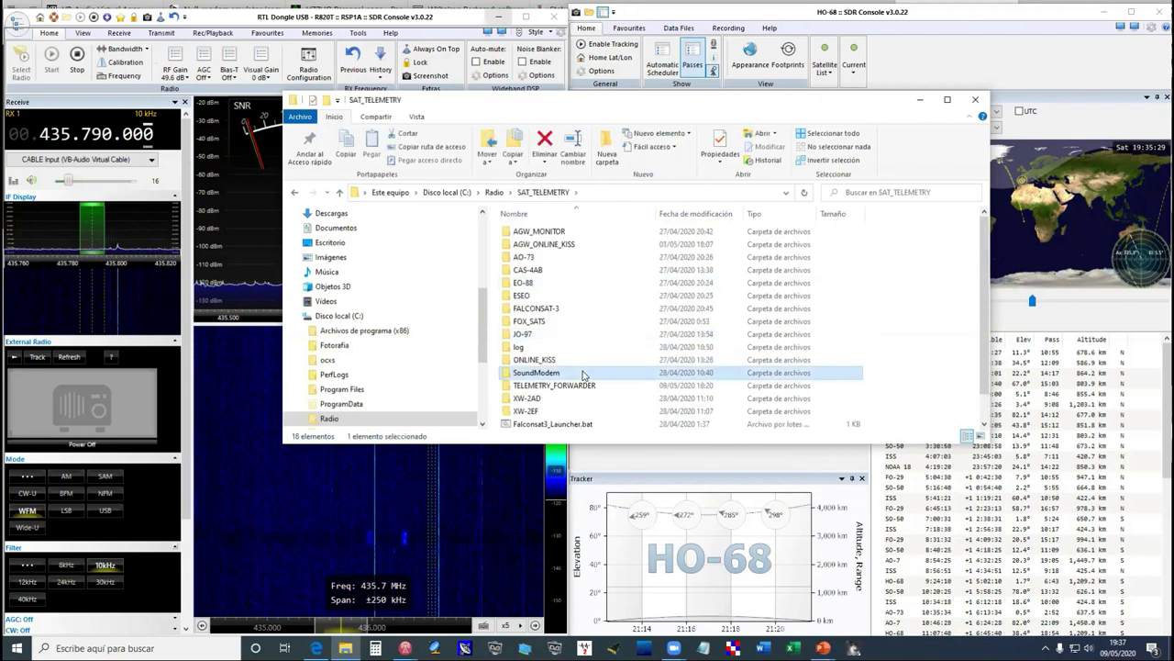
double_click(584, 375)
click(509, 246)
double_click(509, 246)
drag(401, 101, 444, 216)
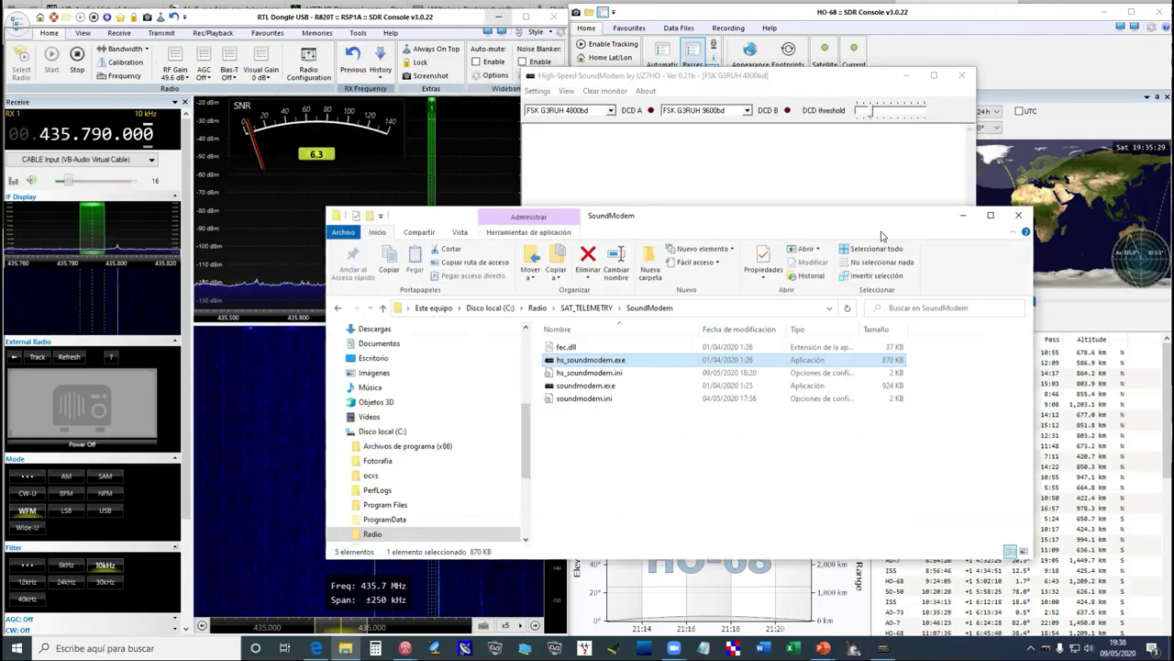
click(962, 214)
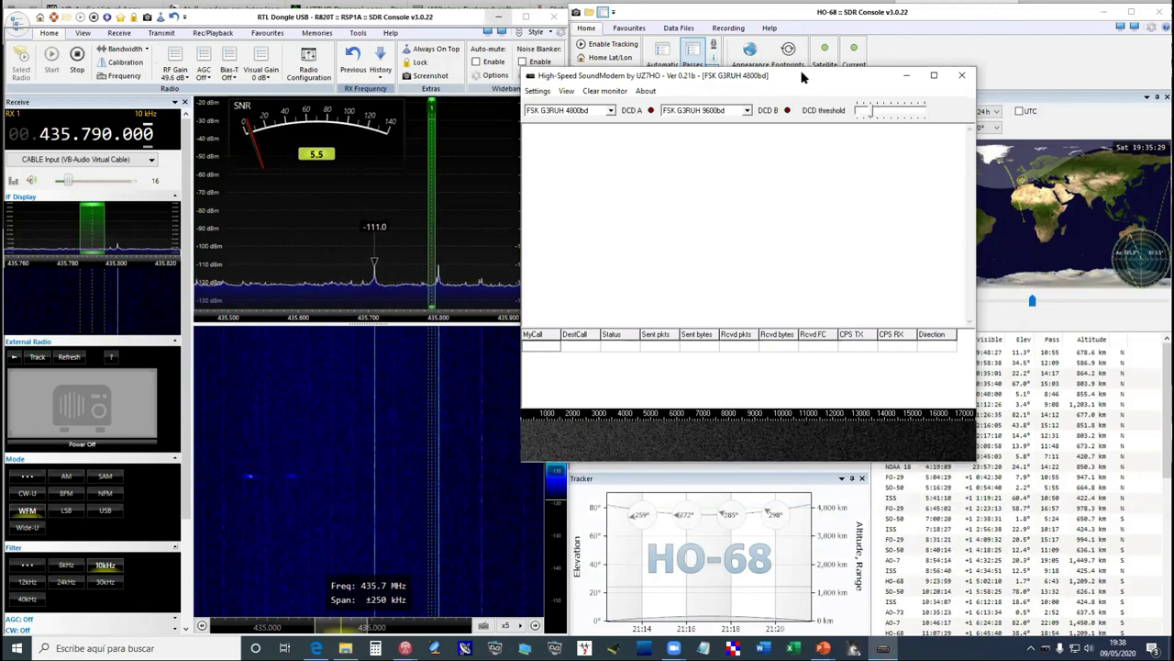
drag(801, 77, 611, 96)
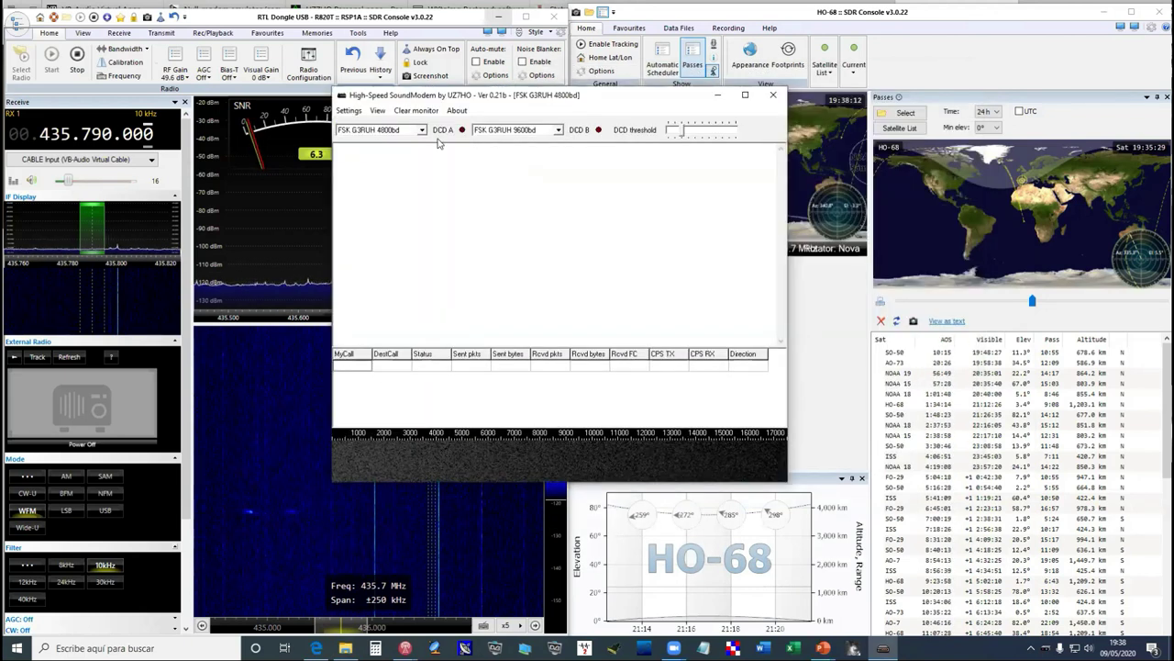
- Configure the SoundModem devices with CABLE Output (VB-Audio Virtual) as the sound card's input device
click(350, 111)
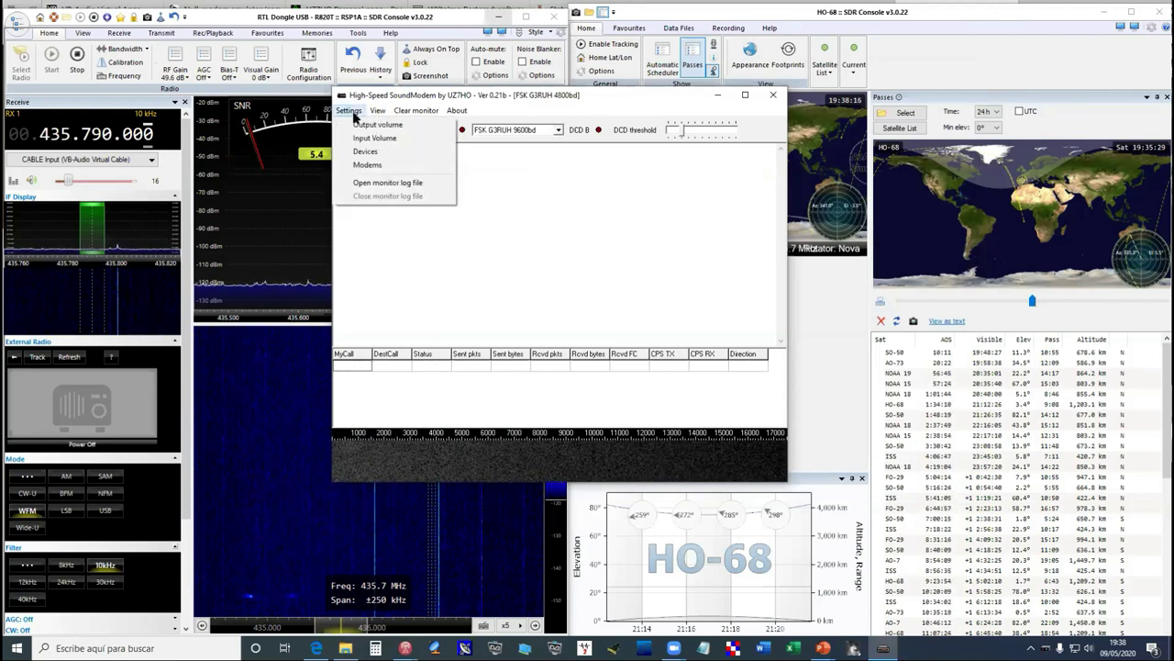
click(404, 159)
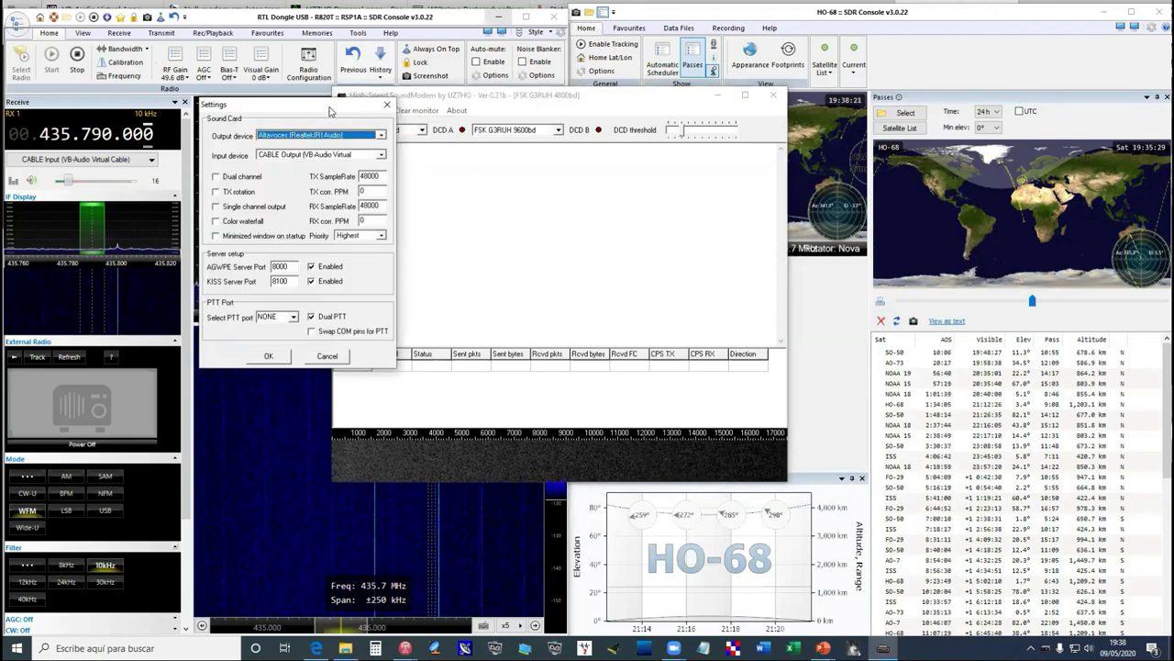
drag(331, 111, 631, 138)
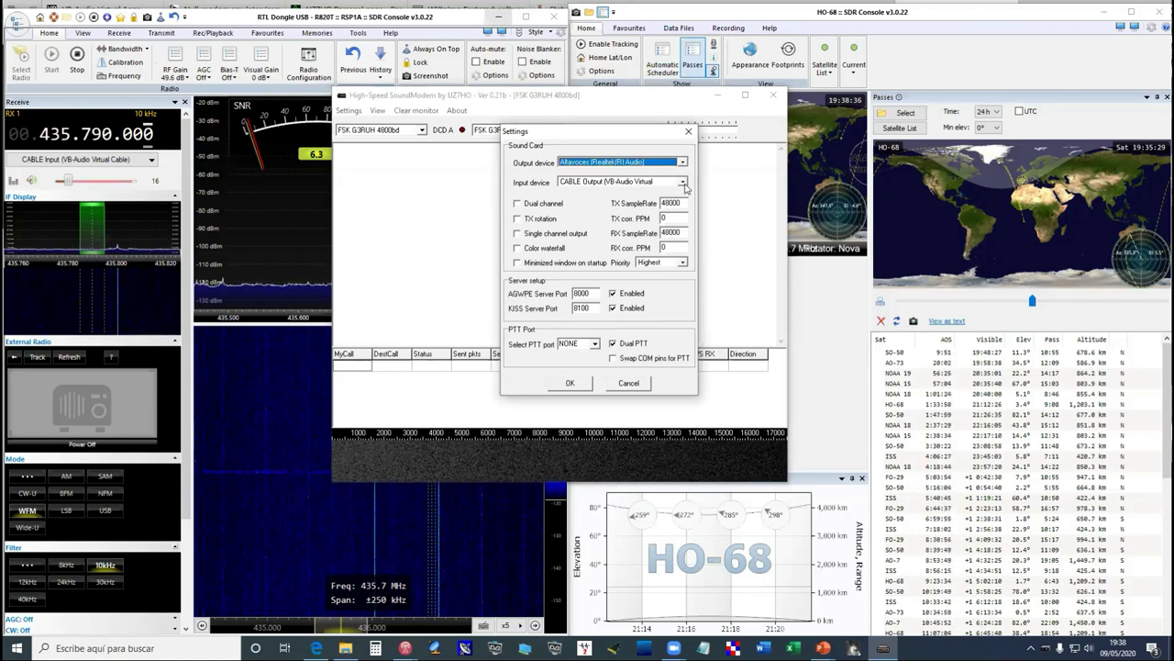
click(684, 183)
click(683, 183)
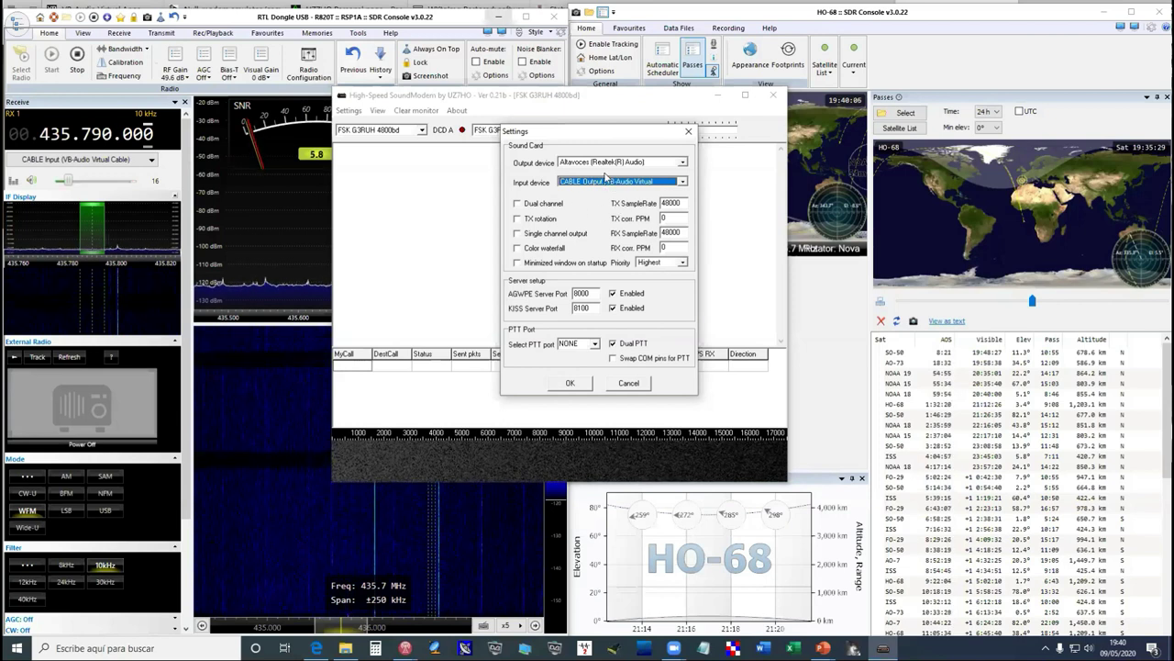
click(576, 384)
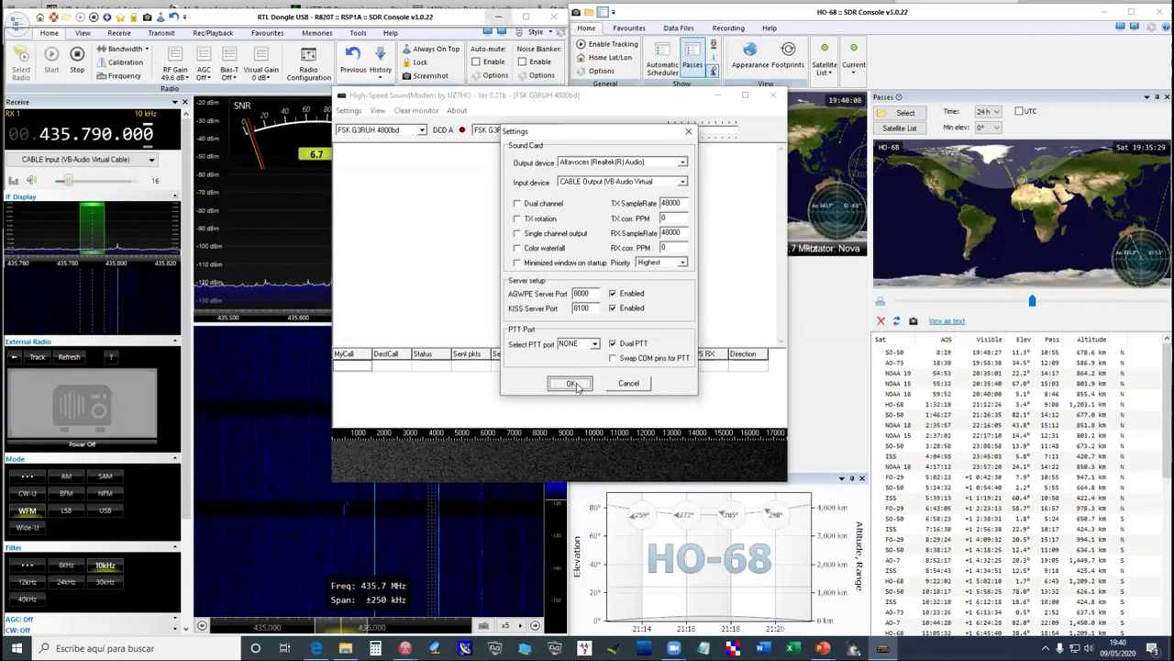
- Set the modem type of channel A to FSK G3RUH 4800bd in the modem settings
click(349, 110)
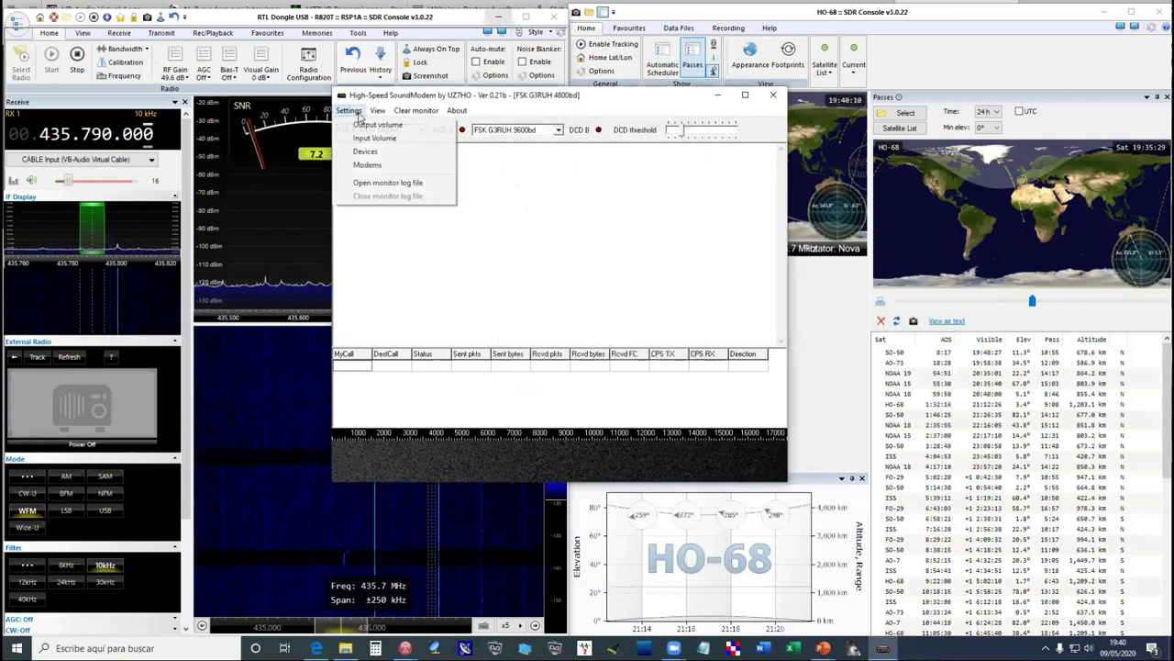
click(374, 172)
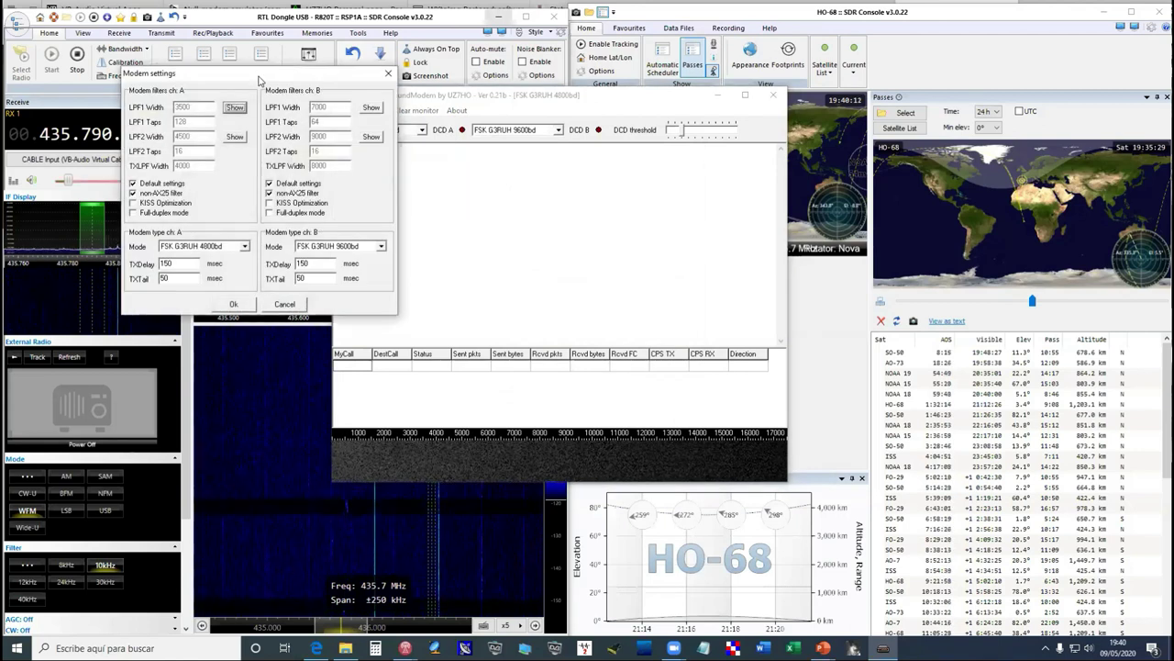
drag(275, 79, 641, 116)
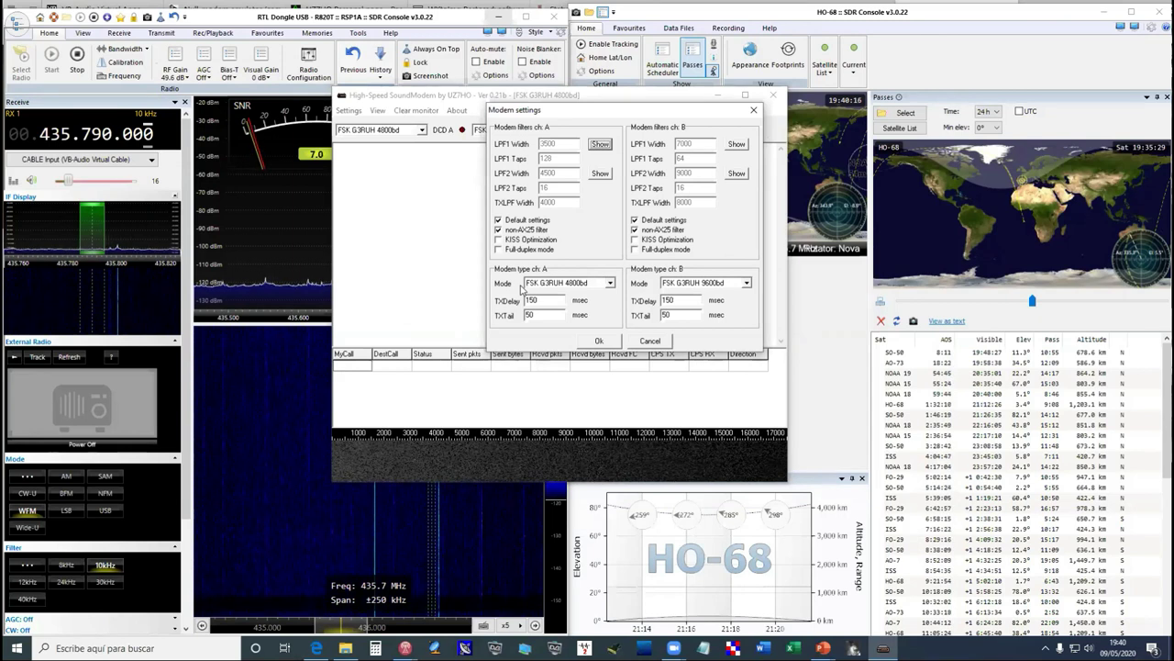
click(610, 282)
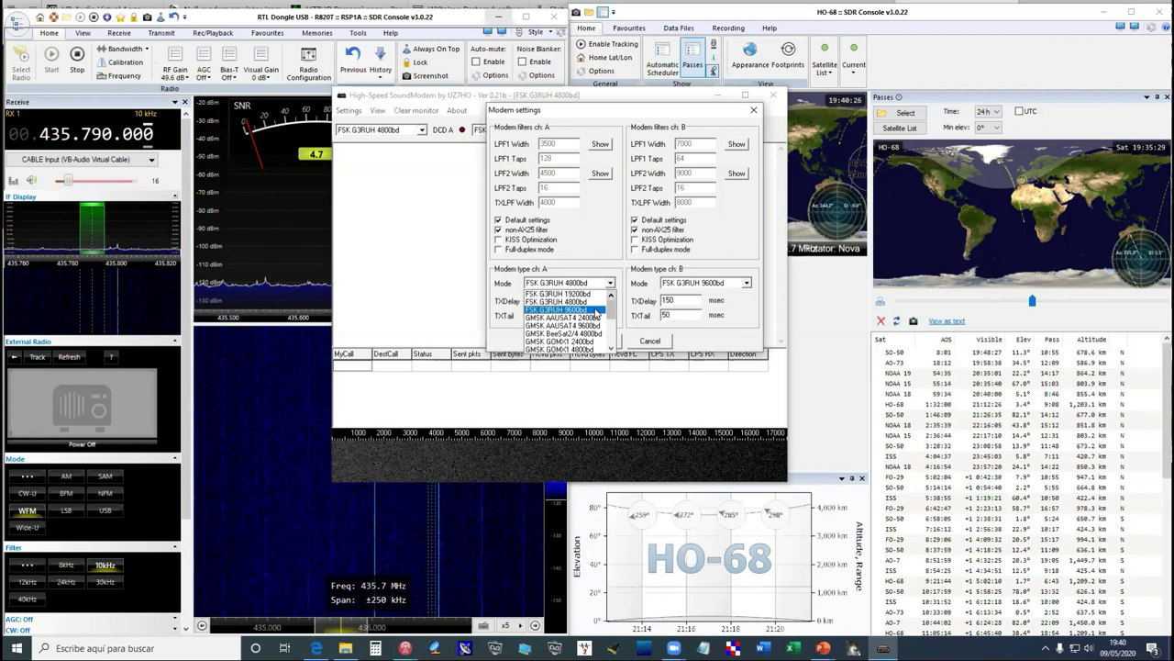
scroll(605, 311, down, 1)
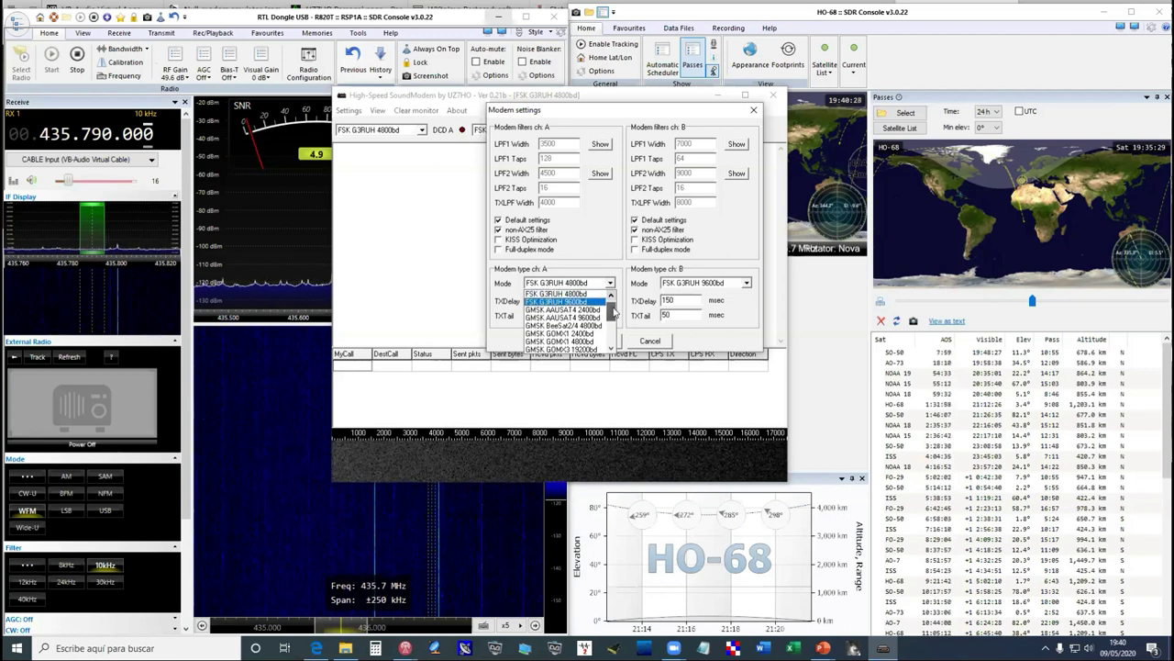
mouse_move(614, 317)
mouse_down()
mouse_move(610, 346)
mouse_move(603, 305)
mouse_up()
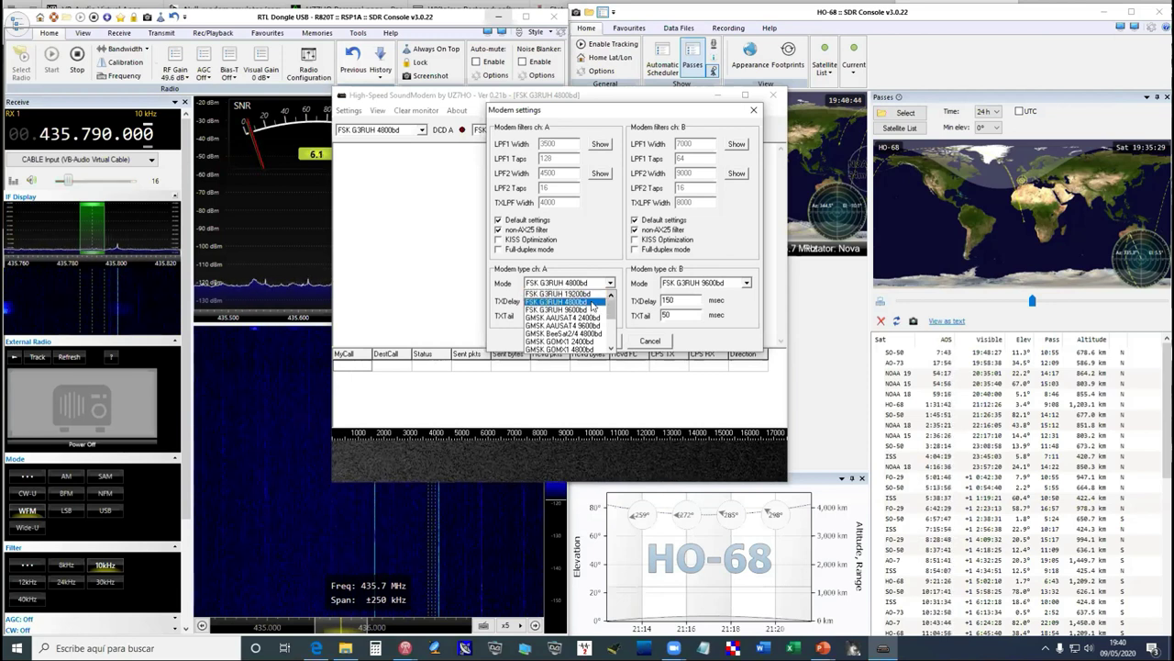
click(592, 302)
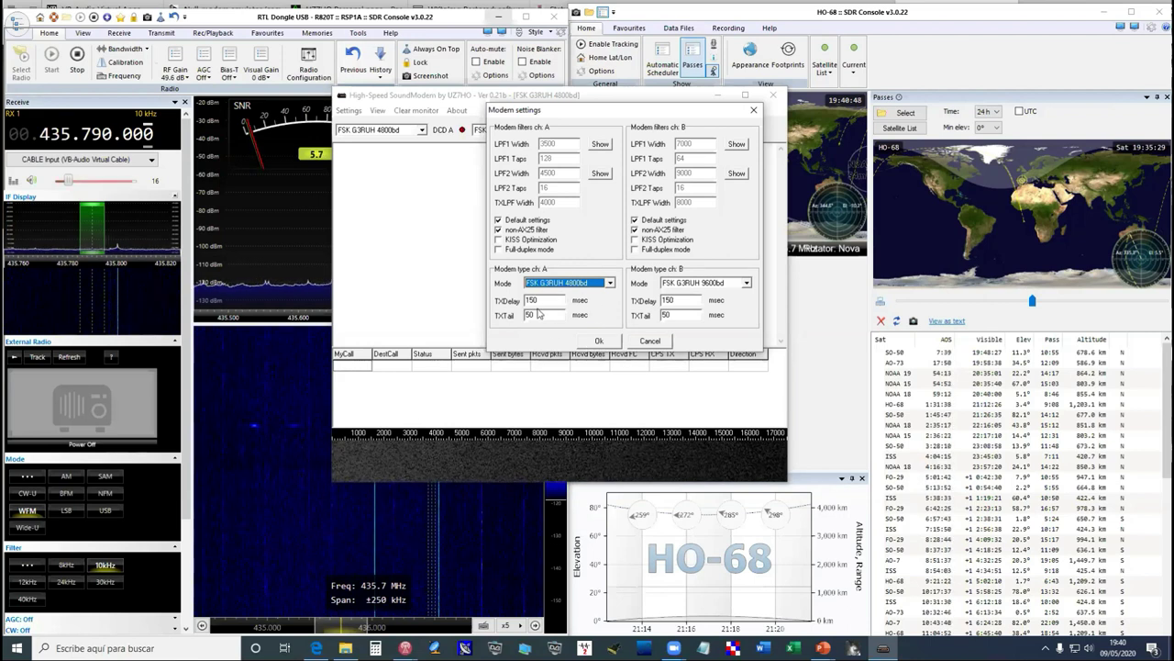
click(599, 340)
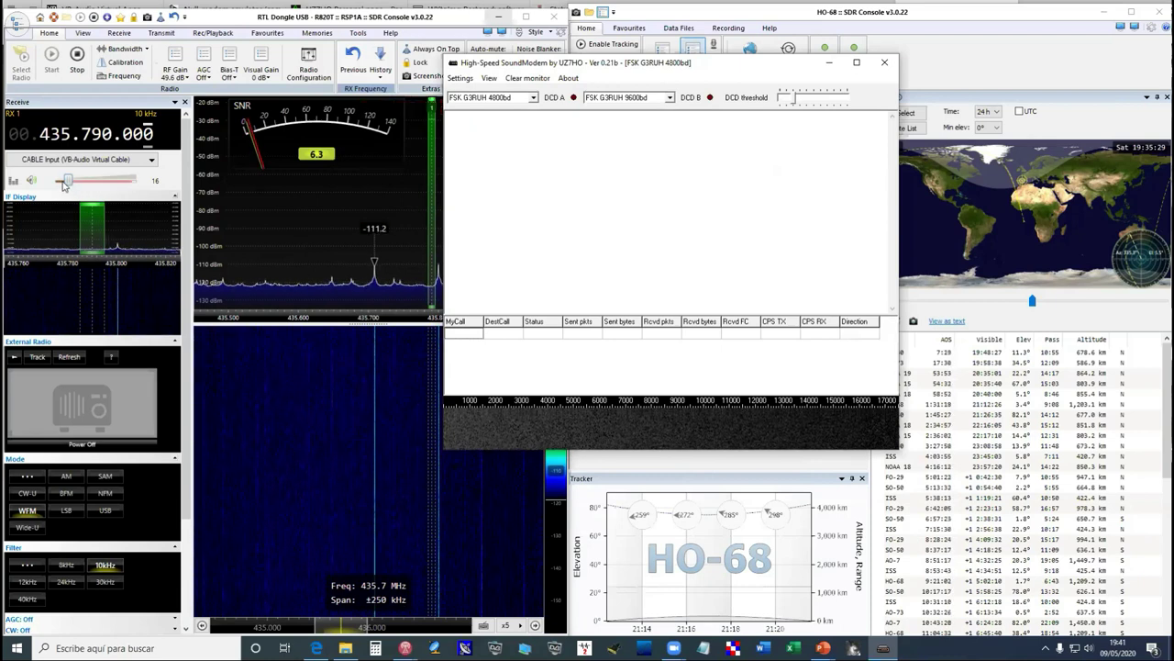
- Try NFM mode on the receiver with its audio volume raised to 58 and up to 75
drag(63, 181, 103, 187)
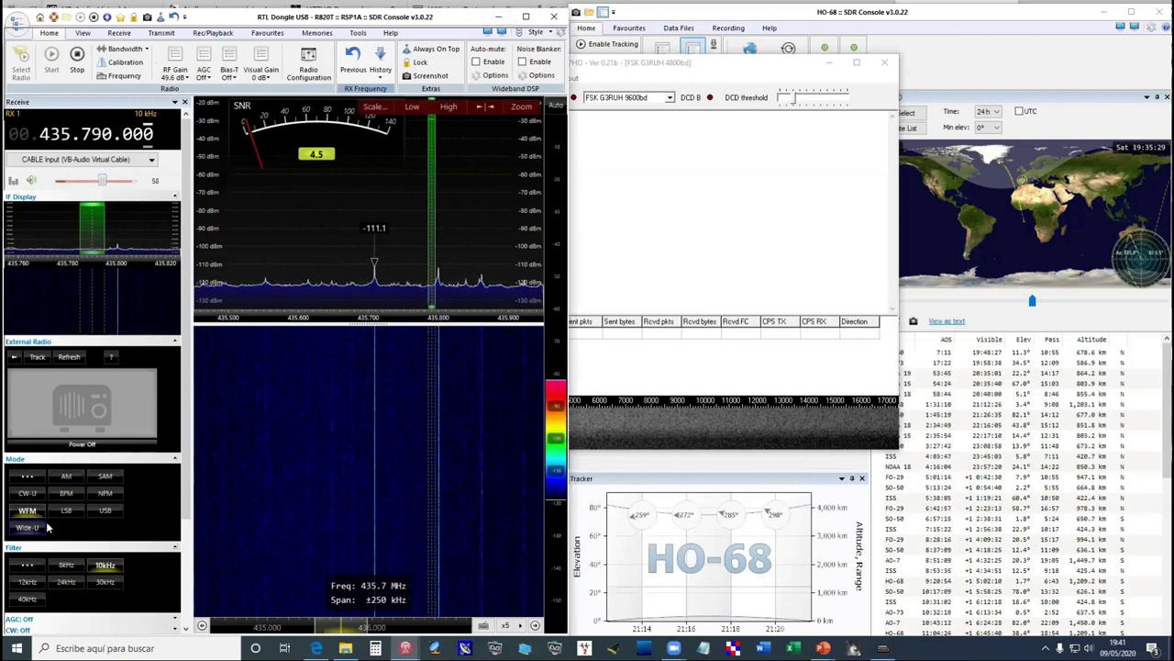
click(105, 493)
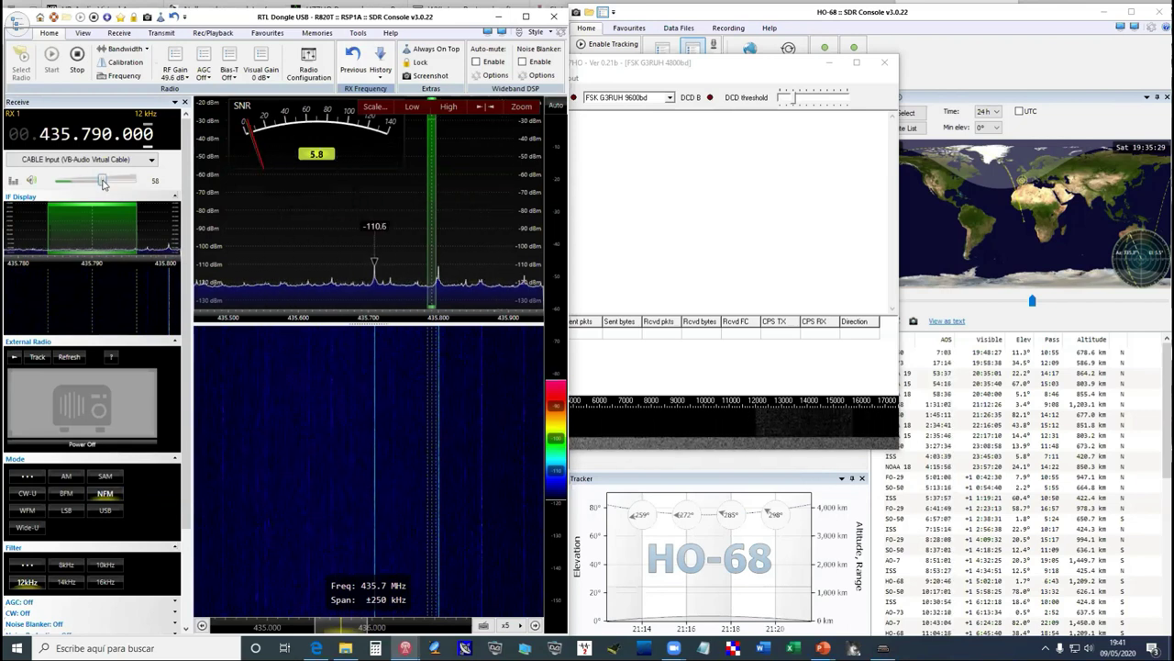
drag(102, 184, 117, 187)
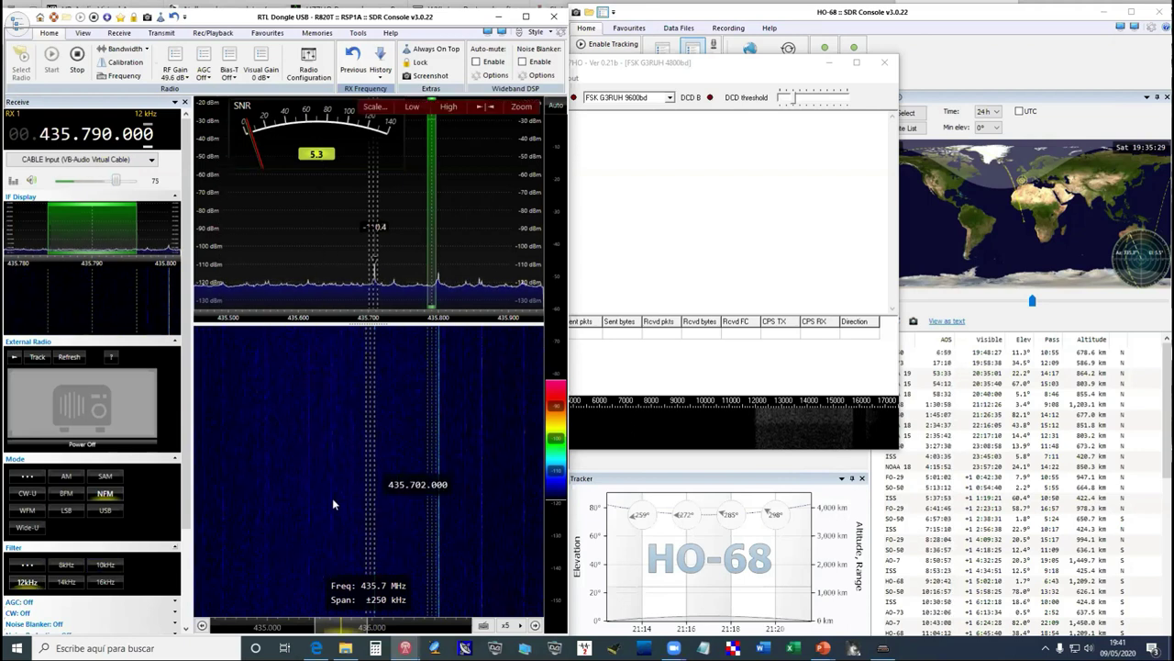
click(32, 181)
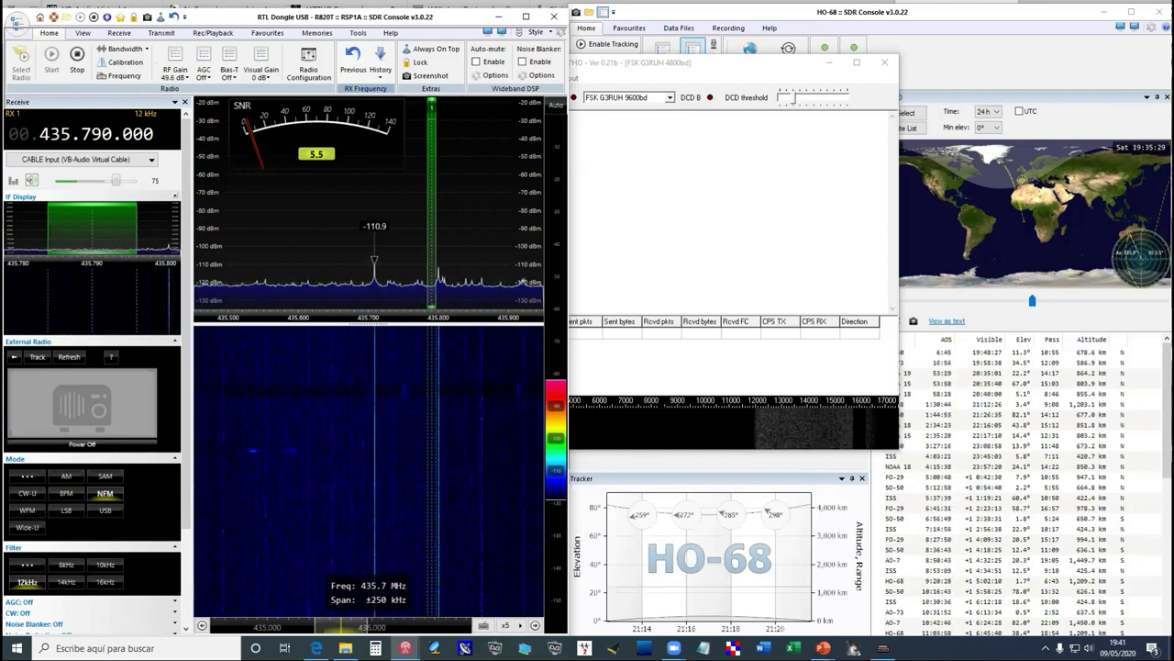
- Set the receiver to WFM mode and lower its audio volume to 37
click(32, 511)
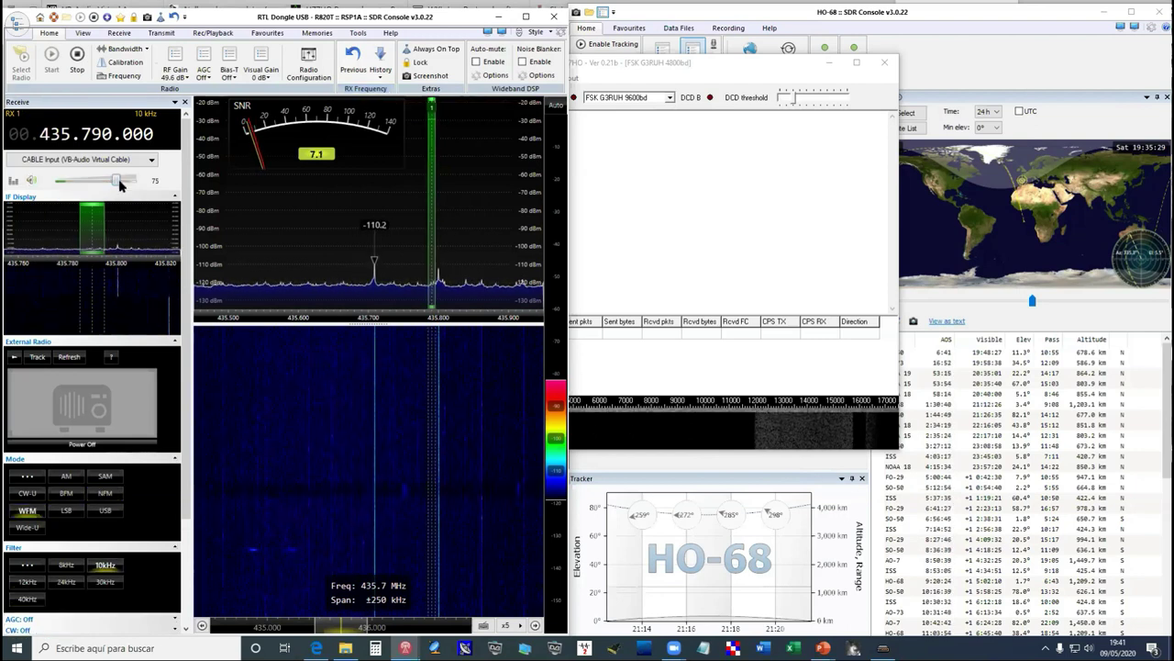
drag(120, 184, 99, 182)
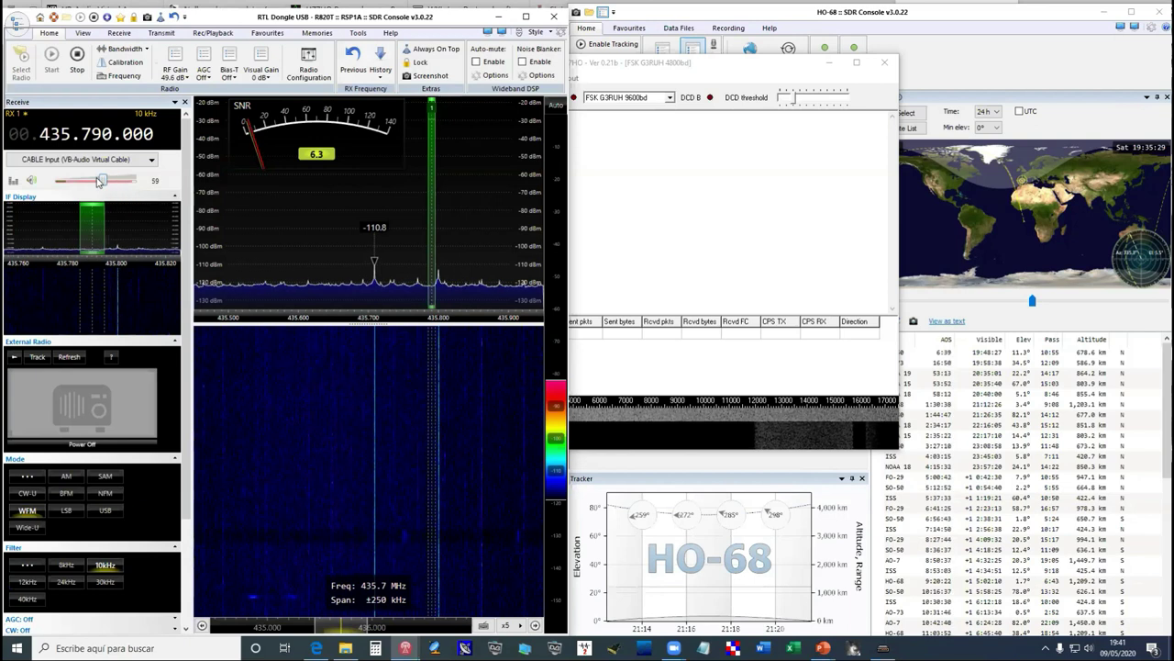
drag(99, 181, 85, 179)
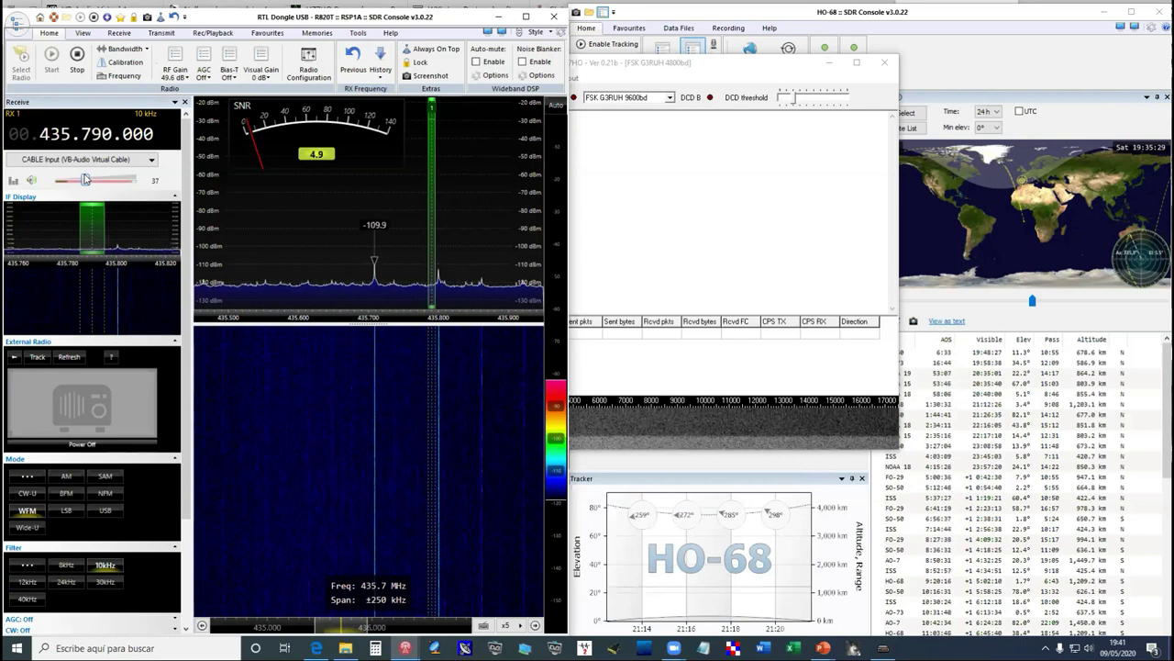
- Minimize the High-Speed SoundModem window and review the telemetry dashboard downloads on the FUNcube website
click(725, 77)
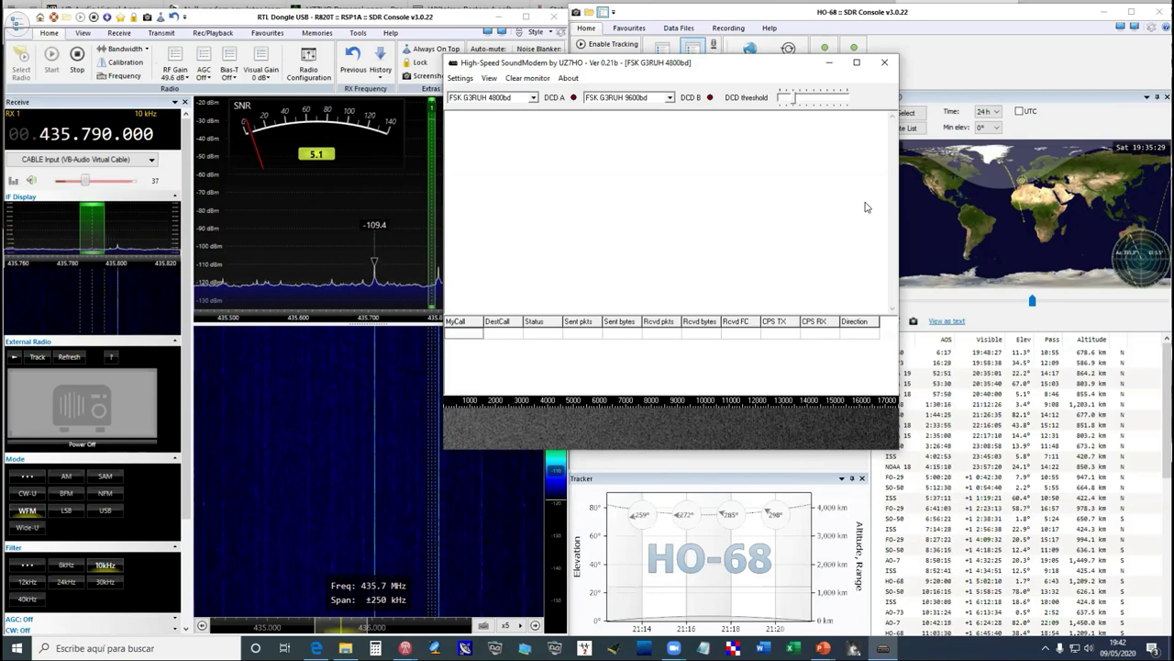
click(829, 62)
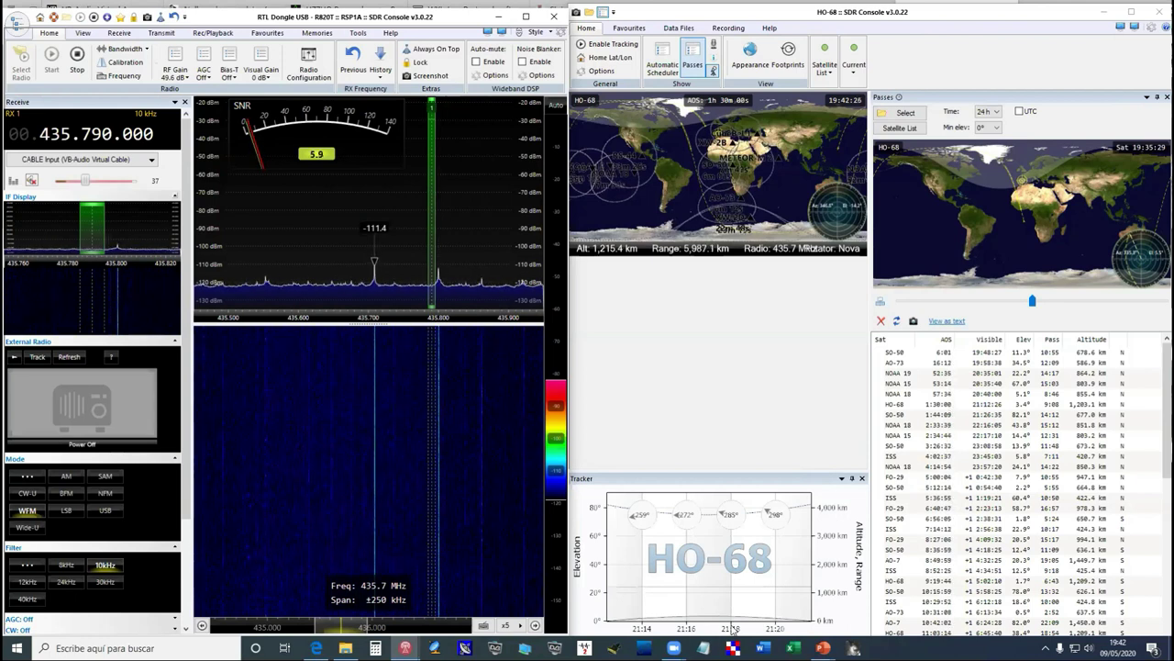
click(317, 648)
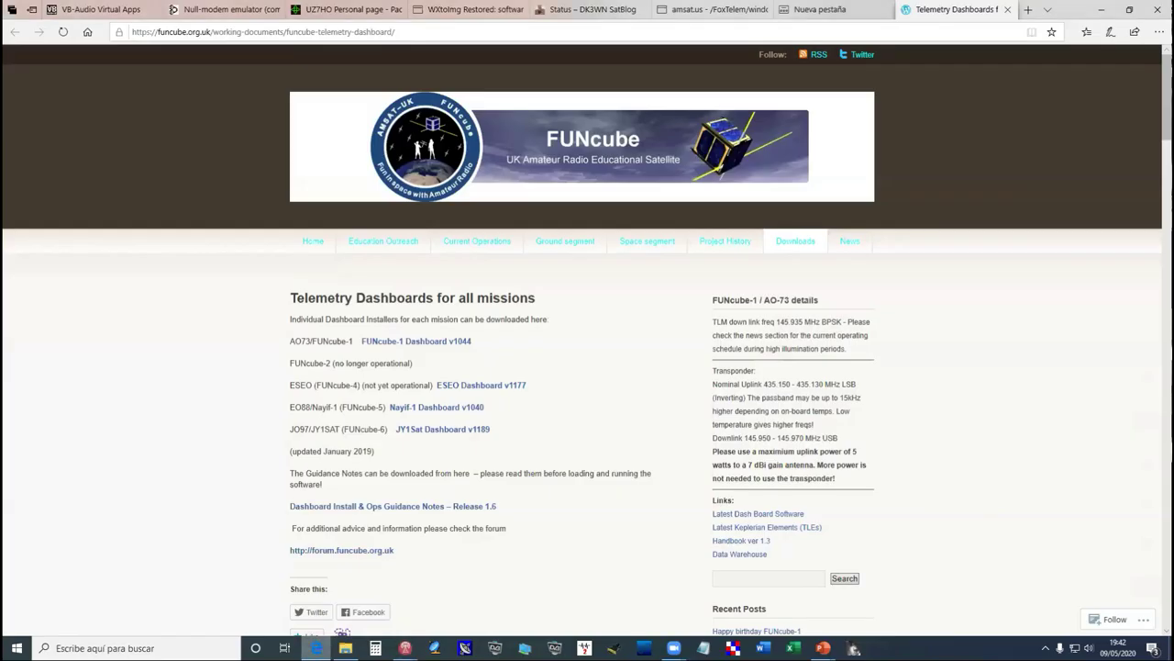
scroll(610, 305, down, 2)
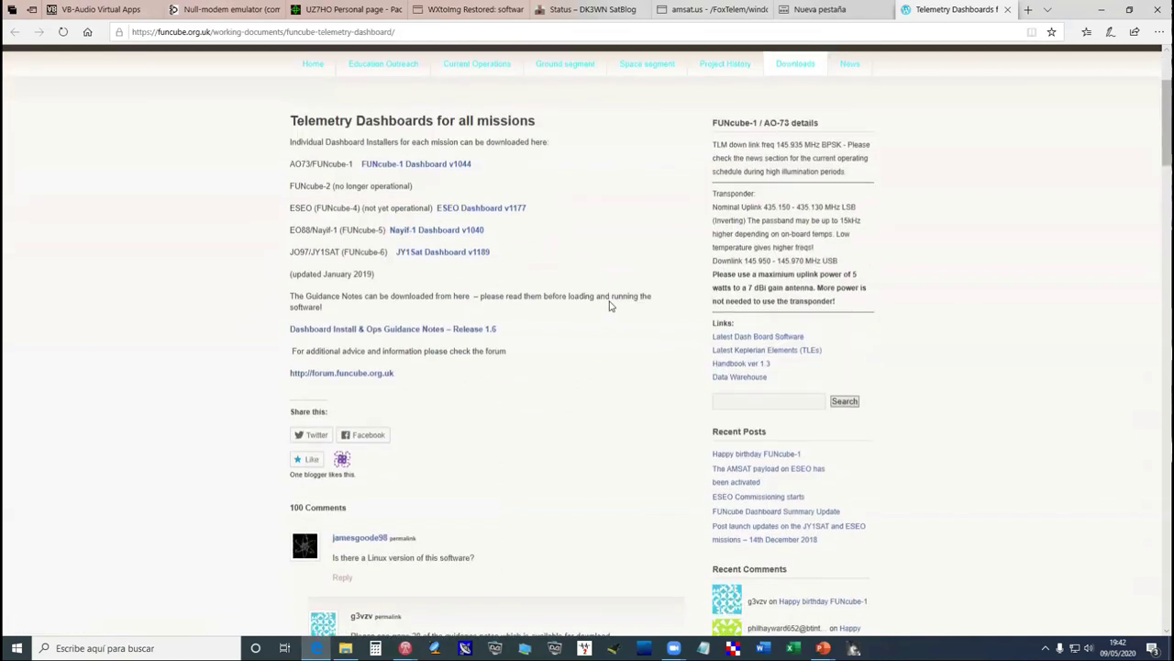
scroll(610, 306, up, 1)
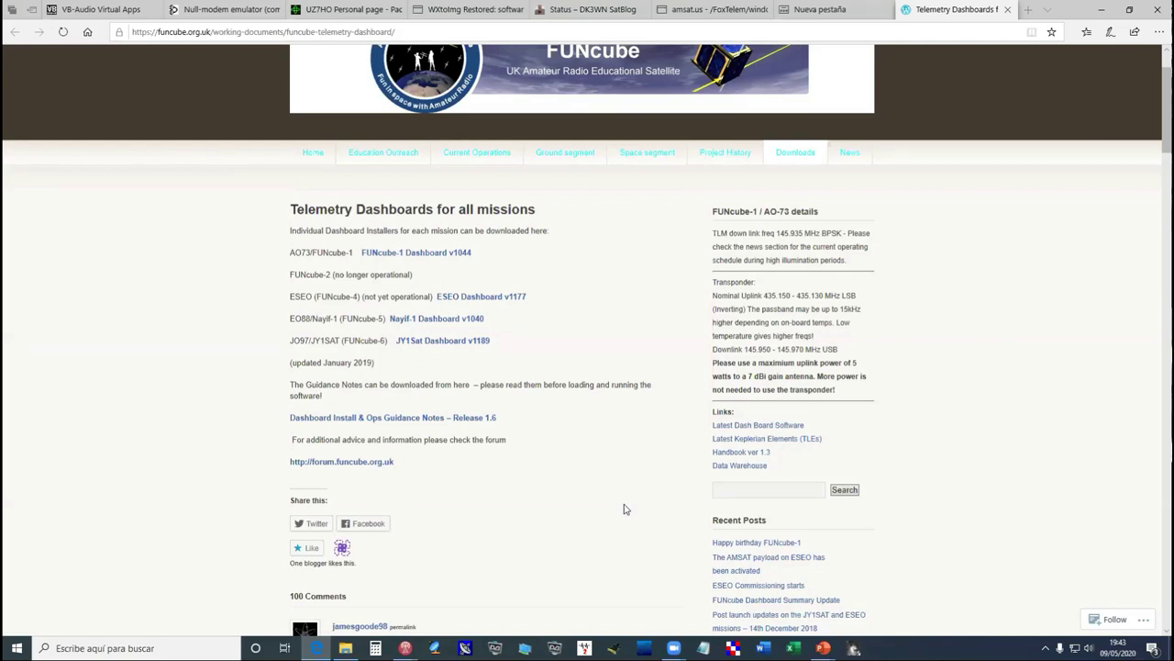
- Launch Dashboard.exe from the AO-73 folder inside SAT_TELEMETRY and restore its window to a smaller size
mouse_move(345, 648)
click(345, 596)
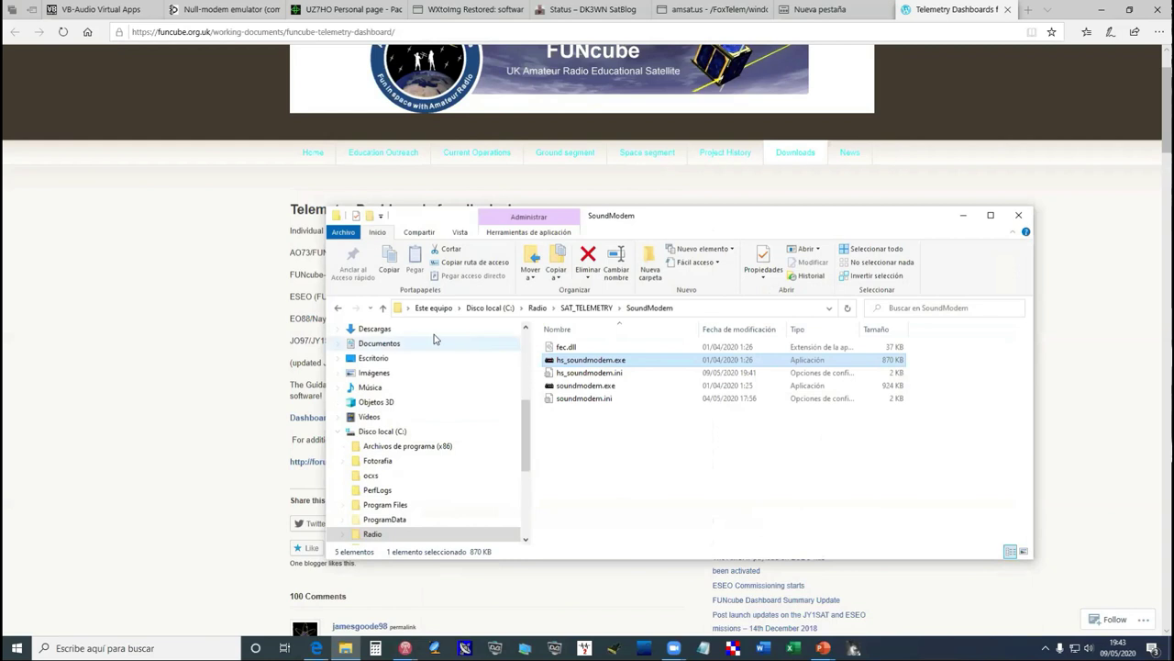
click(337, 308)
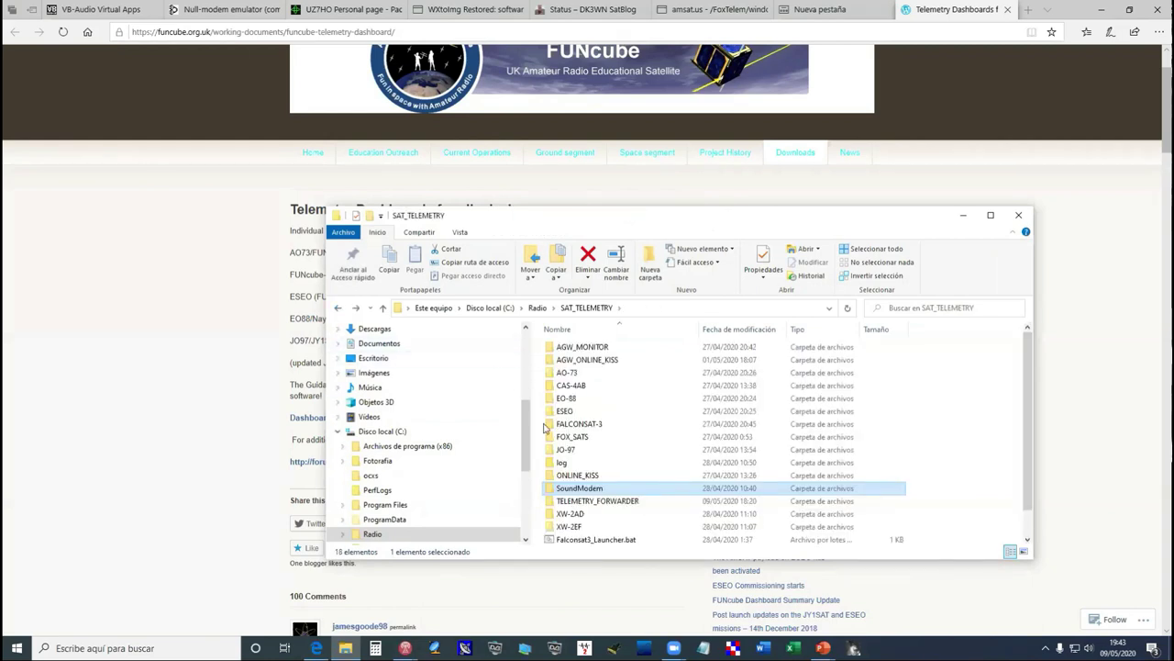
double_click(595, 452)
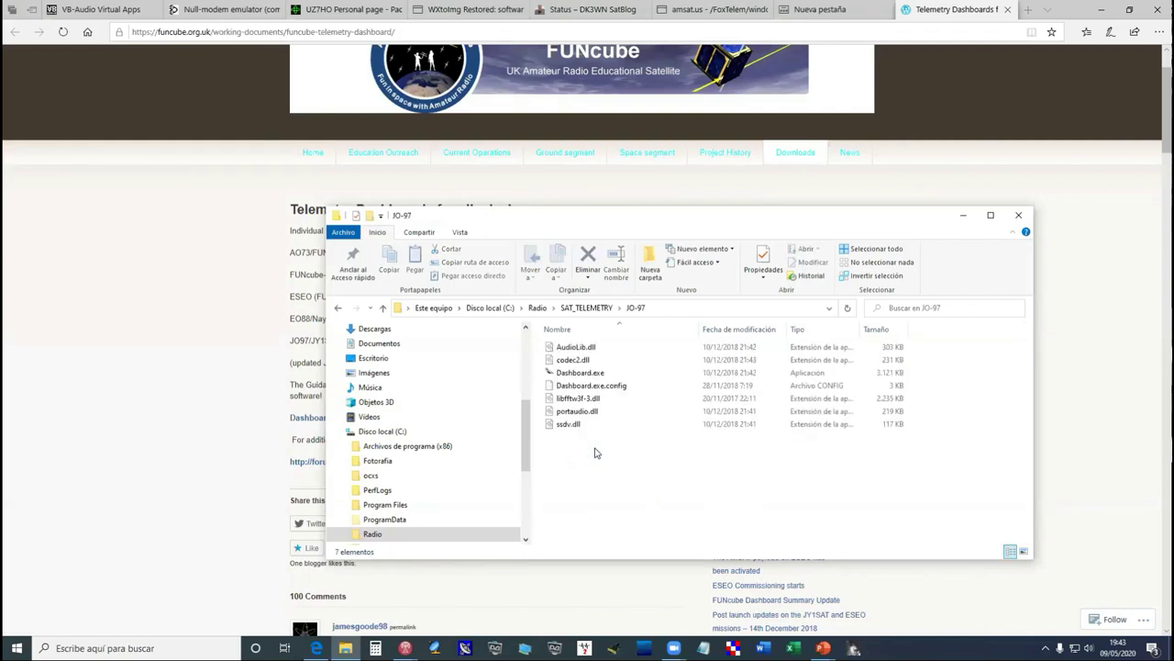
click(338, 309)
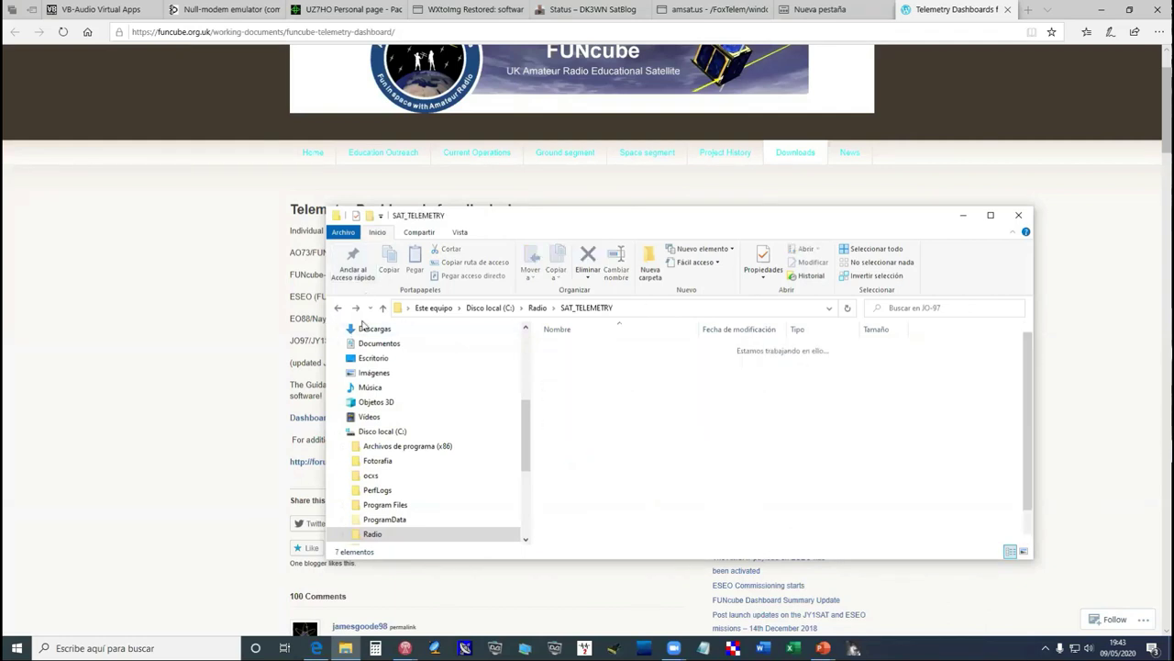
click(561, 373)
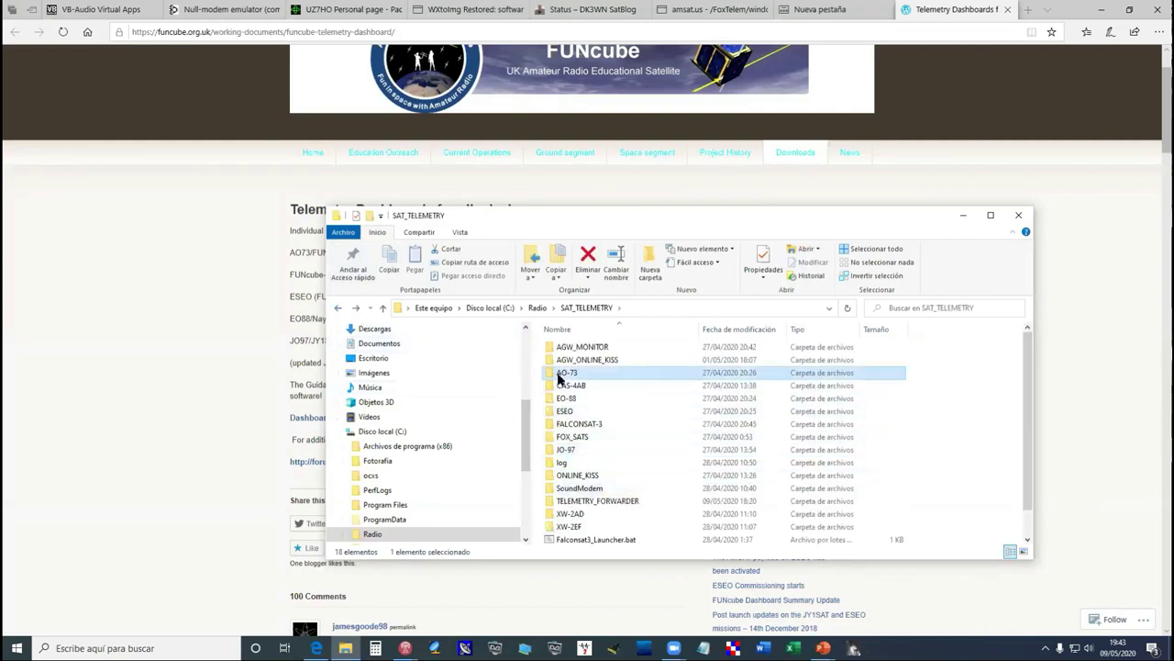
double_click(561, 373)
click(555, 363)
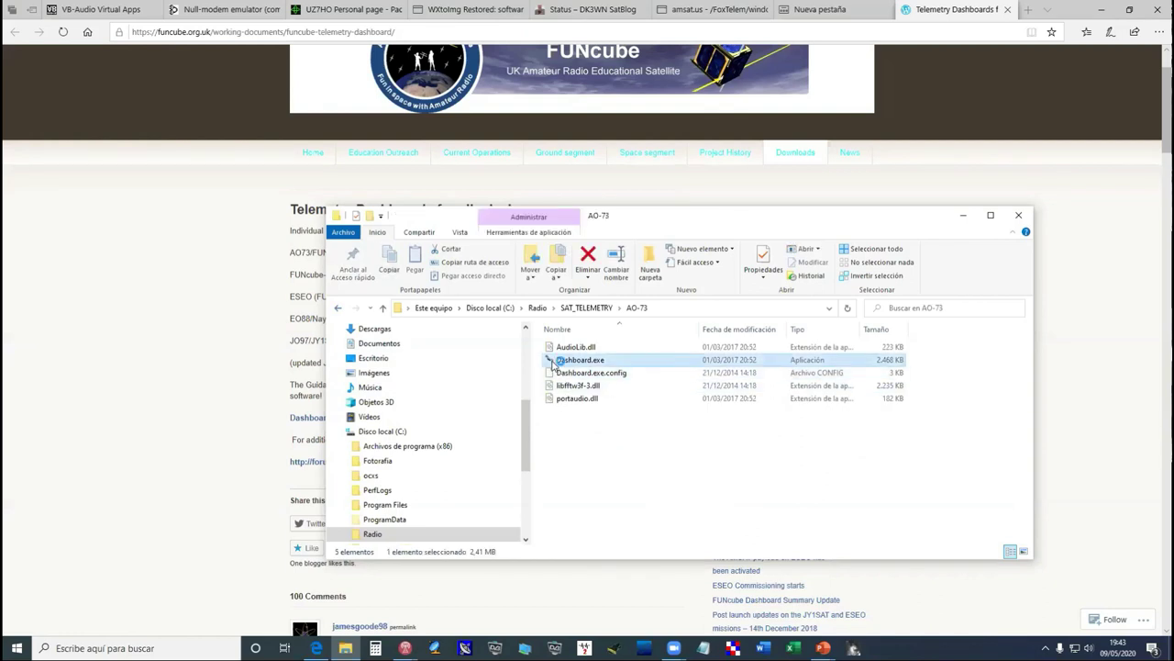
double_click(551, 360)
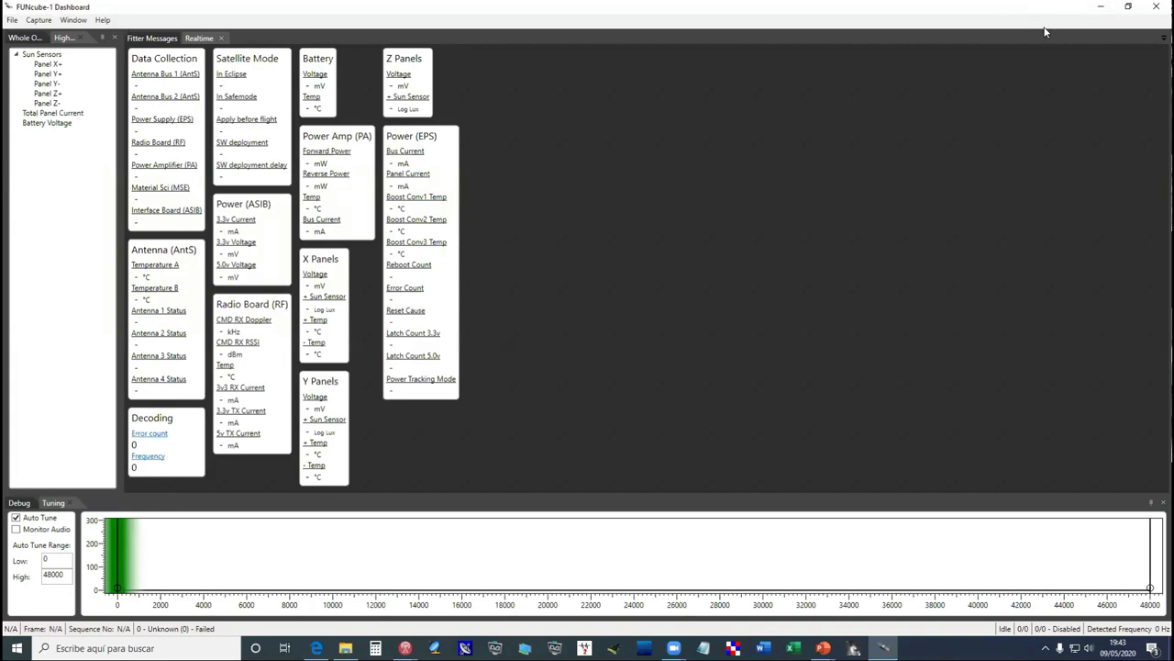
click(1127, 6)
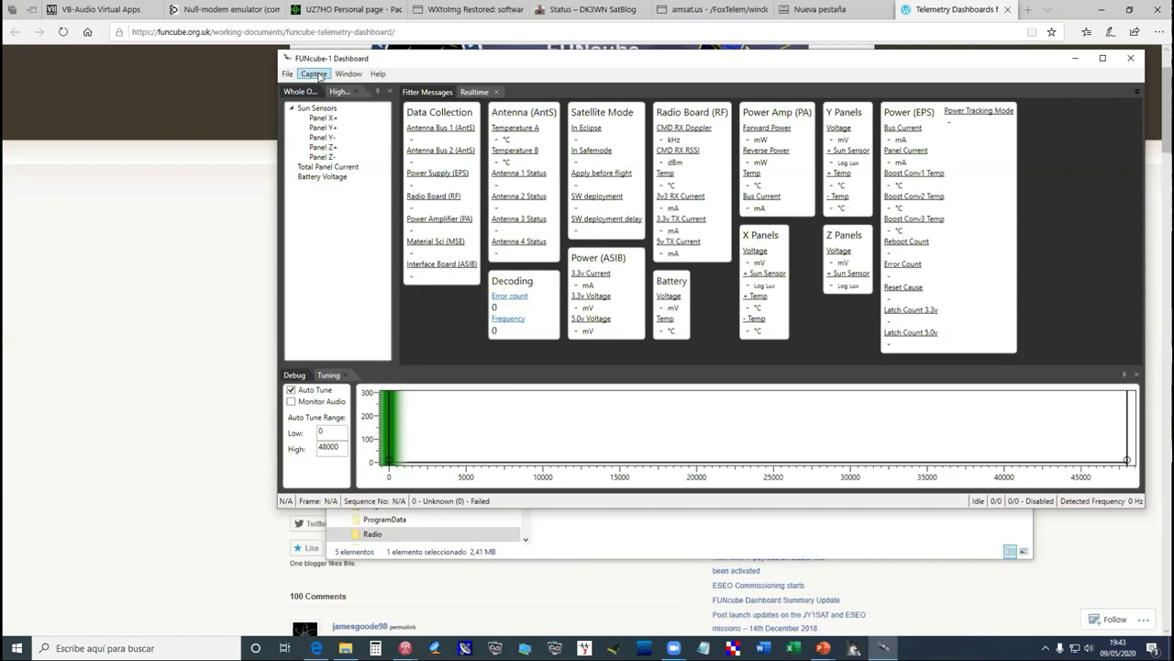
- Save the FUNcube-1 Dashboard audio settings with CABLE Output VB-Audio Virtual as input device and the FUNcube-1 Flight Model preset
click(287, 73)
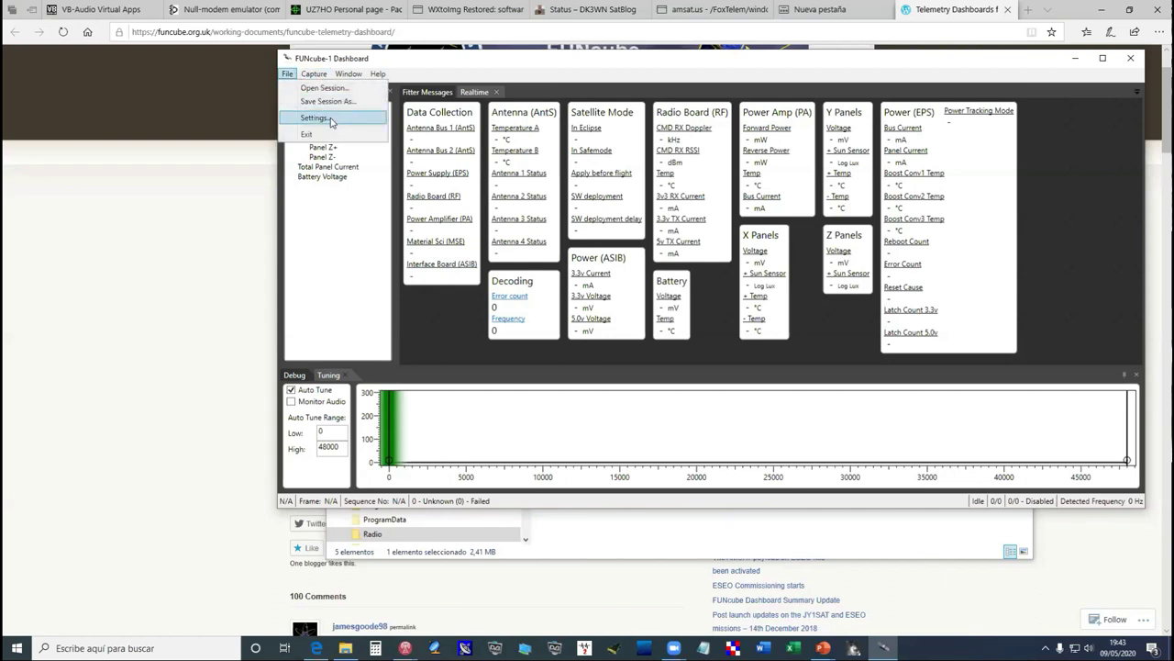
click(332, 118)
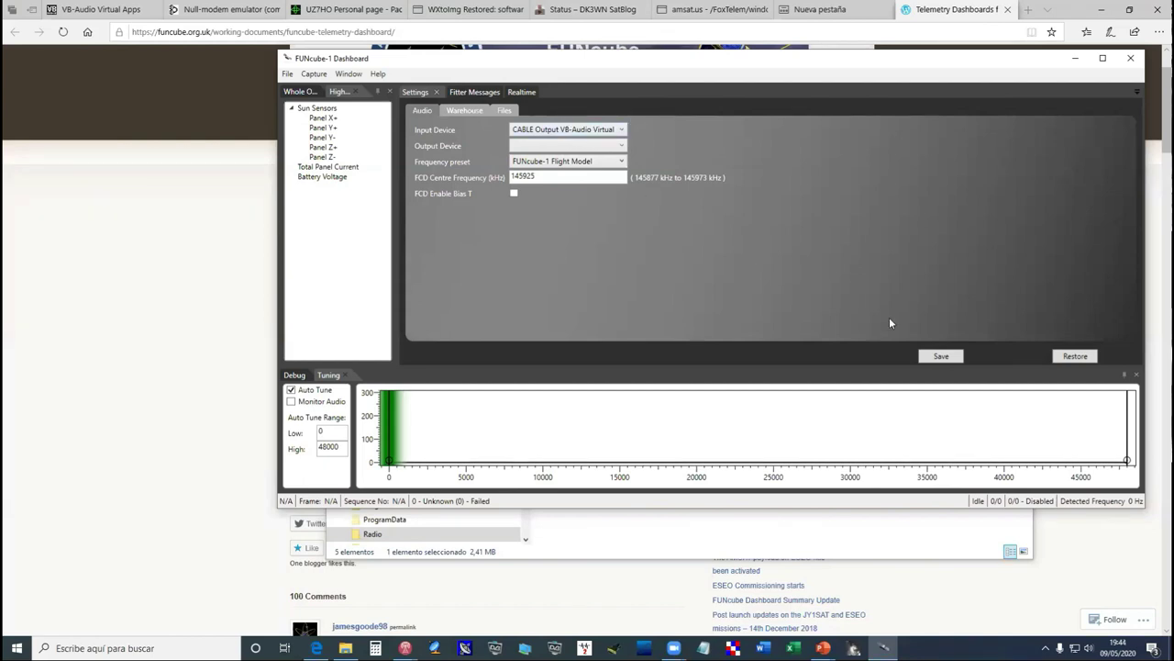
click(941, 357)
- Run a capture in the FUNcube-1 Dashboard, tuning to about 10000 Hz in the spectrum, and close the program
click(314, 74)
click(333, 90)
click(548, 448)
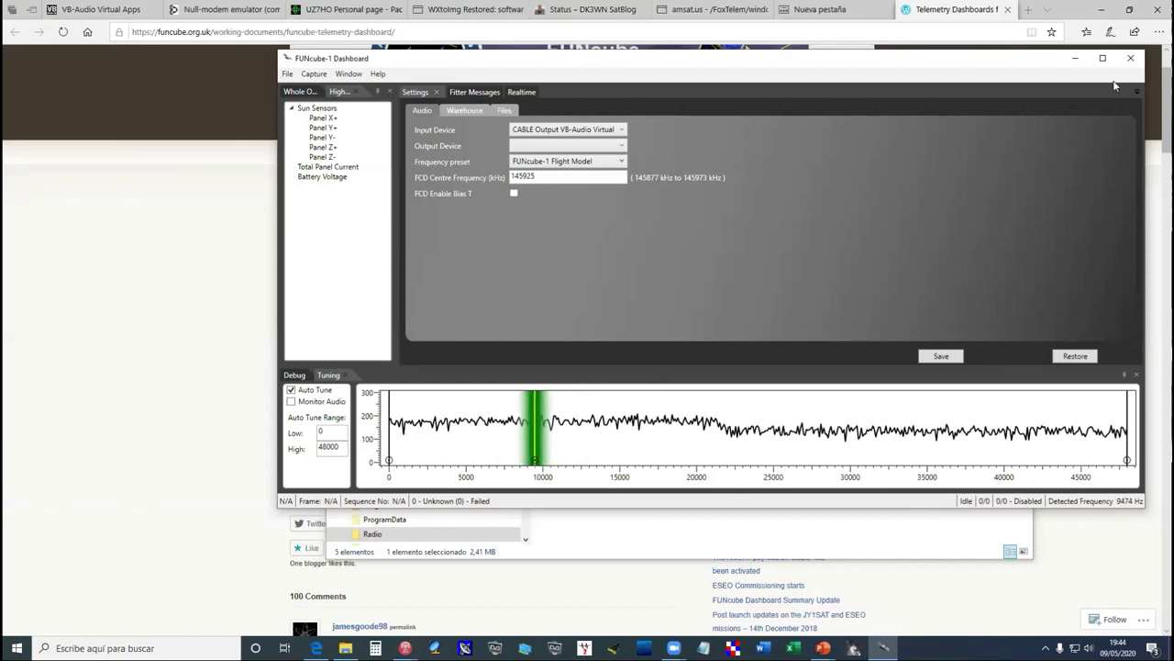
click(1135, 59)
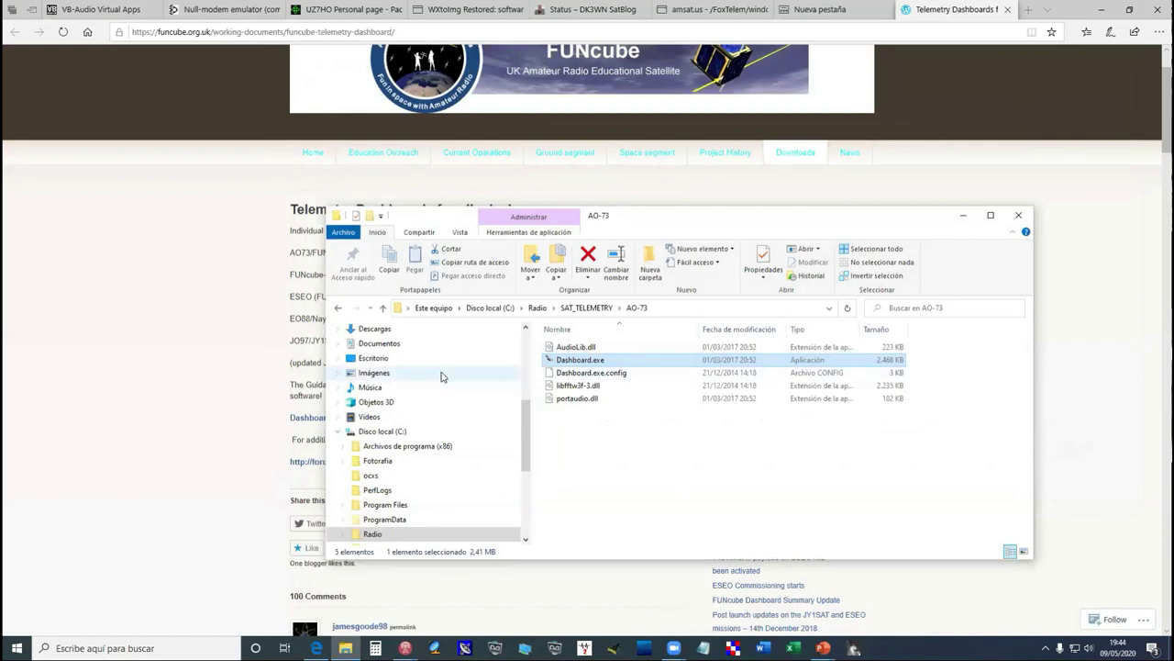
- Launch FoxTelem.exe from the FOX_SATS folder inside SAT_TELEMETRY
click(338, 308)
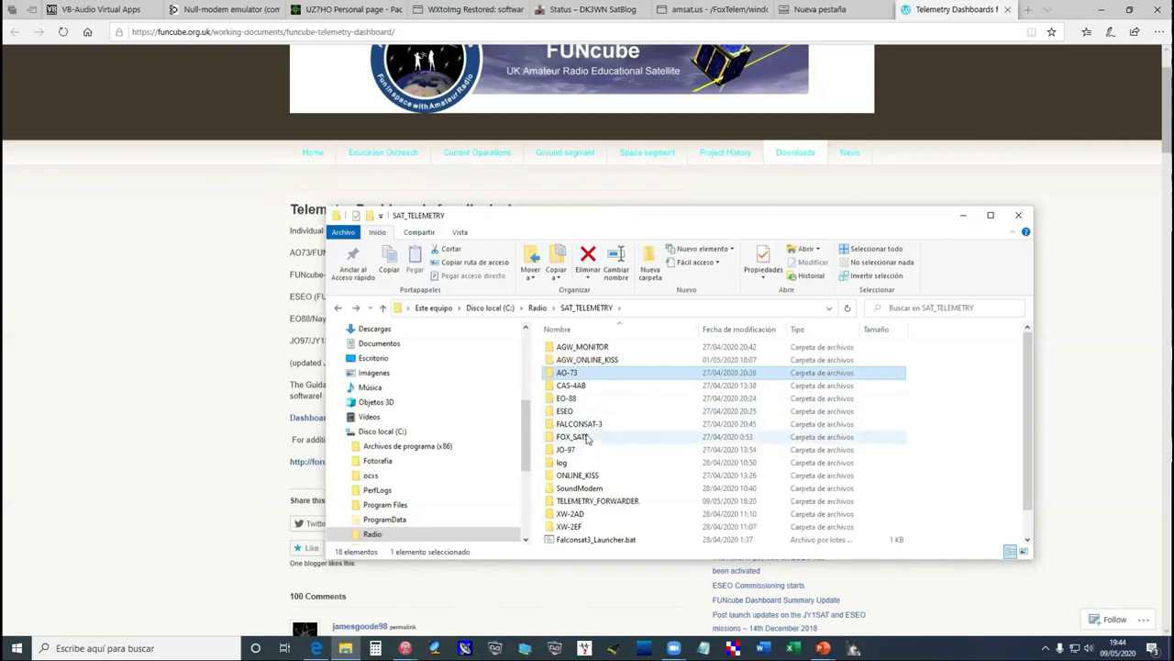
double_click(576, 438)
click(551, 363)
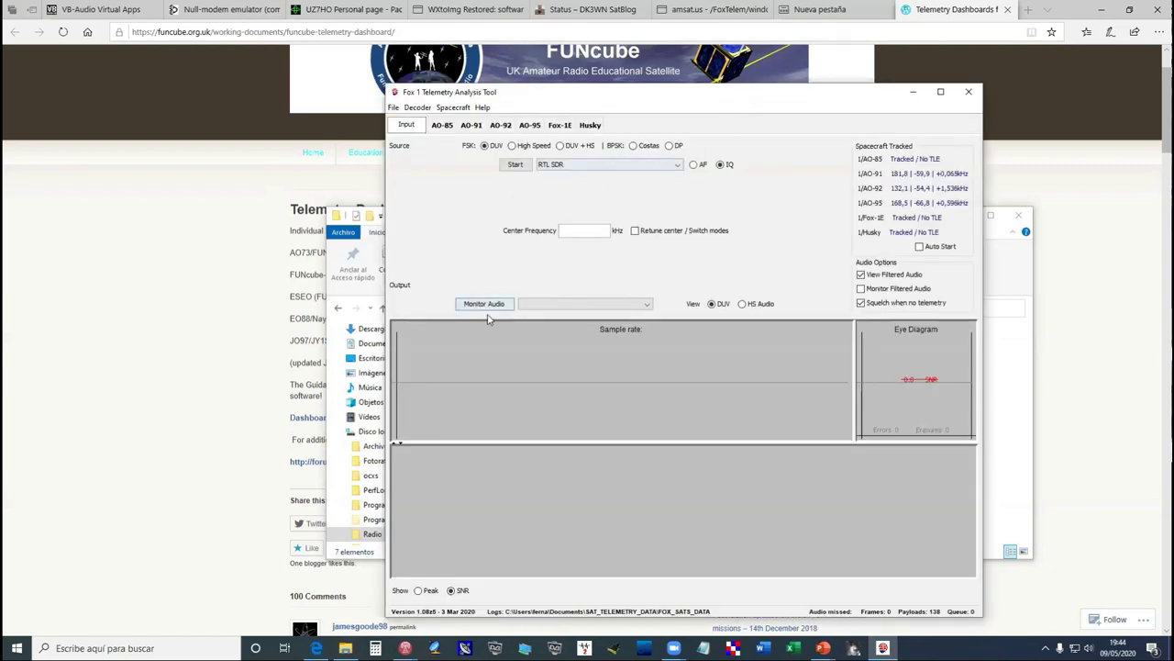
- Review the available input sources in the Fox 1 Telemetry Analysis Tool, try RTL SDR, and clear the source selection
click(676, 168)
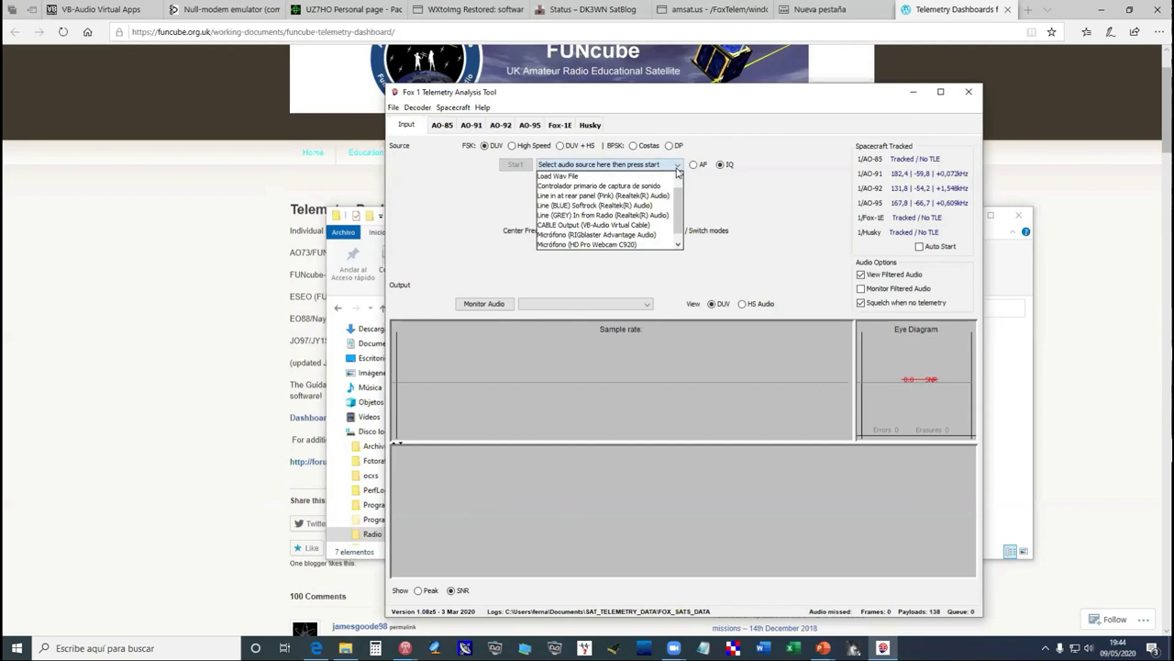
scroll(684, 194, down, 1)
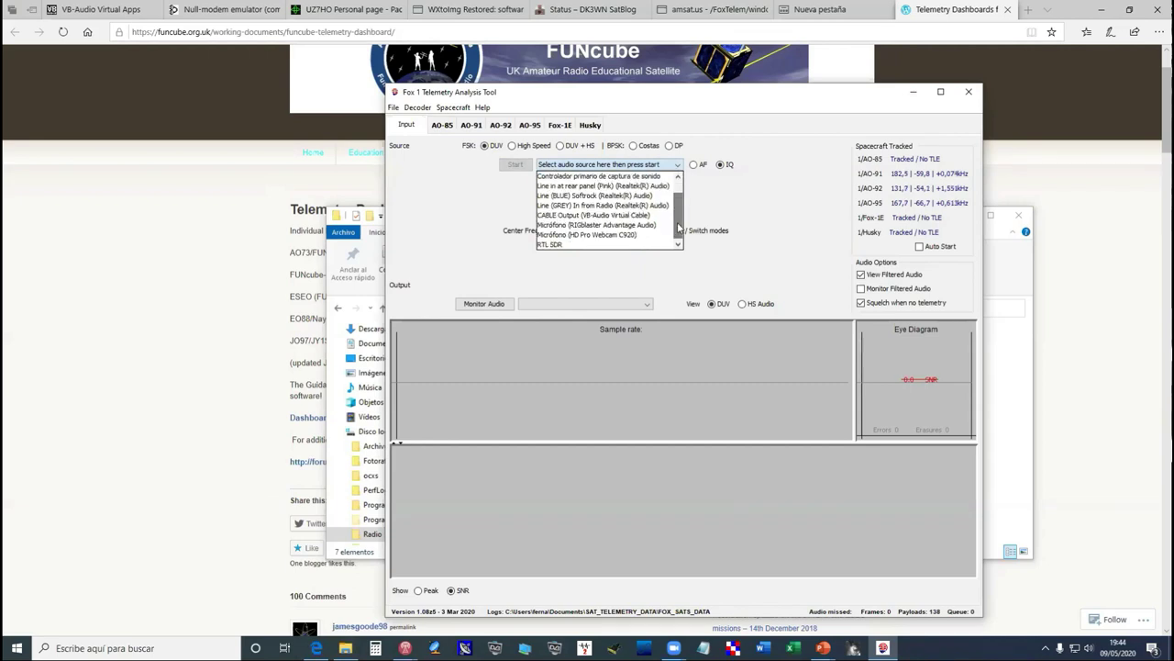
scroll(605, 229, up, 1)
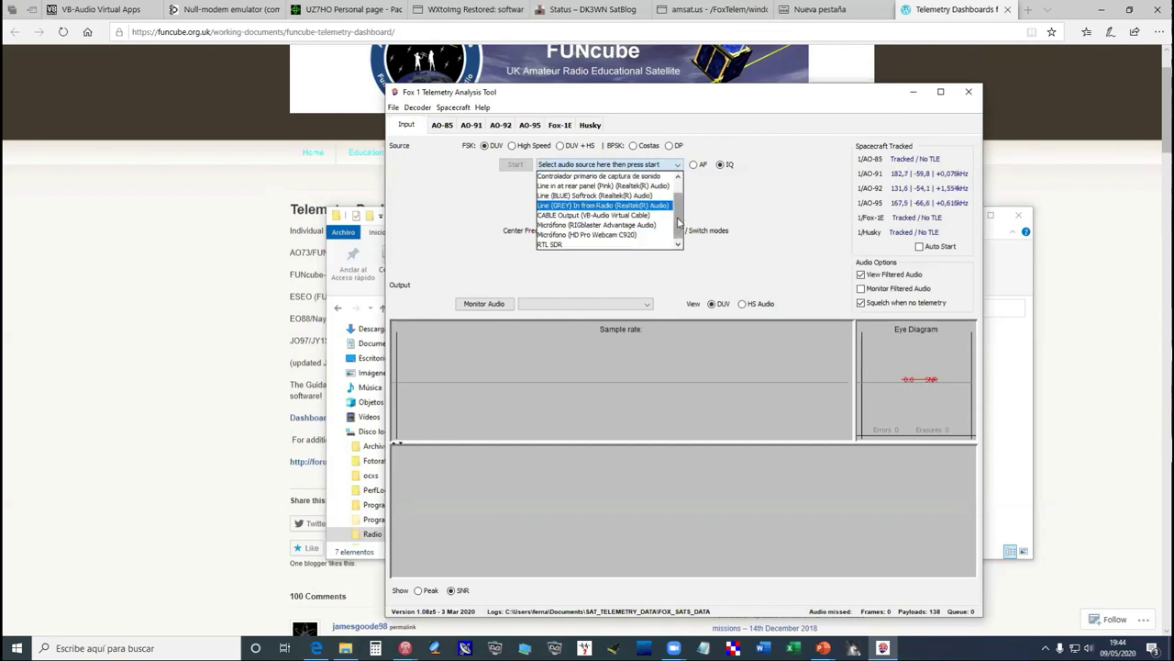
scroll(578, 244, down, 1)
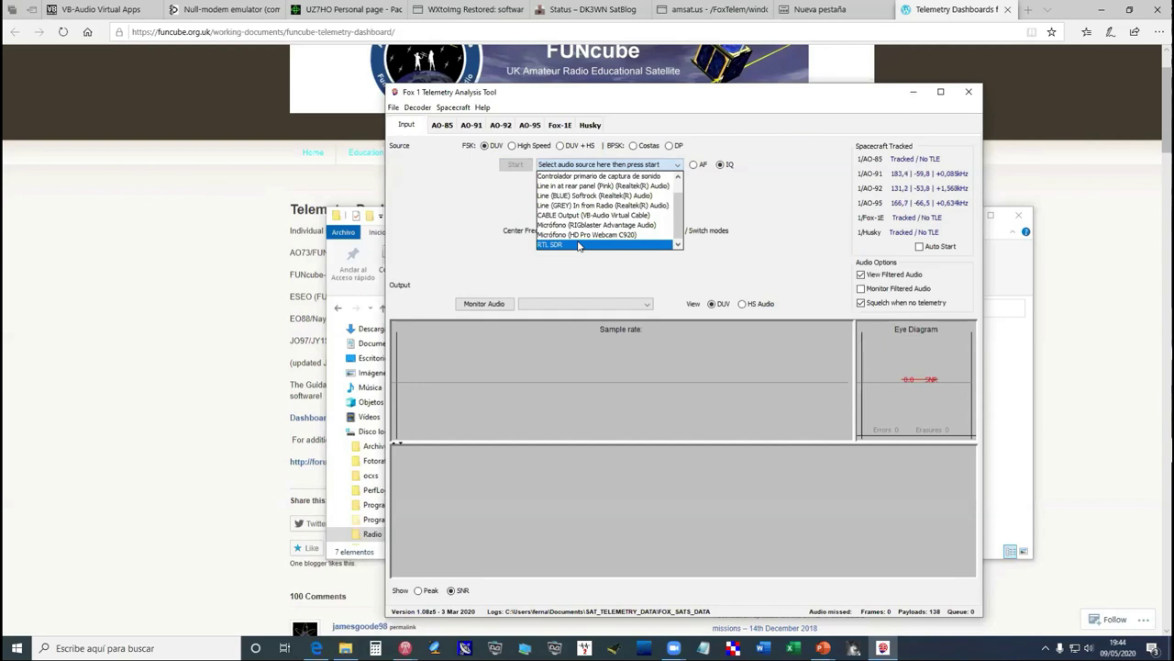
scroll(579, 246, up, 1)
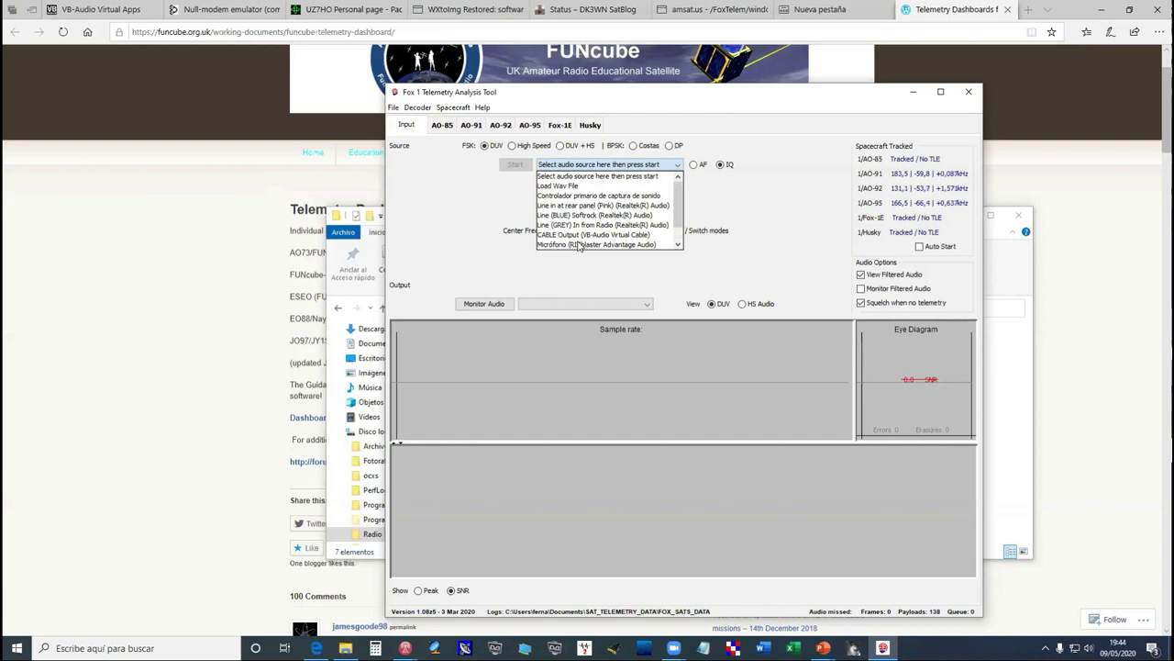
scroll(578, 246, down, 1)
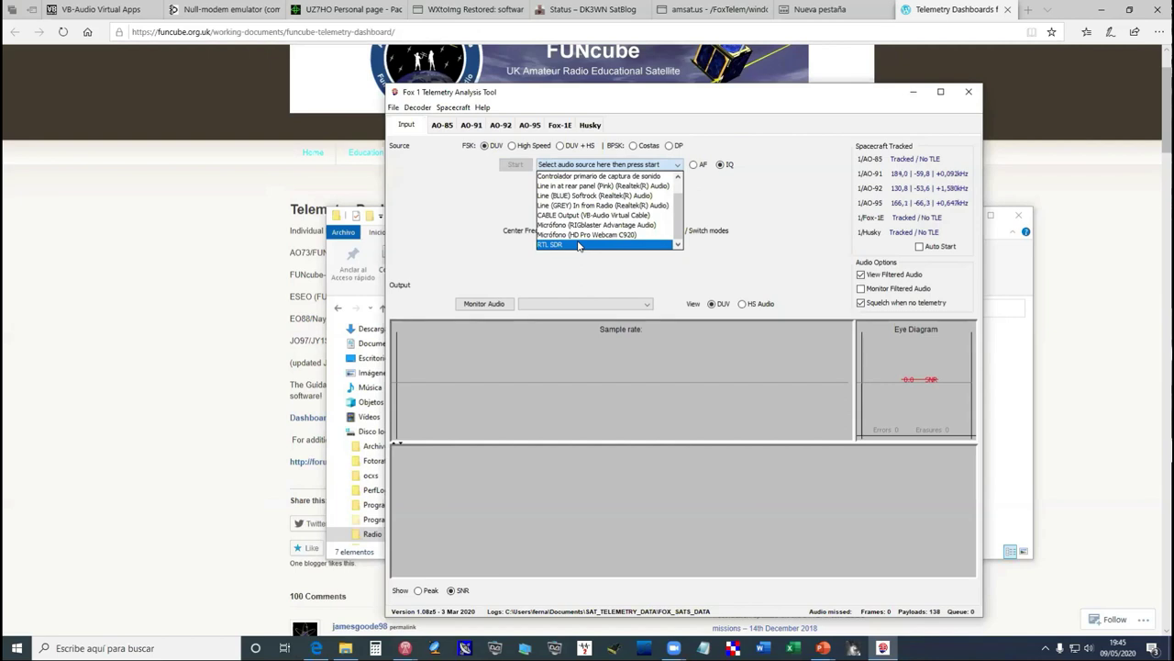
click(579, 244)
click(626, 166)
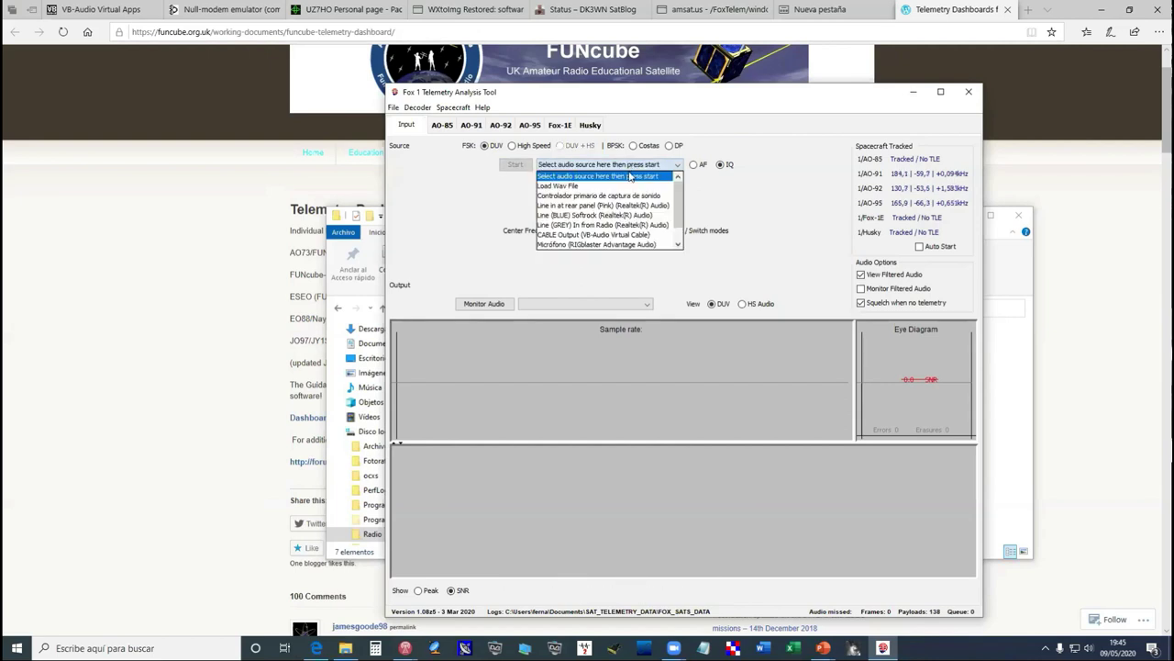
click(629, 179)
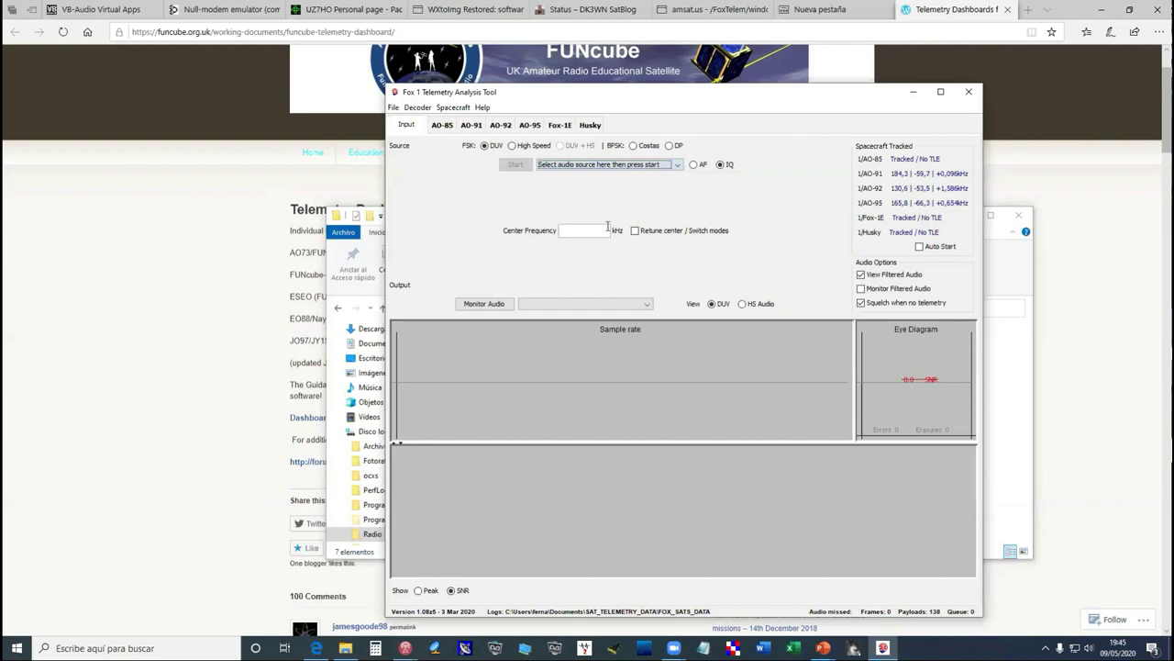
click(680, 168)
click(681, 171)
- Set the source to AF with CABLE Output (VB-Audio Virtual Cable) and start decoding
click(694, 165)
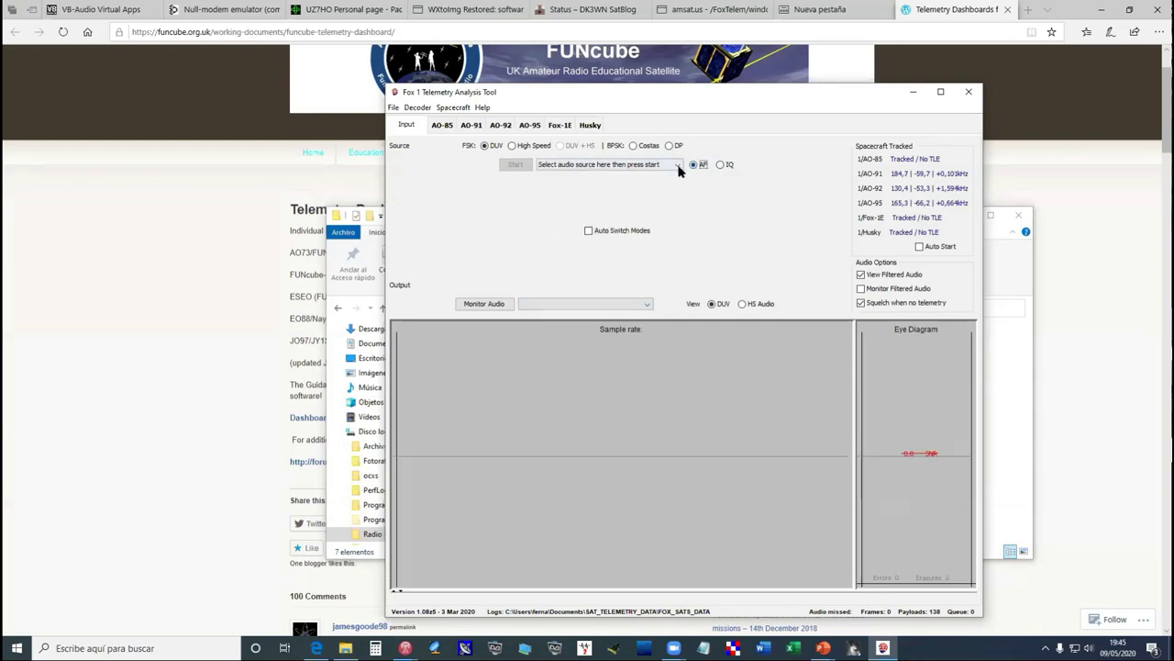
click(676, 165)
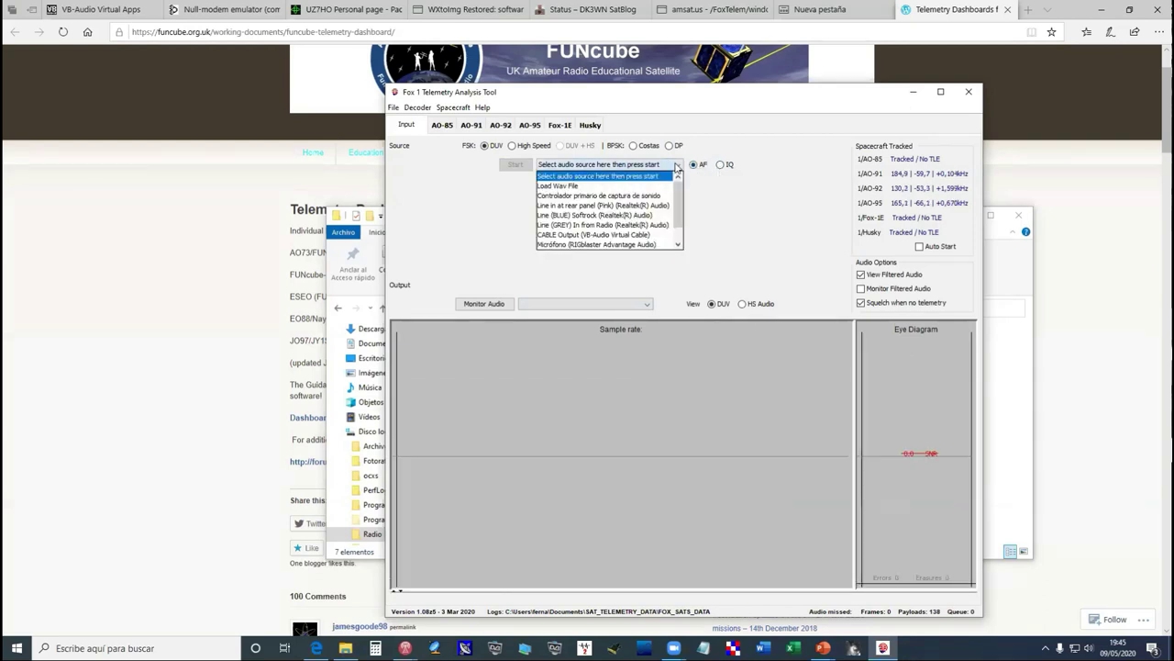
click(646, 234)
click(496, 165)
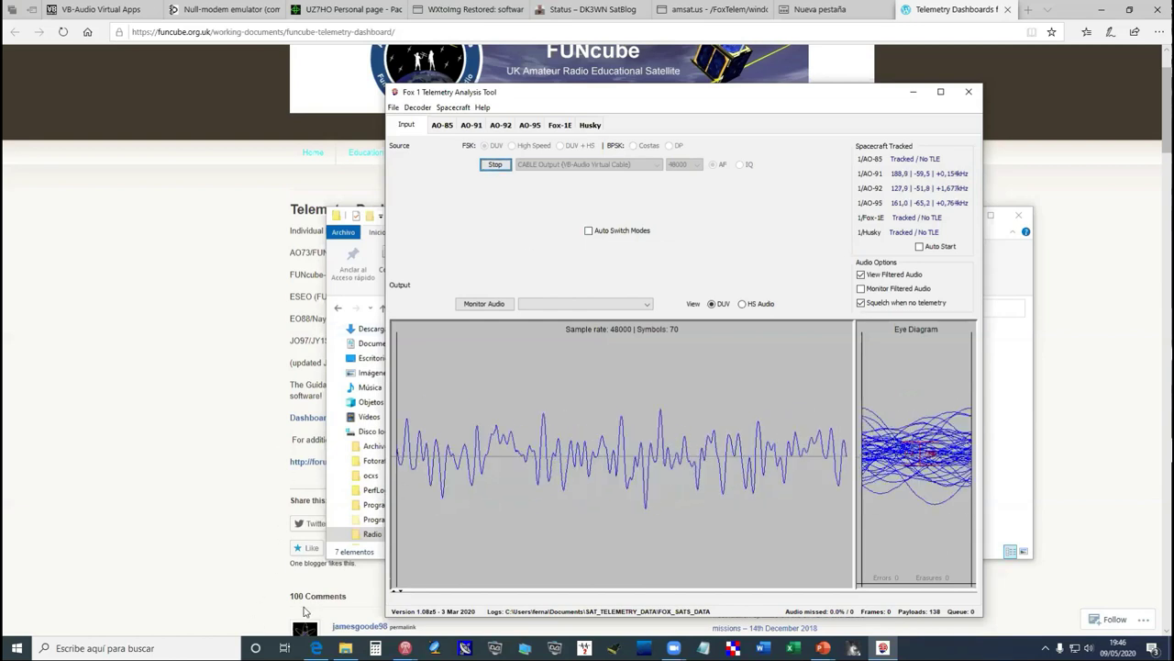
- Minimize the Fox 1 Telemetry Analysis Tool and bring the SDR Console receiver and HO-68 tracking windows to the front
click(405, 648)
click(378, 615)
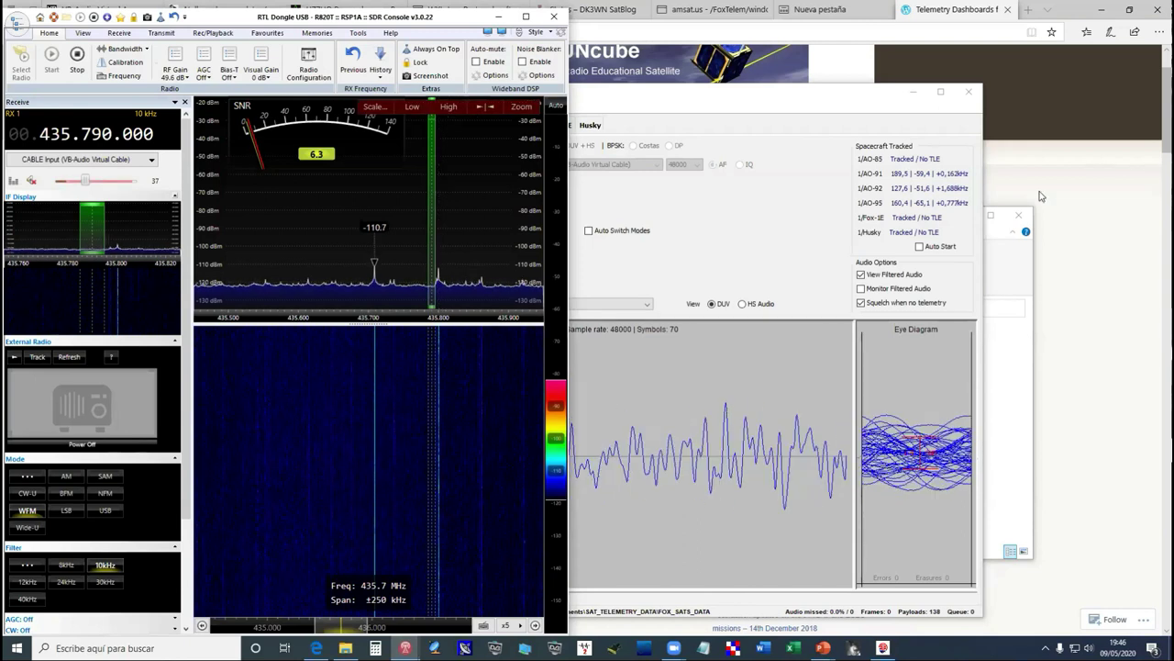
click(871, 103)
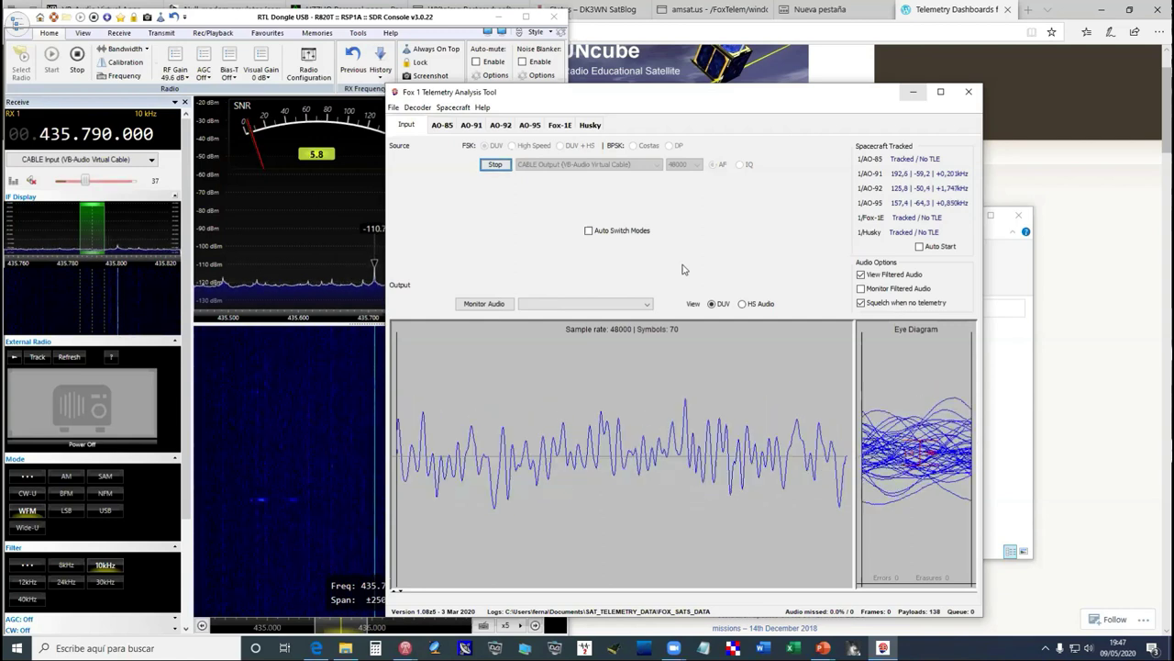
click(911, 91)
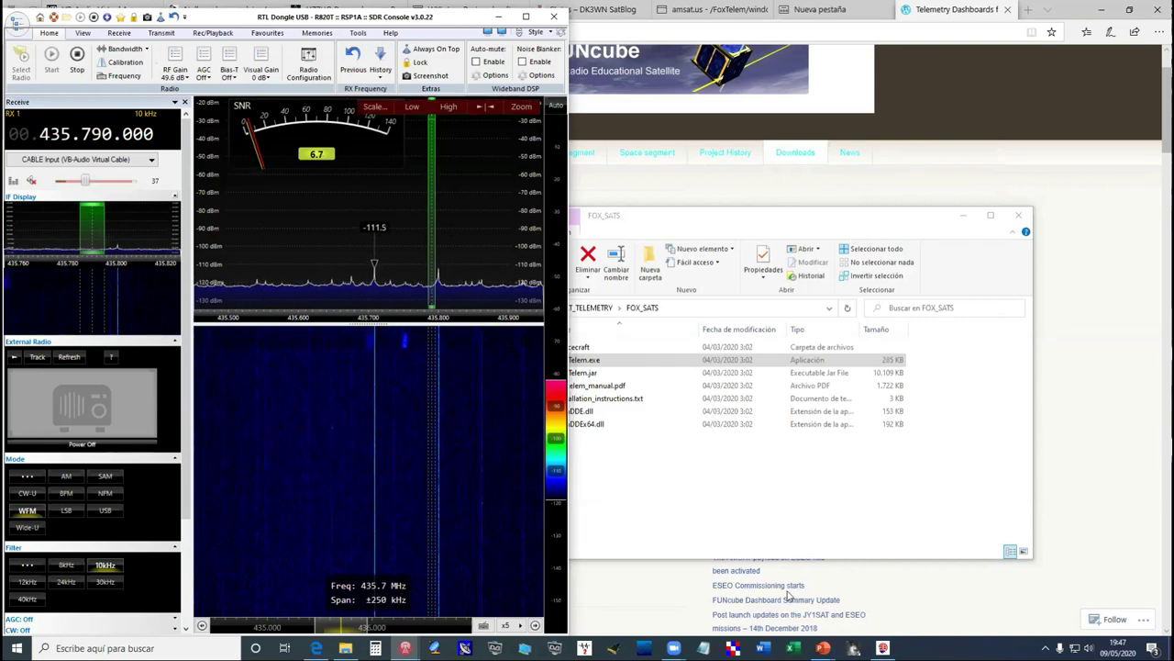
mouse_move(405, 647)
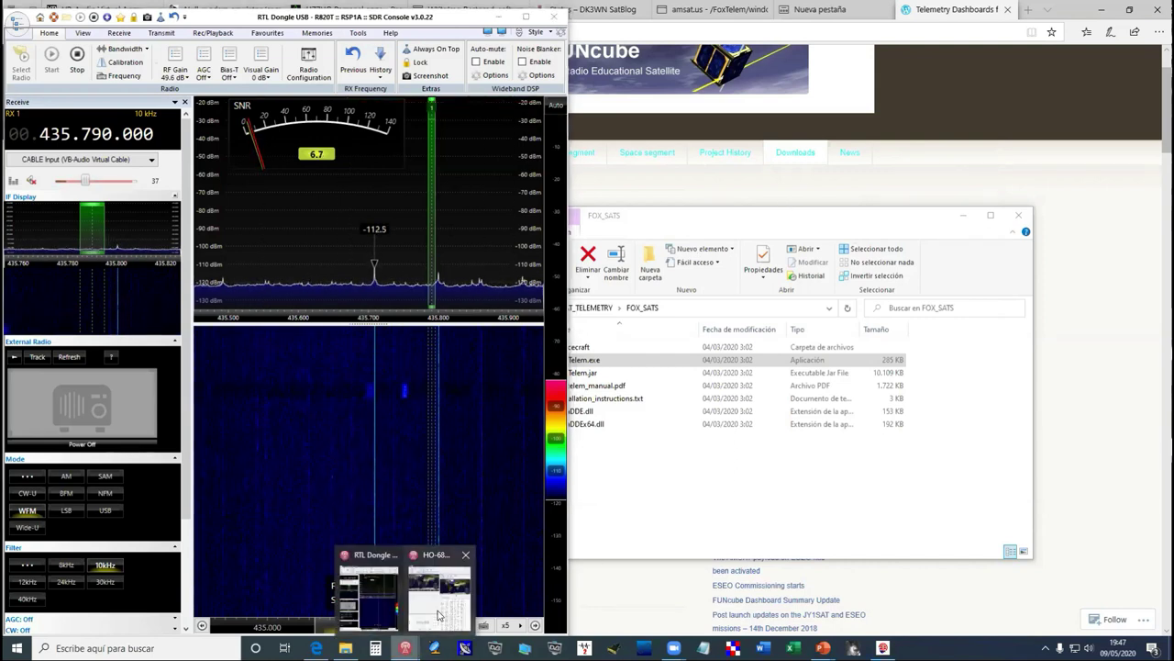
click(438, 612)
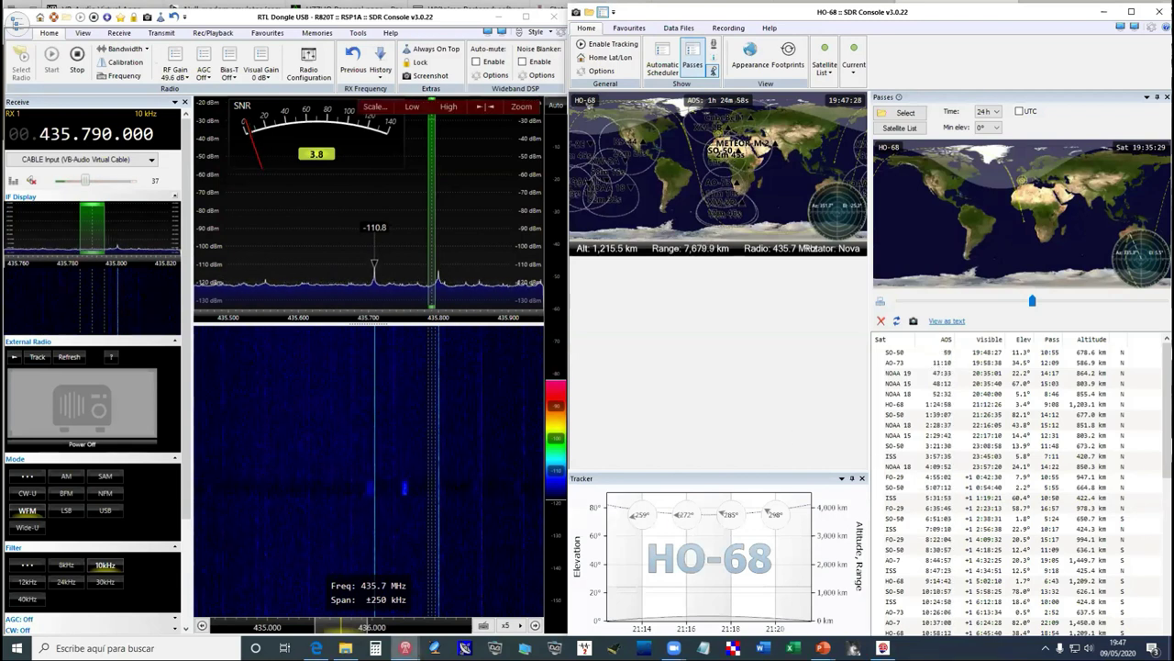
- Restore the High-Speed SoundModem window from the hidden background programs and place it over the SDR Console windows
mouse_move(405, 646)
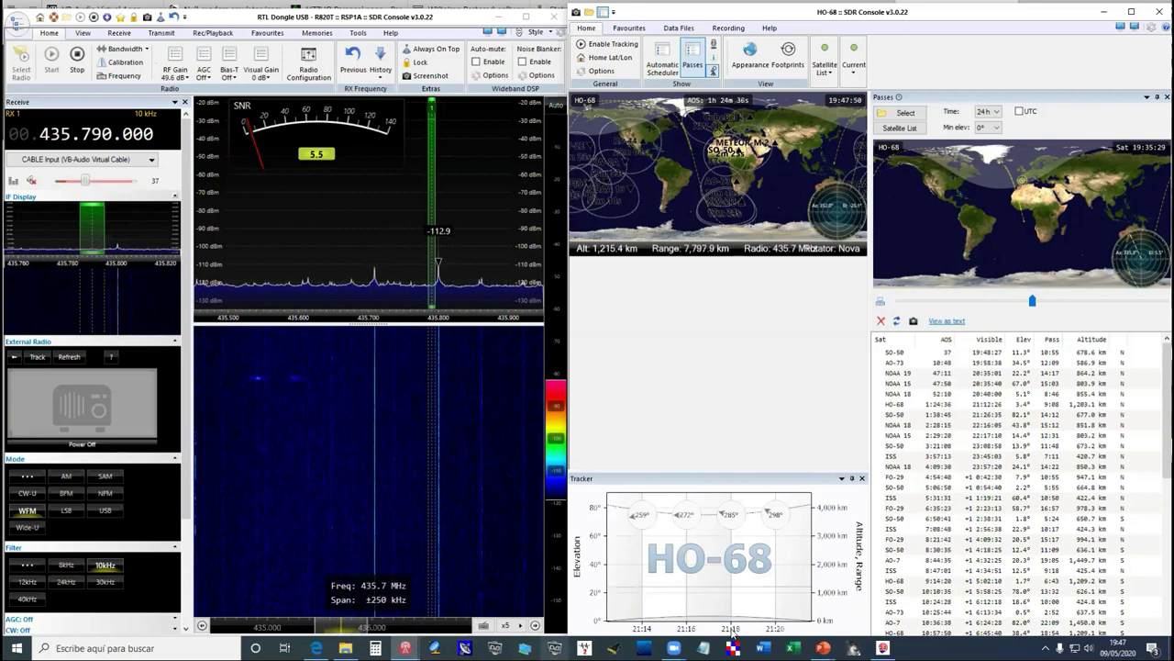
click(1045, 648)
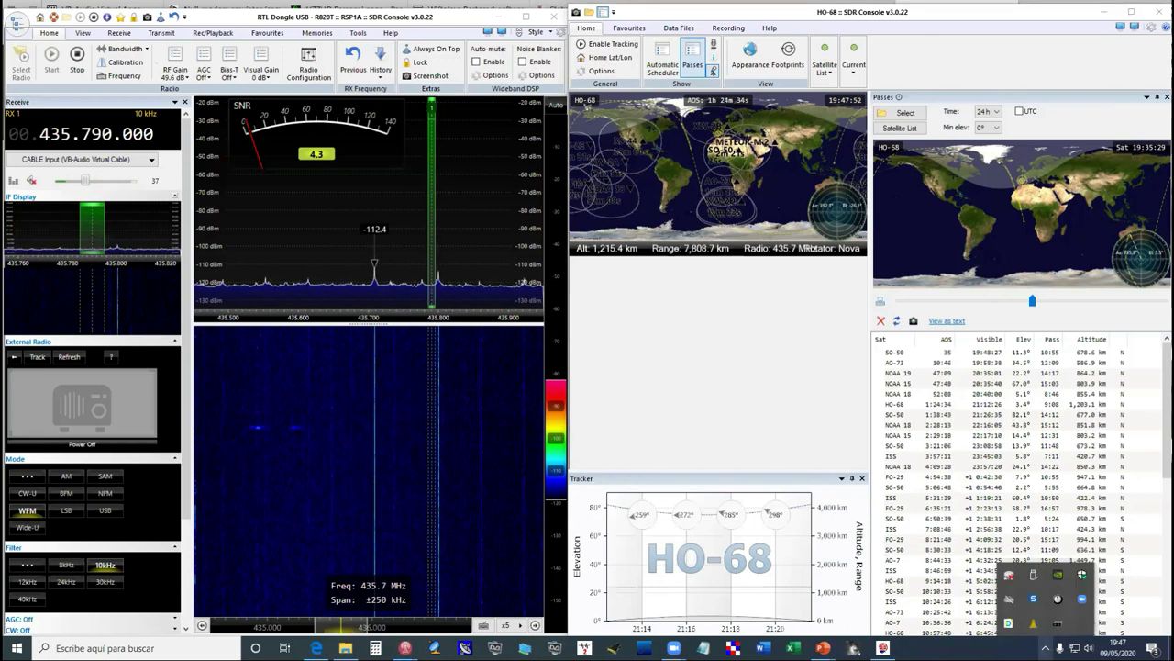
click(1058, 610)
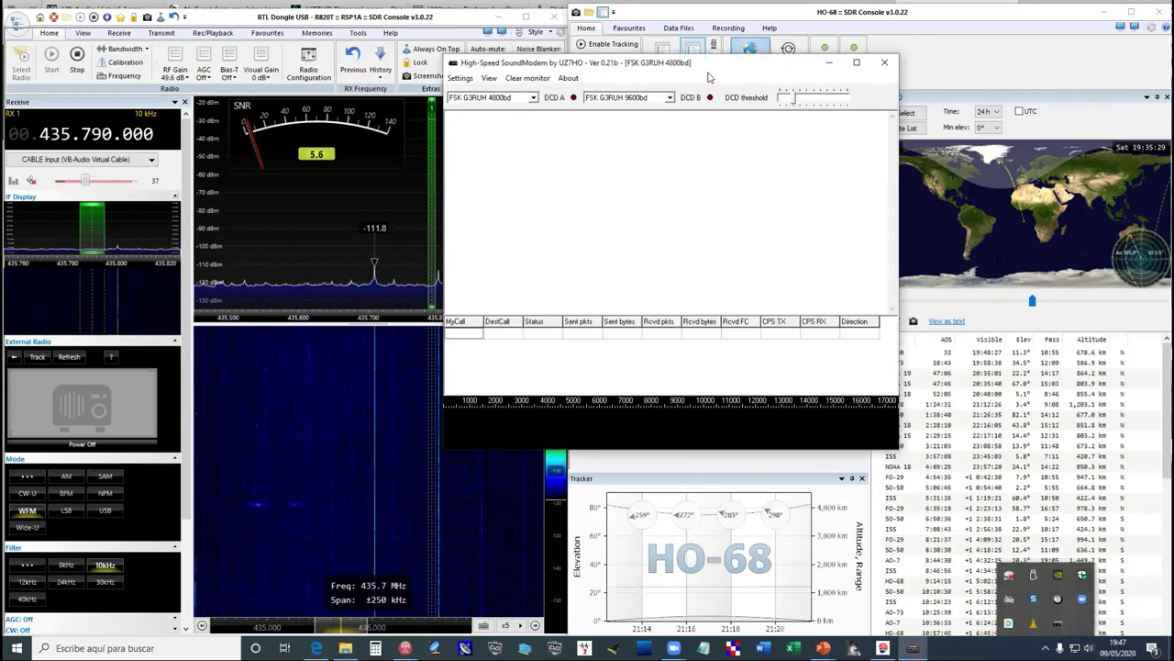
drag(709, 77, 506, 74)
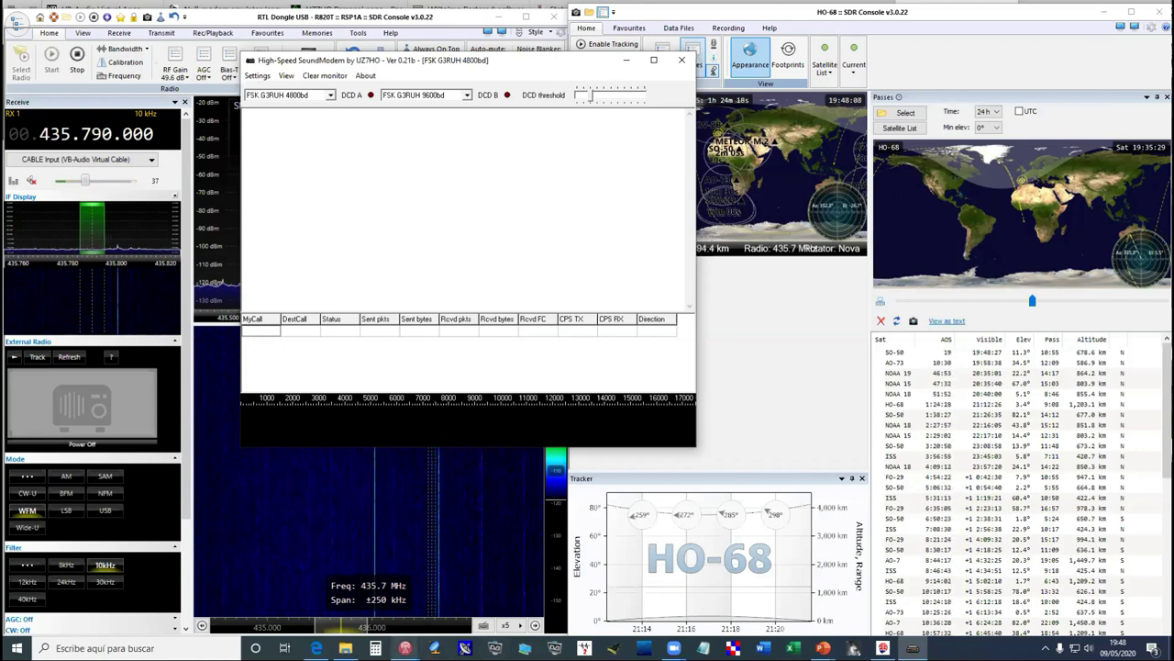
- Launch tlm_forwarder.exe from the TELEMETRY_FORWARDER folder inside SAT_TELEMETRY
mouse_move(346, 647)
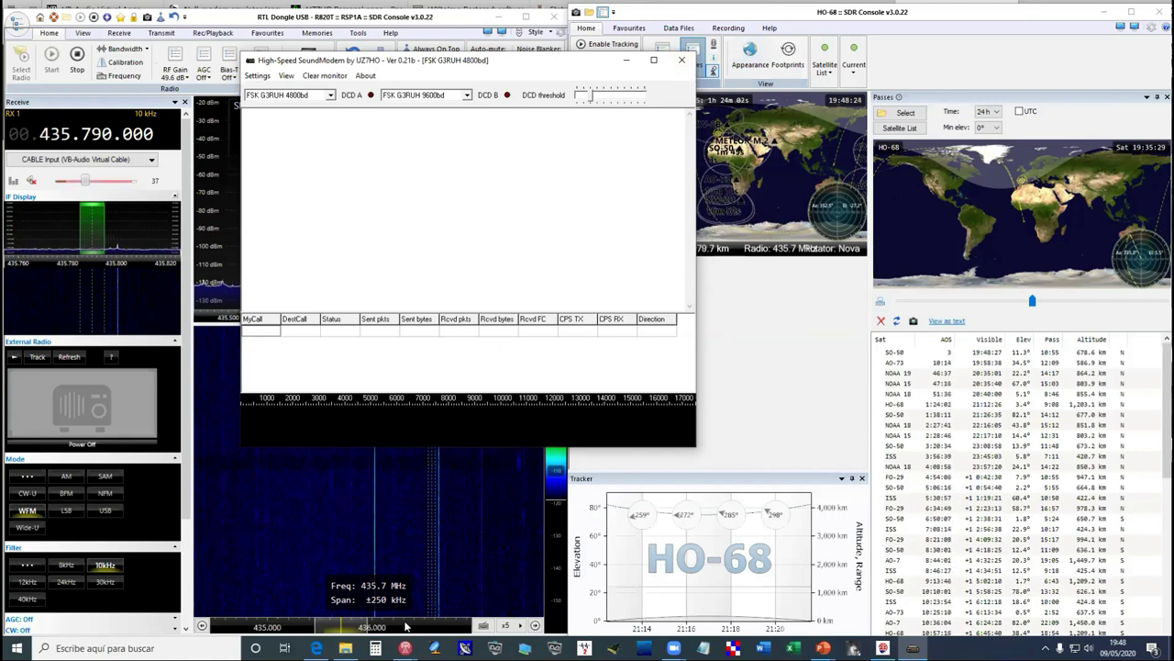
click(345, 647)
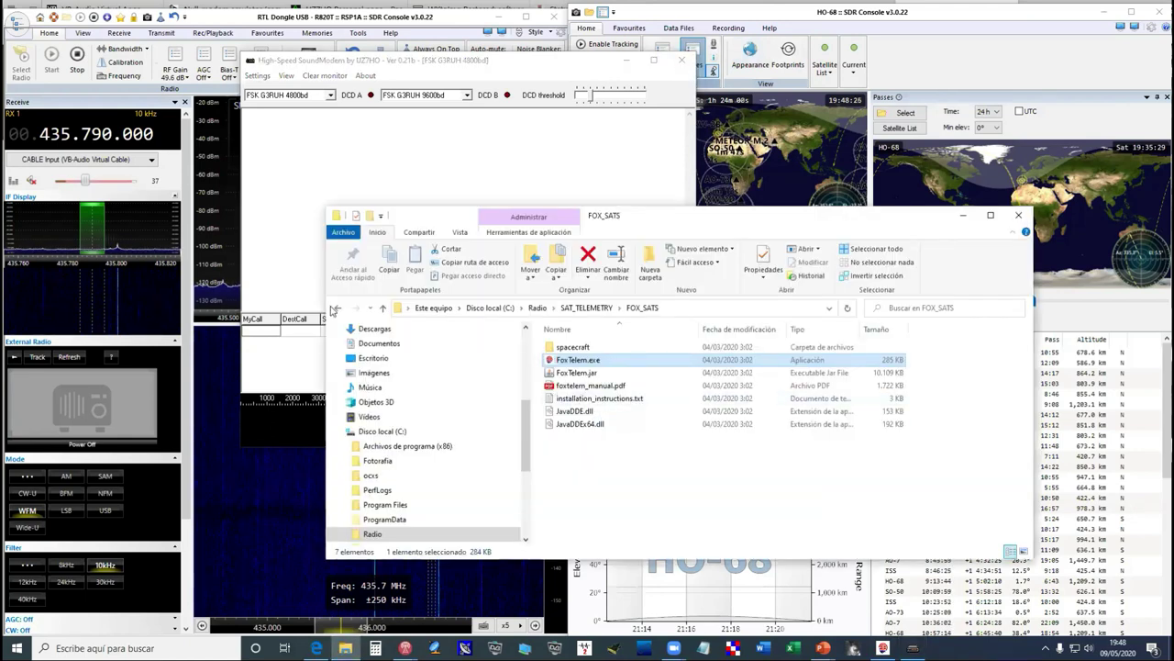
click(336, 308)
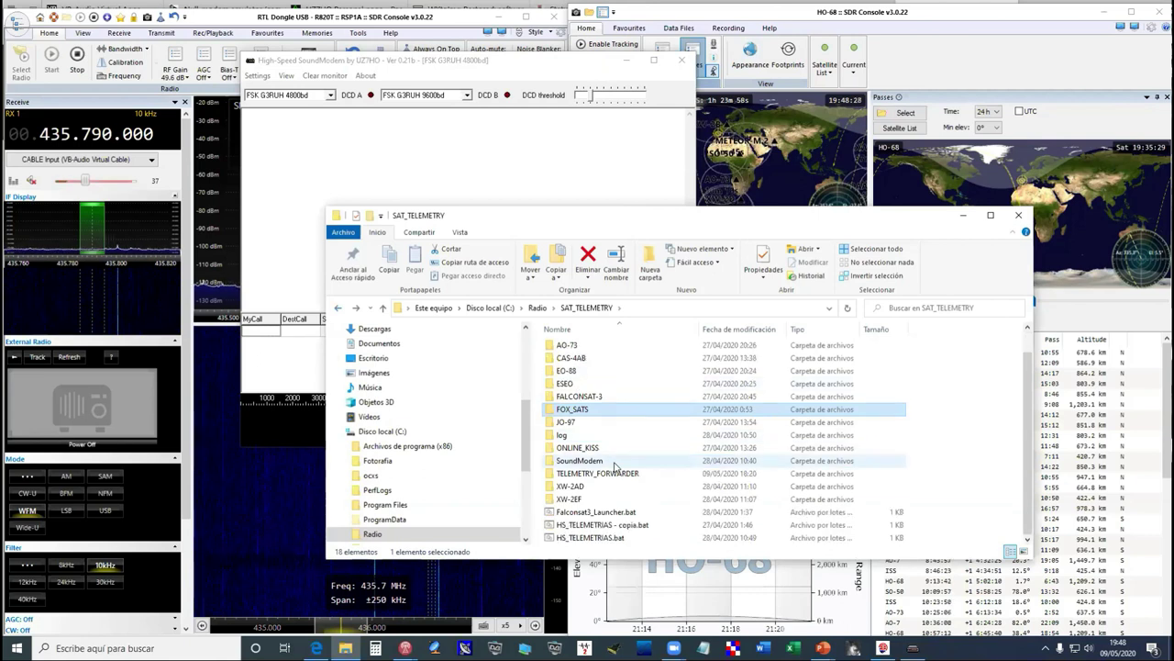
double_click(608, 447)
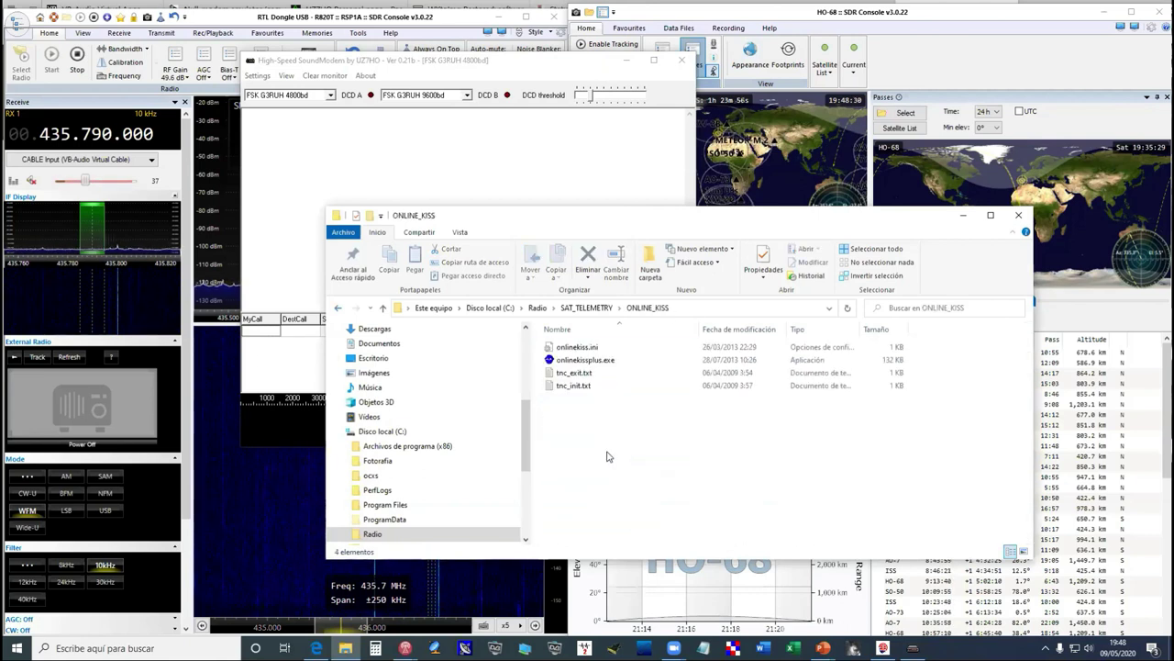
click(338, 308)
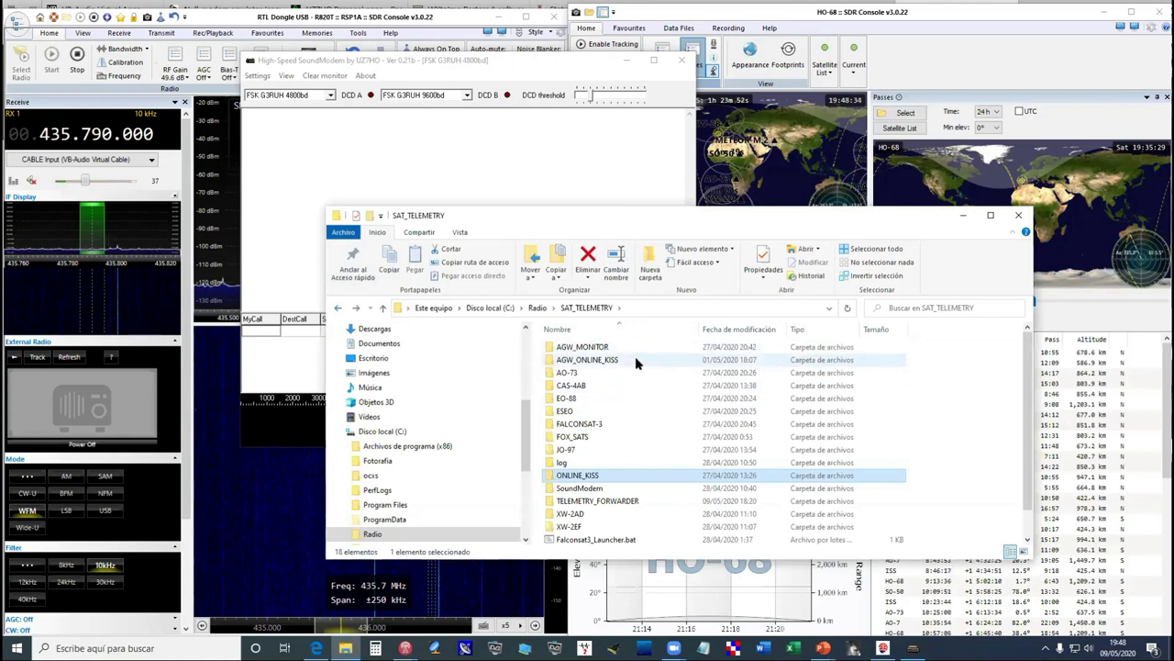
scroll(640, 475, down, 1)
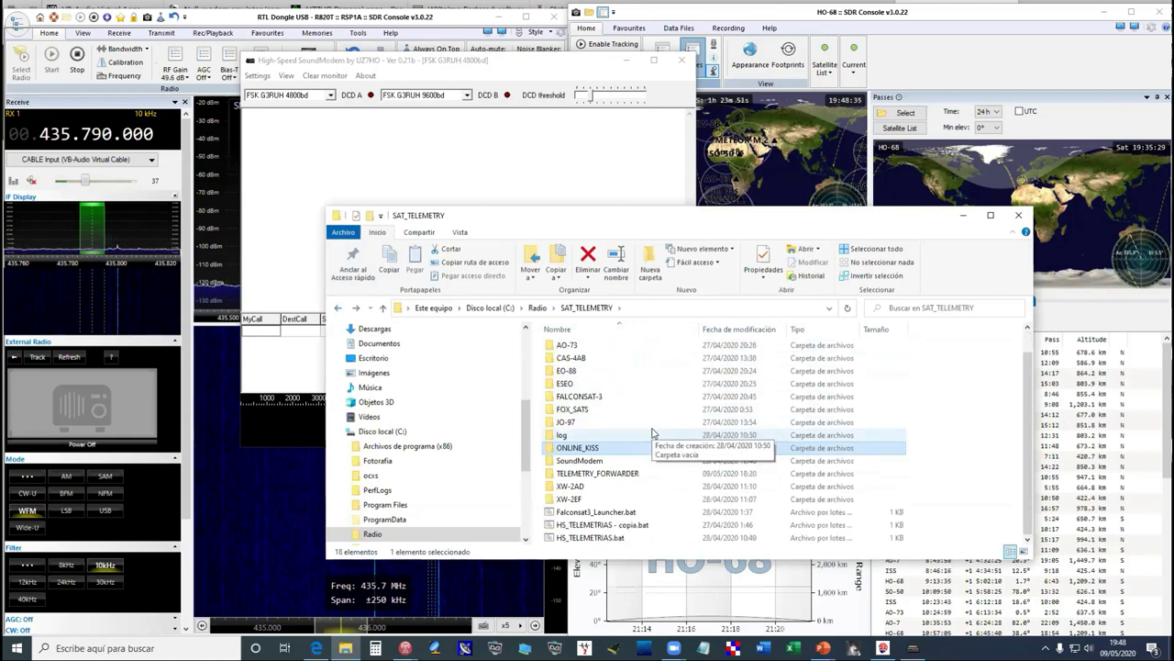
double_click(633, 474)
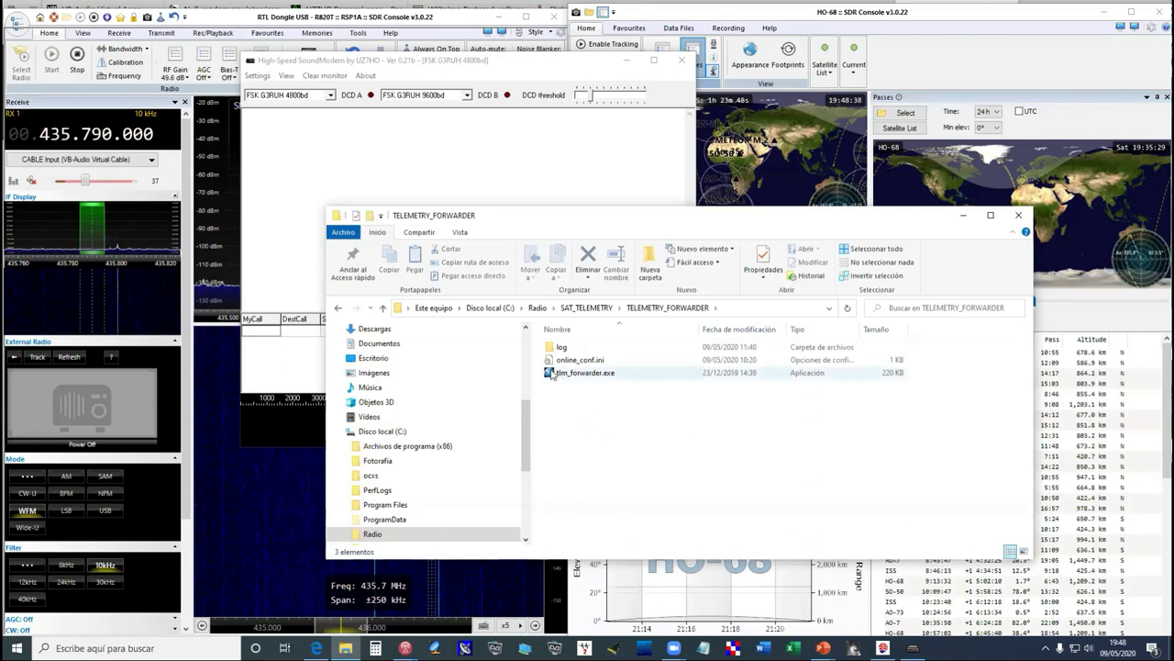
double_click(553, 375)
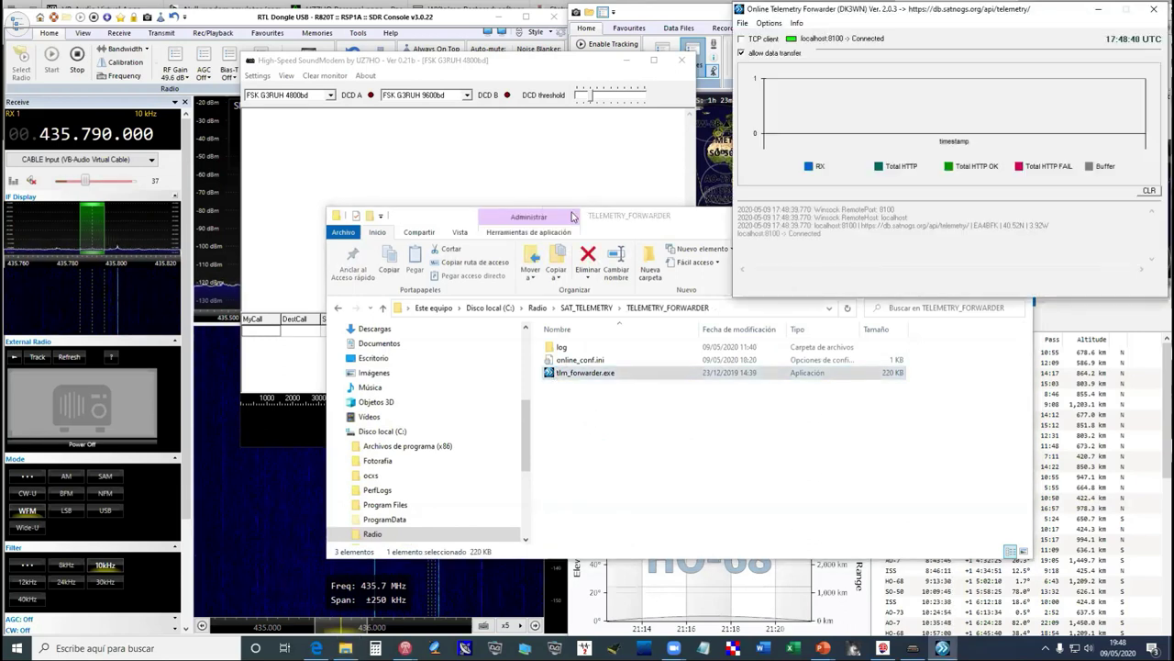
- Rearrange the TELEMETRY_FORWARDER folder and High-Speed SoundModem windows so they leave the Online Telemetry Forwarder uncovered
click(573, 215)
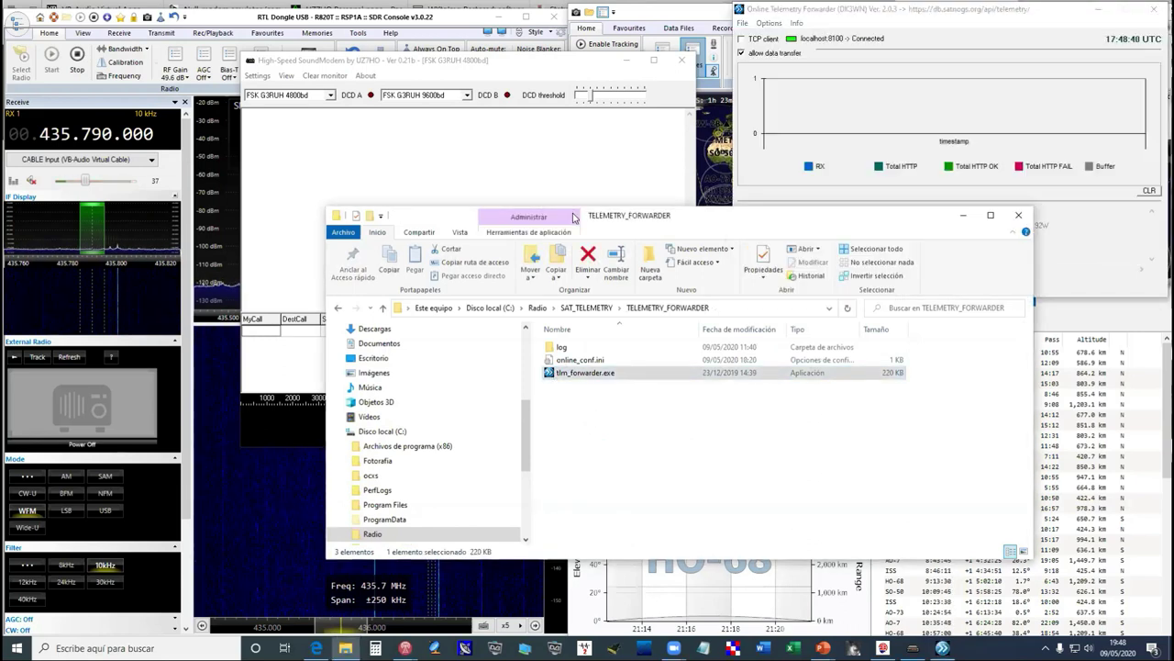
drag(572, 216, 677, 289)
click(547, 57)
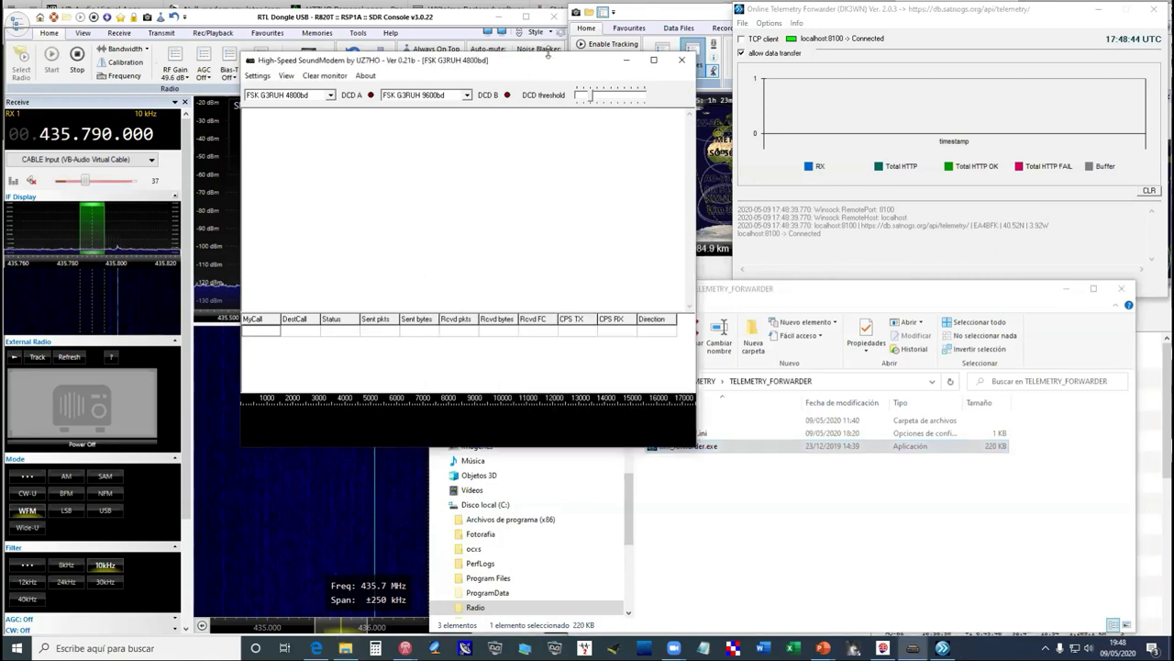
drag(548, 57, 502, 32)
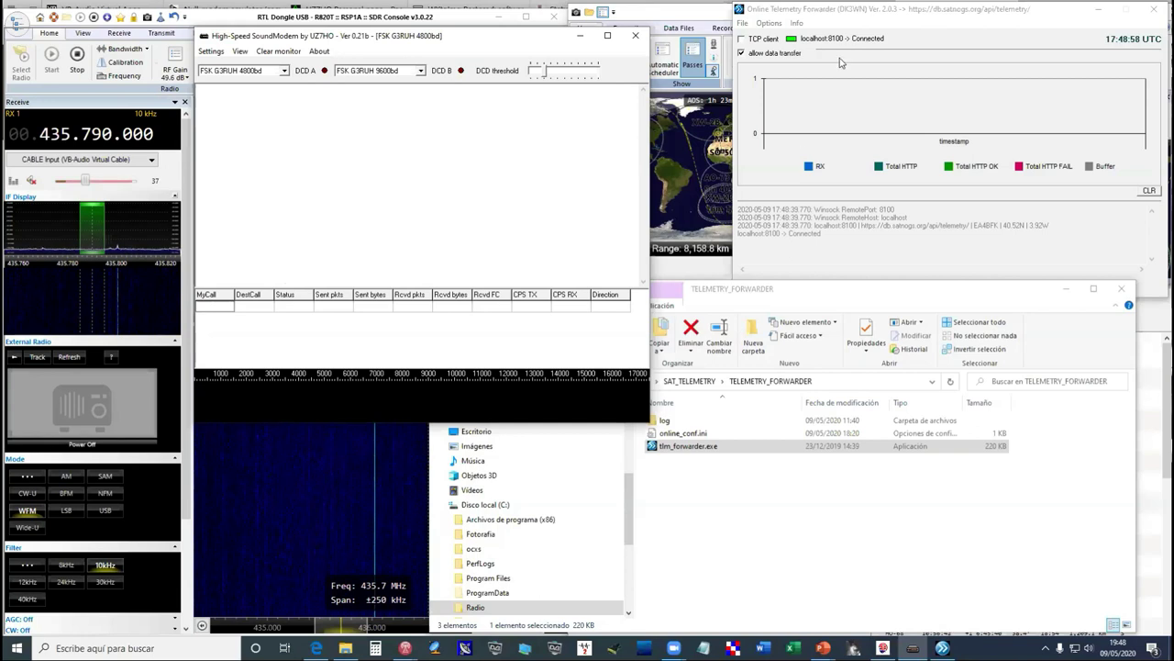
- Review the debug, hexdump and file commands offered by the Online Telemetry Forwarder
click(886, 25)
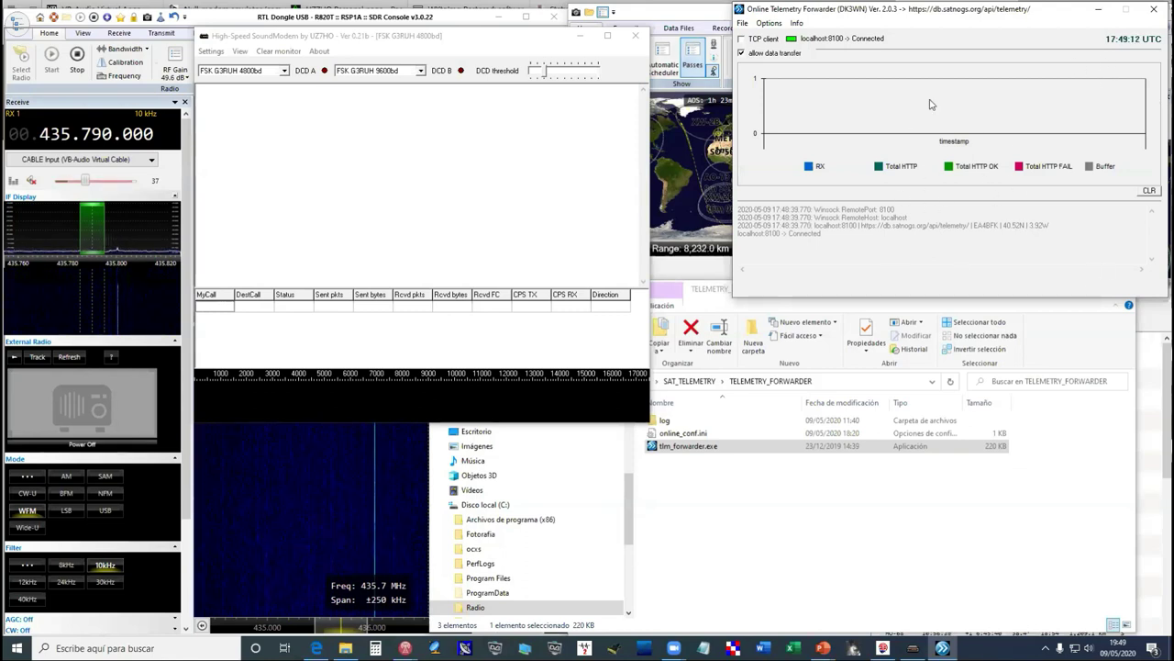
click(779, 28)
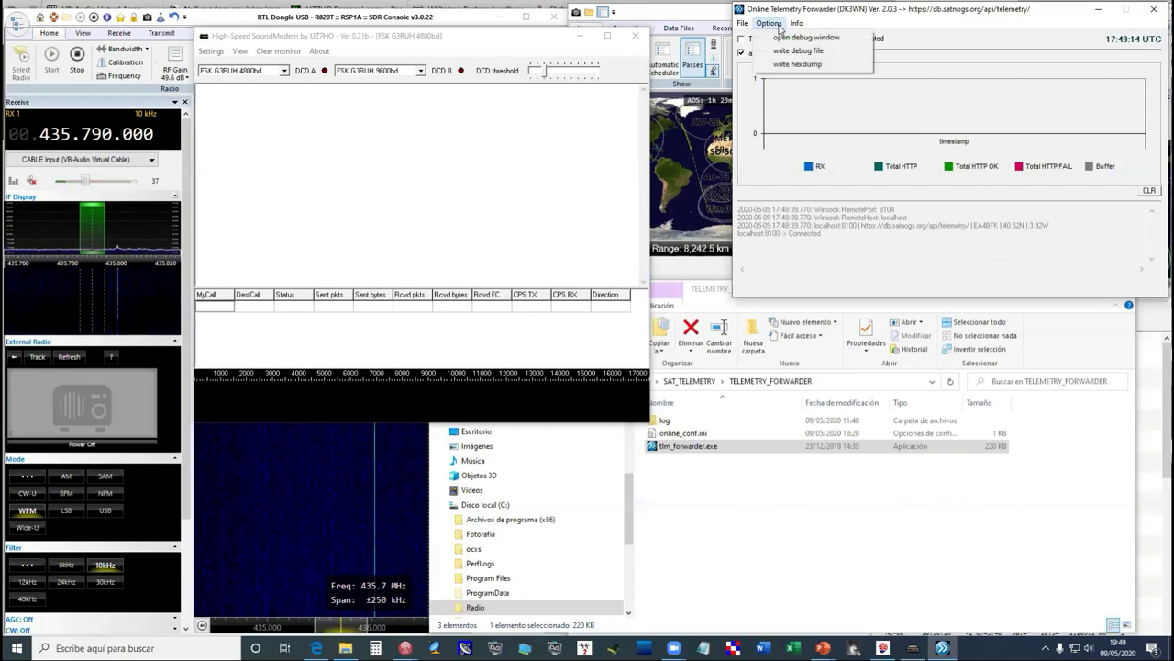
click(748, 24)
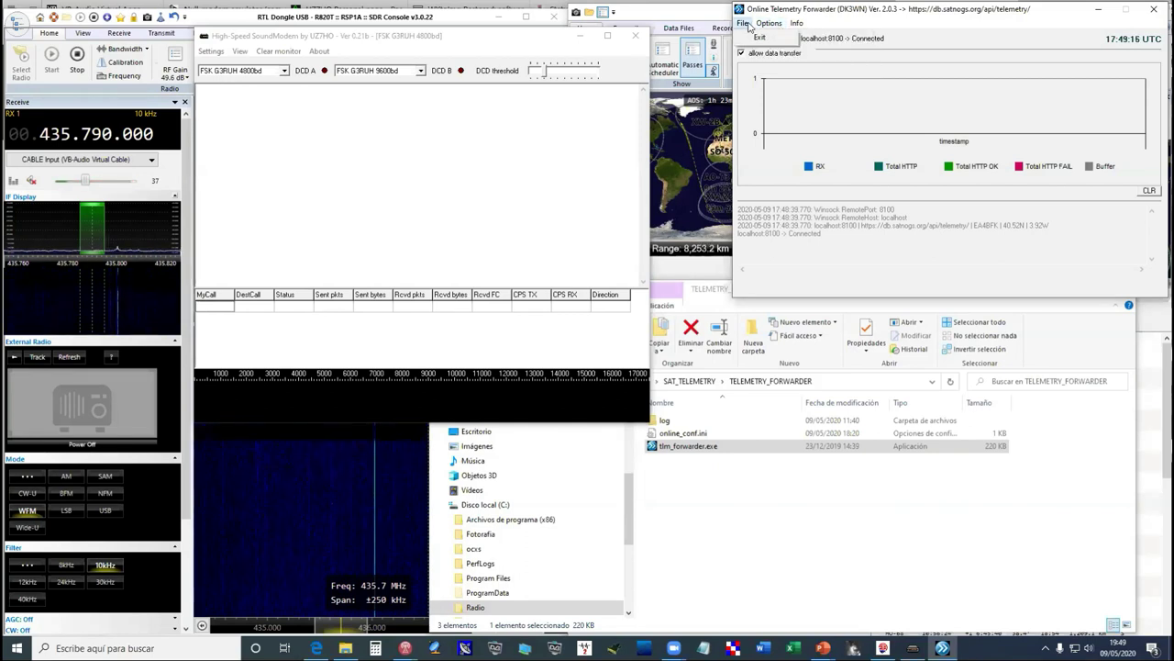
- Open the log folder inside TELEMETRY_FORWARDER, reposition its window and widen the file name column
click(760, 472)
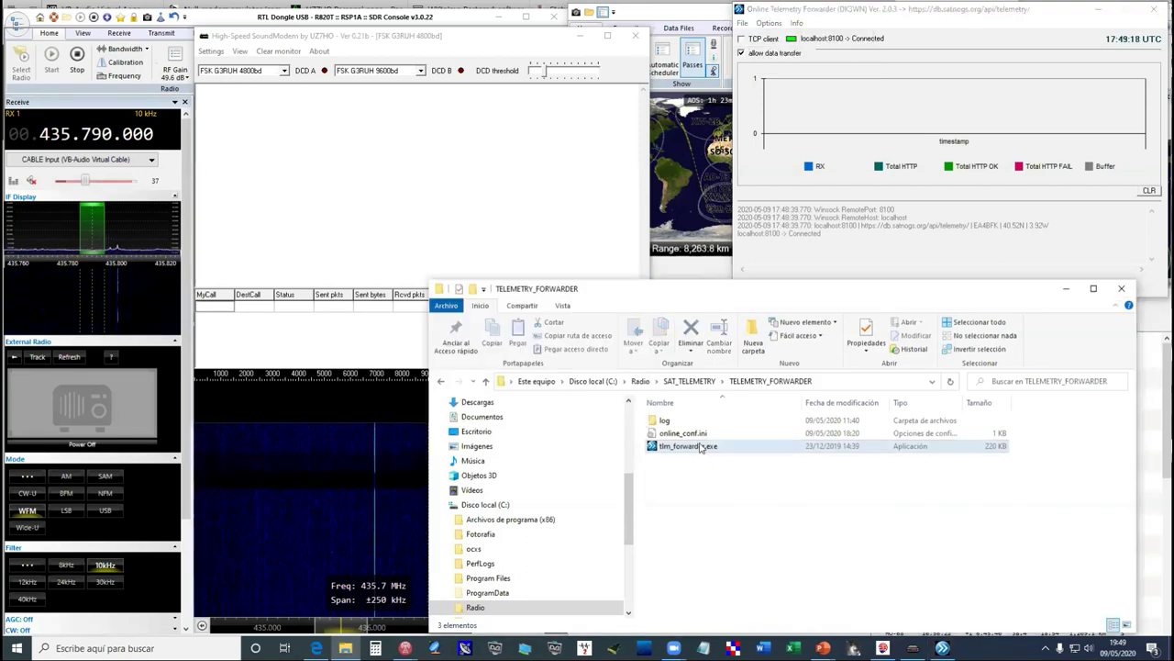
double_click(676, 424)
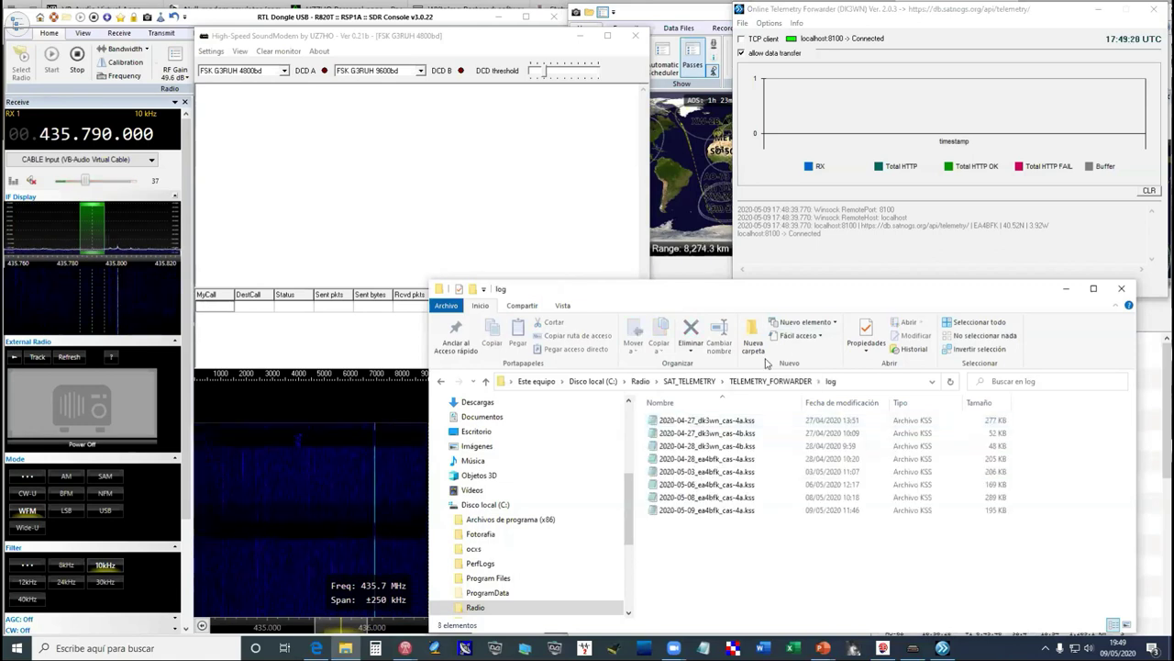
drag(781, 295, 626, 25)
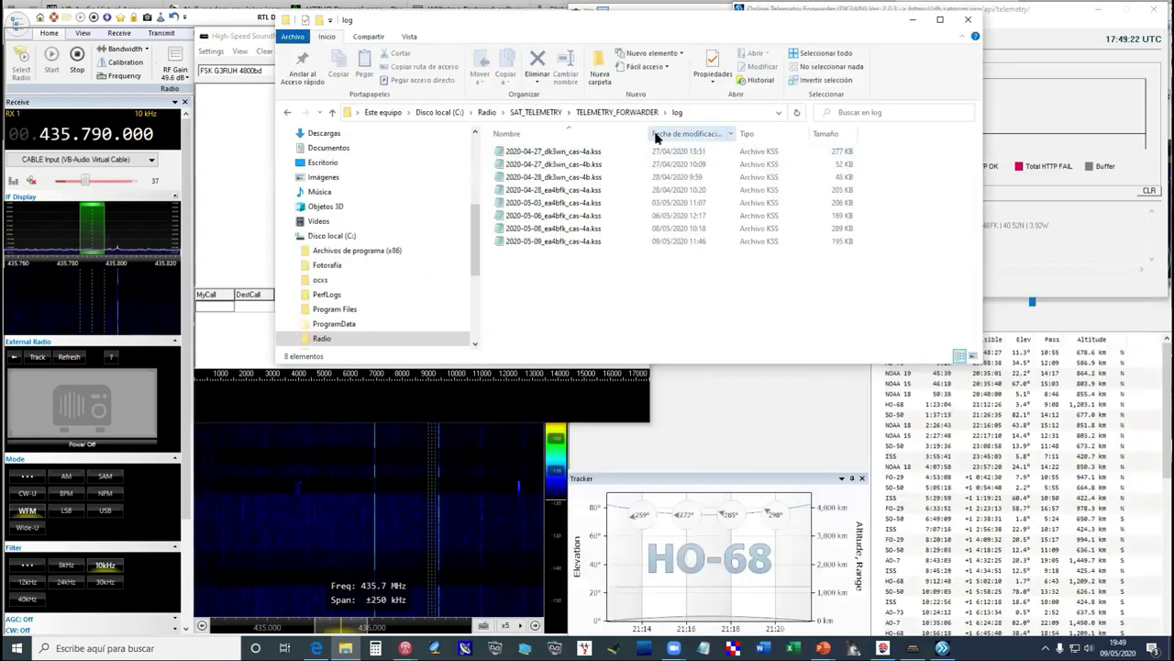
drag(649, 134, 853, 133)
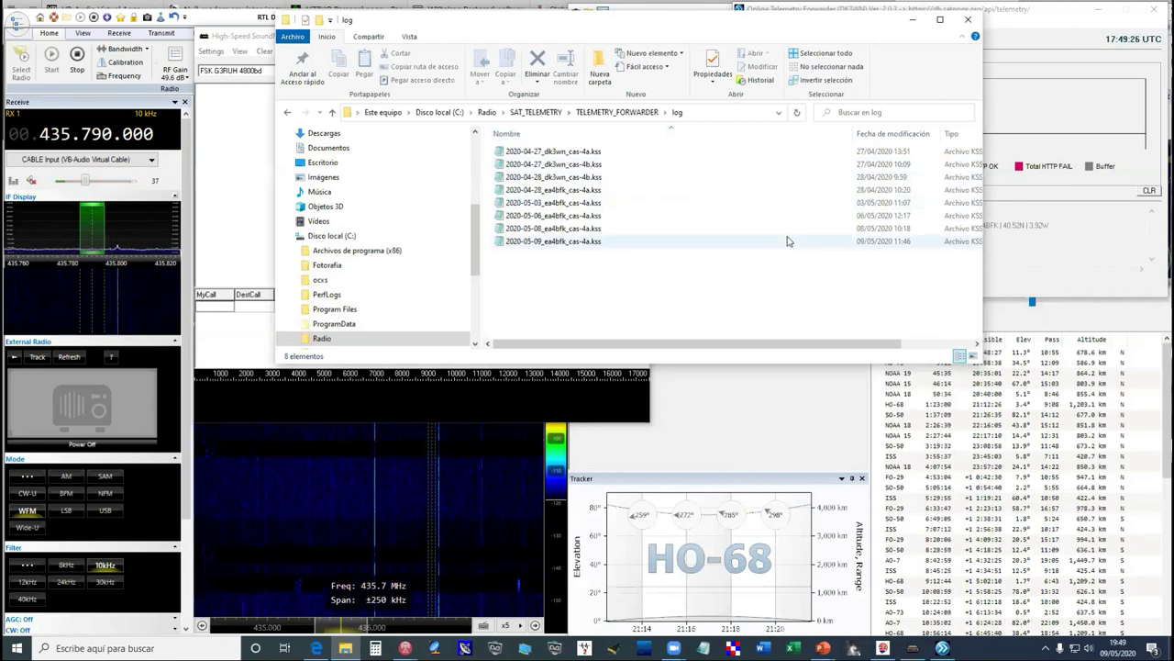
- View the raw contents of the 2020-05-09 CAS-4A .kss log in the text editor and close it
click(615, 243)
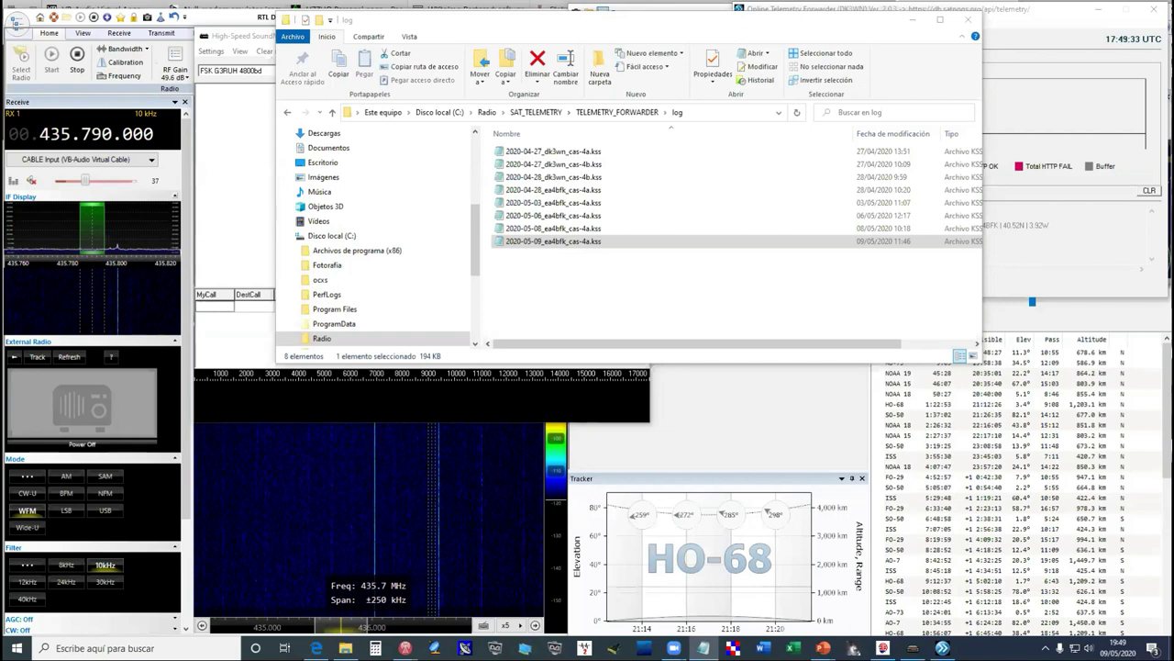
key(Return)
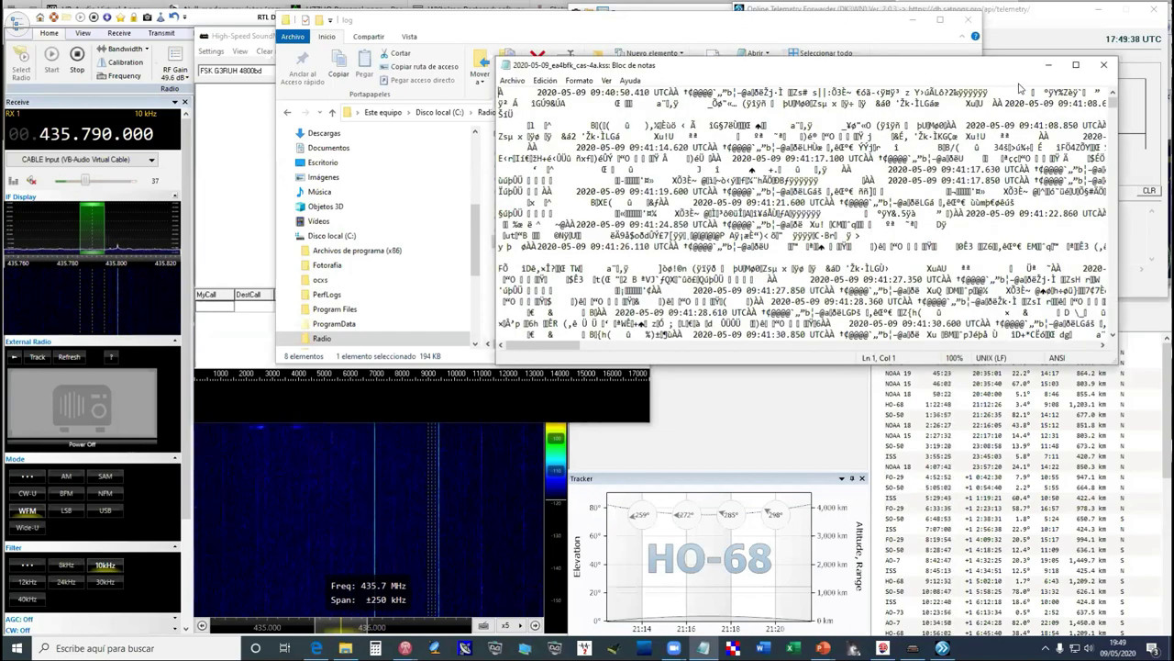
click(1104, 67)
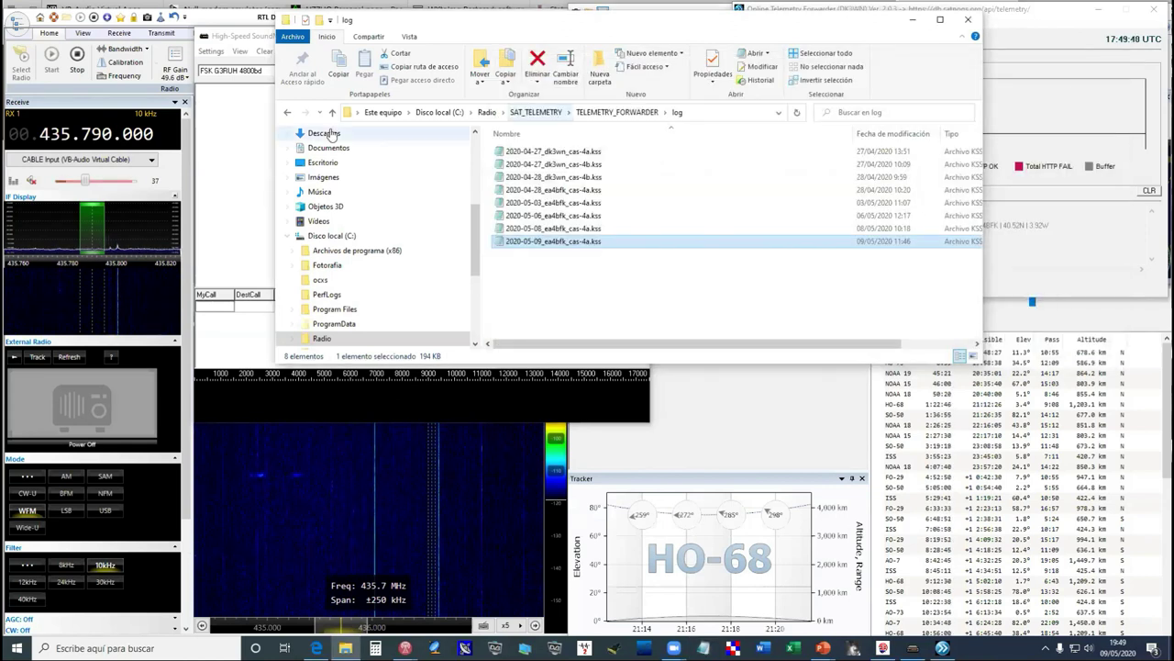
- Launch cas4ab.exe from the CAS-4AB folder inside SAT_TELEMETRY
click(288, 113)
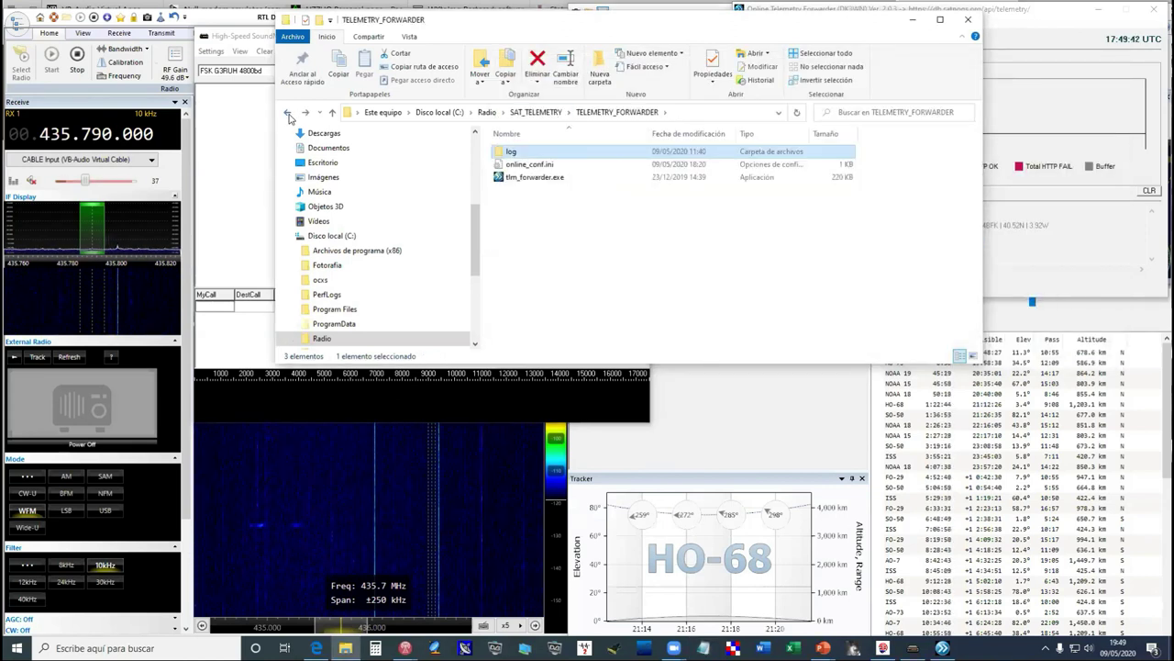
click(288, 113)
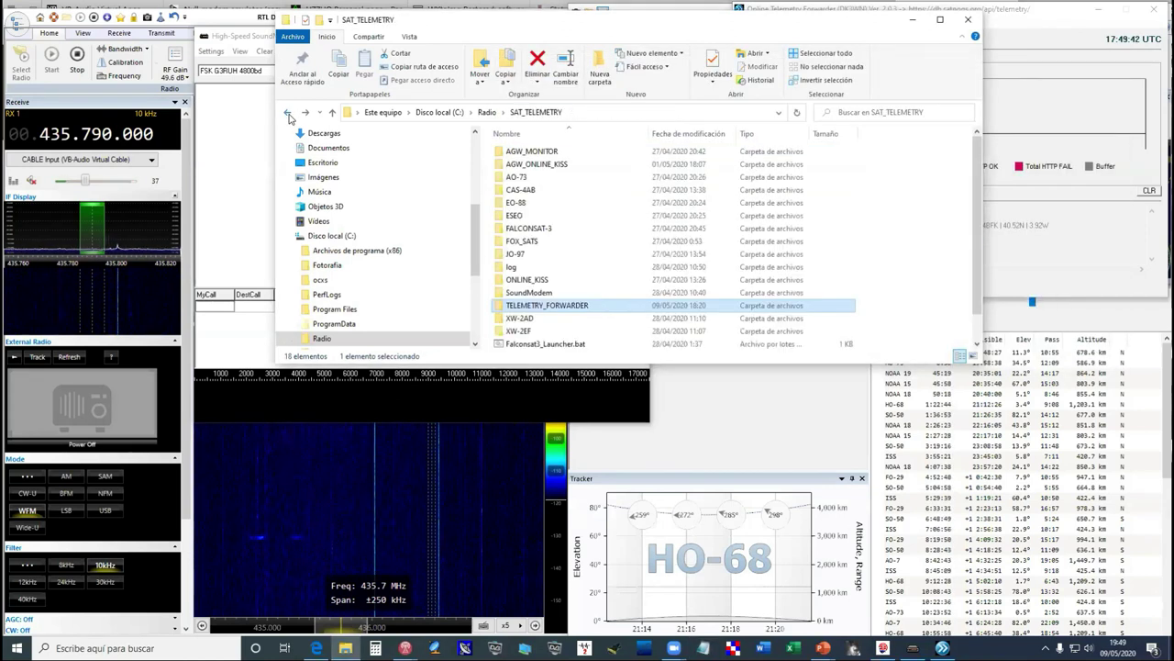
double_click(534, 189)
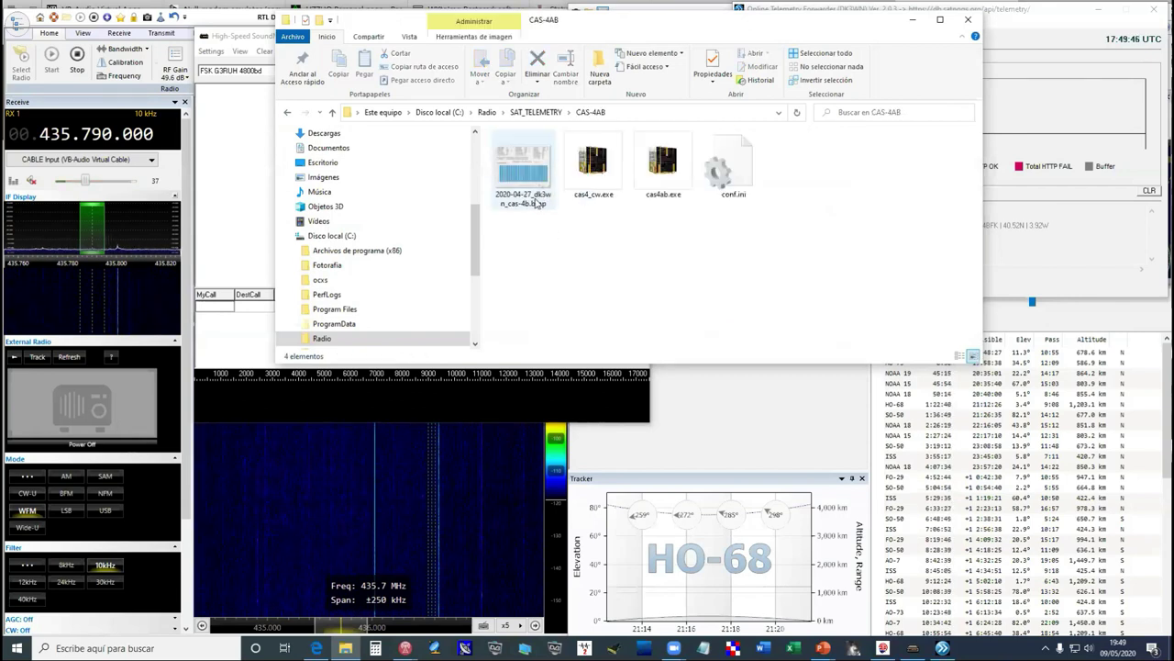
double_click(665, 165)
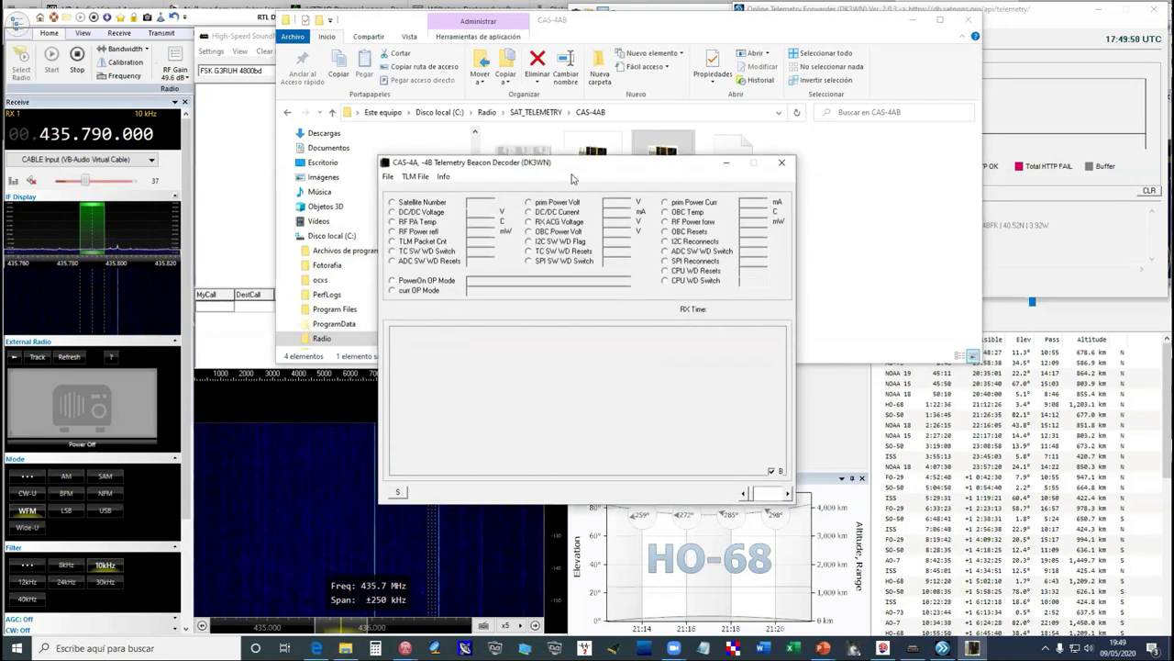
- Load the 2020-05-09 CAS-4A .kss log into the Telemetry Beacon Decoder and reposition the decoder window
click(414, 176)
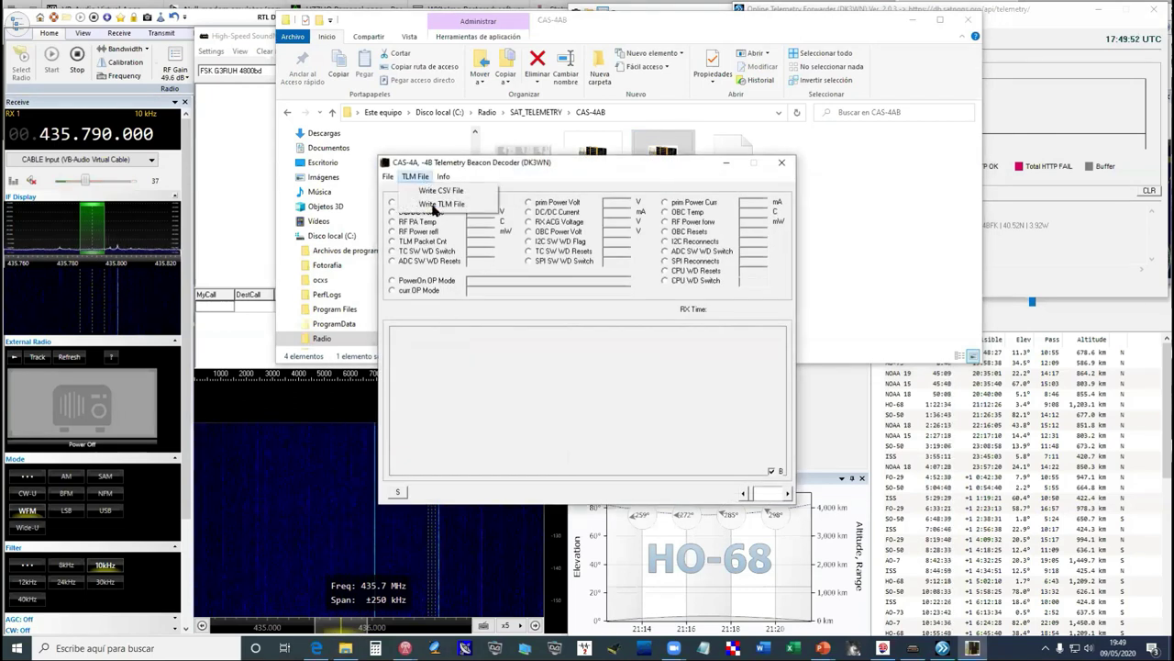
mouse_move(388, 176)
click(421, 191)
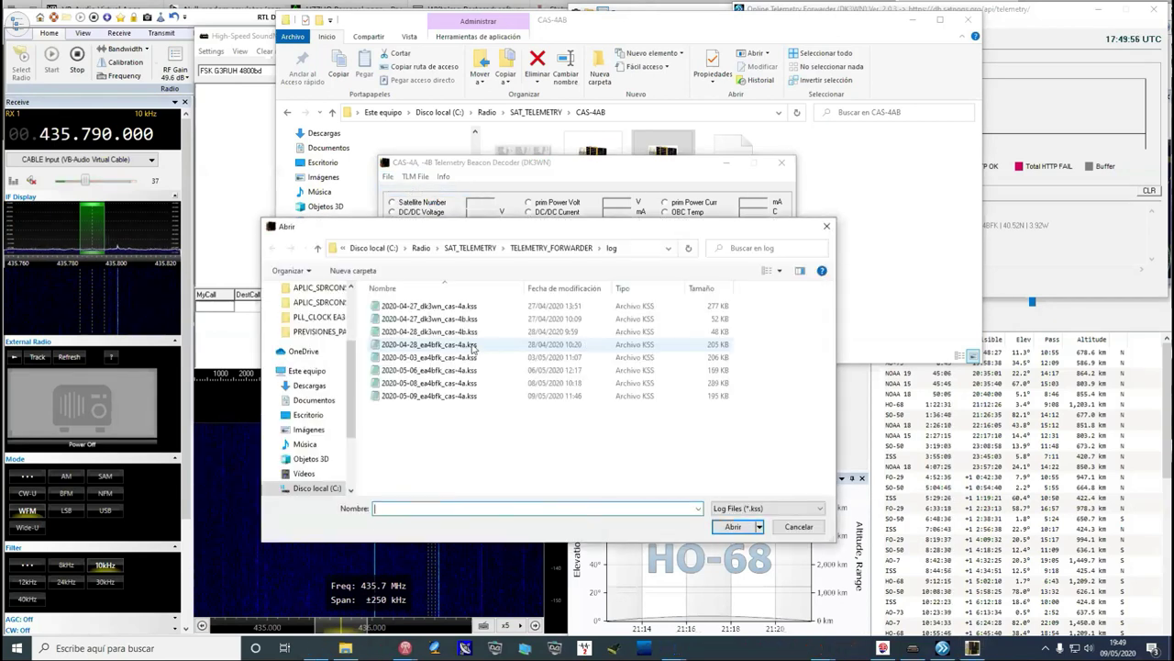
click(472, 397)
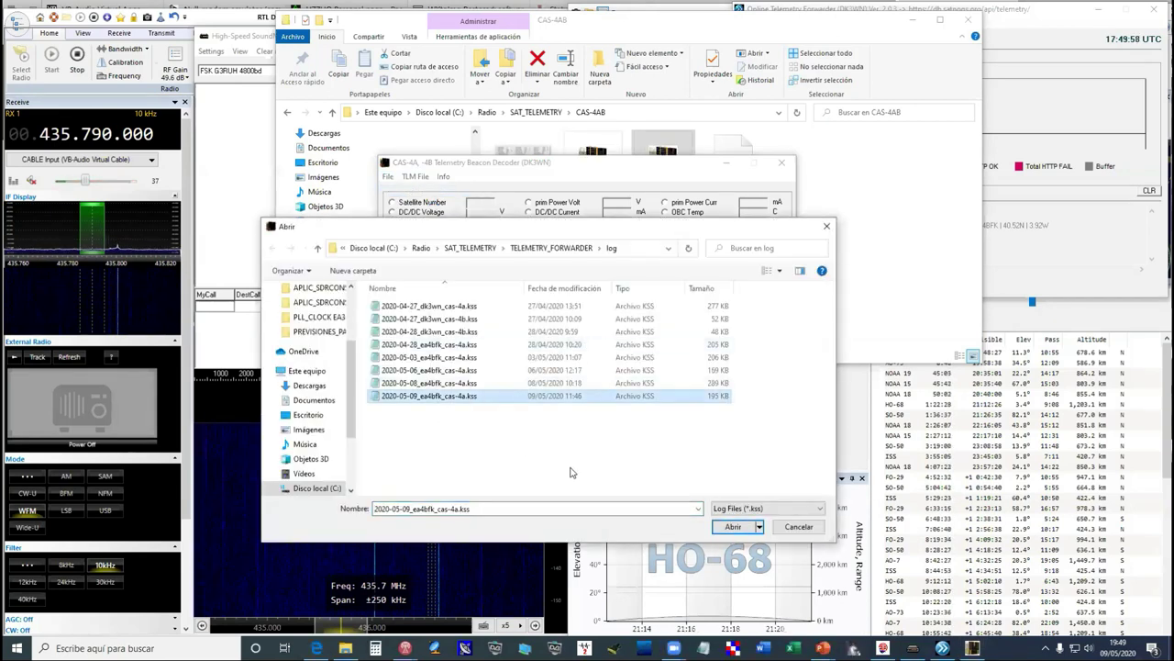
click(736, 528)
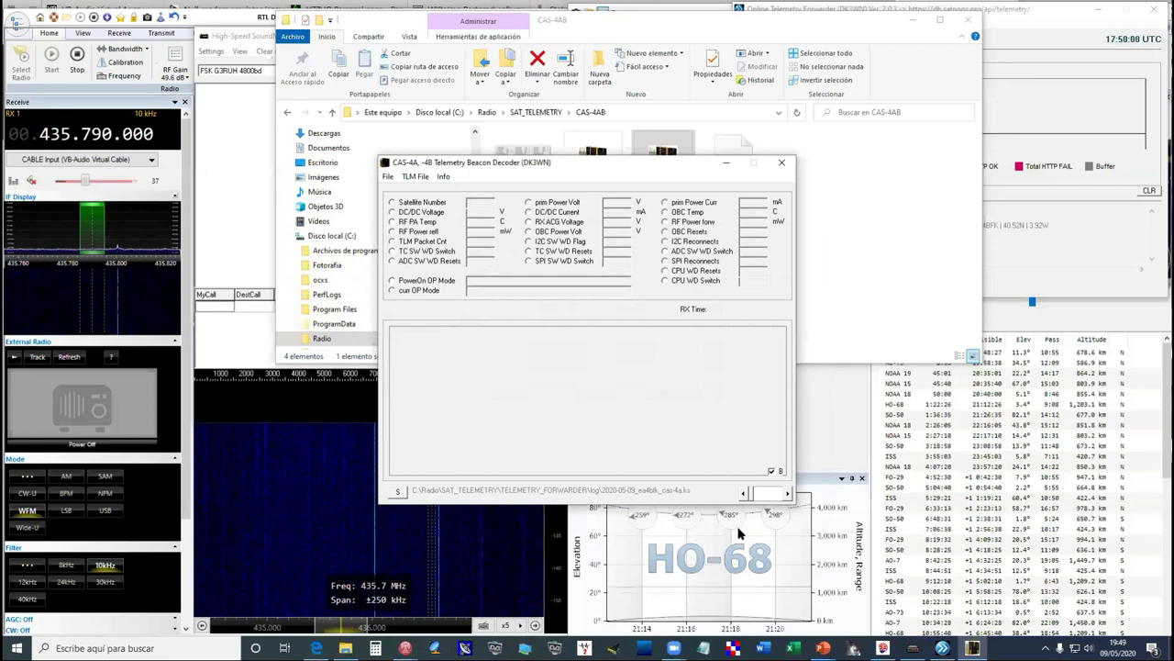
drag(650, 162, 662, 101)
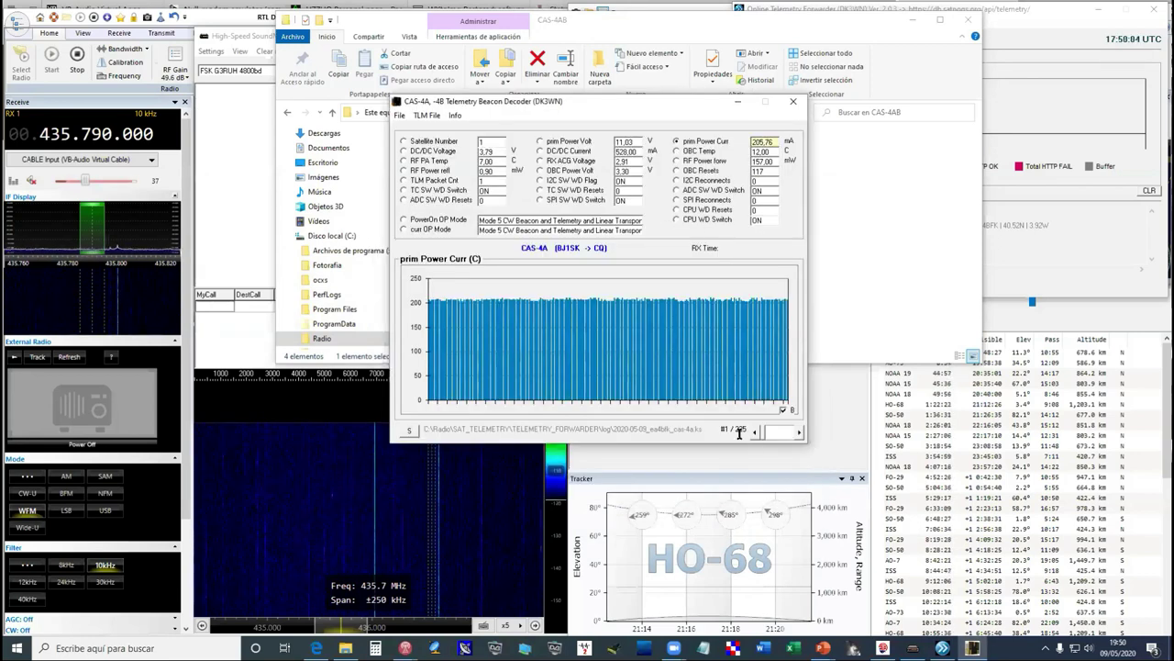
- Step forward through the decoded CAS-4A telemetry frames to frame 4
click(799, 433)
click(799, 432)
click(799, 432)
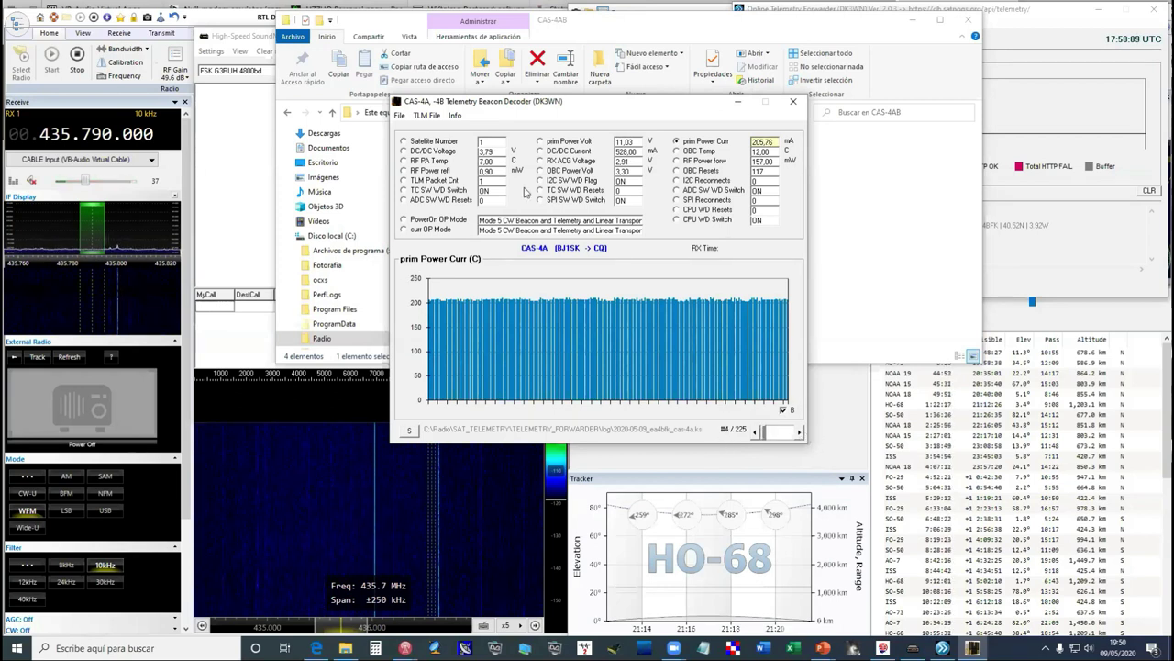
- Graph the DC/DC Voltage, TLM Packet Cnt and RX ACG Voltage of the CAS-4A telemetry and step forward to frame 7
click(403, 151)
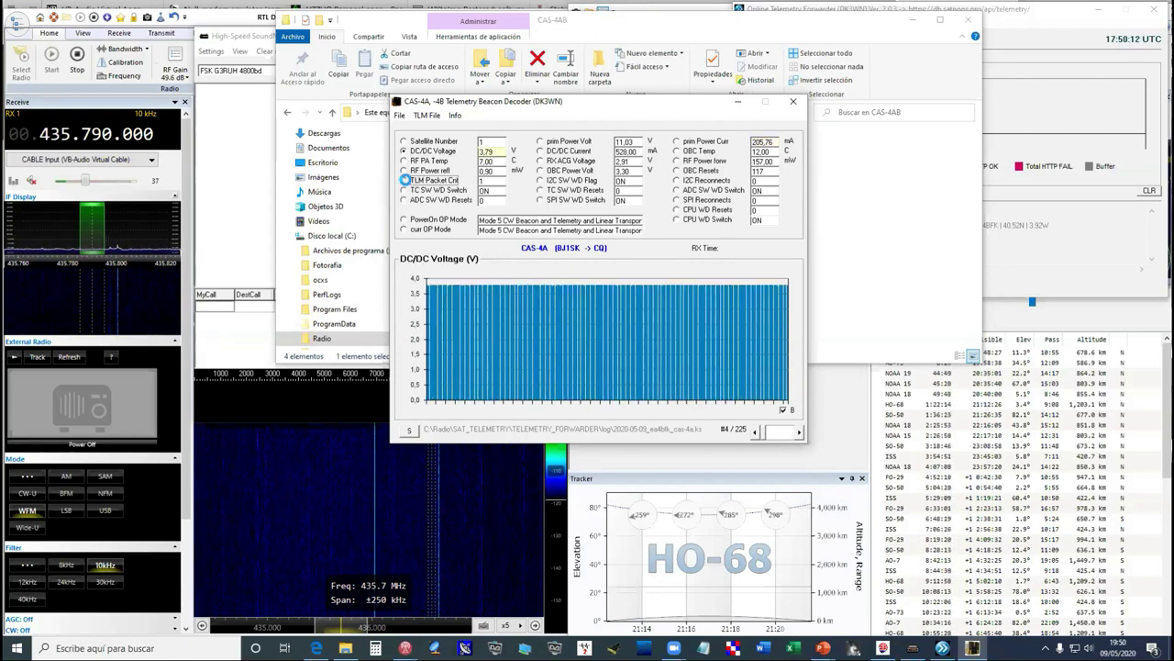
click(404, 180)
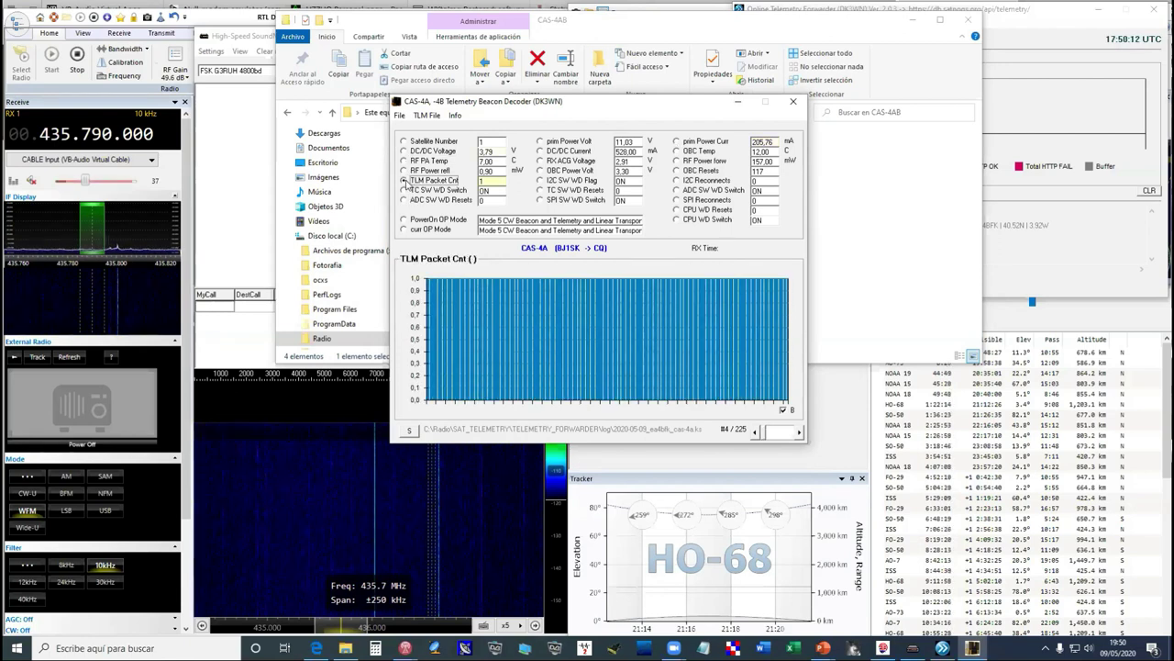
click(542, 161)
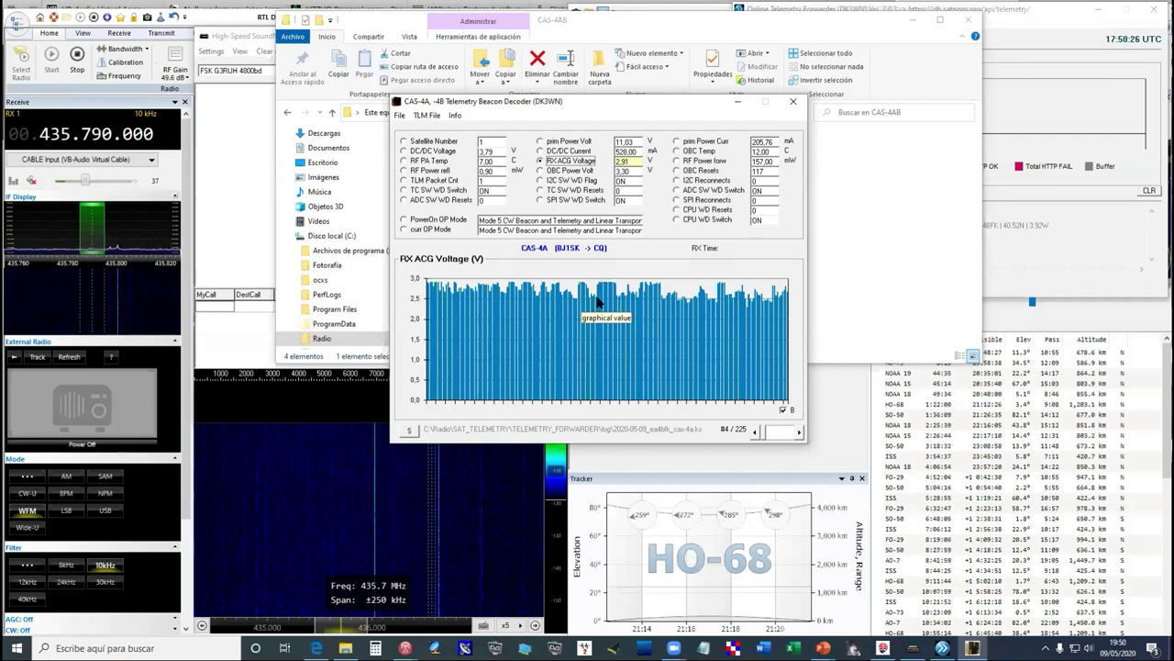
click(799, 433)
click(799, 432)
click(799, 432)
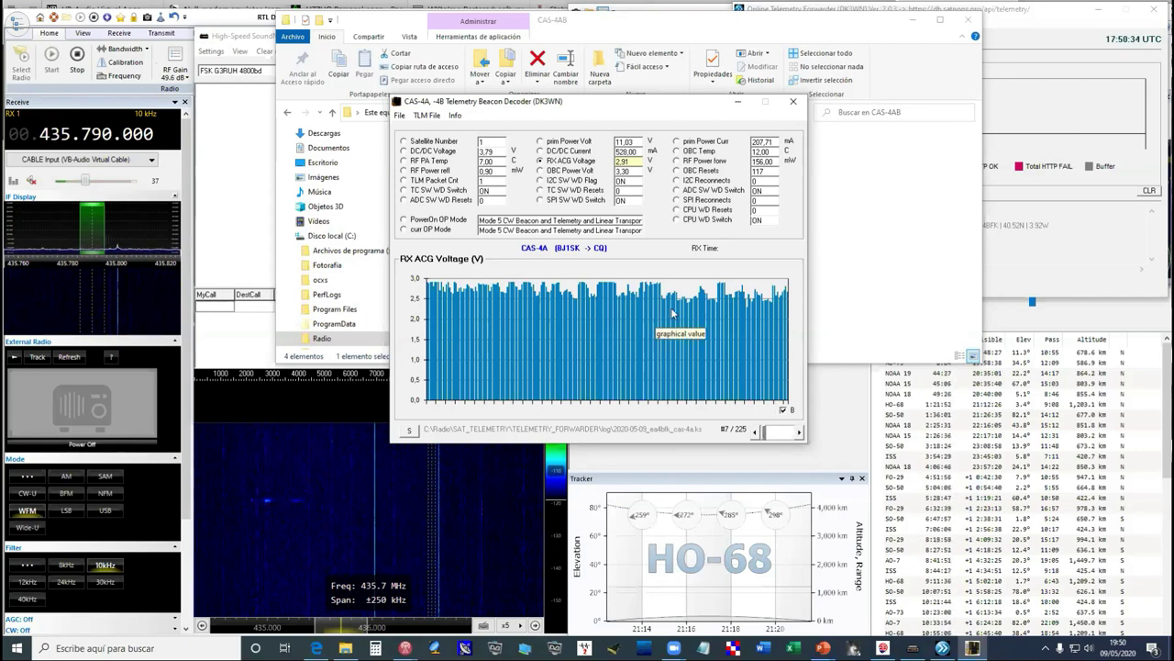
- View the decoder's options for writing CSV and TLM files and reposition the decoder window
click(425, 115)
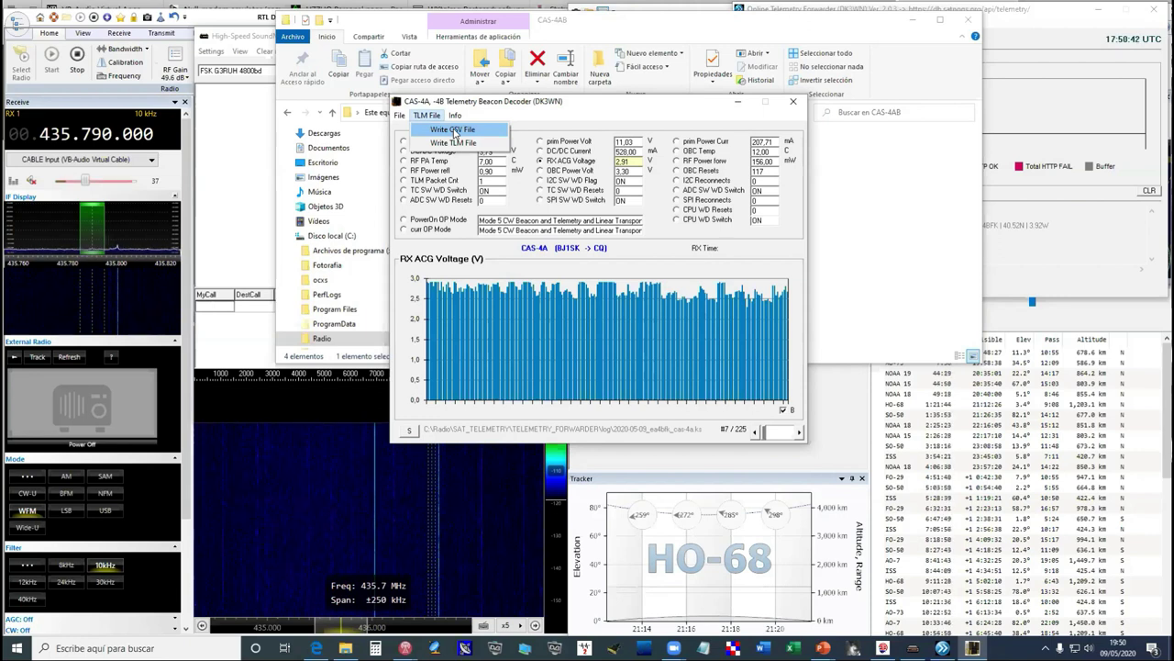
click(698, 111)
drag(697, 111, 945, 161)
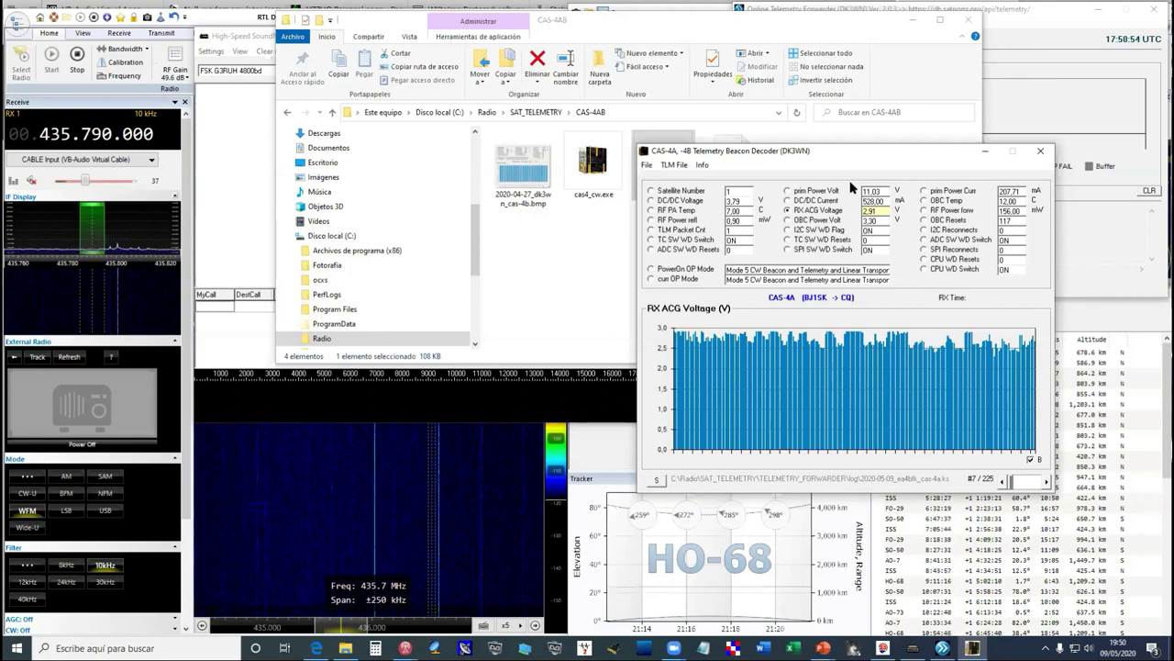
click(1047, 154)
drag(820, 156, 645, 145)
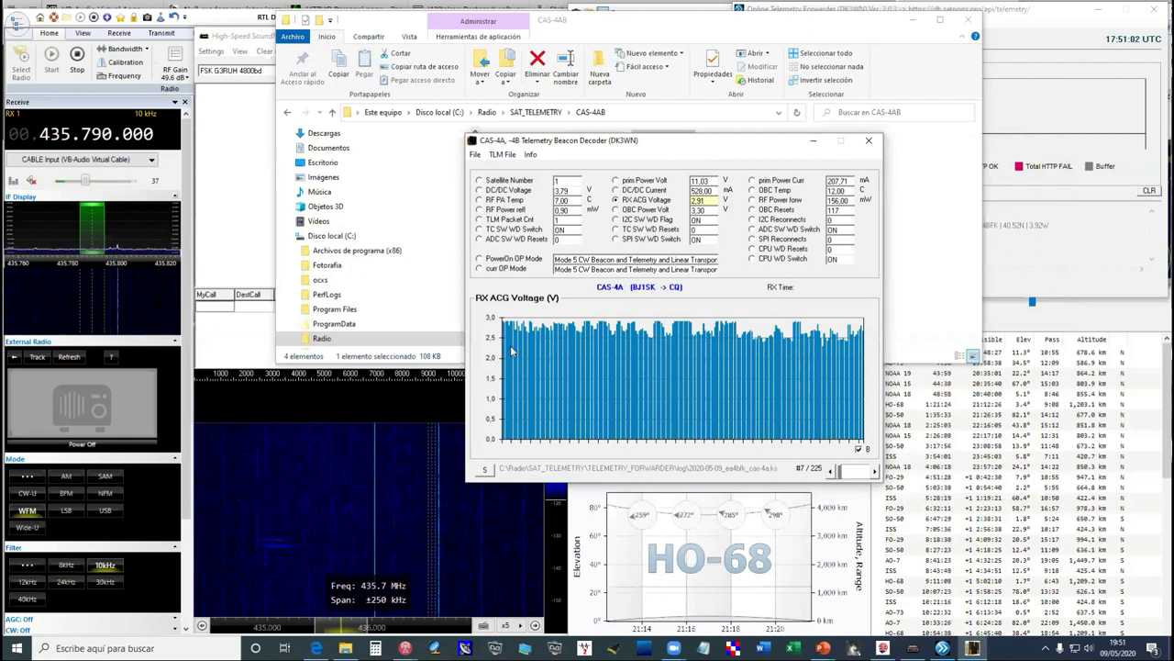
- Close the CAS-4 decoder and the SoundModem, and minimise the CAS-4AB folder and Online Telemetry Forwarder windows
click(875, 149)
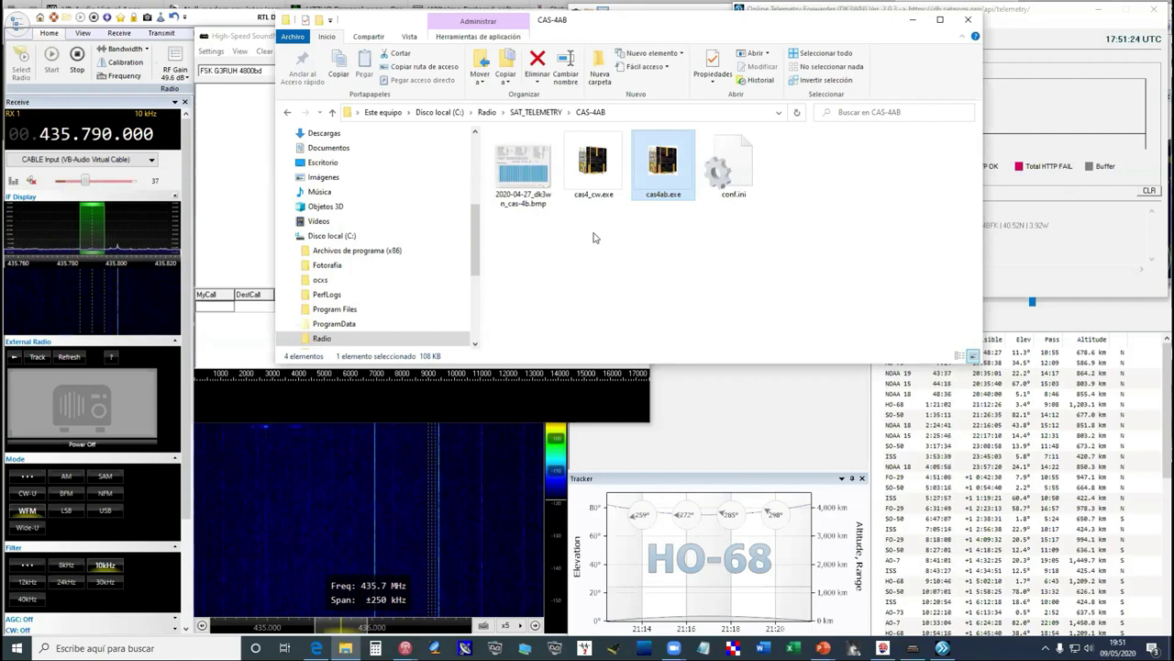
click(913, 19)
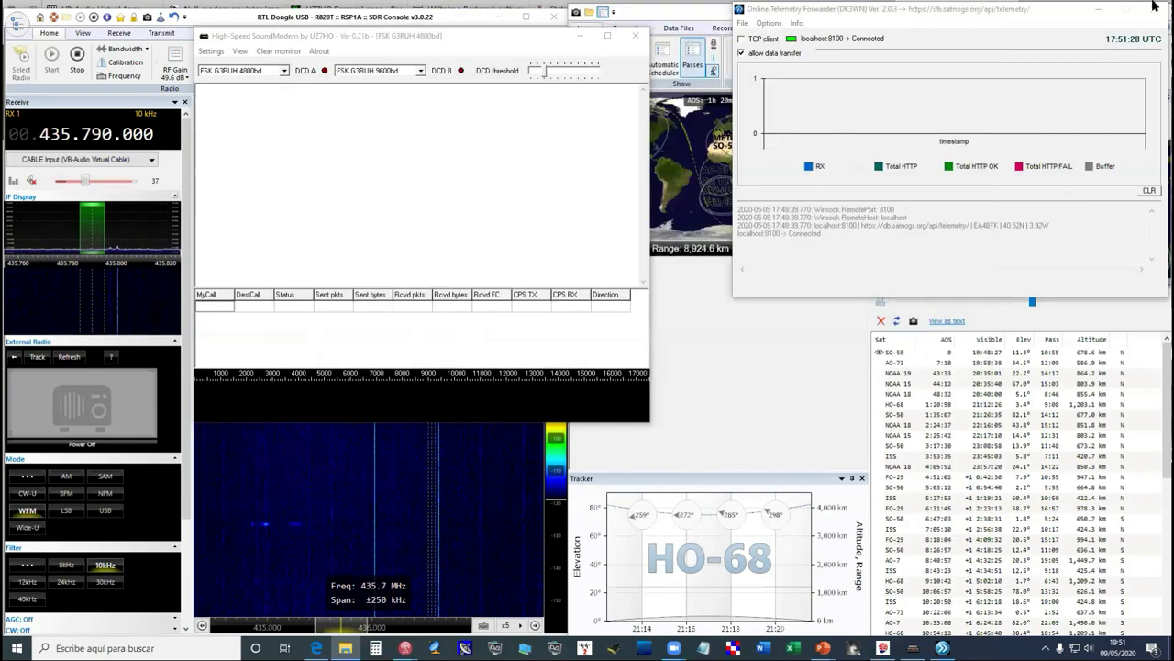
click(1102, 12)
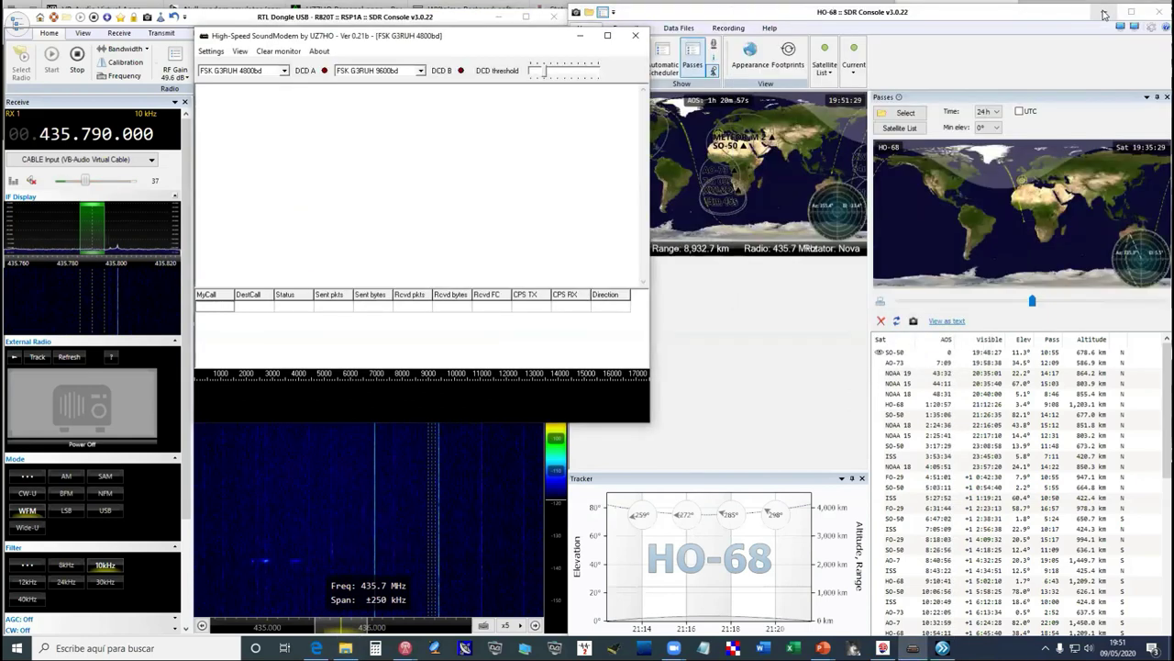
click(635, 38)
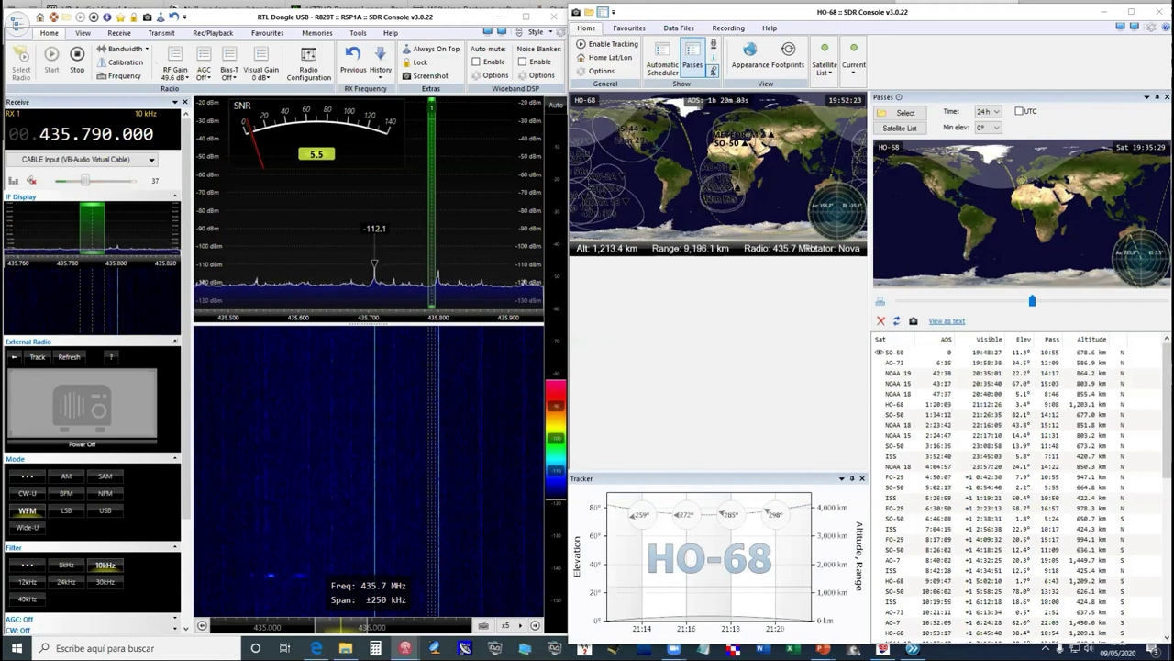
- Look over the tracking window's satellite list and the RTL dongle's PPM frequency calibration settings, leaving the calibration unchanged
drag(785, 18, 556, 37)
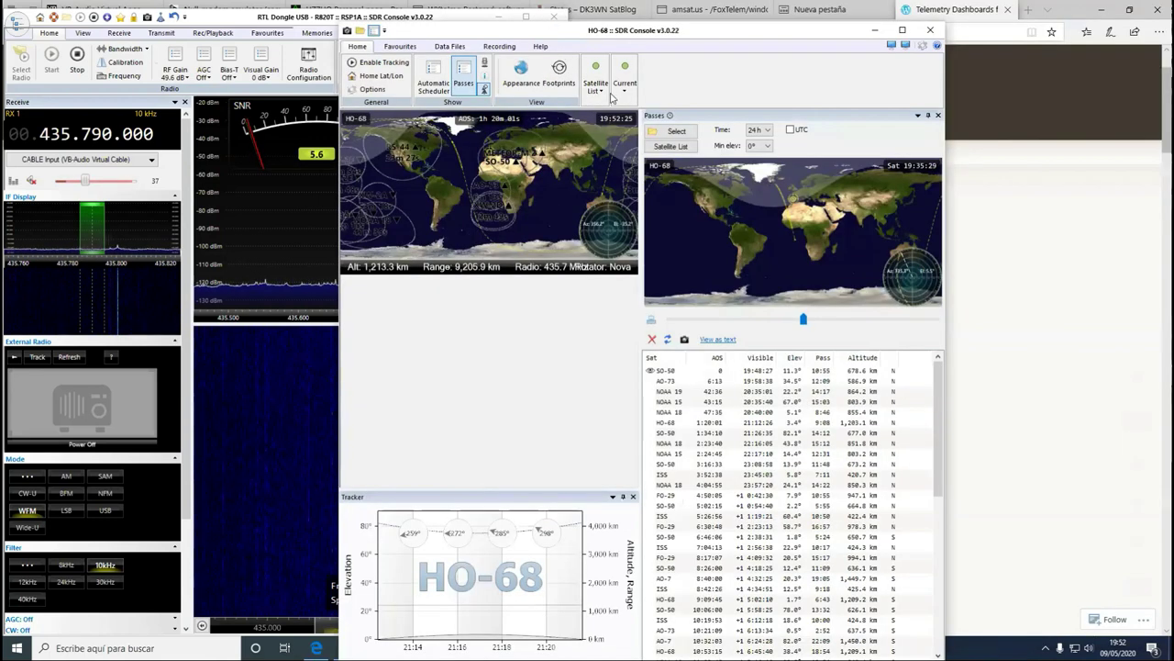
click(602, 91)
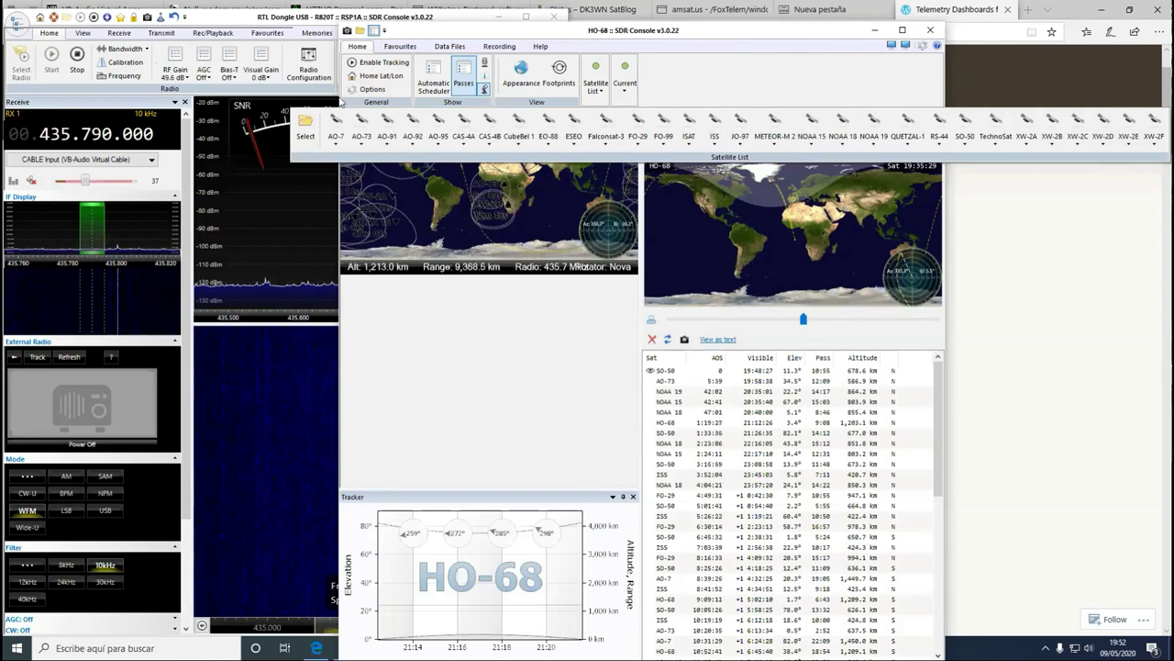
click(319, 67)
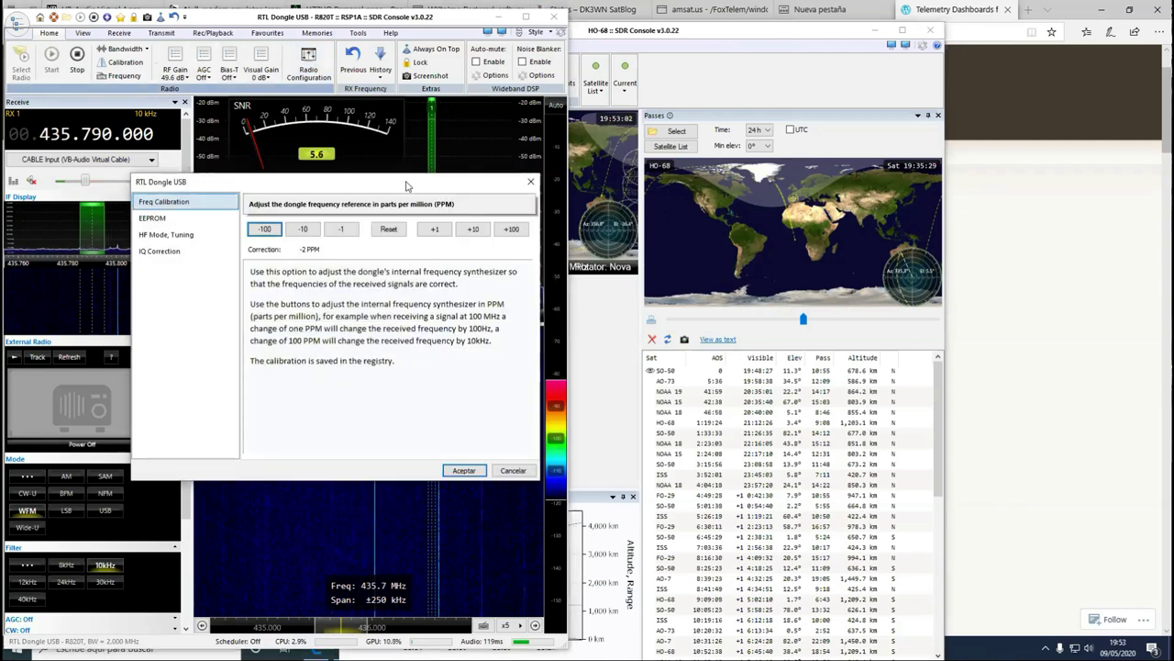
drag(406, 186, 555, 107)
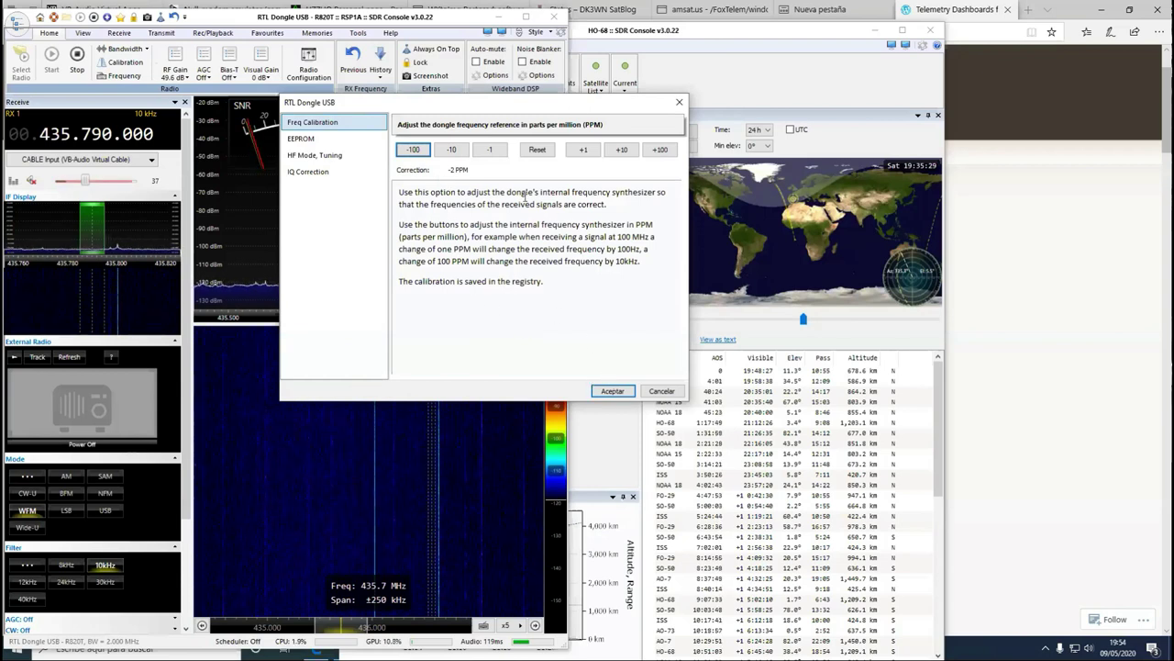
click(752, 122)
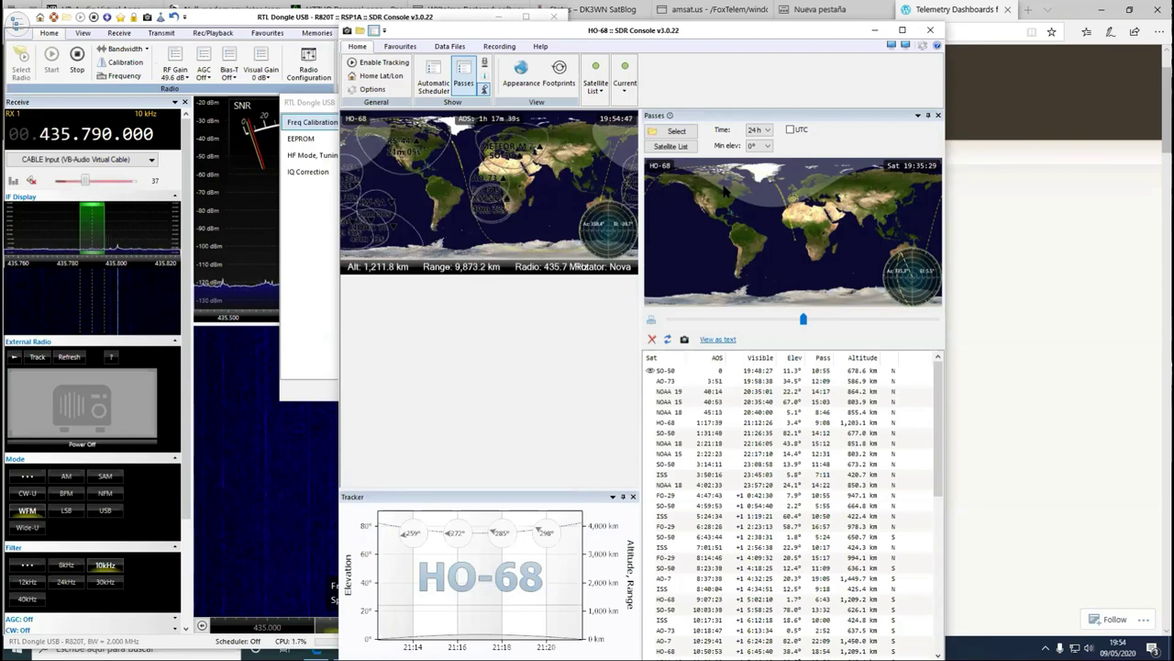
click(327, 107)
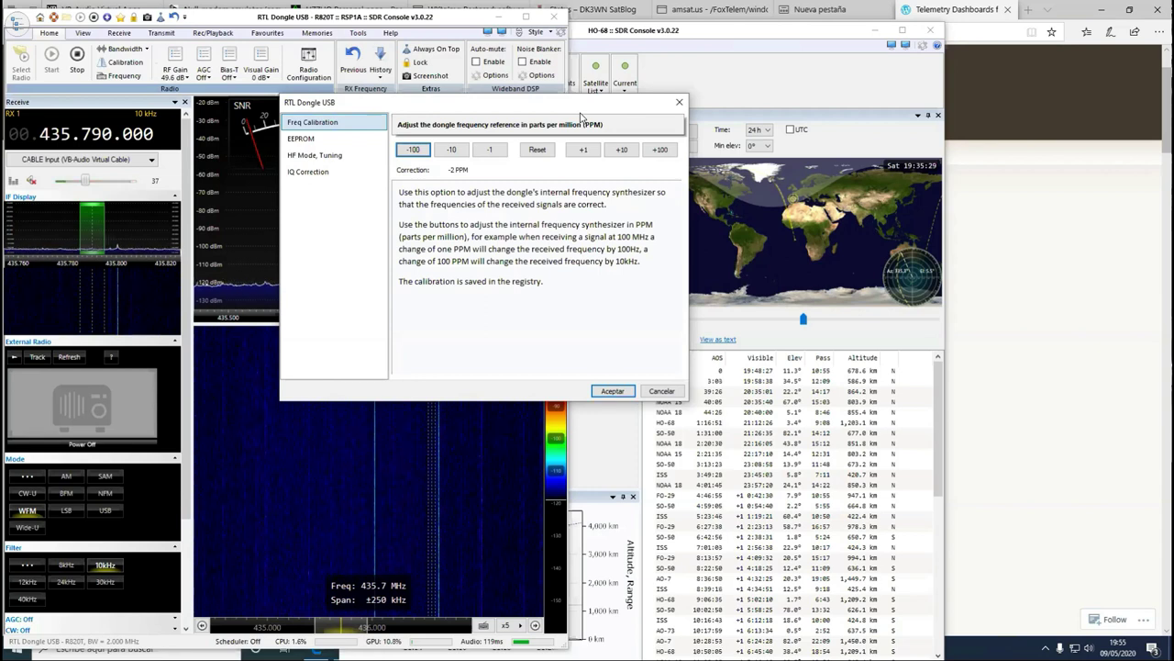
click(664, 398)
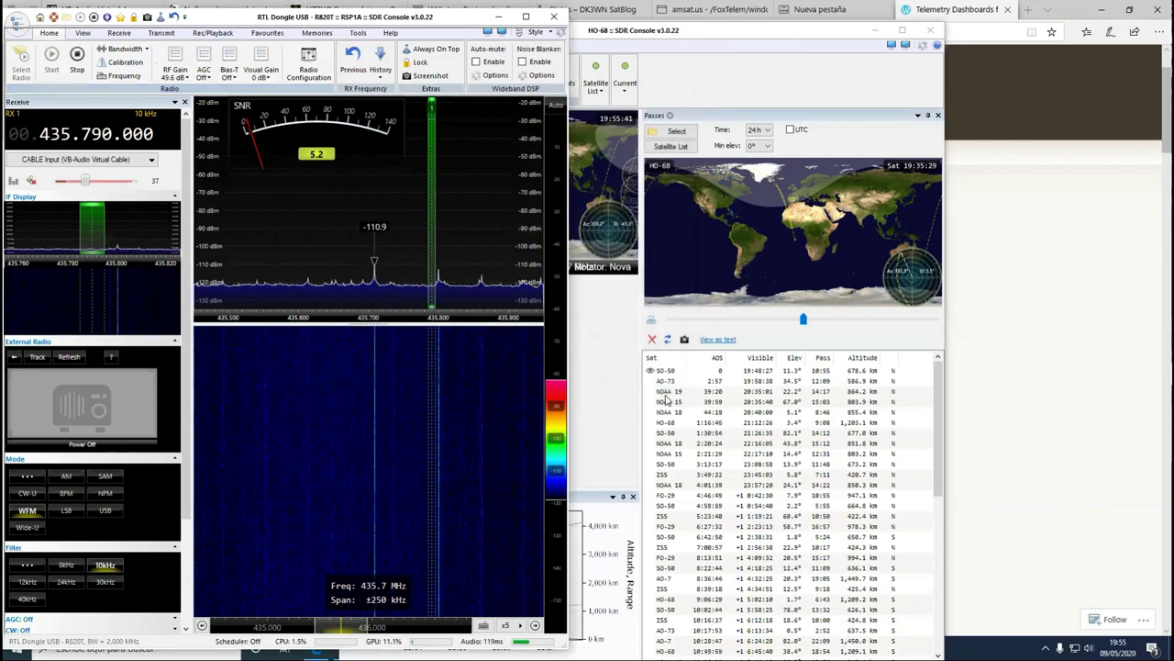
- Arrange the main receiver window and the satellite tracking window side by side on the desktop
mouse_move(517, 343)
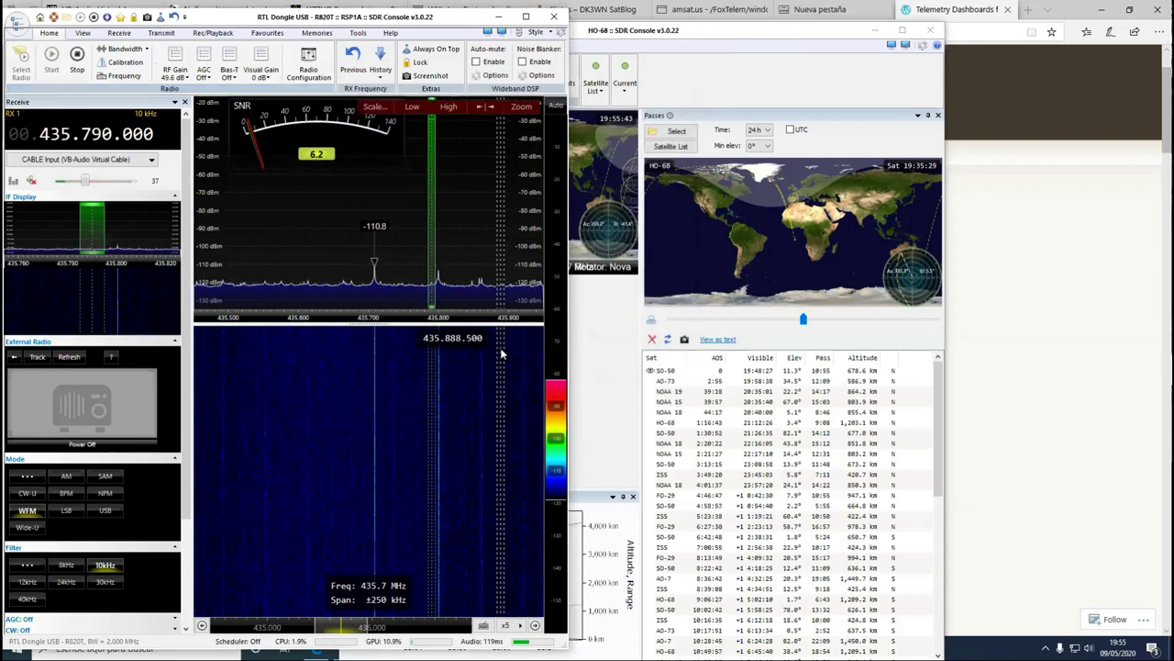
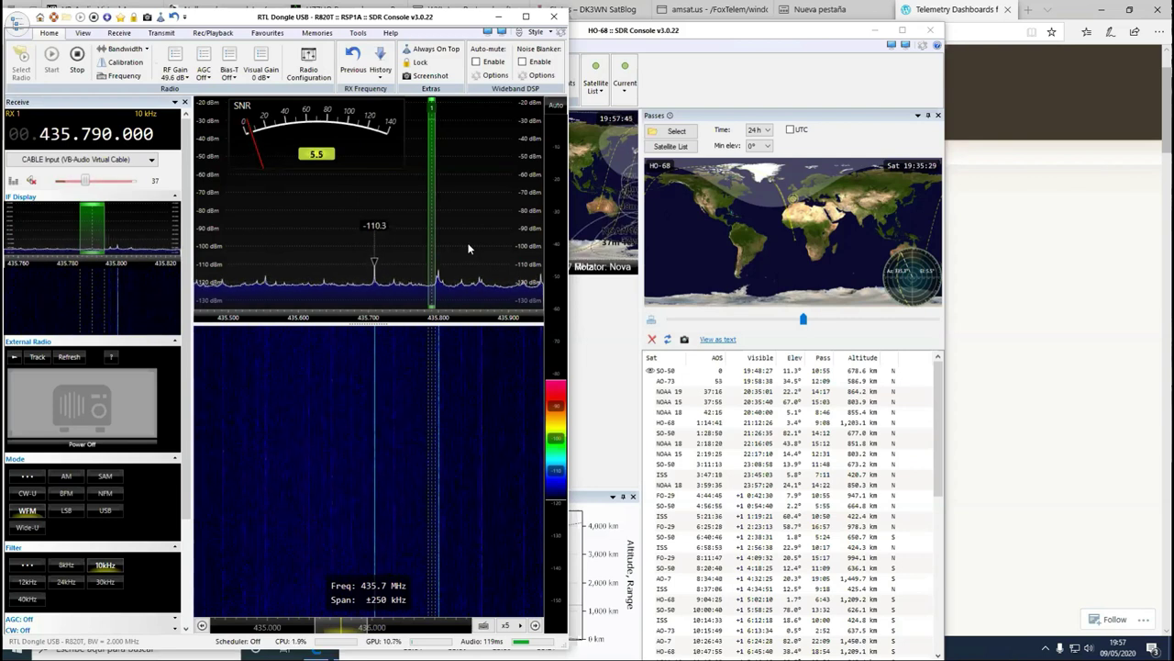
click(761, 40)
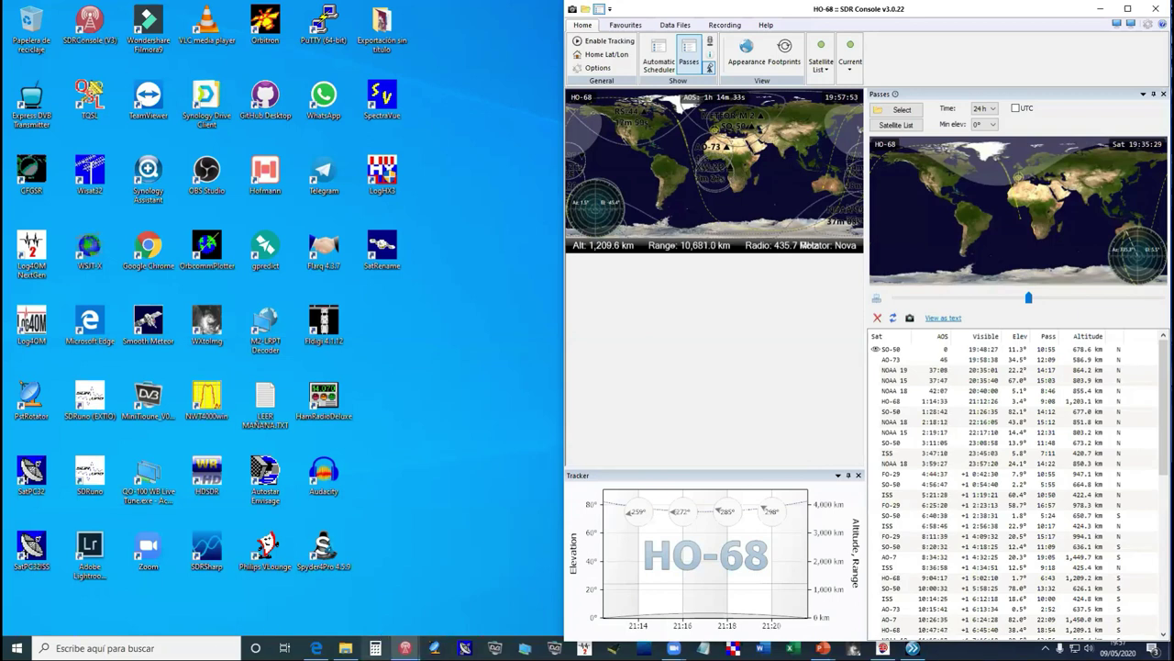
mouse_move(405, 648)
click(380, 611)
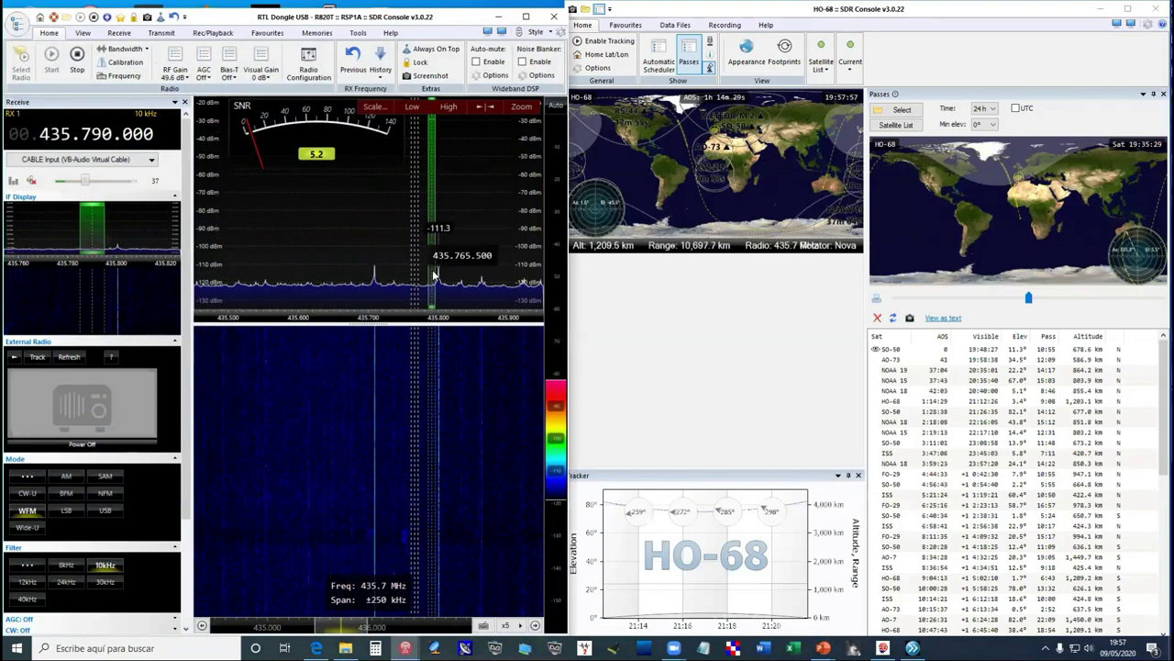
- Set the RF gain to 44.5 dB and adjust the colour levels of the waterfall
drag(555, 437, 556, 445)
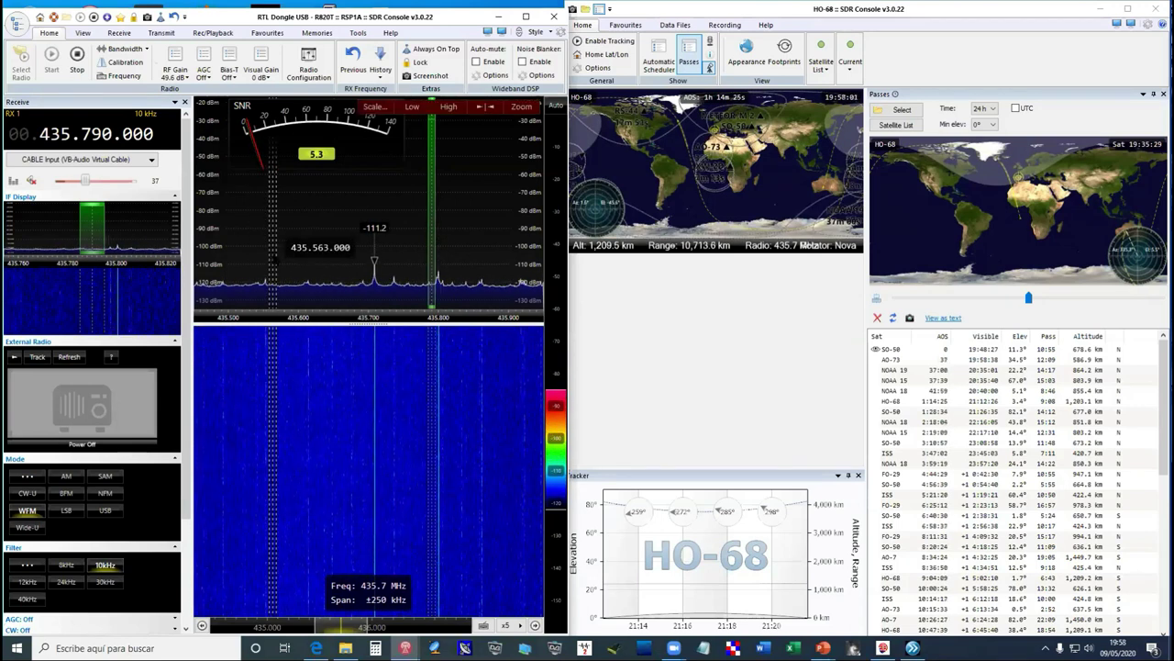
click(188, 78)
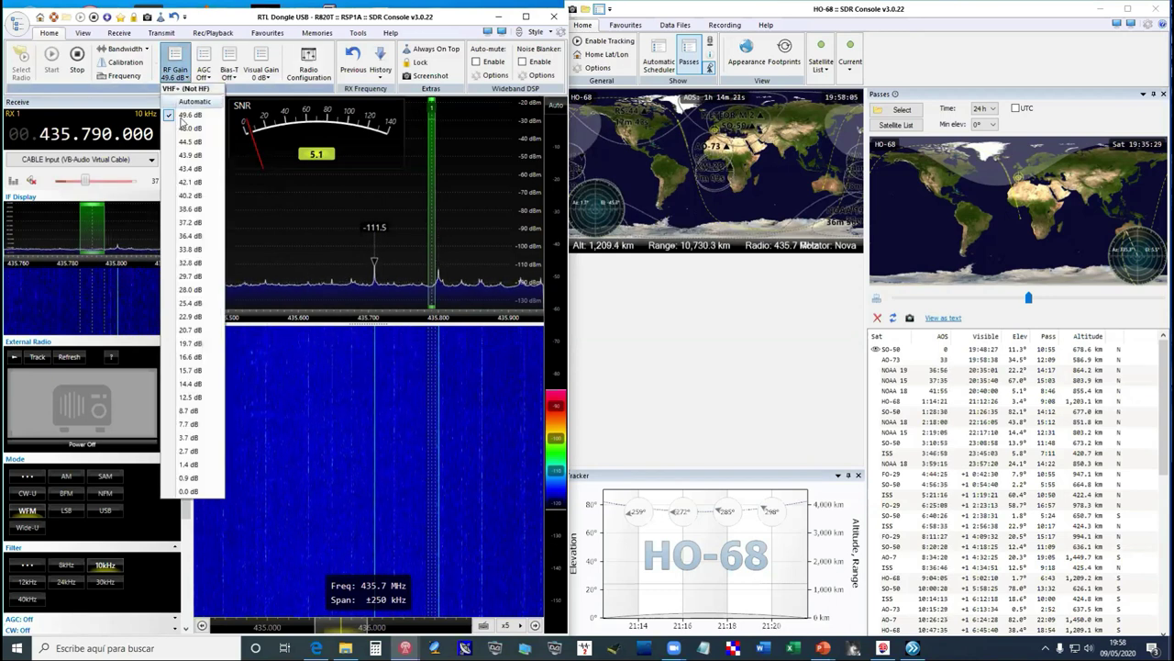
click(190, 141)
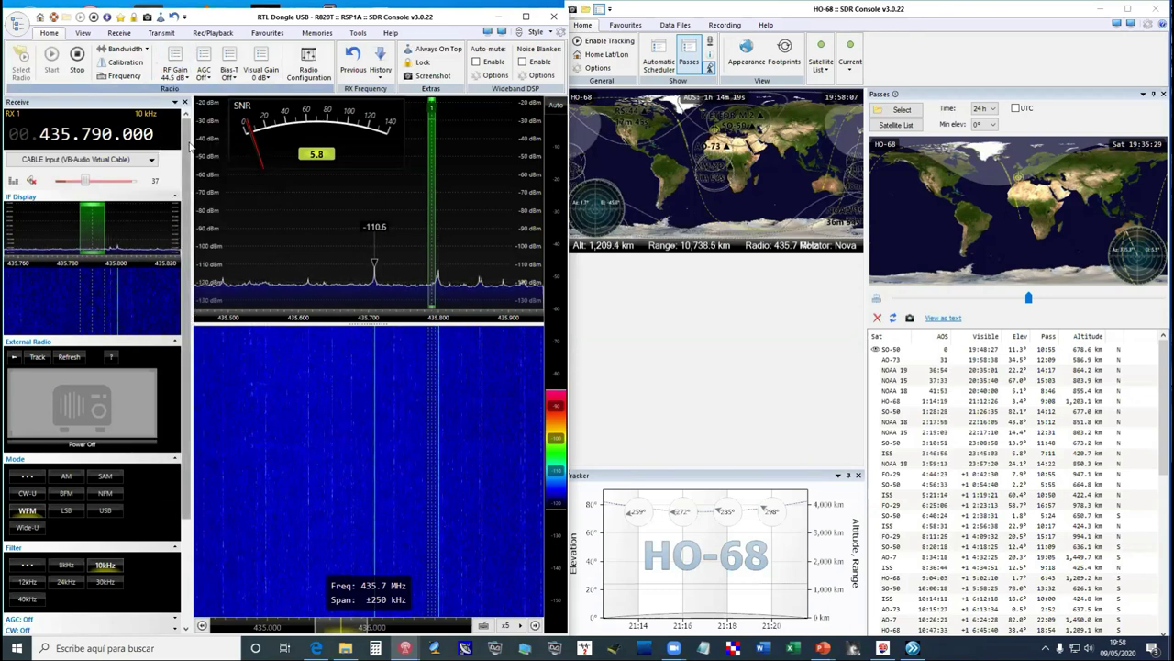
drag(561, 448, 560, 446)
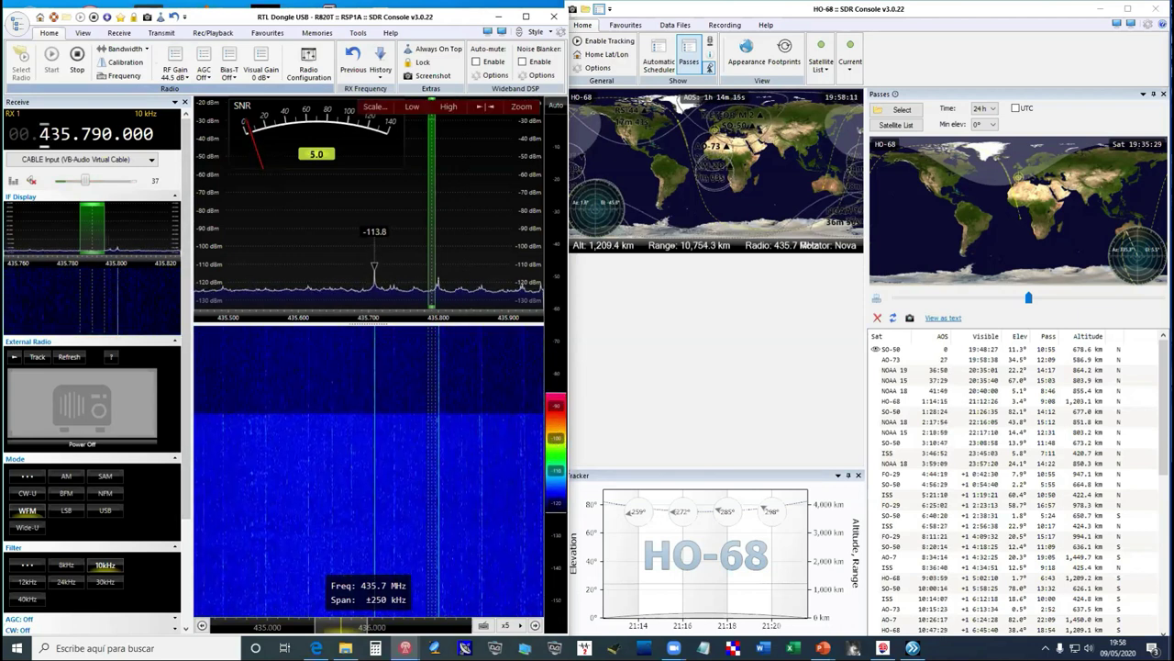
- Tune the receiver to 145.790.000 MHz and readjust the waterfall's colour levels for the stronger signals
scroll(52, 138, down, 2)
scroll(52, 138, down, 1)
scroll(57, 137, up, 1)
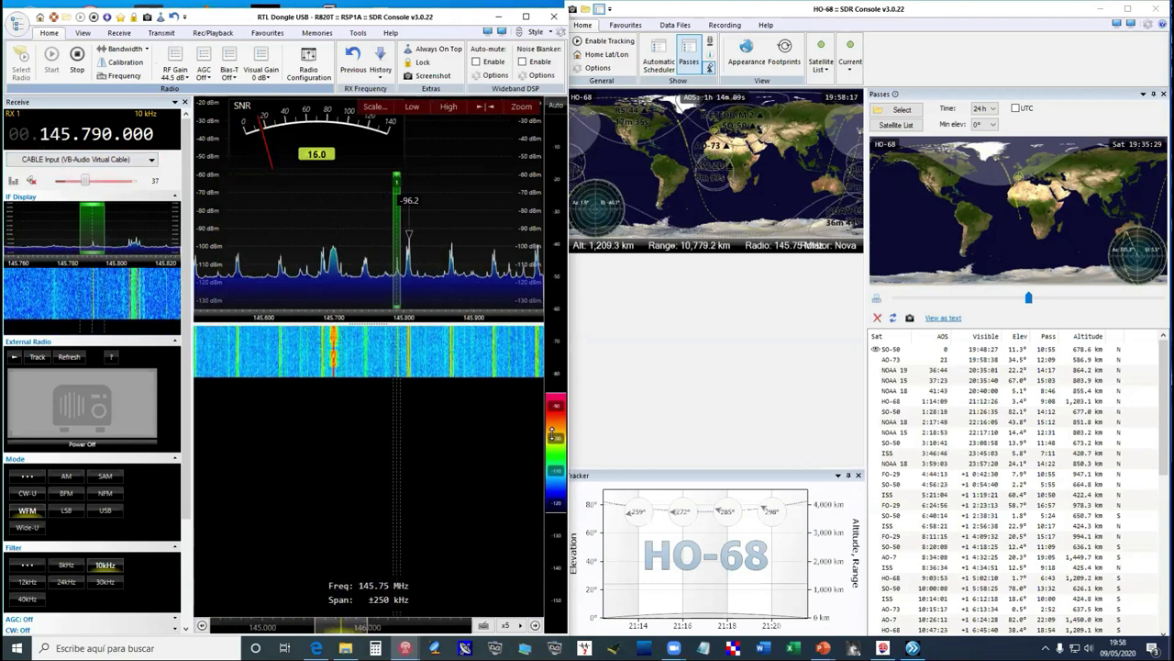
drag(560, 408, 560, 403)
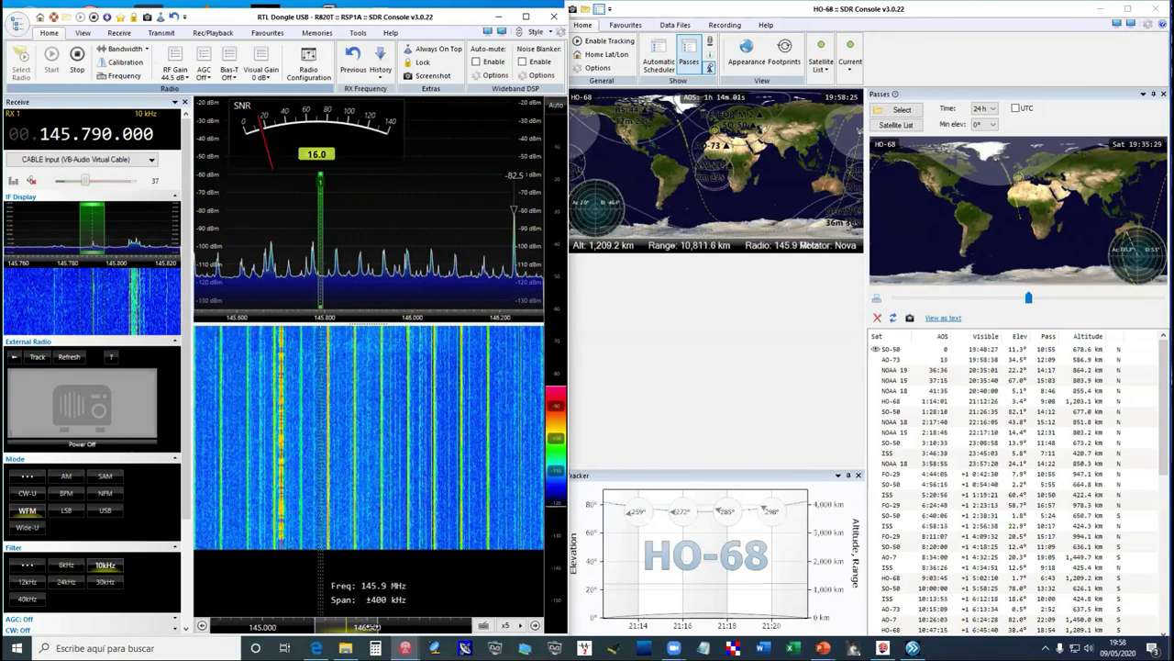
- Centre the receiver on the signal next to 145.800 MHz by tuning to 145.807.500 MHz
scroll(367, 627, up, 2)
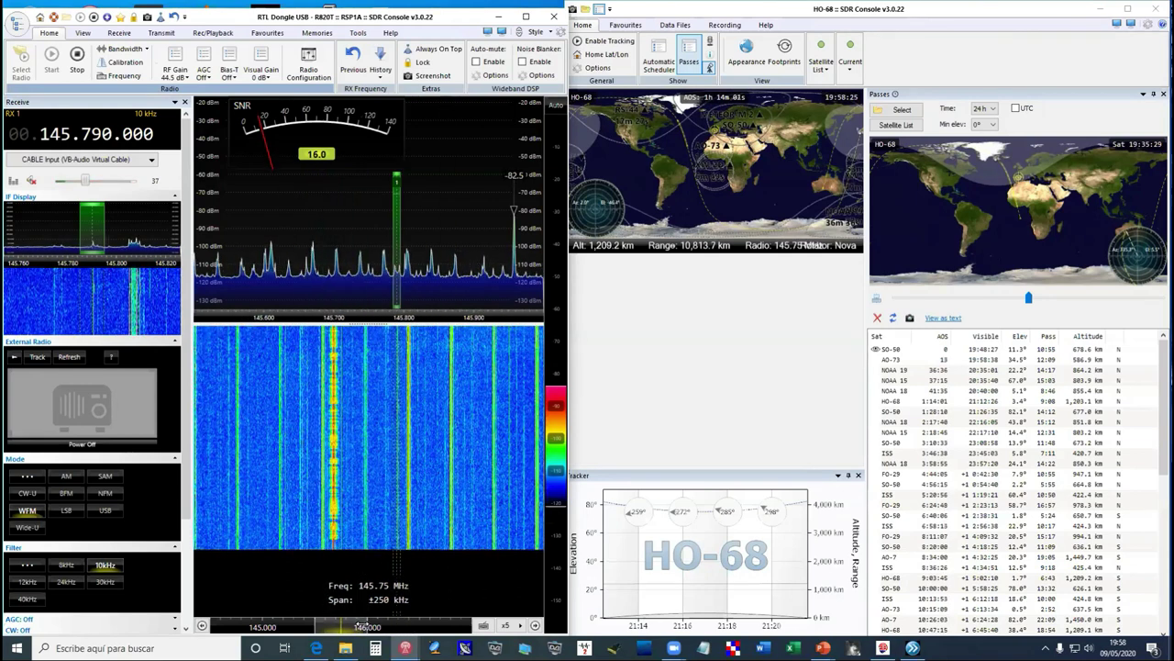
click(410, 276)
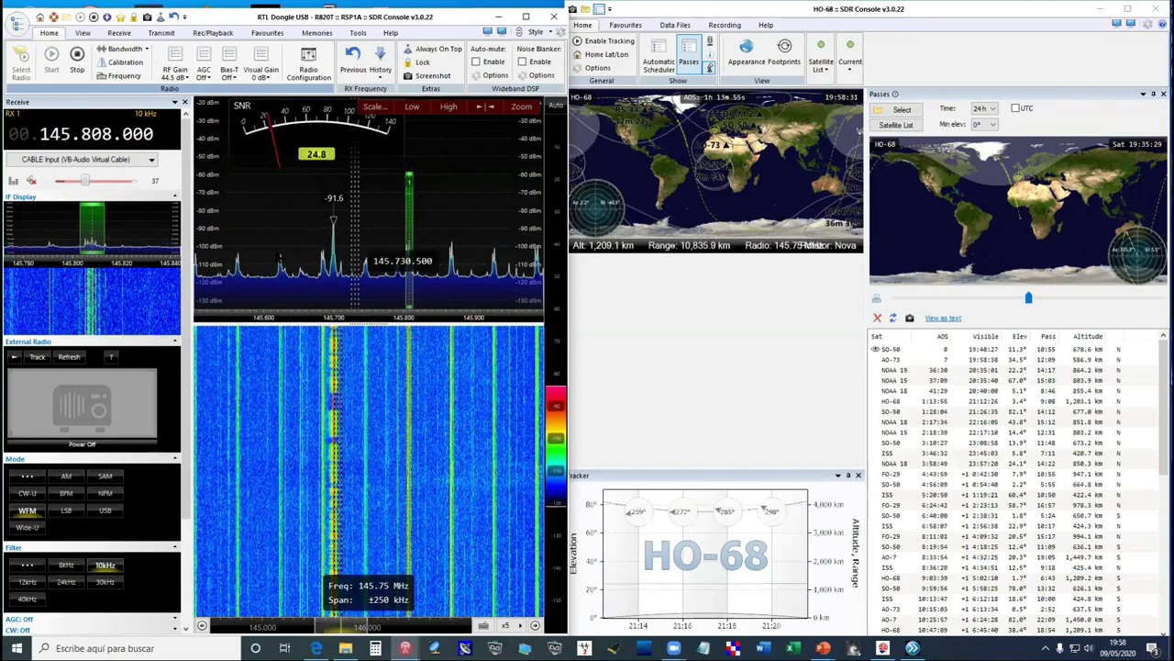
scroll(101, 226, down, 1)
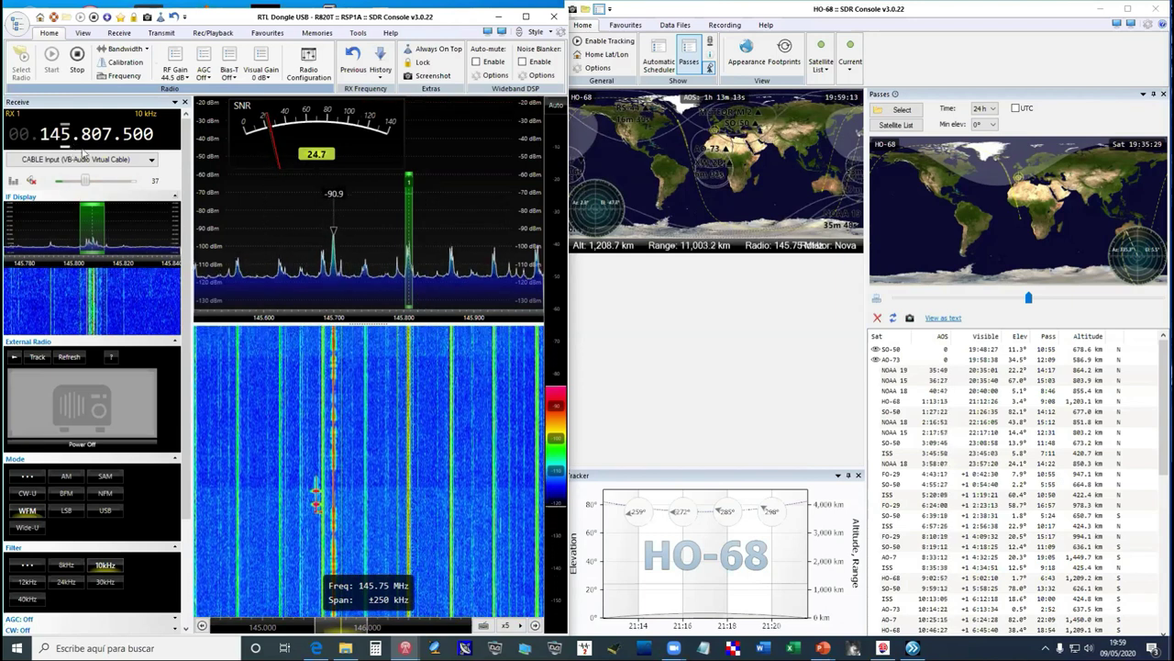
- Select the AO-73 pass with tracking enabled and apply its Beacon 1k2 BPSK downlink at 145.932.950 MHz
click(903, 360)
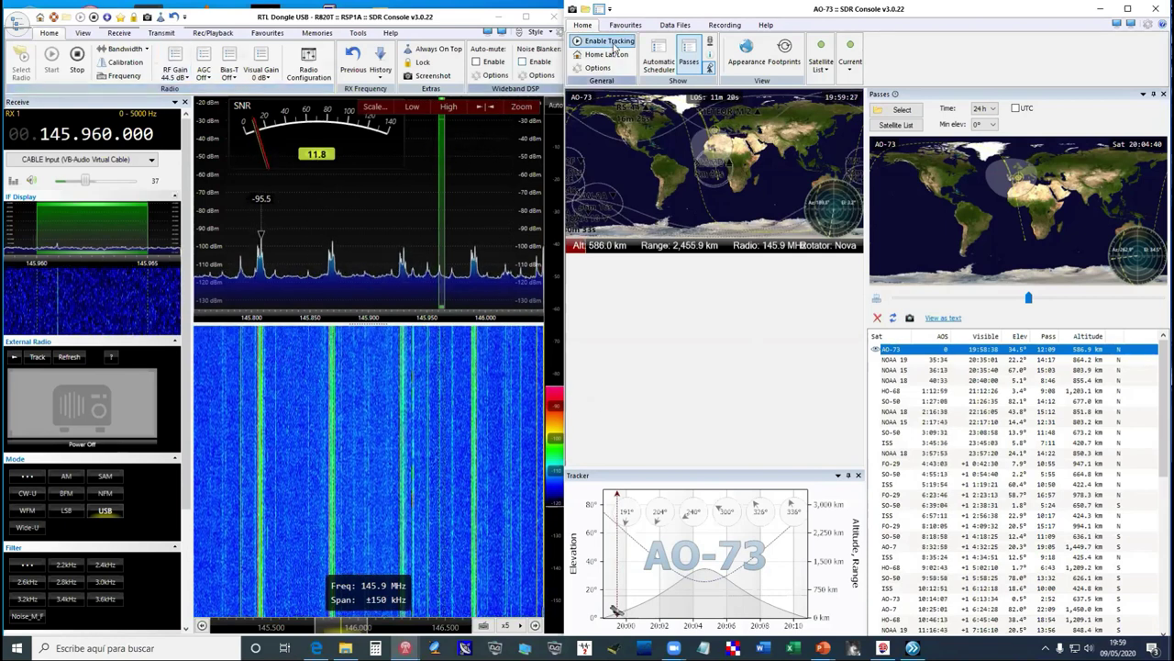
click(613, 44)
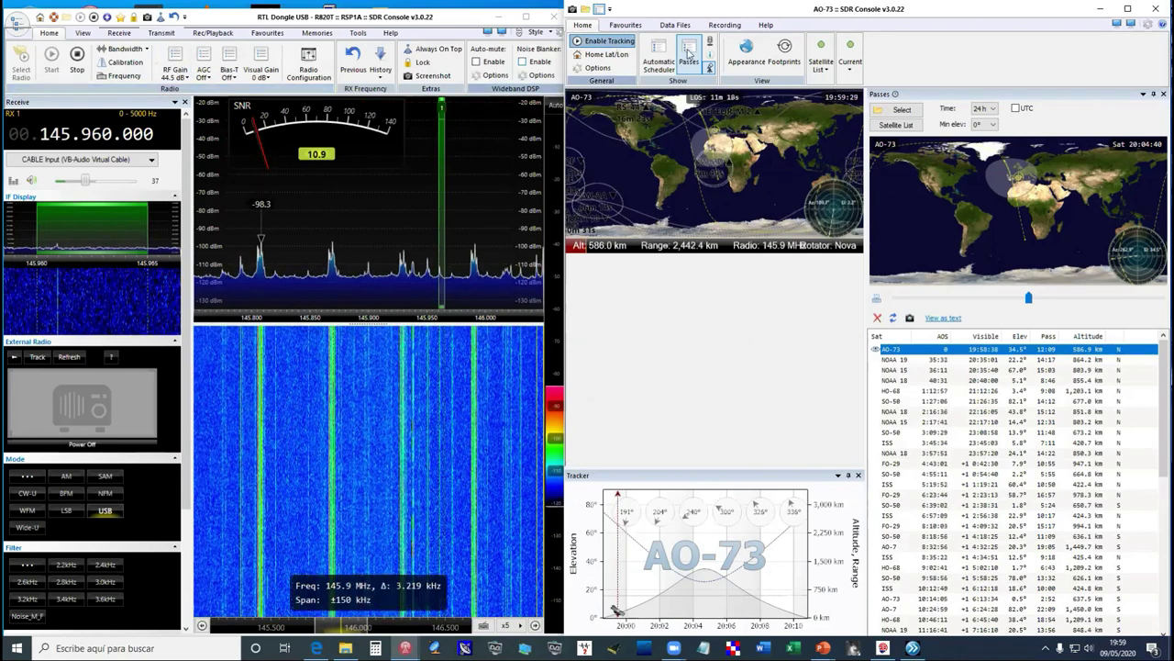
click(850, 62)
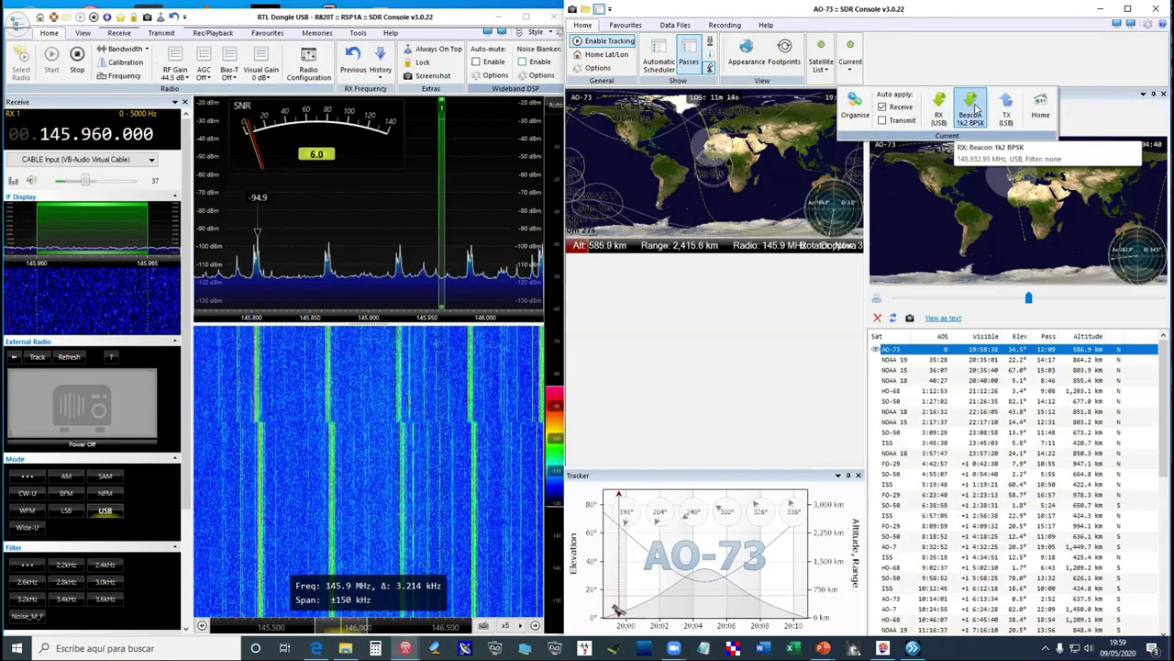
click(976, 108)
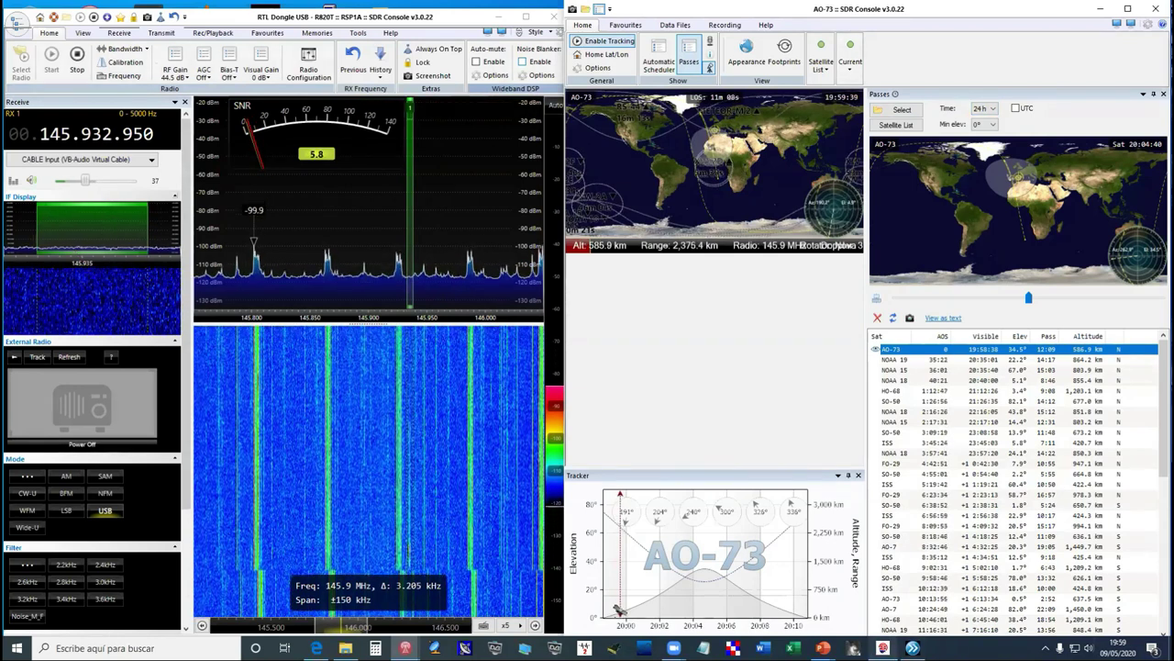
- Open the AO-73 Tlm dashboard from the SAT TELEMETRY folder on the desktop and start capturing from the soundcard
click(883, 647)
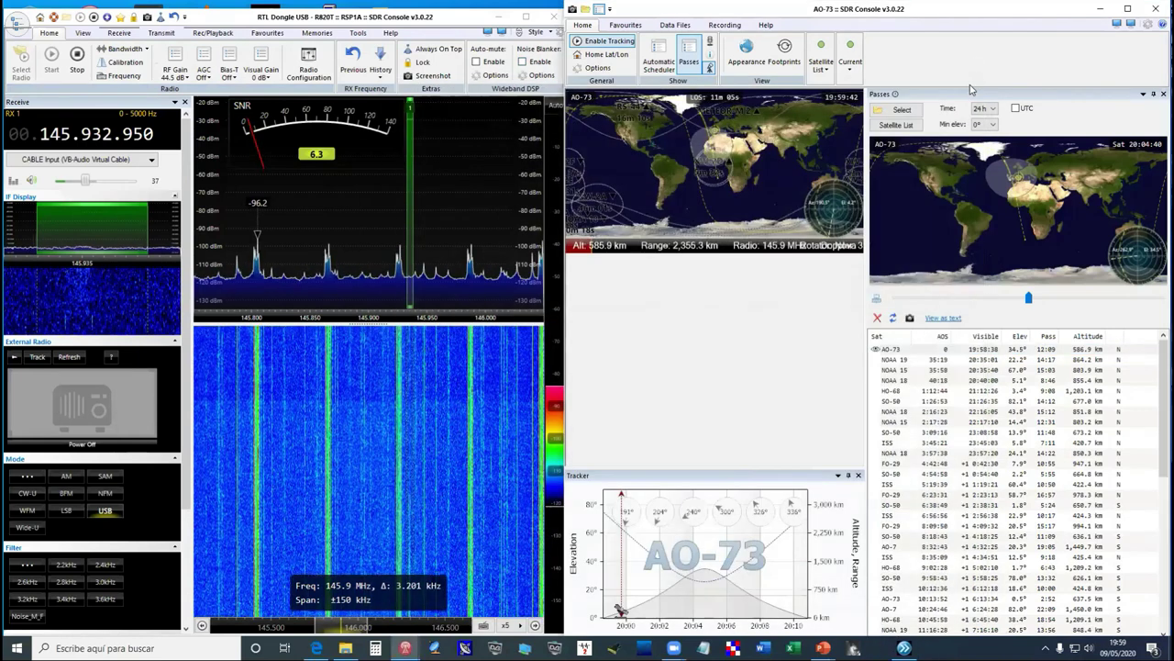
click(912, 92)
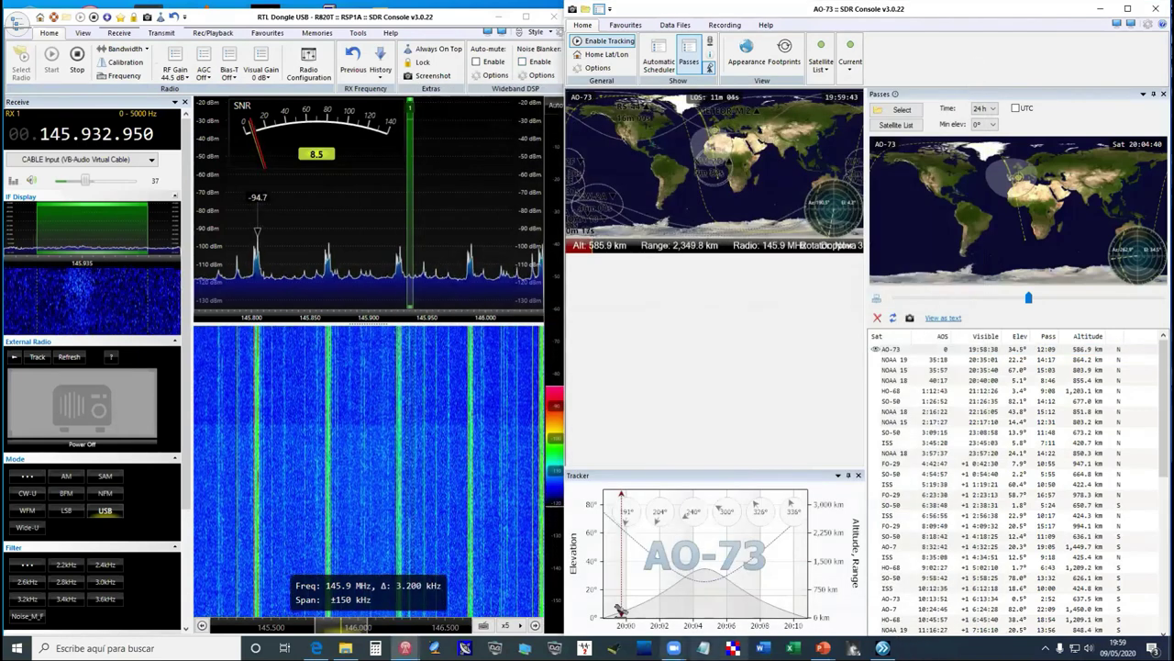
key(super+d)
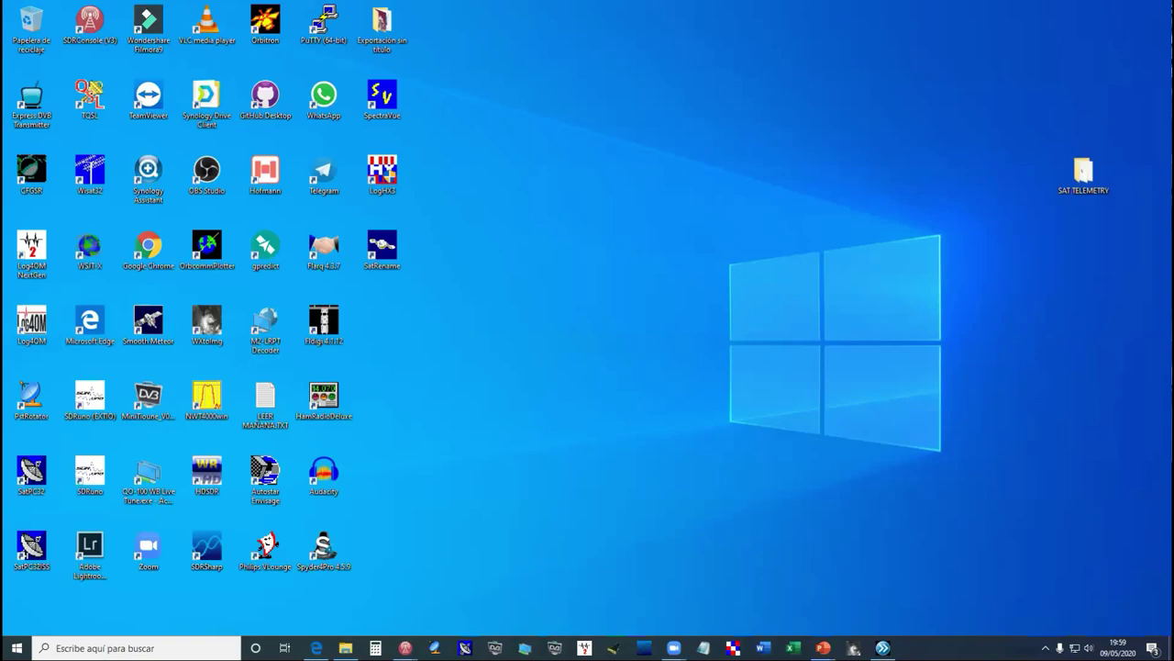
double_click(1083, 174)
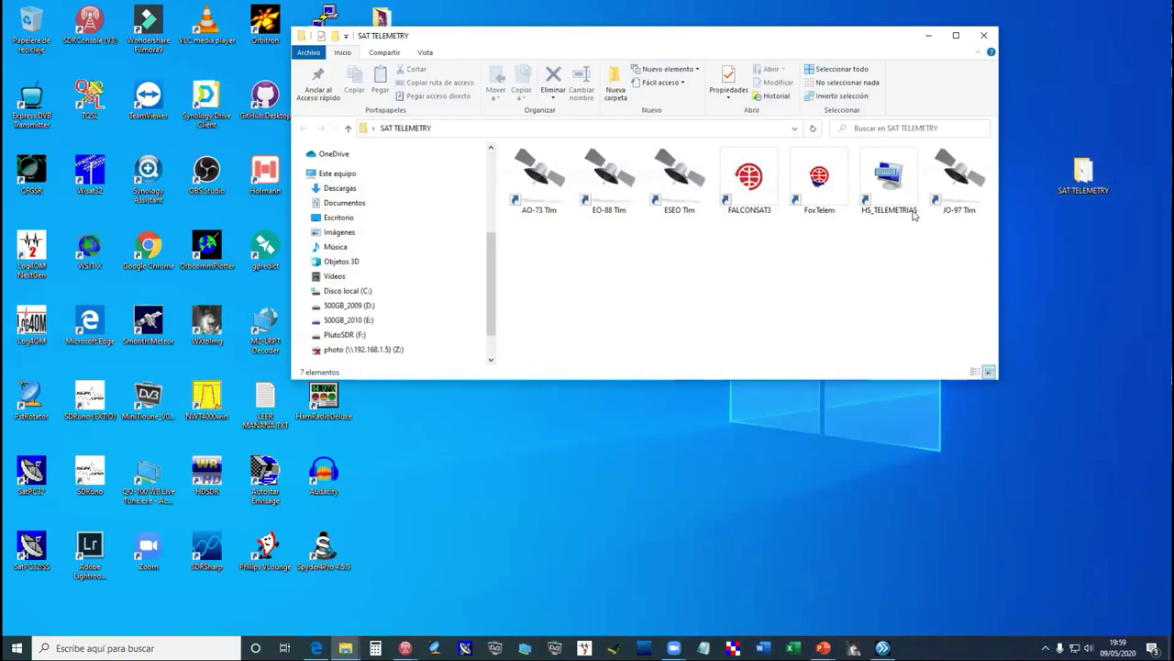
click(543, 177)
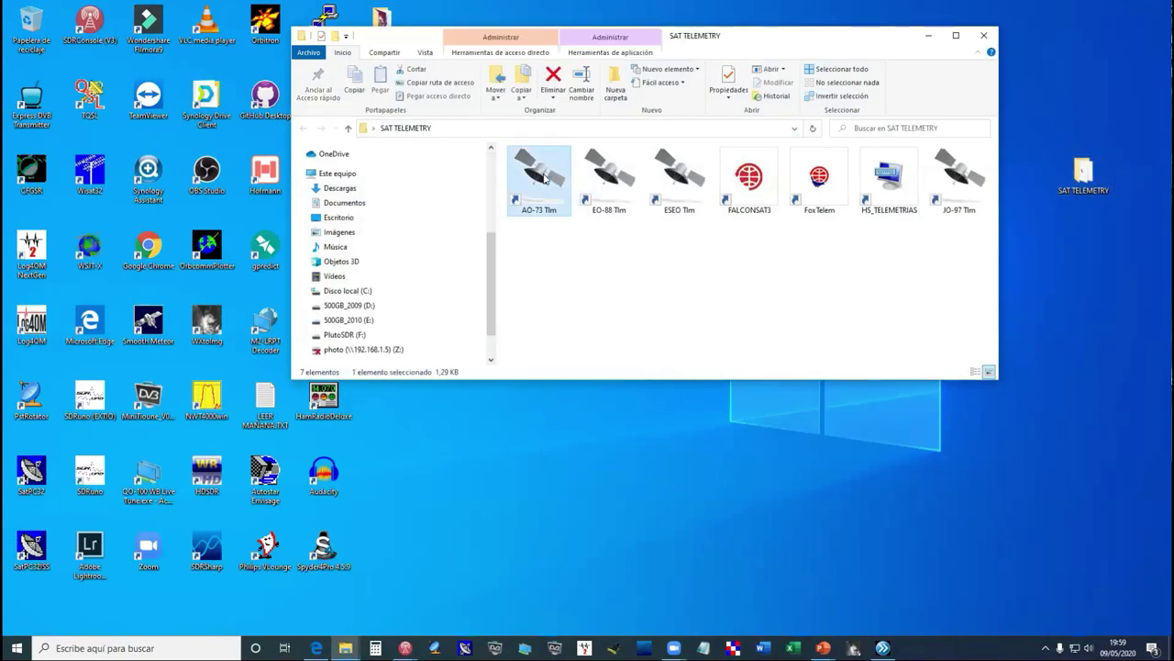
double_click(544, 178)
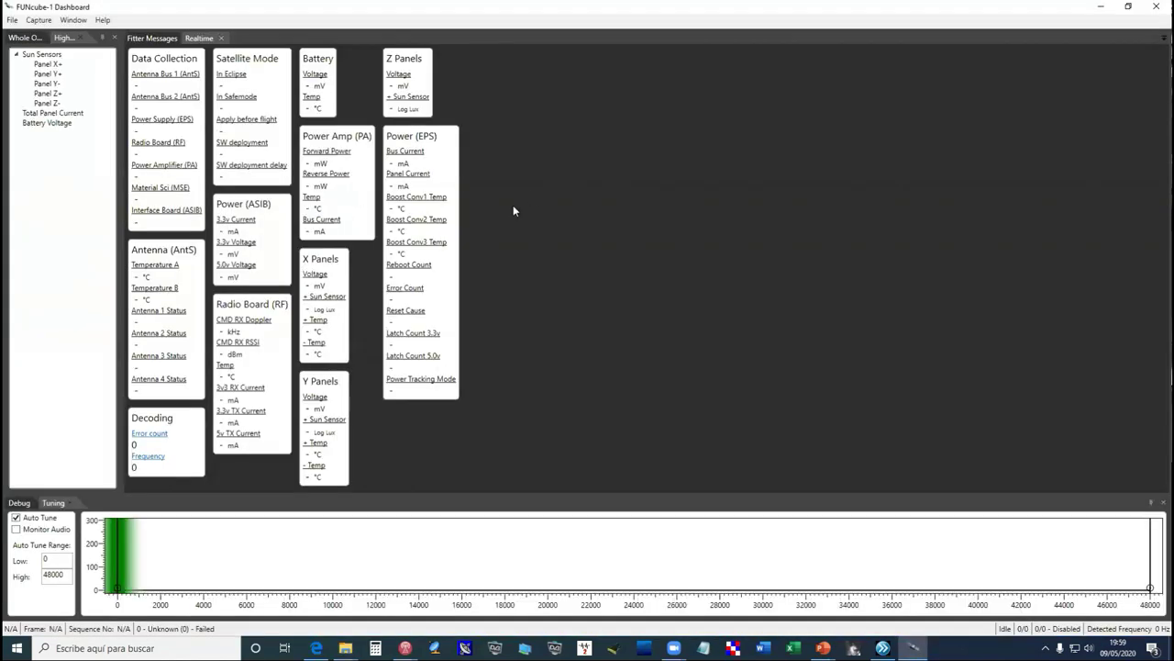
click(49, 26)
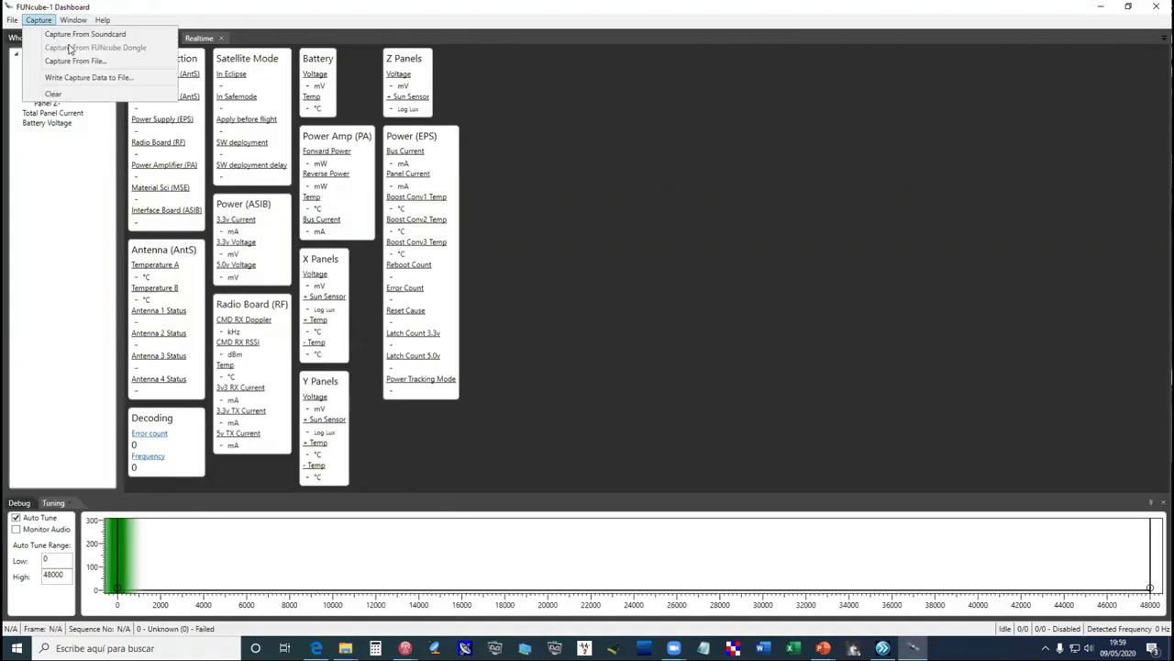
click(70, 34)
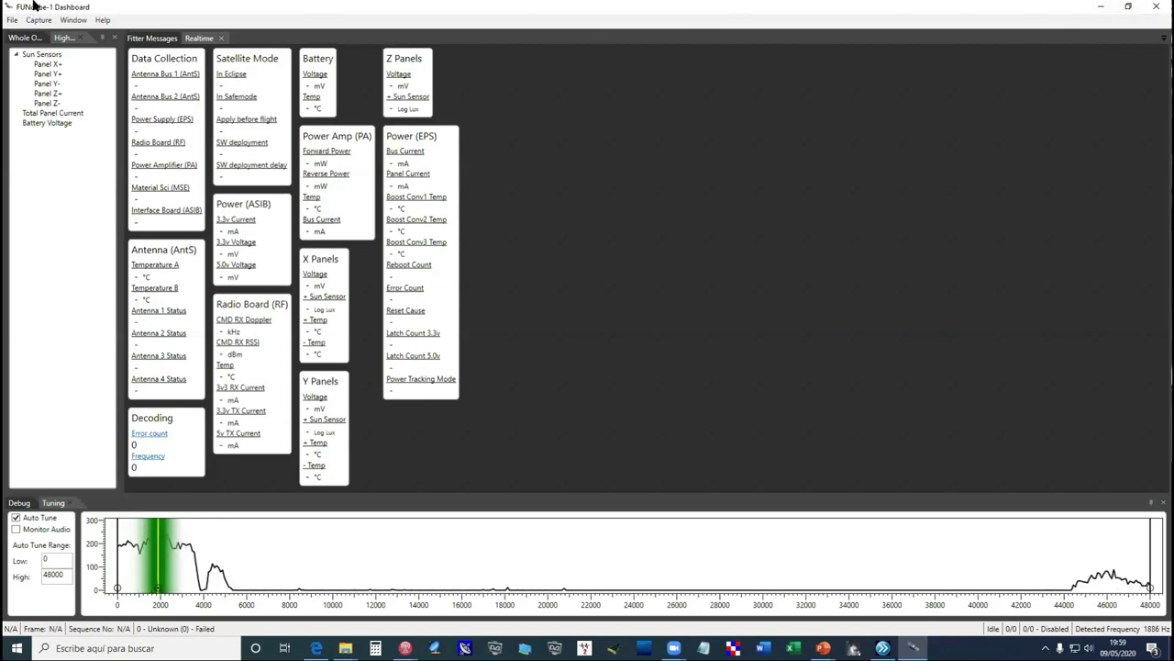
- Reduce the FUNcube-1 Dashboard to a narrow window, minimise the SAT TELEMETRY folder and bring back the SDR Console windows beside it
double_click(151, 10)
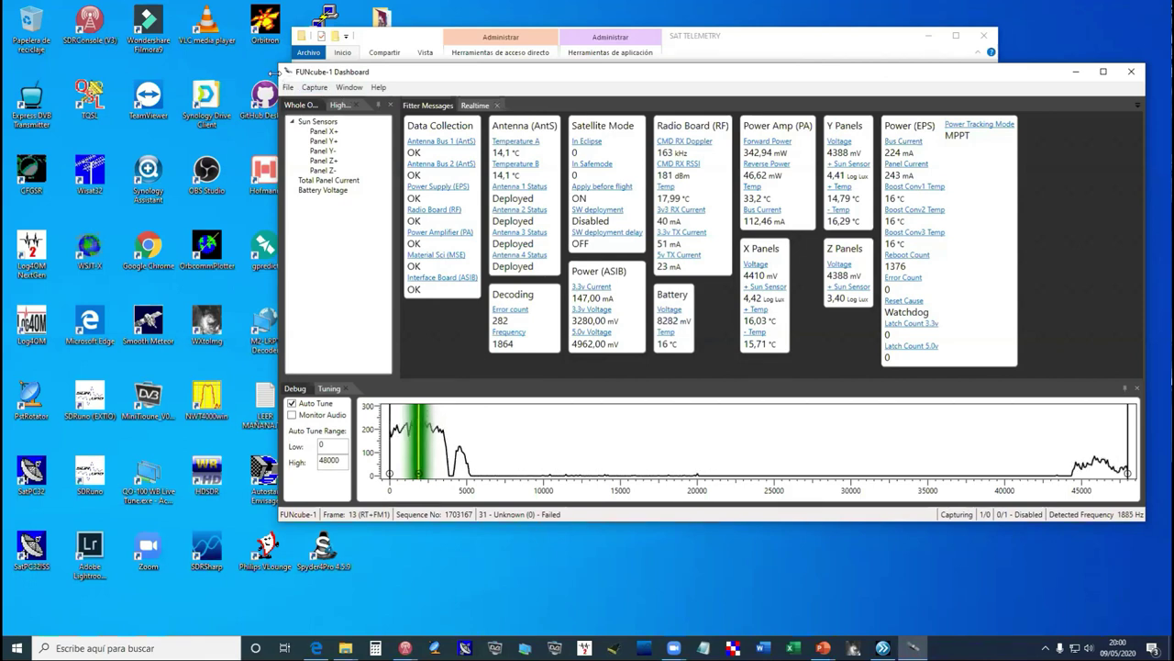
drag(275, 71, 759, 72)
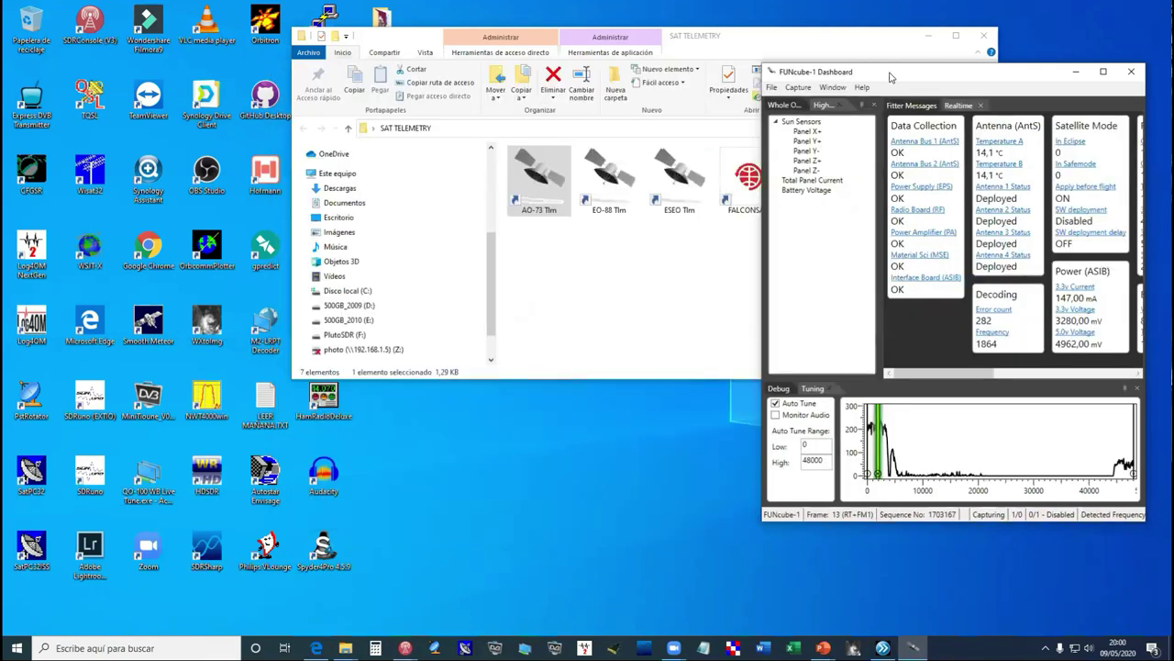
click(929, 35)
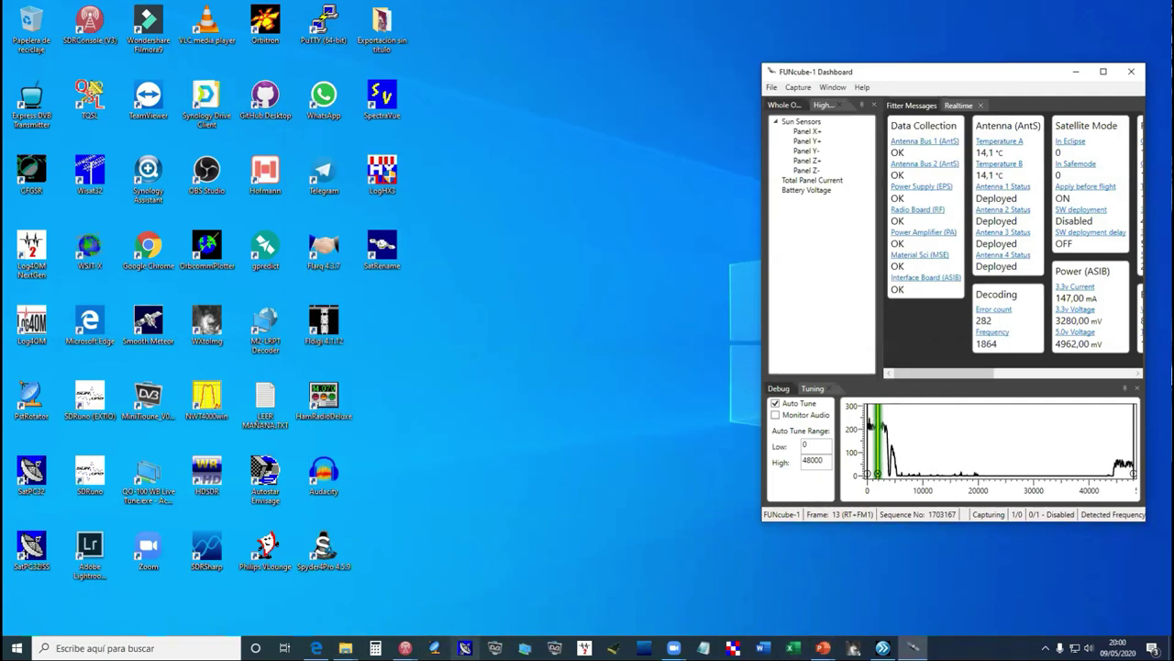
click(405, 647)
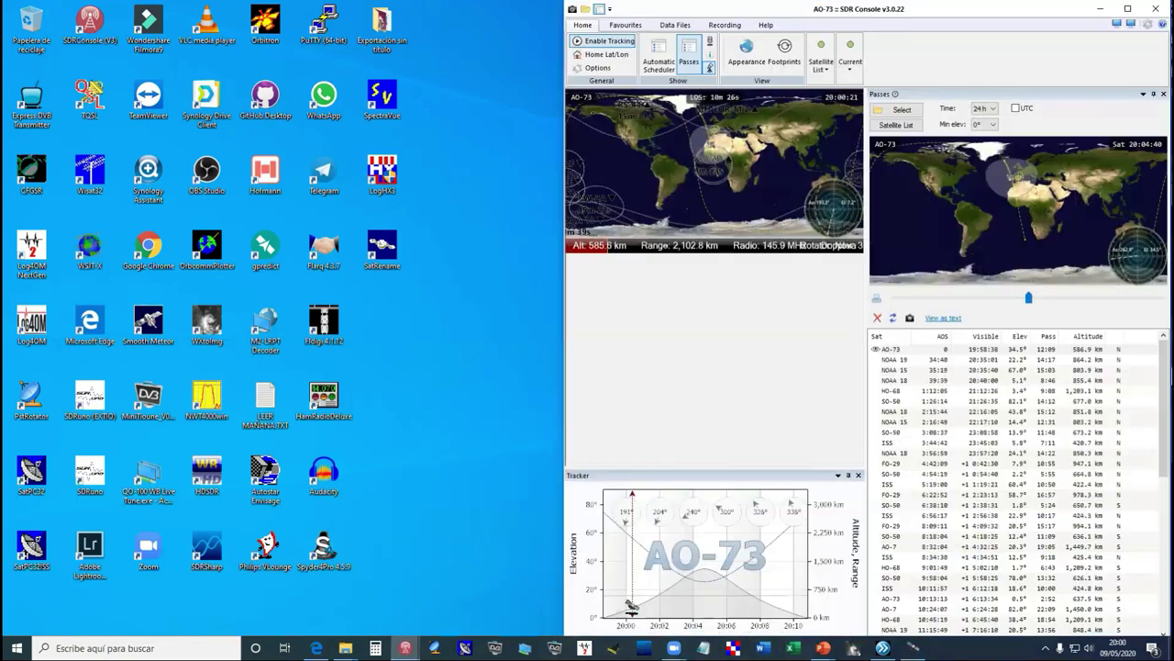
click(367, 597)
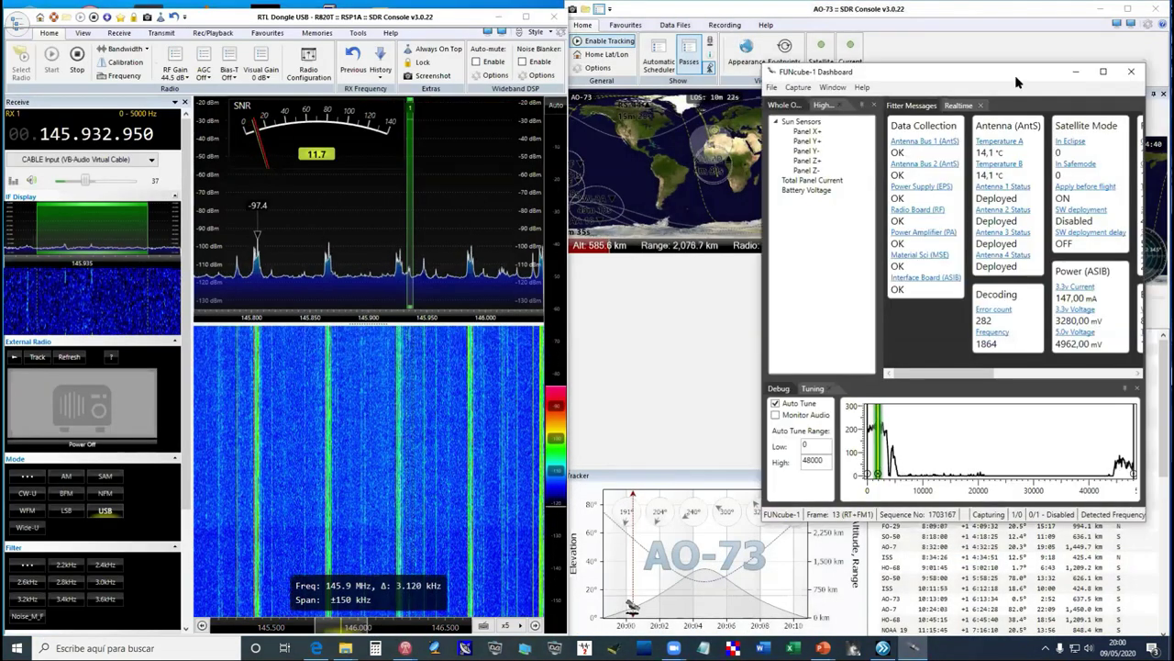
drag(1017, 81, 1009, 96)
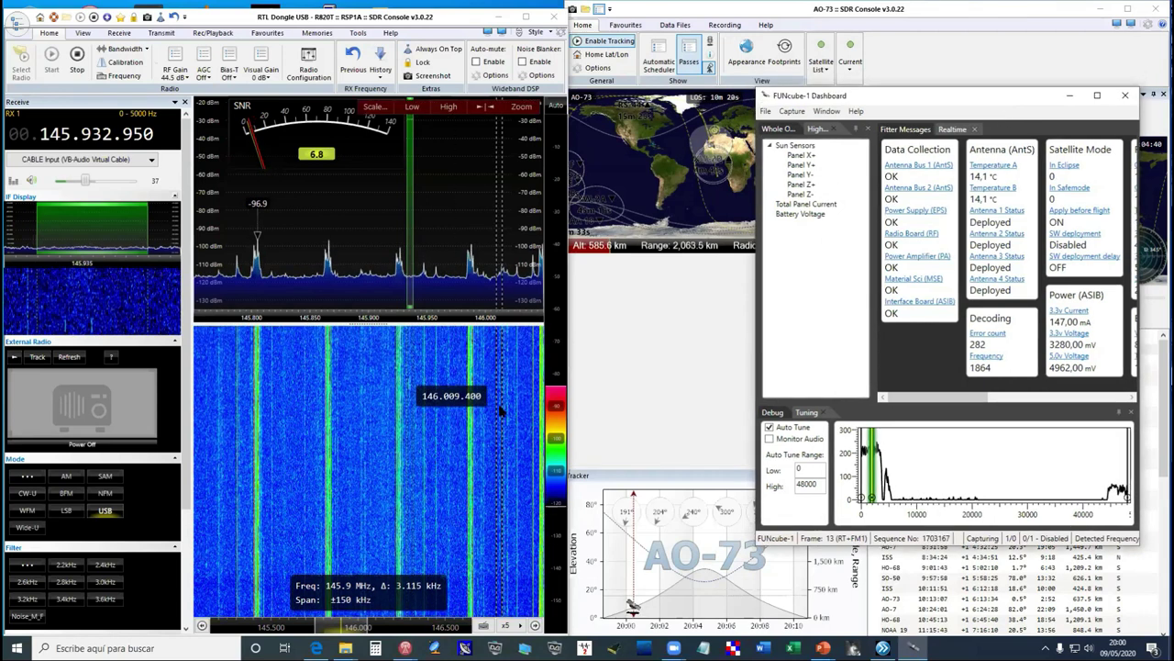
- Darken the waterfall's background through its colour levels, and reposition and widen the FUNcube-1 Dashboard over the satellite window
drag(556, 403, 559, 414)
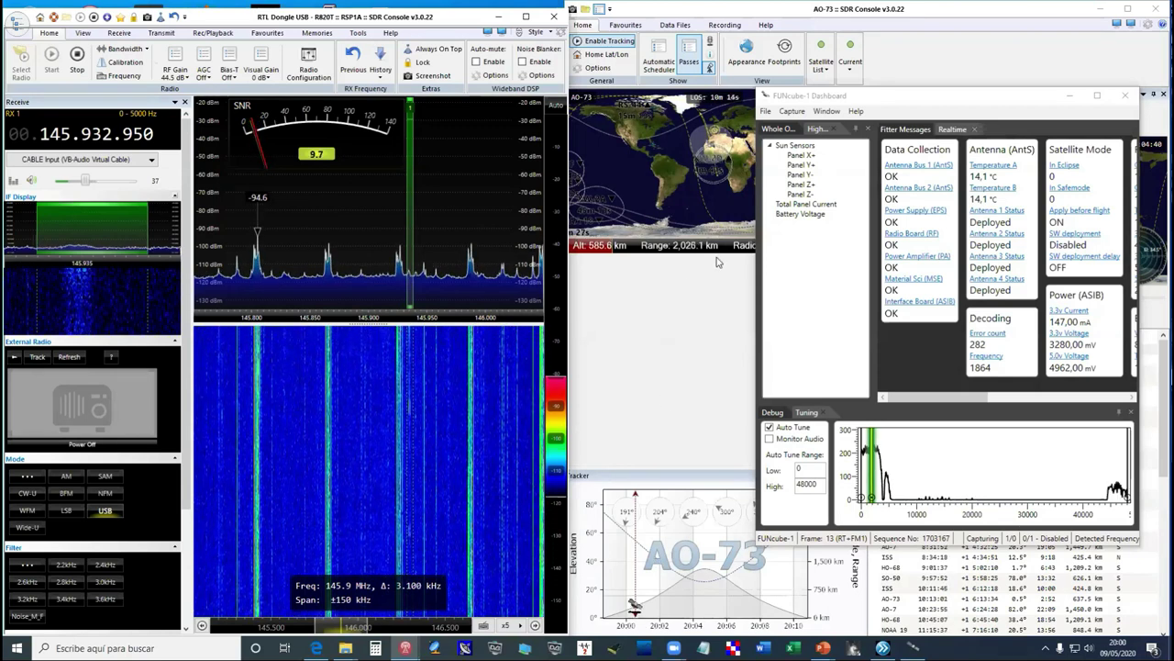
click(927, 105)
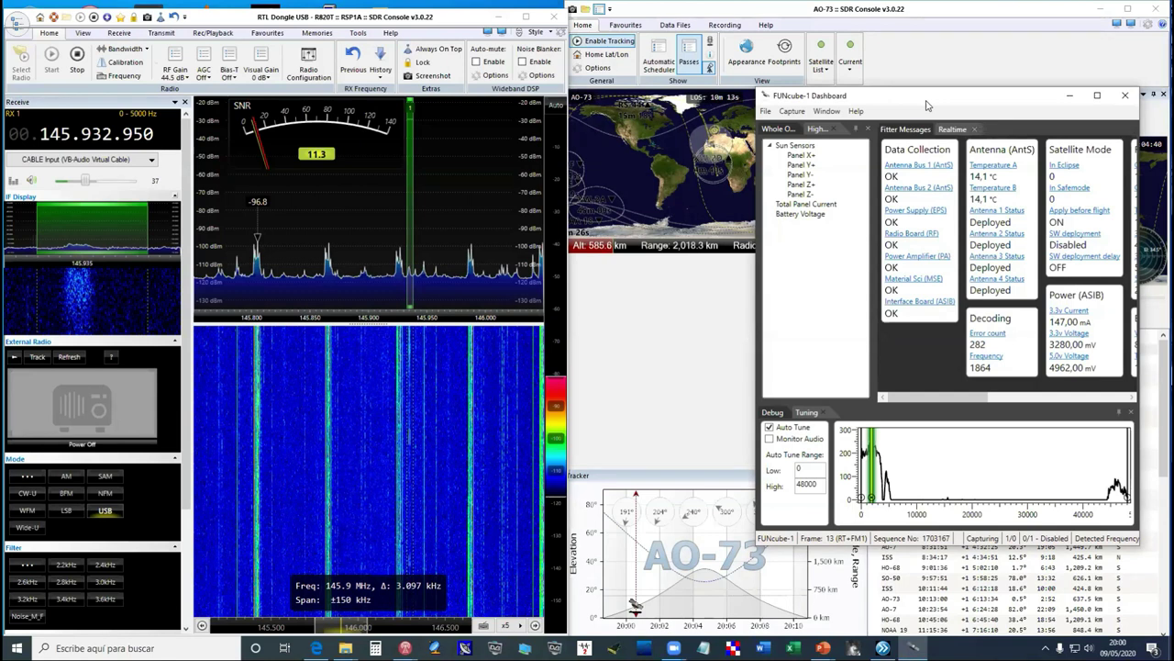
drag(926, 105, 903, 101)
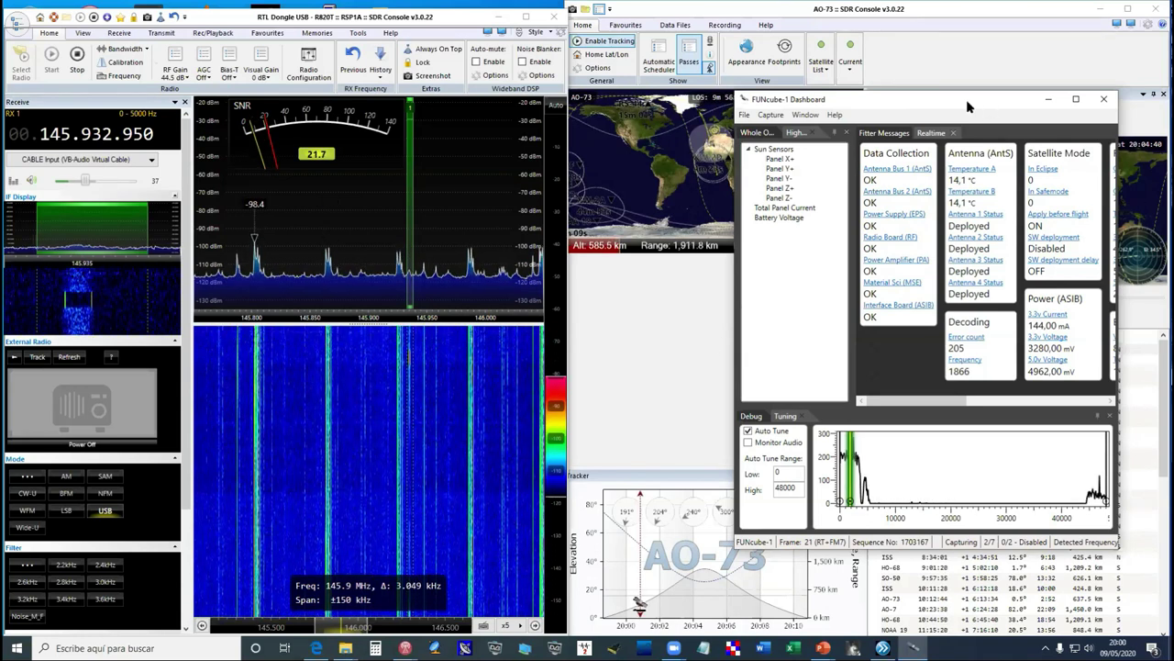
drag(967, 104, 846, 107)
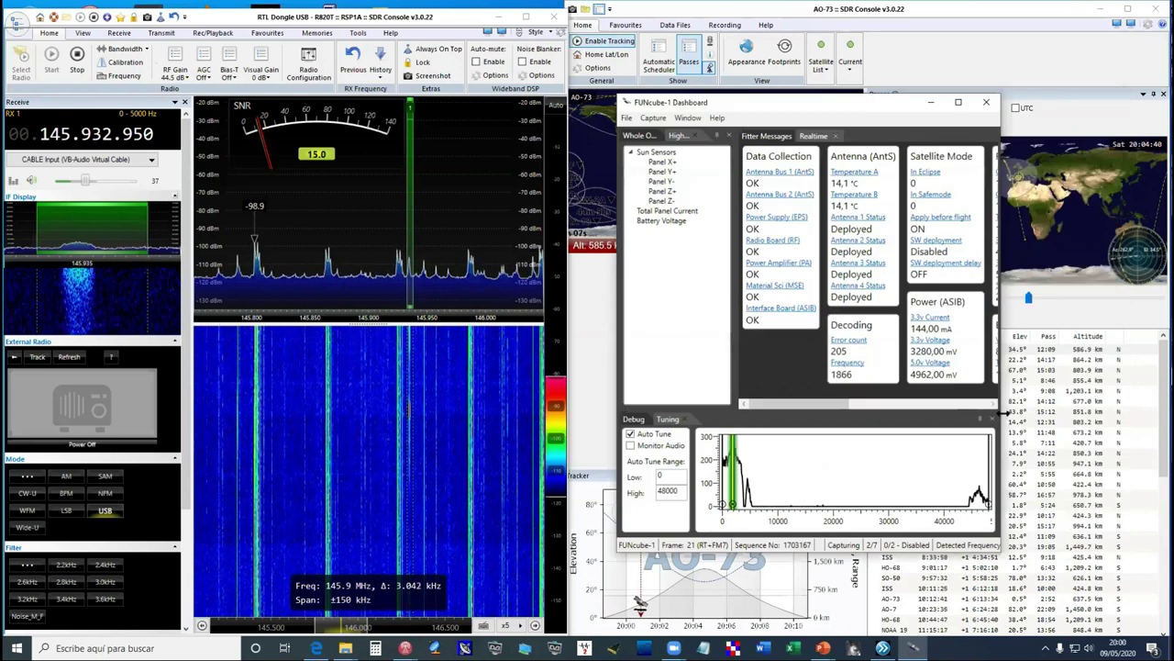
drag(1003, 412, 1119, 413)
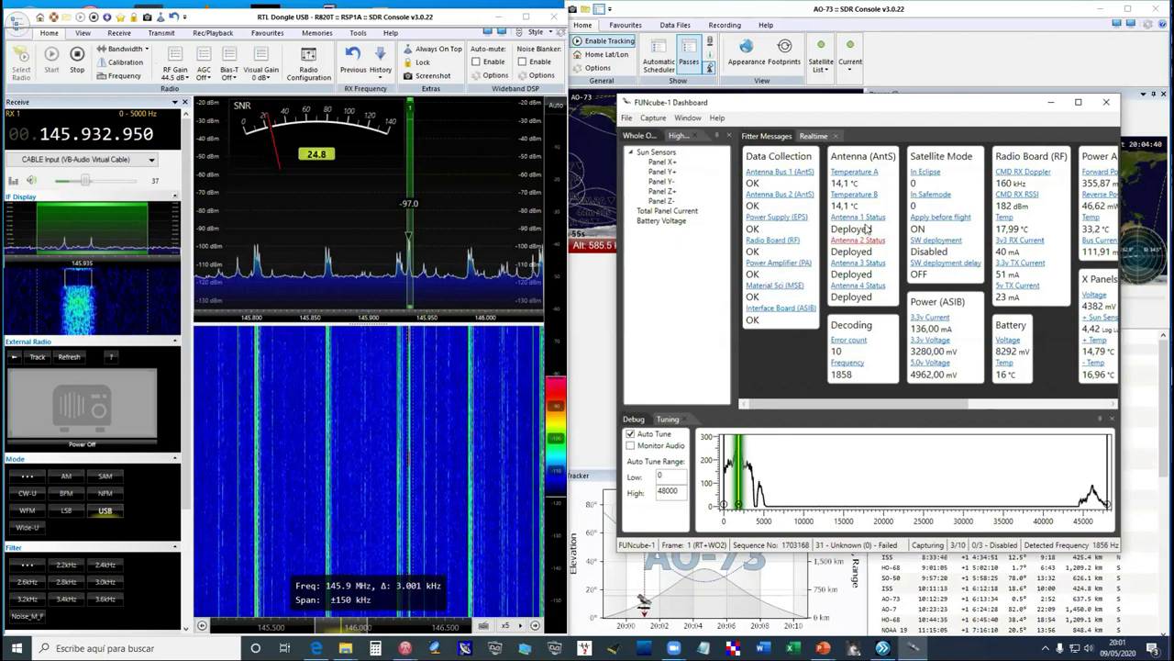
- Graph Antenna A's temperature in real time and display the Fitter messages in a dashboard widened to show their full text
click(854, 175)
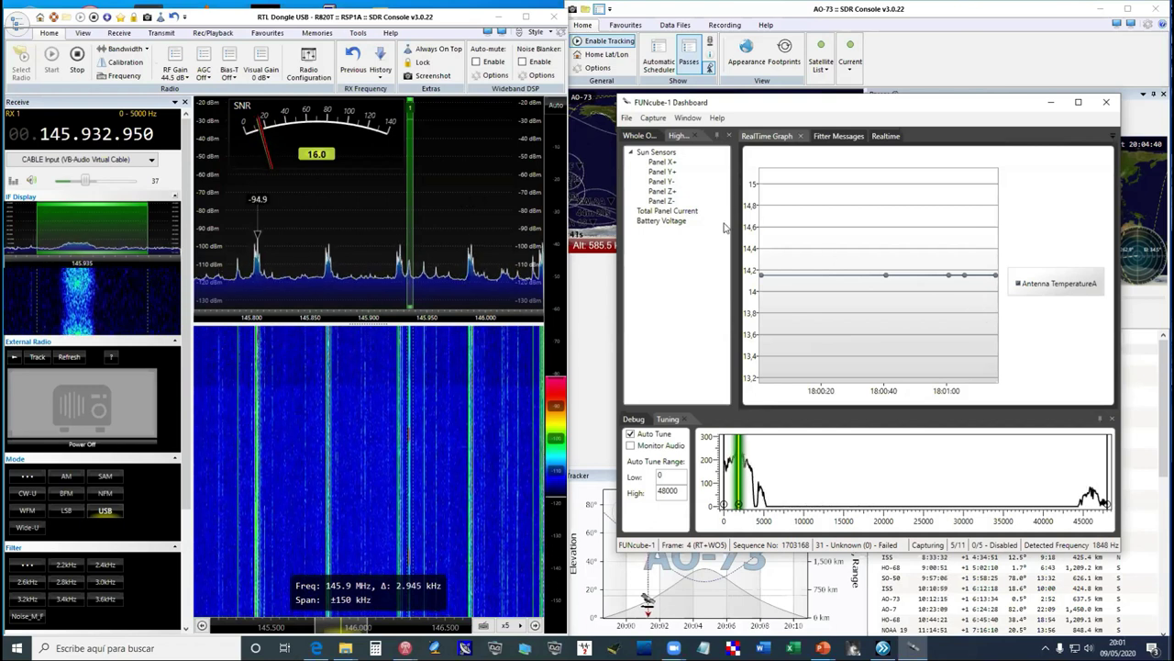
click(855, 137)
drag(917, 105, 756, 103)
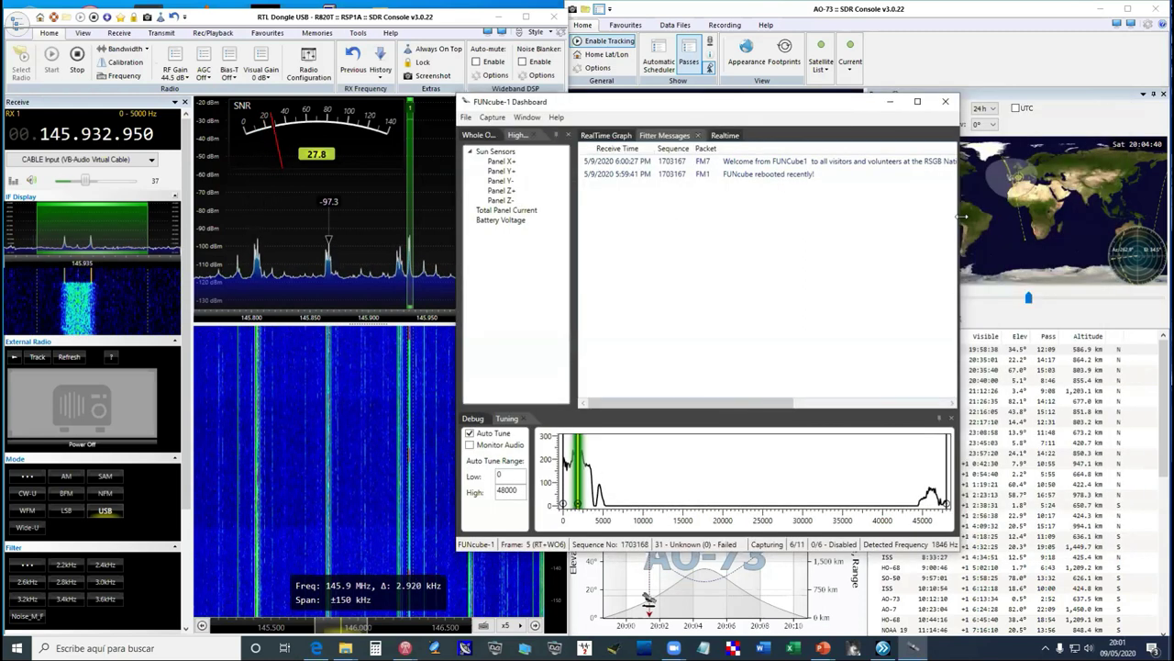
drag(961, 217, 1149, 216)
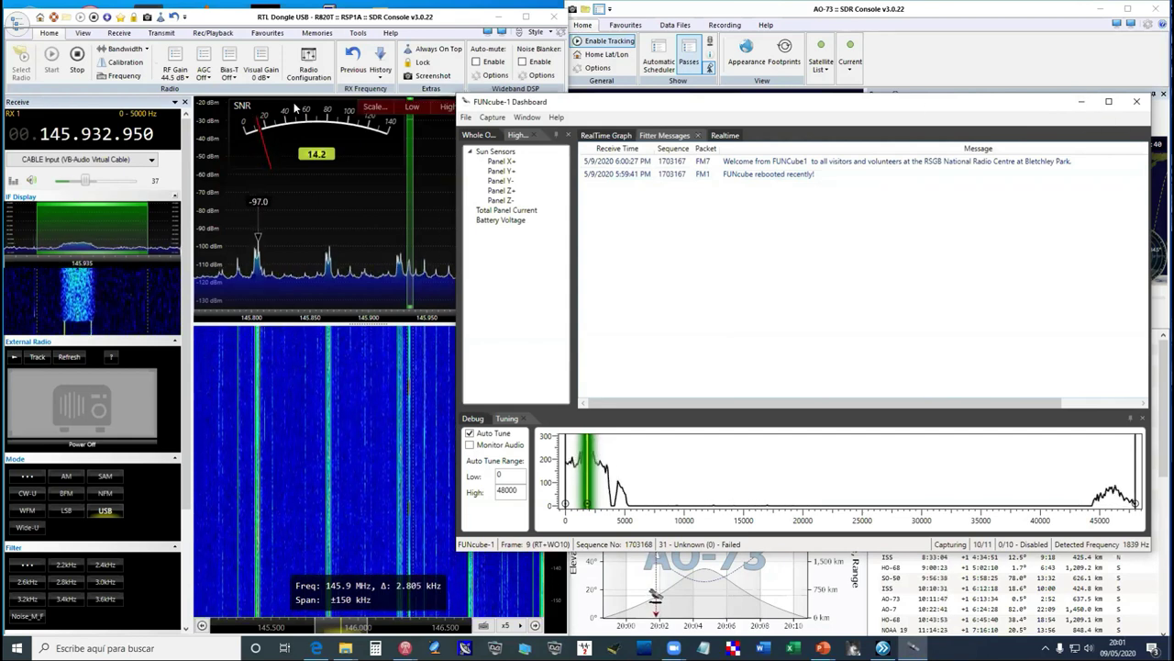
click(82, 33)
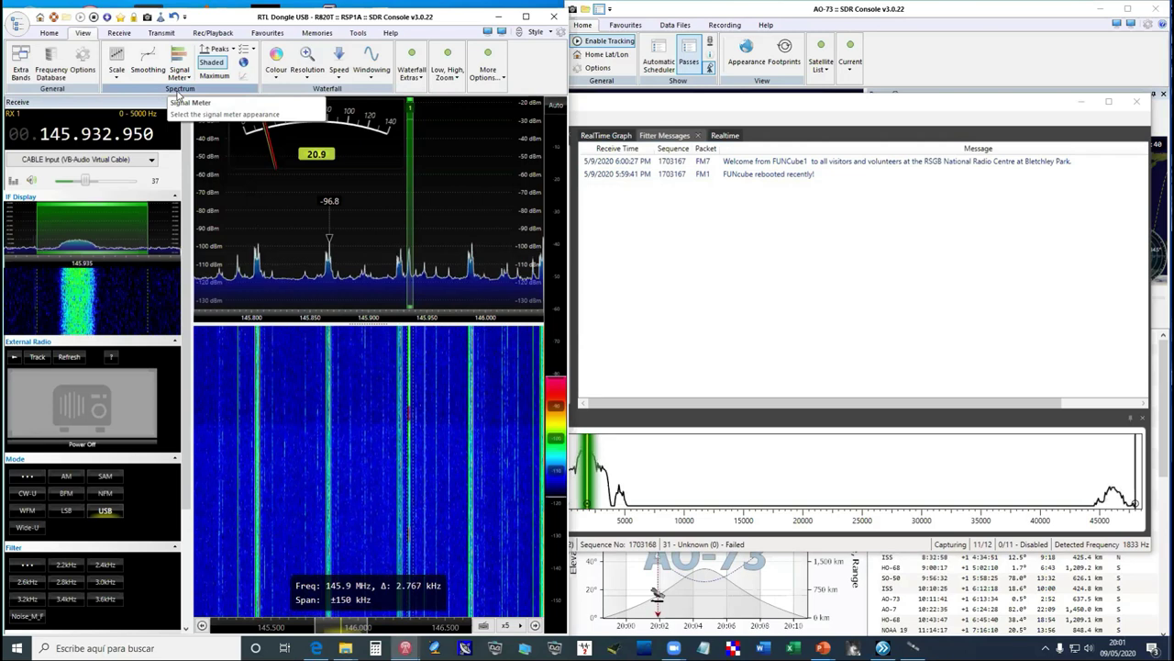
click(244, 81)
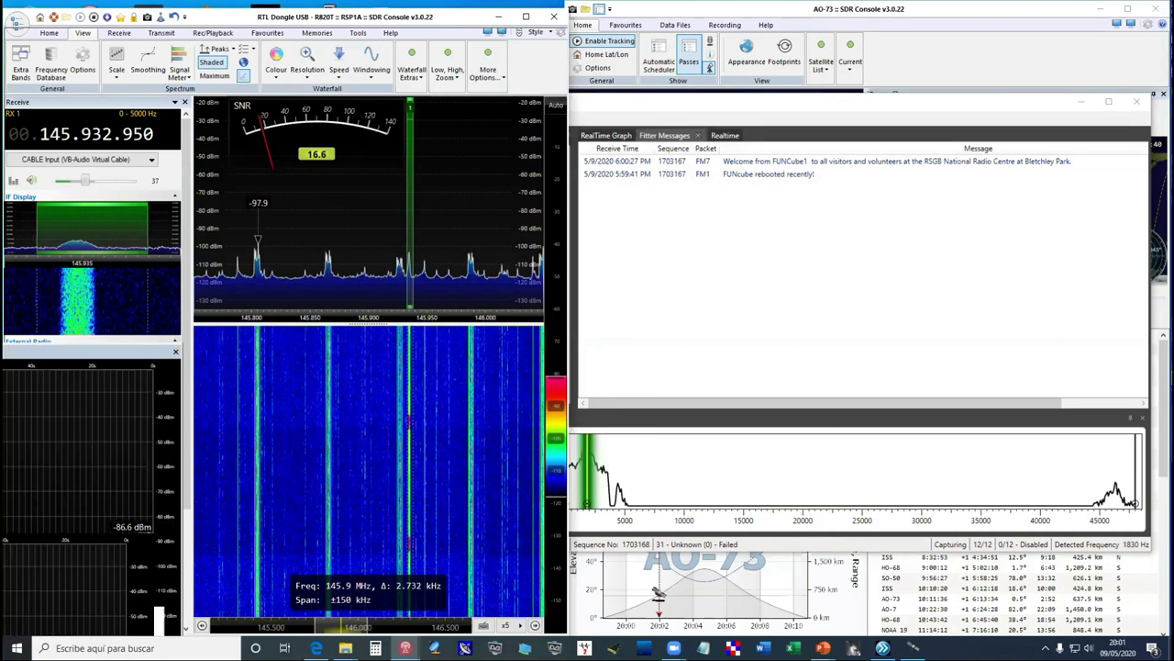
drag(55, 353, 789, 69)
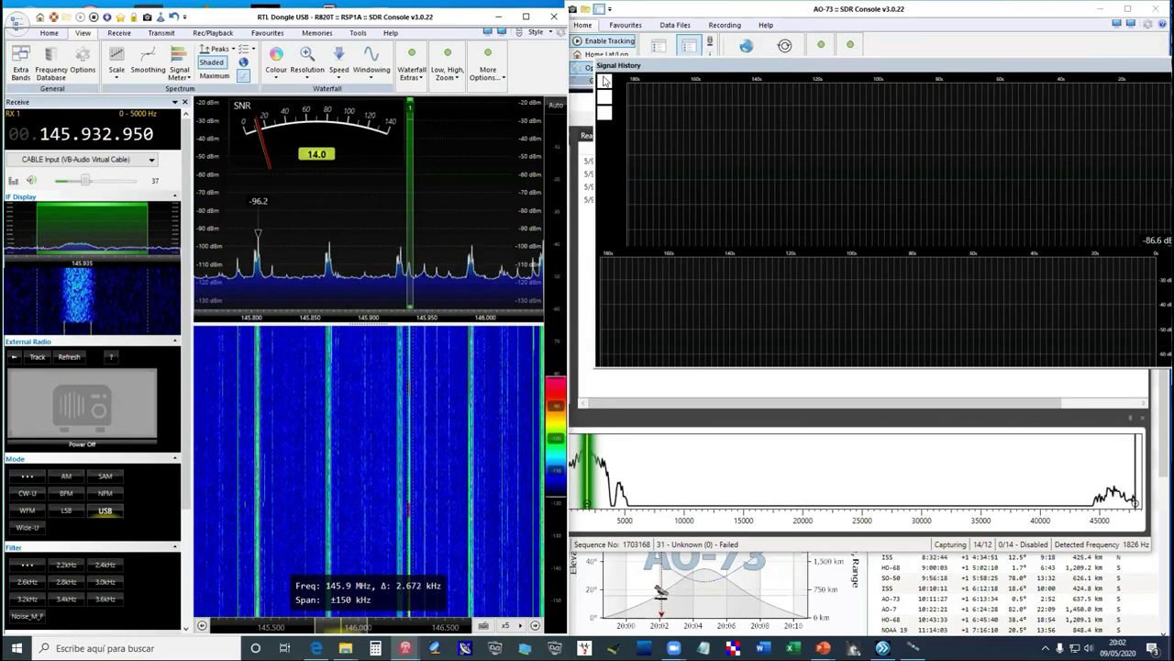
drag(723, 71, 672, 60)
click(1155, 55)
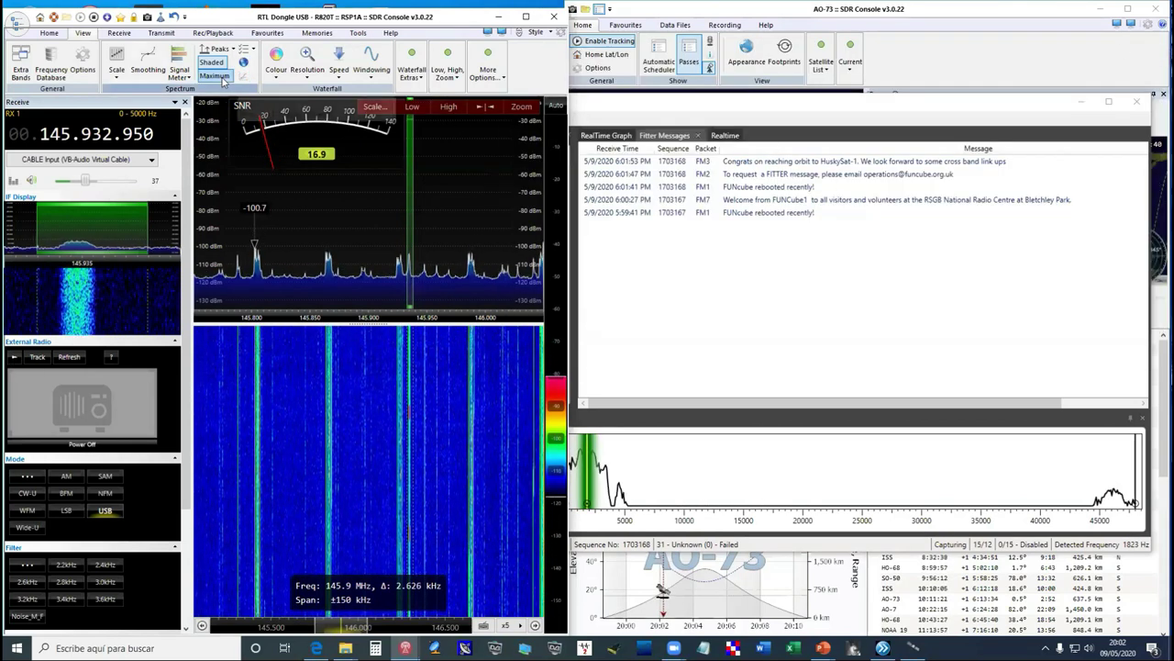
- Dock the signal history below the receiver's waterfall at a reduced height and bring the FUNcube-1 Dashboard to the front
click(241, 78)
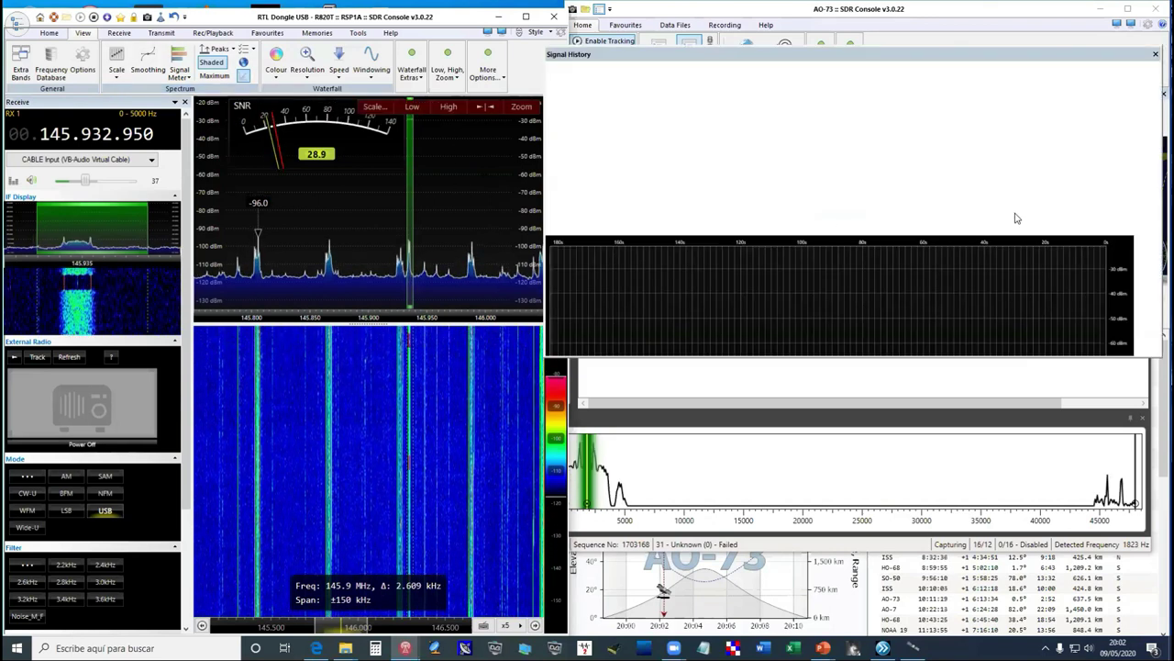
drag(1128, 64, 776, 305)
drag(617, 386, 285, 613)
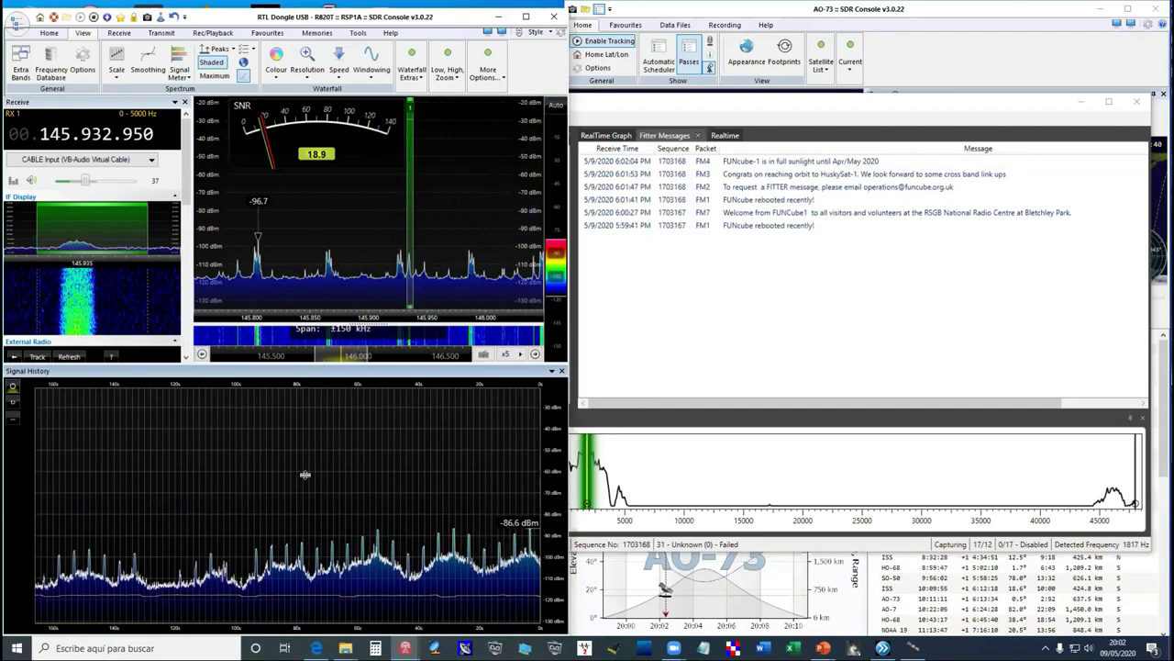
drag(305, 474, 306, 474)
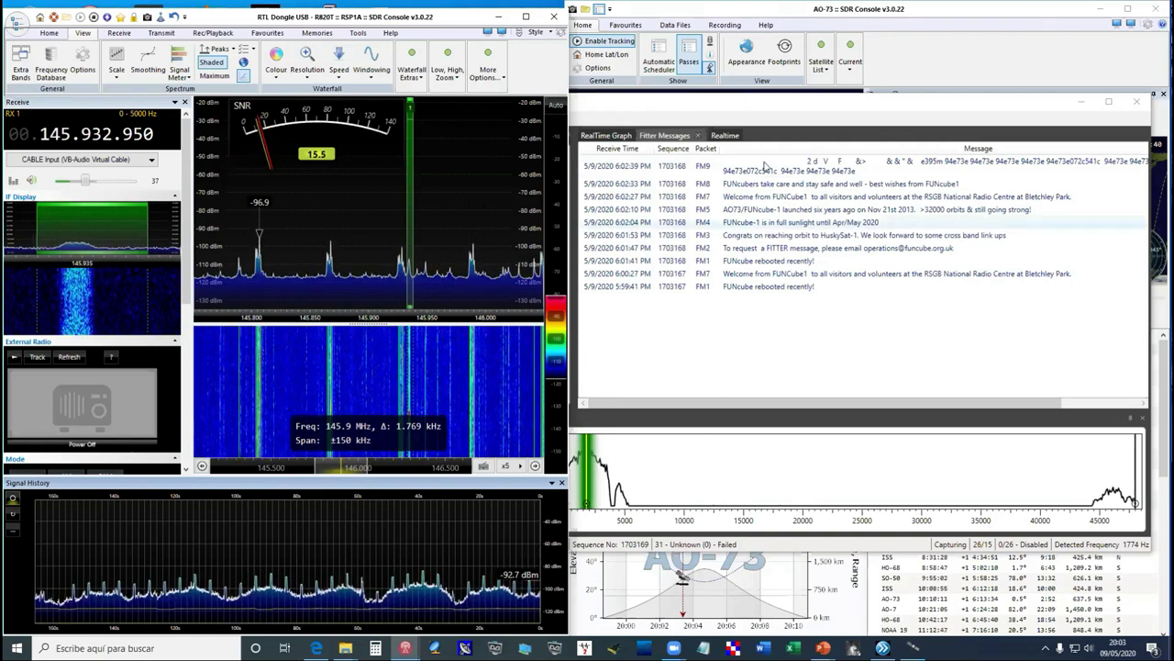
click(808, 104)
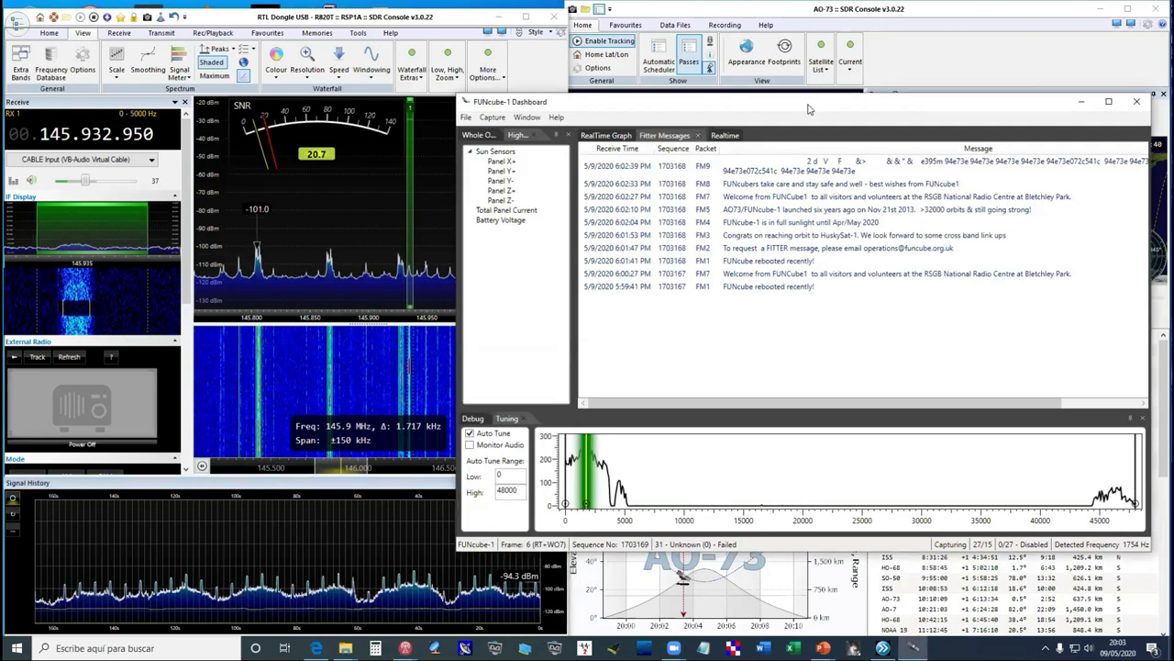
drag(809, 109, 818, 73)
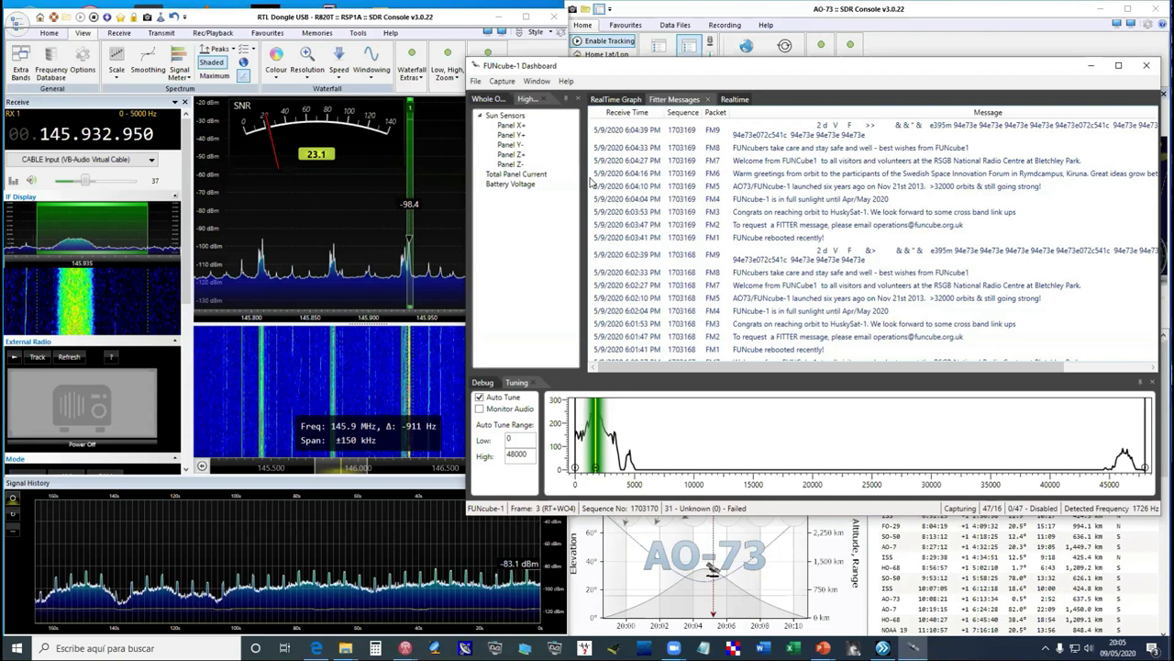
- Switch to File Explorer and open the EQUINOX QO-100 folder inside SynologyDrive
click(345, 647)
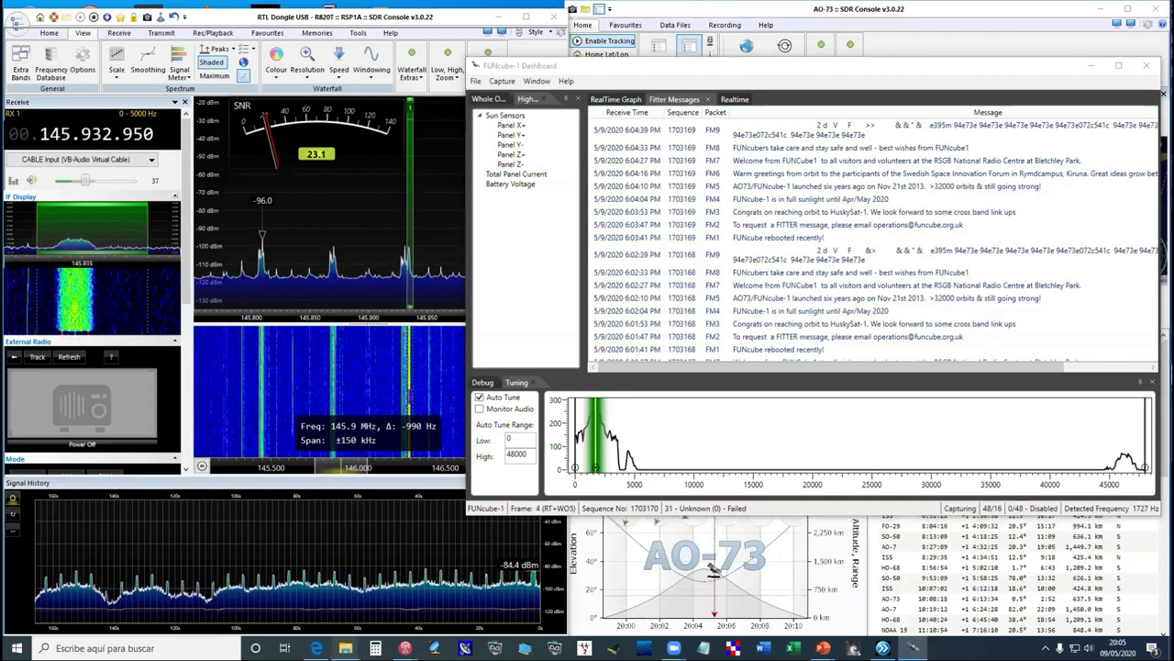
click(302, 625)
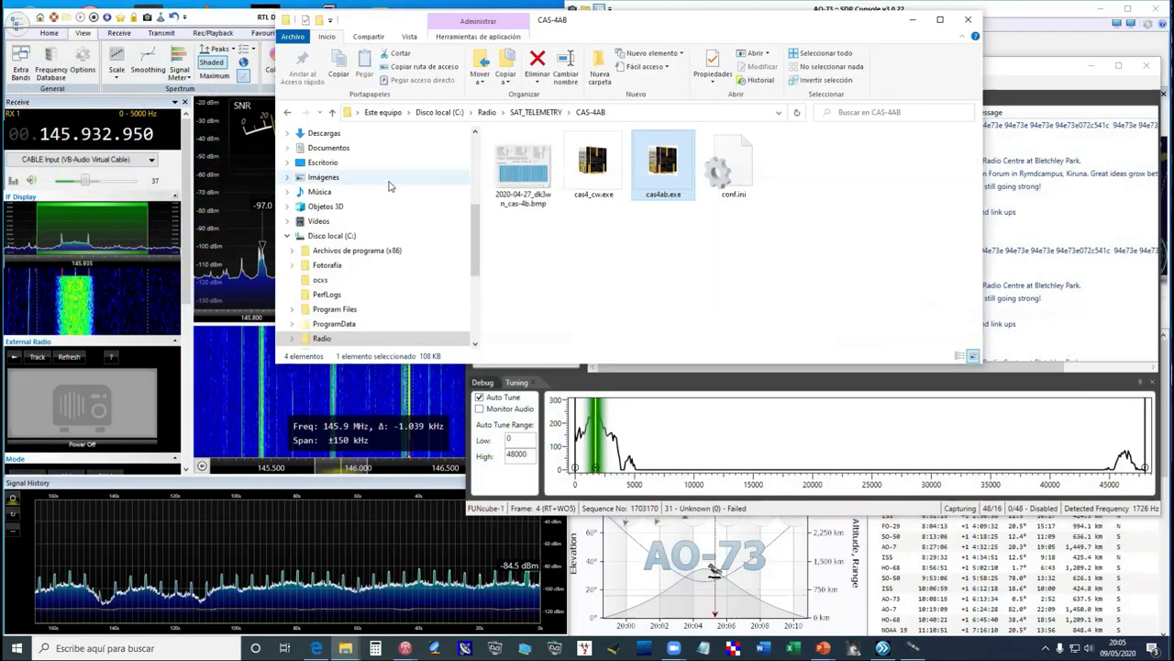
drag(474, 240, 465, 268)
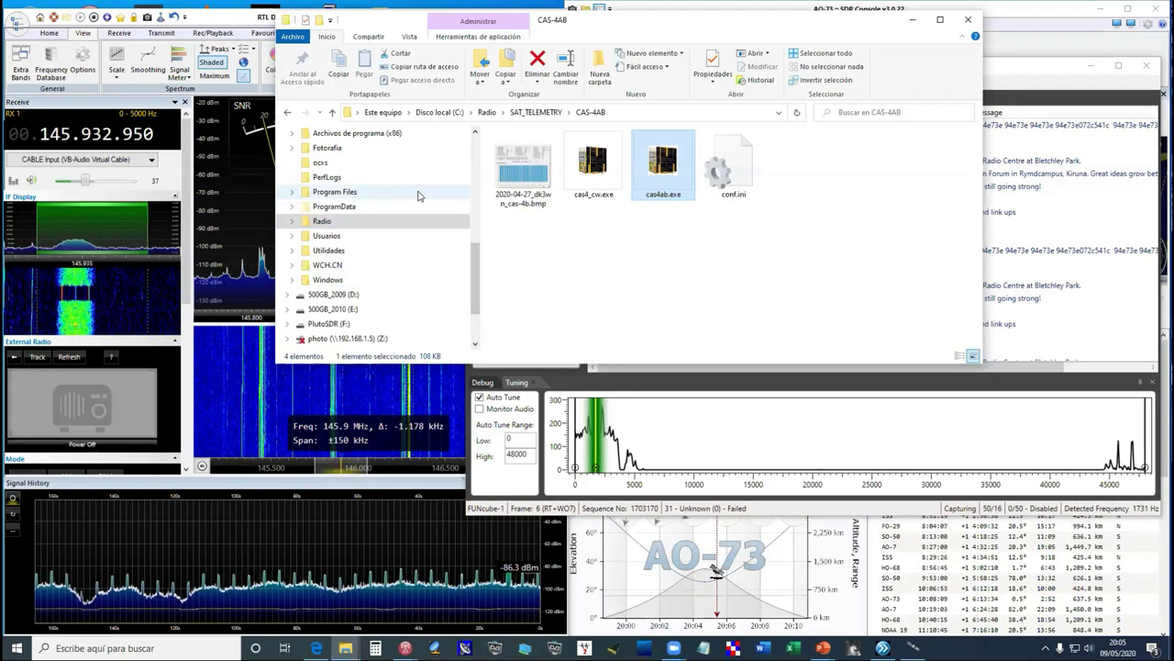
scroll(413, 194, up, 7)
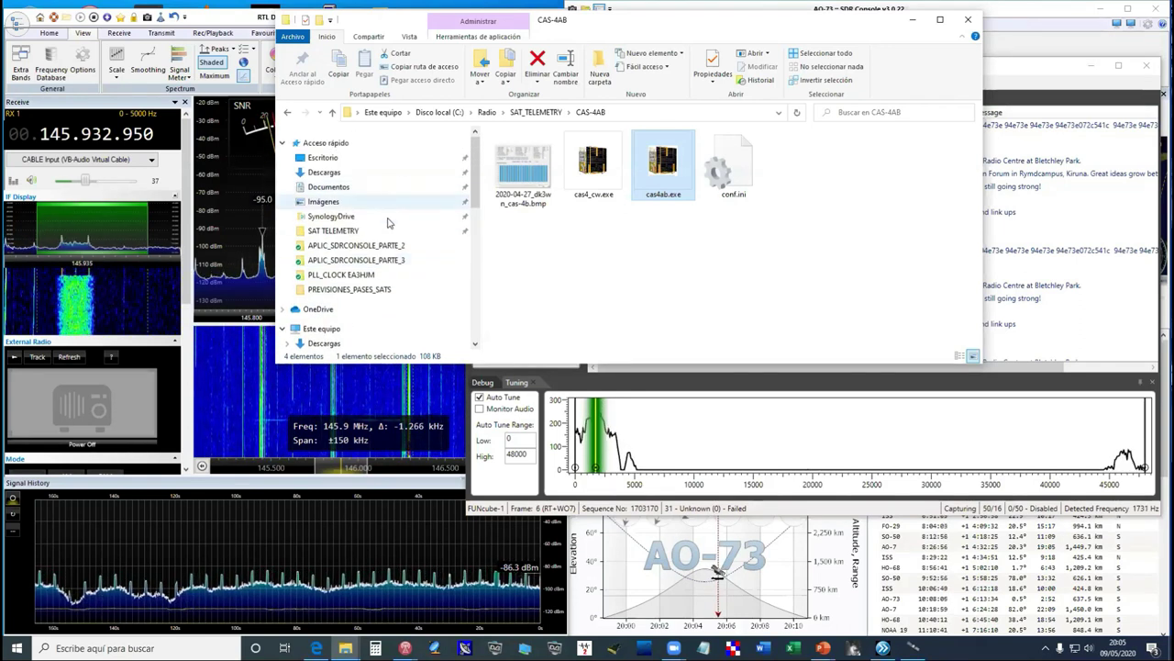
click(392, 217)
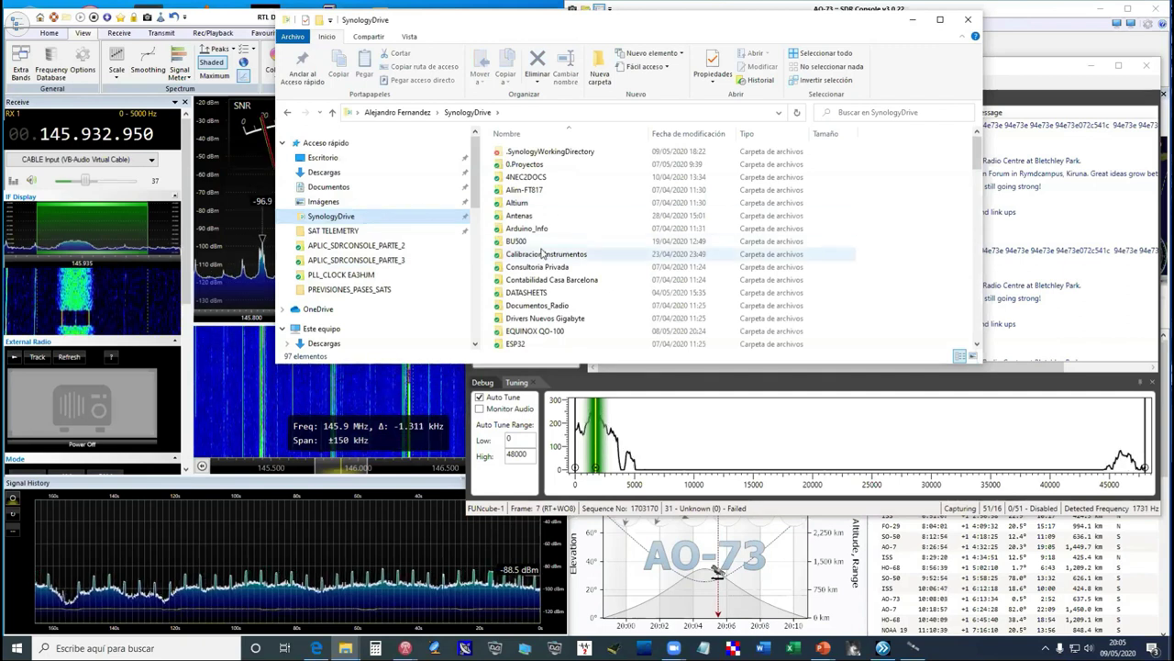
scroll(544, 251, down, 2)
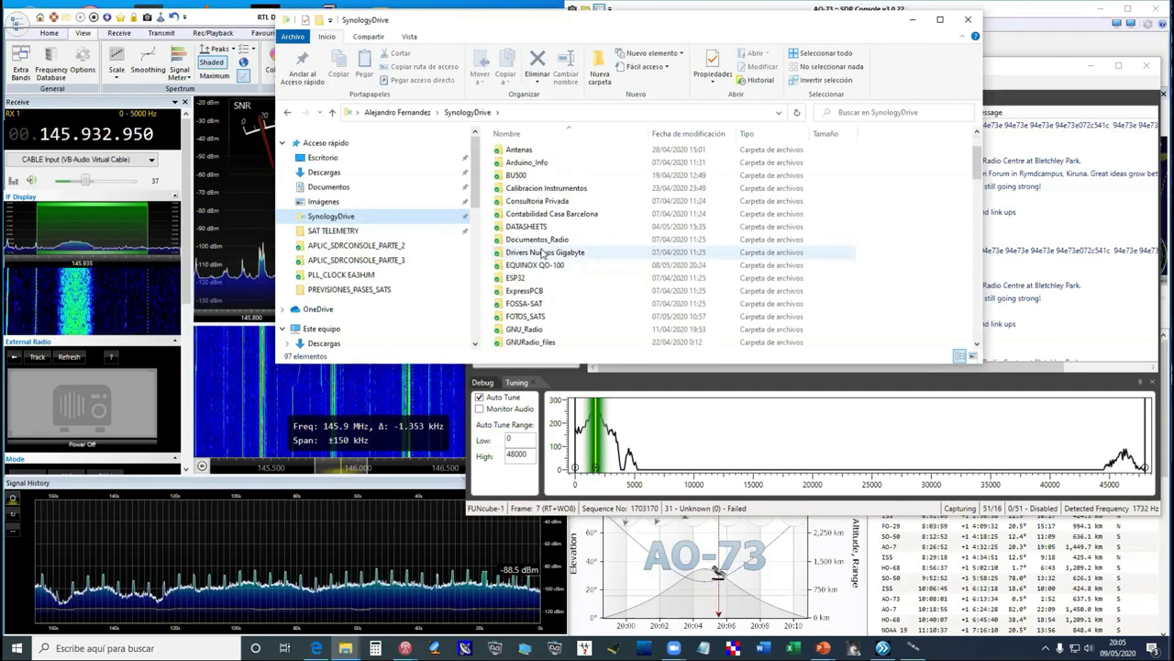
double_click(540, 266)
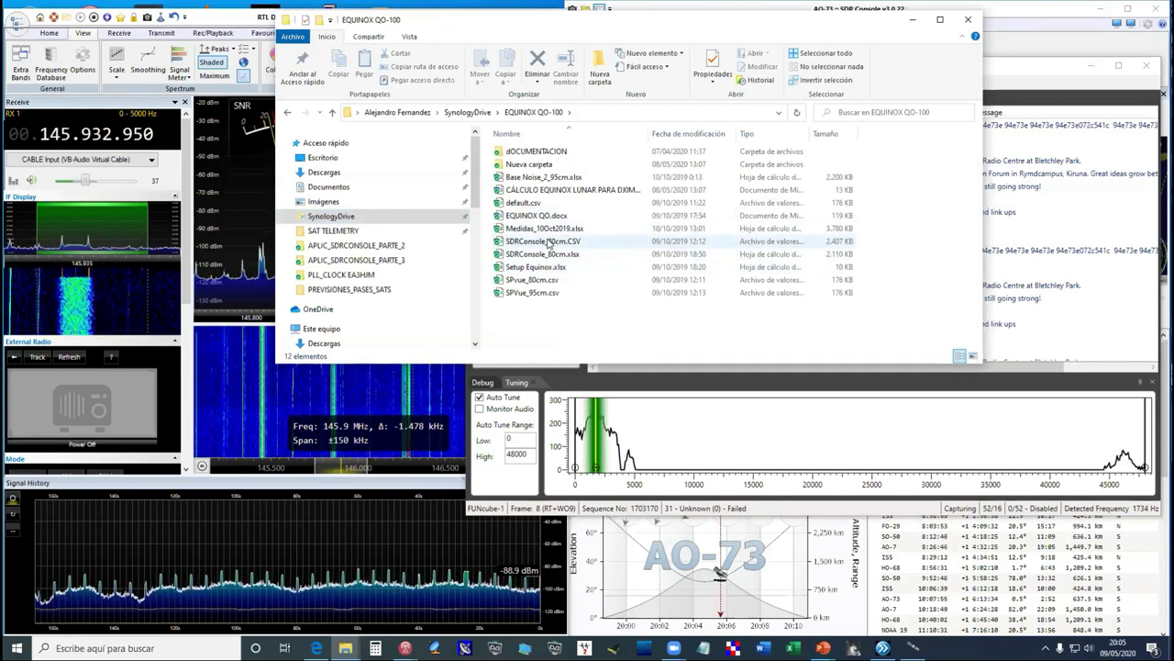
- Open SDRConsole_80cm.CSV in Excel, look through its exported signal history rows and close the file
double_click(548, 242)
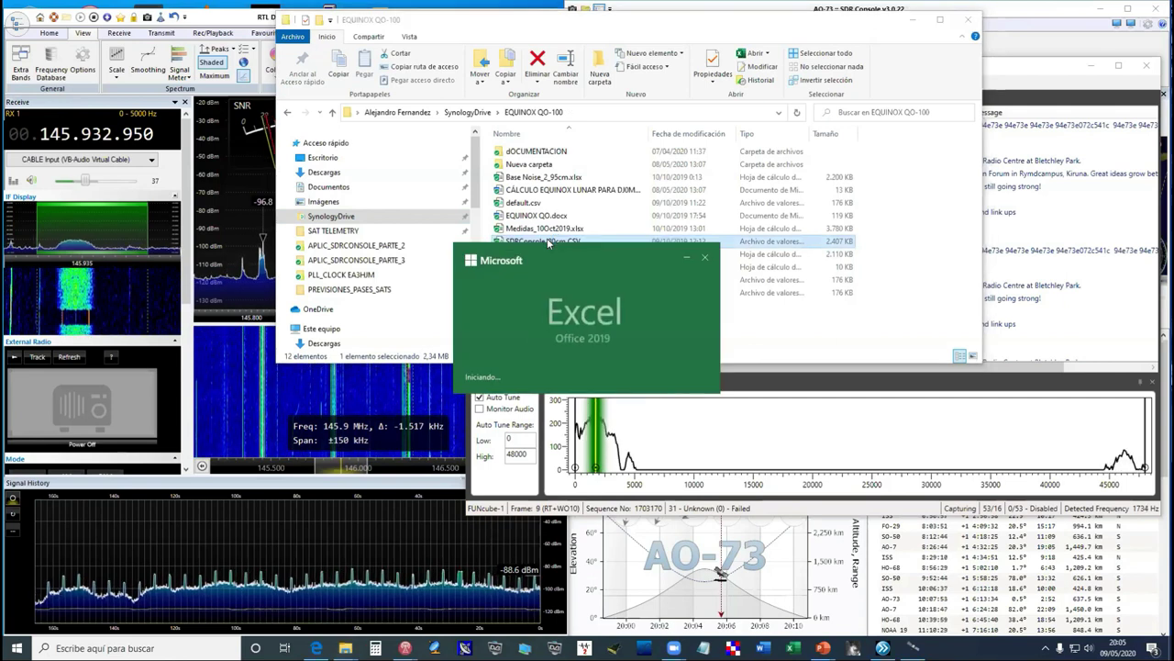
scroll(468, 391, down, 5)
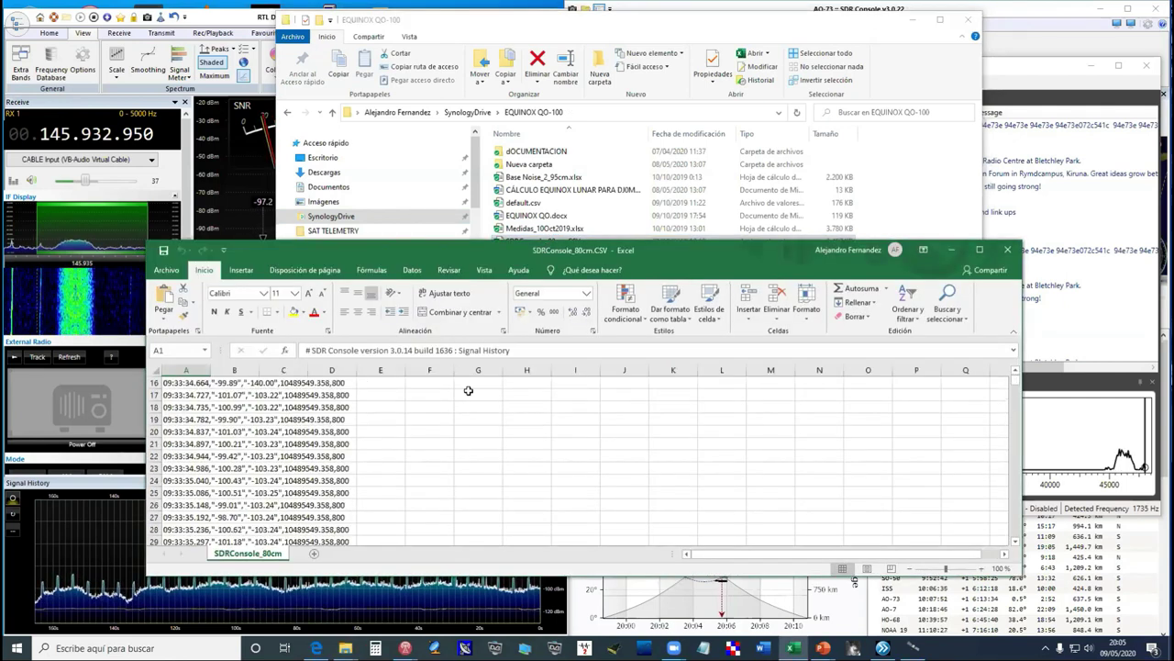
scroll(468, 470, down, 1)
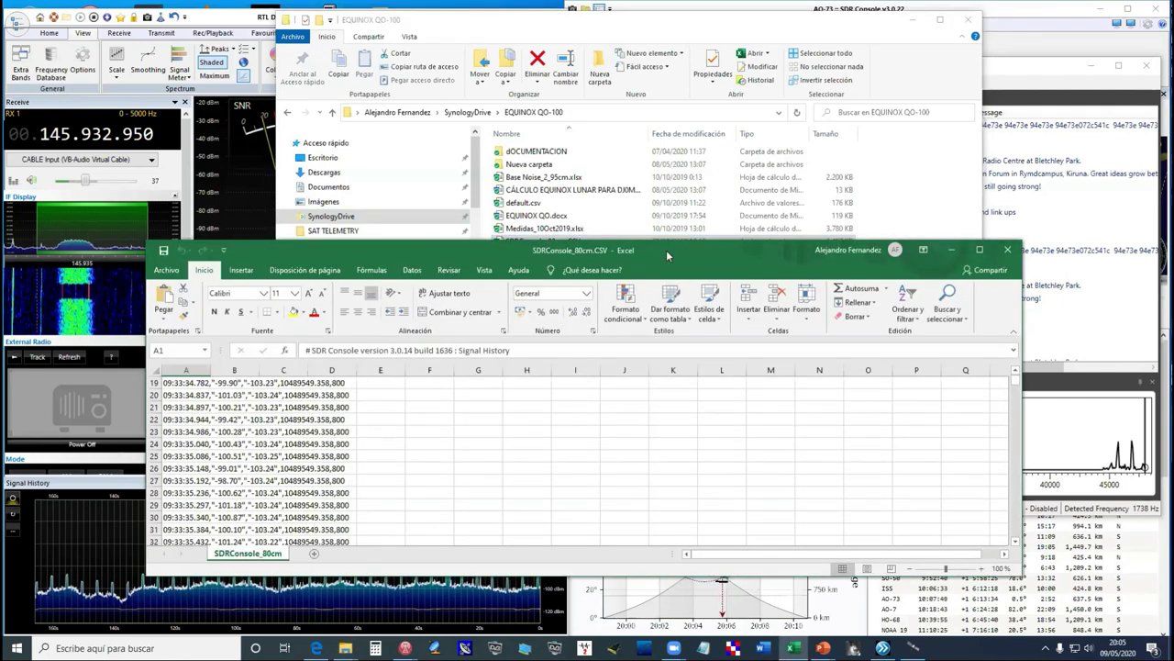
drag(666, 249, 710, 102)
scroll(520, 303, down, 3)
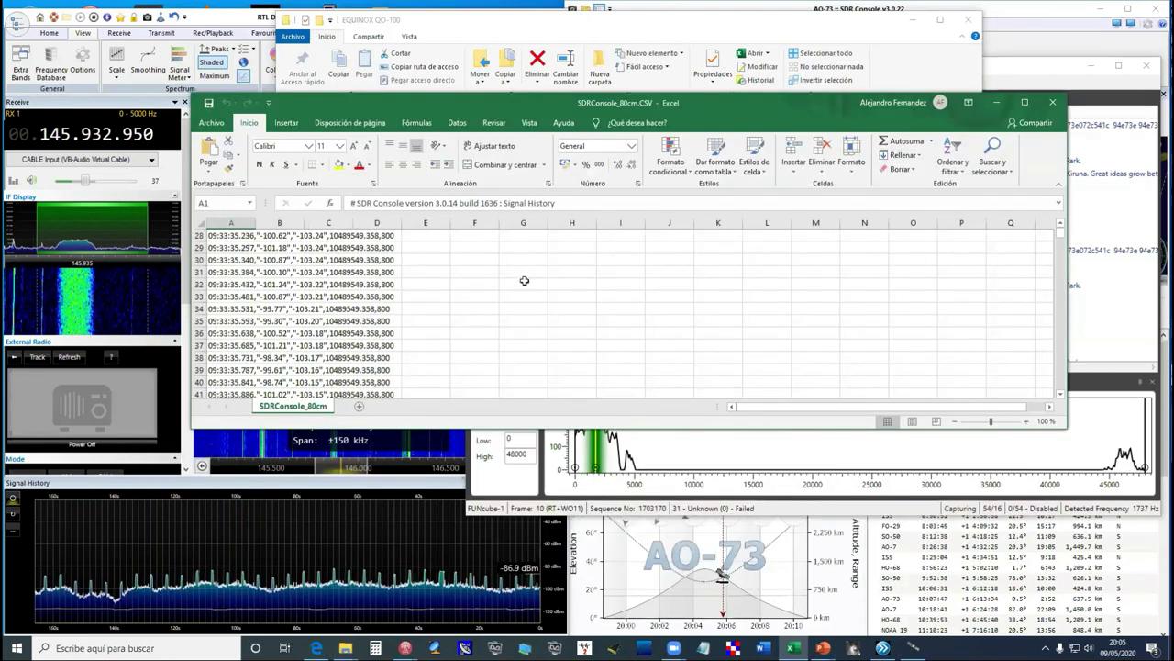
click(1053, 104)
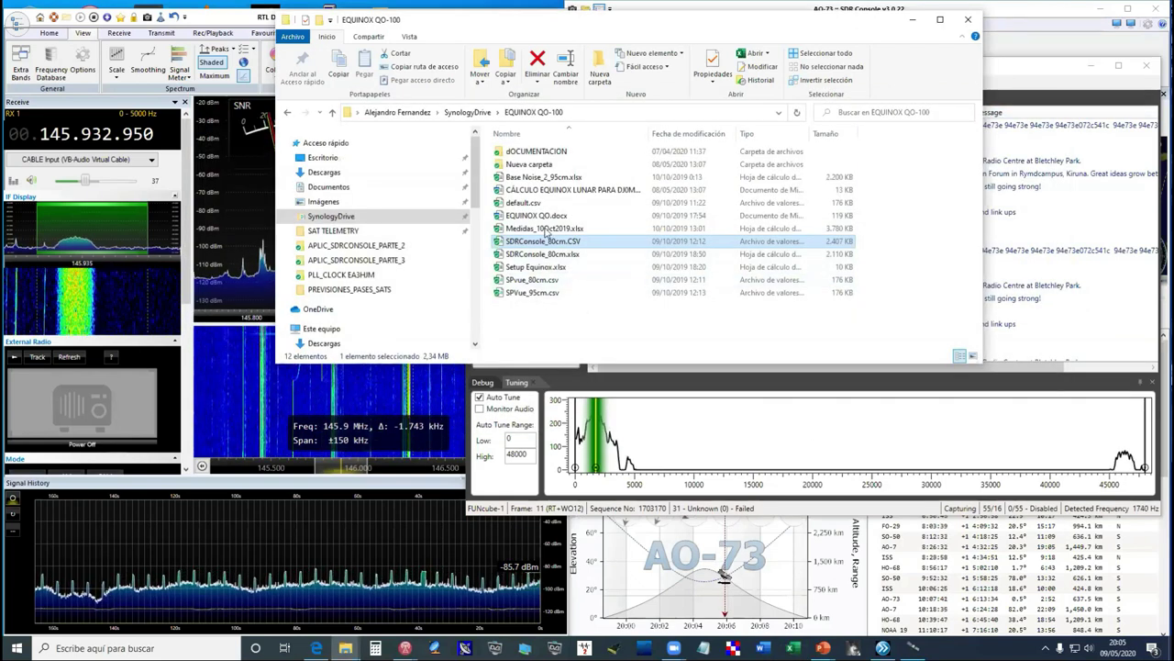
- Open the Medidas_10Oct2019.xlsx workbook, maximise it and examine the Noise chart beside the measurement data
click(525, 229)
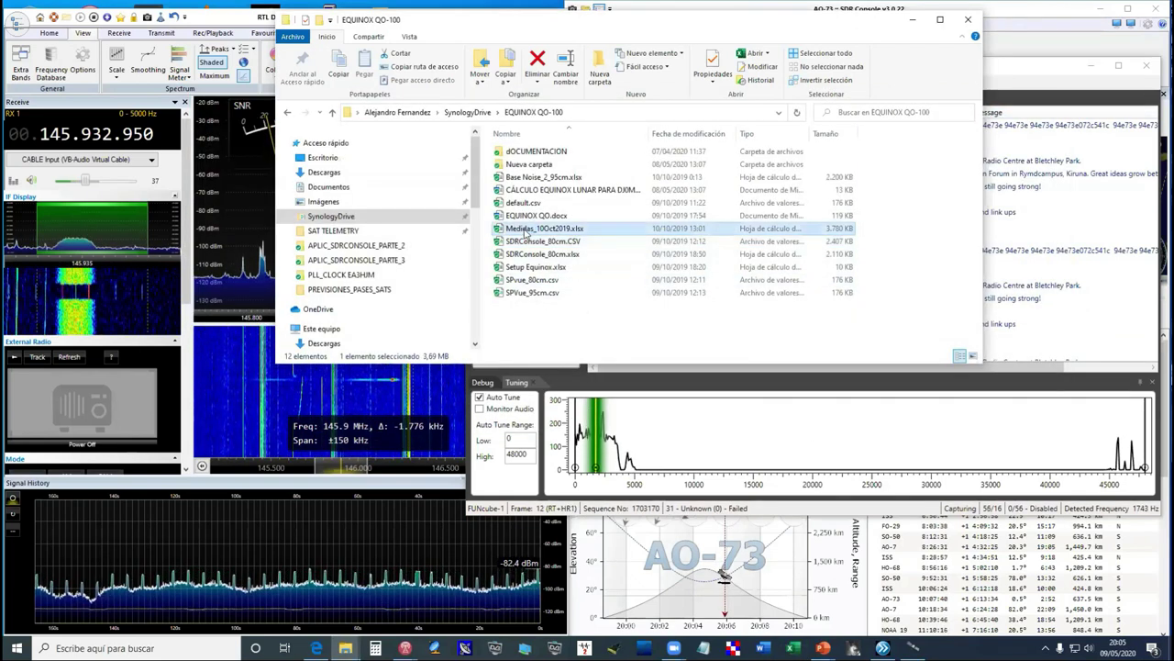
double_click(525, 232)
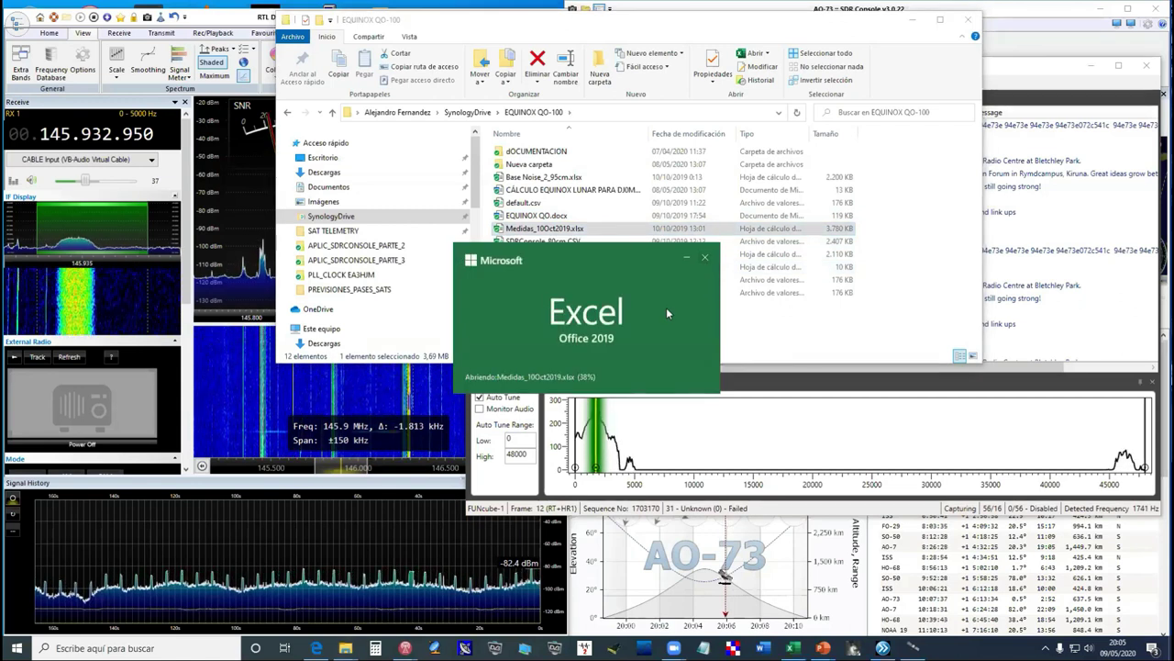
scroll(667, 308, down, 5)
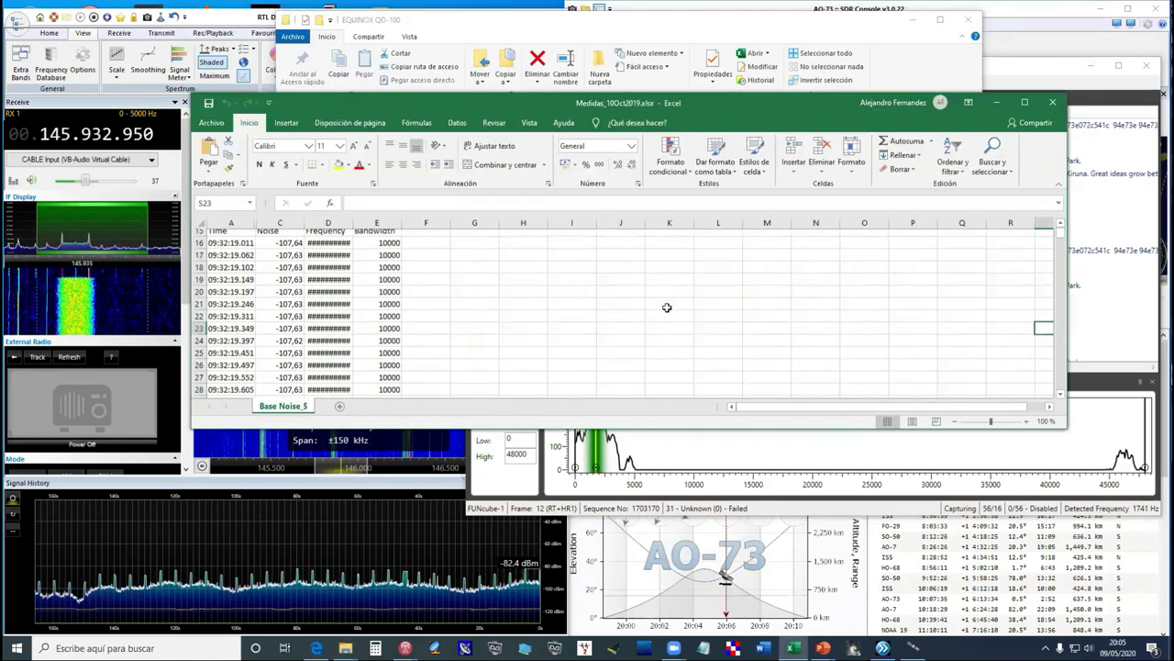
scroll(667, 307, down, 2)
click(1026, 104)
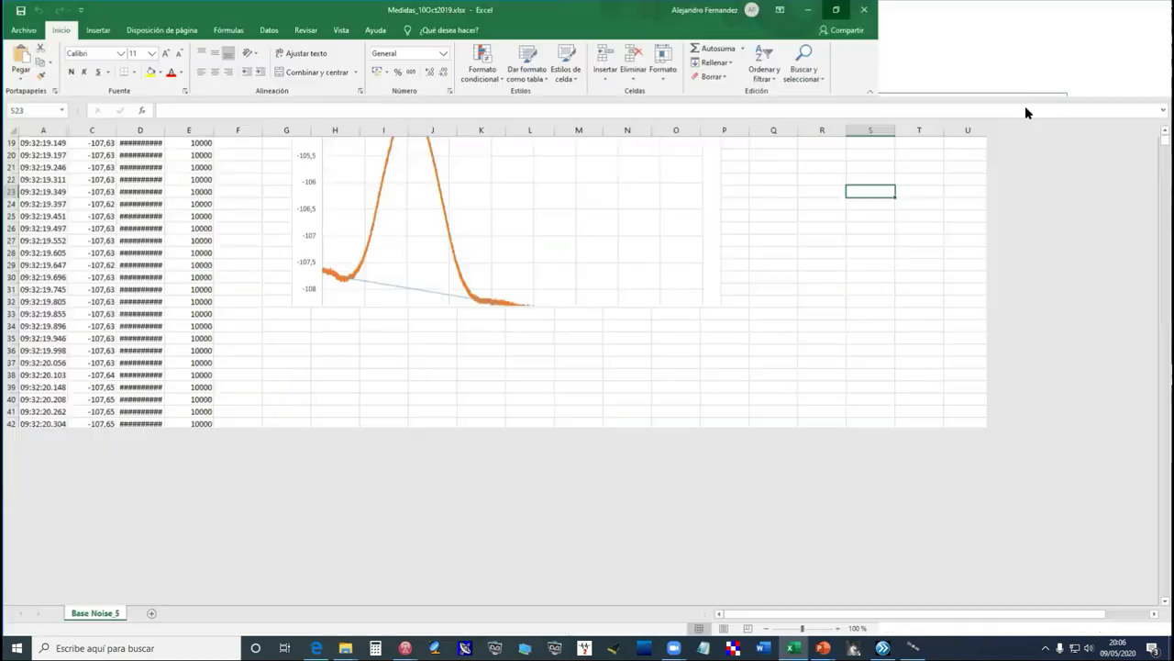
scroll(610, 284, up, 4)
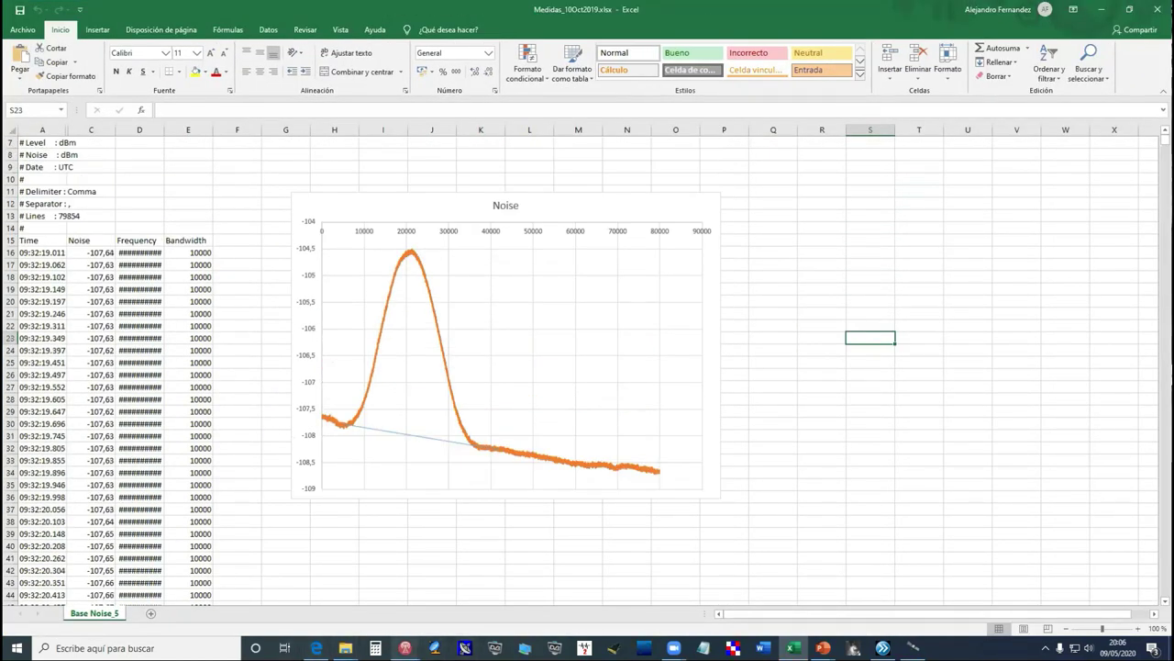
- Switch to SDR Console's receiver window, set the signal history speed to Fast and dismiss its configuration dialog
mouse_move(404, 648)
mouse_move(385, 608)
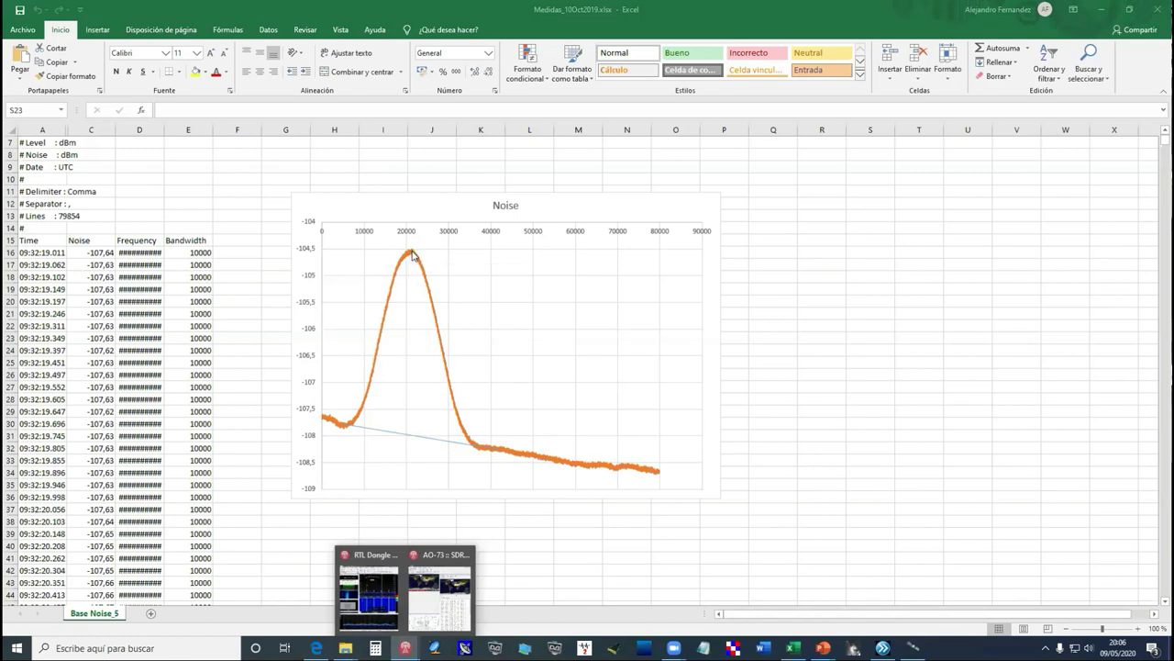
mouse_move(412, 256)
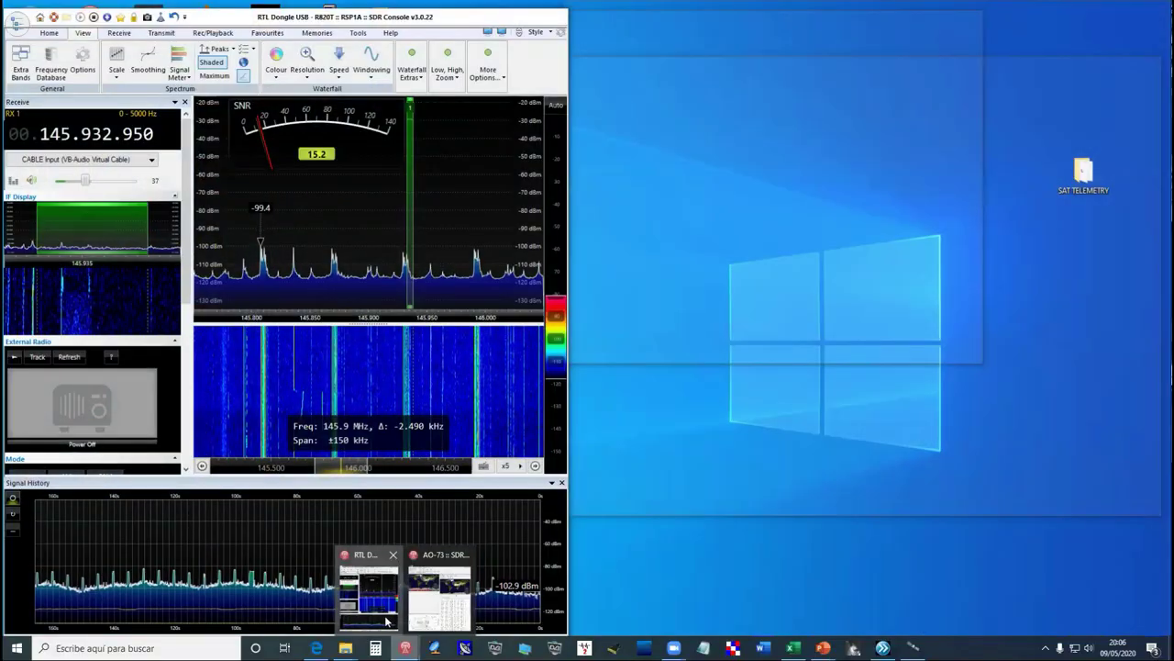
click(369, 594)
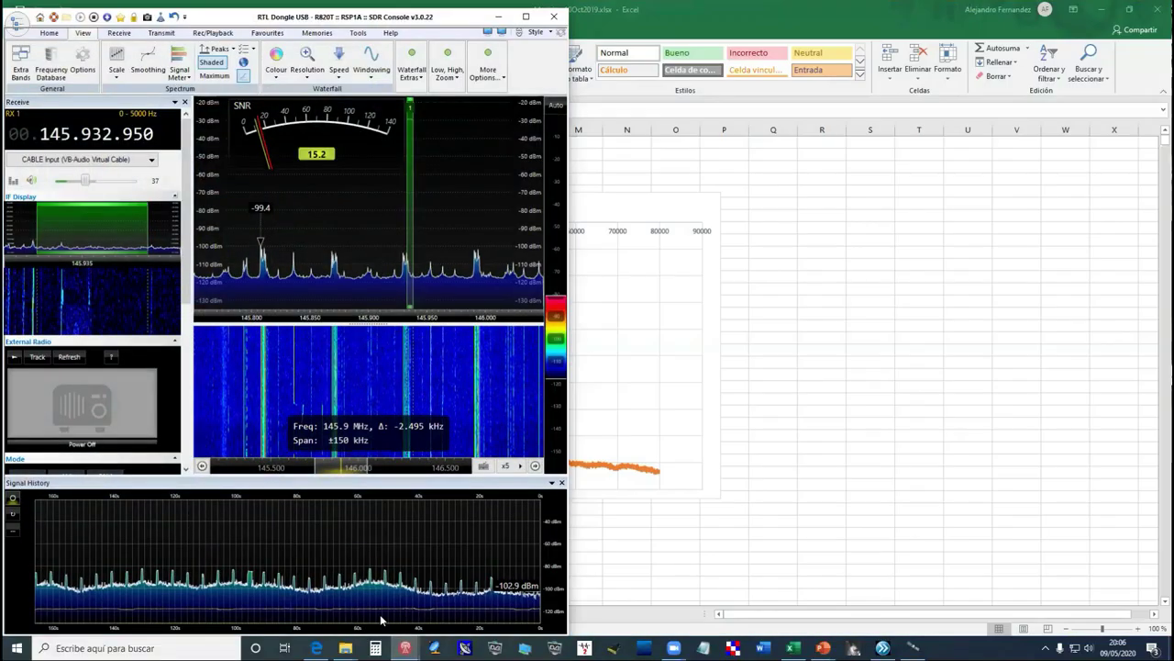
click(12, 528)
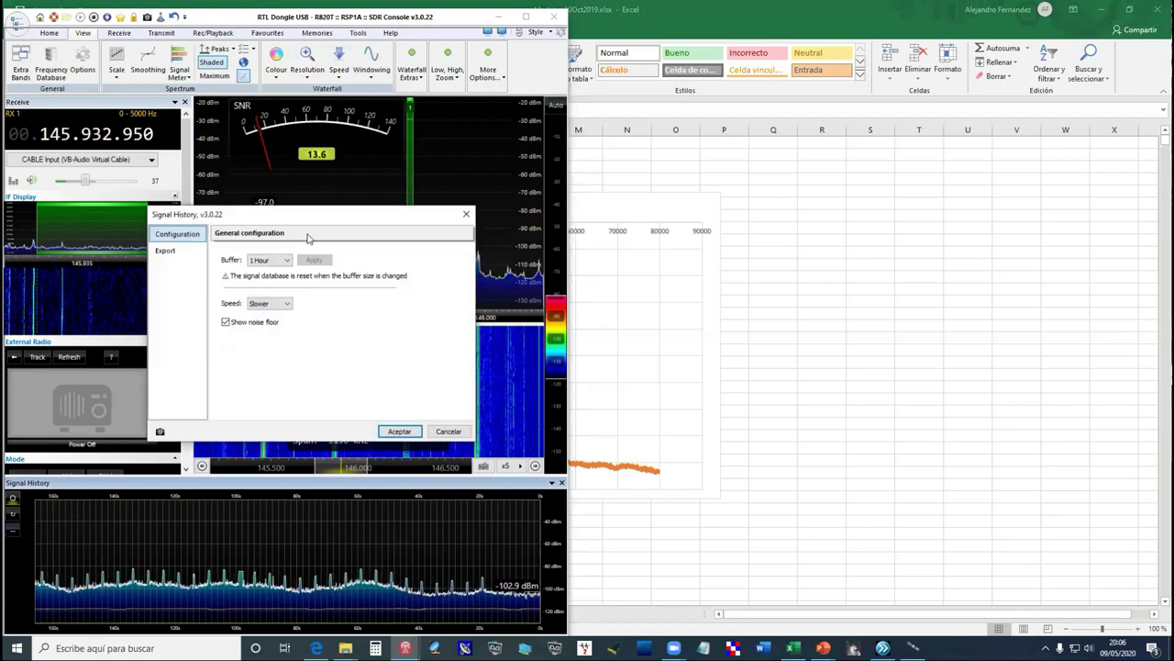
drag(667, 156, 667, 150)
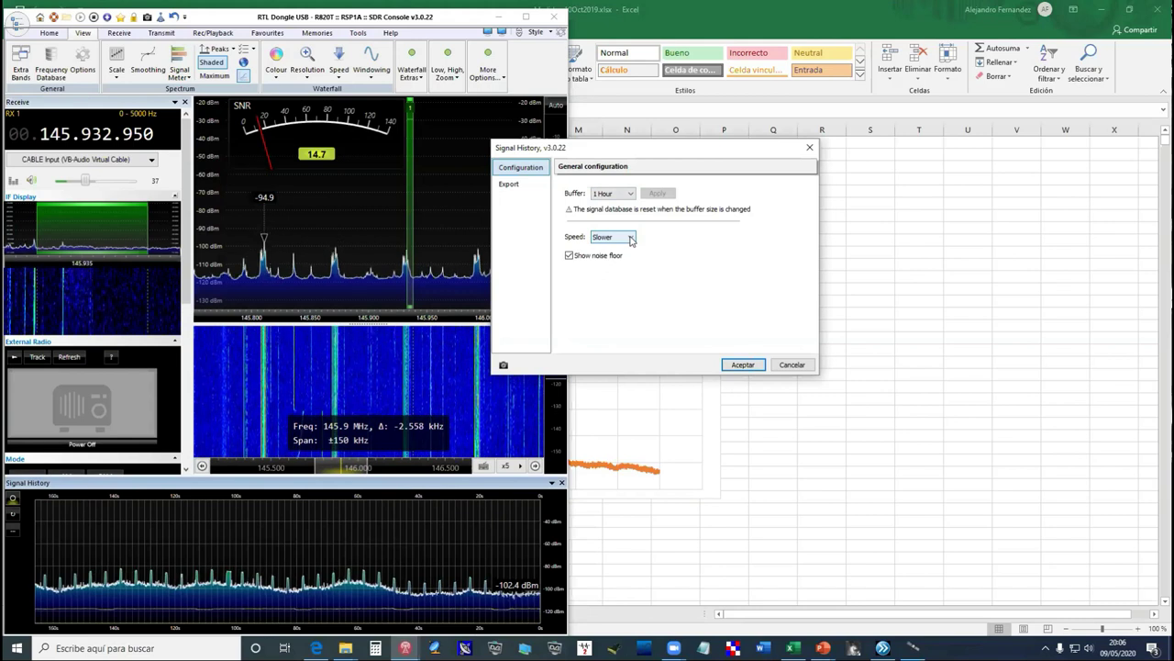
click(631, 240)
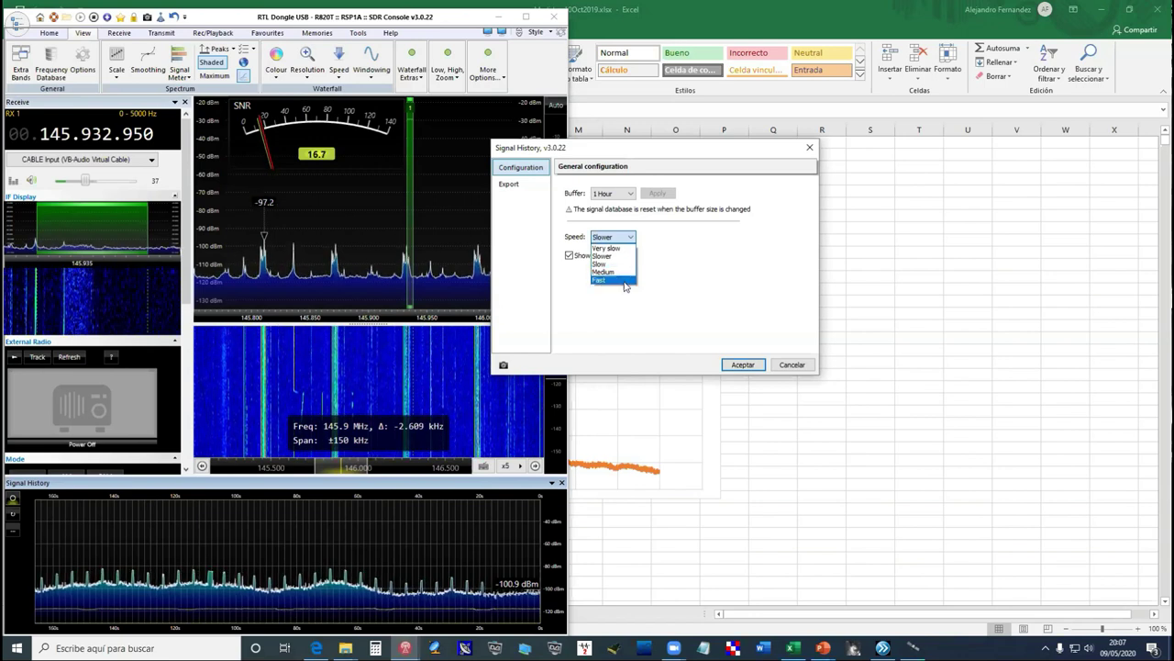
click(615, 281)
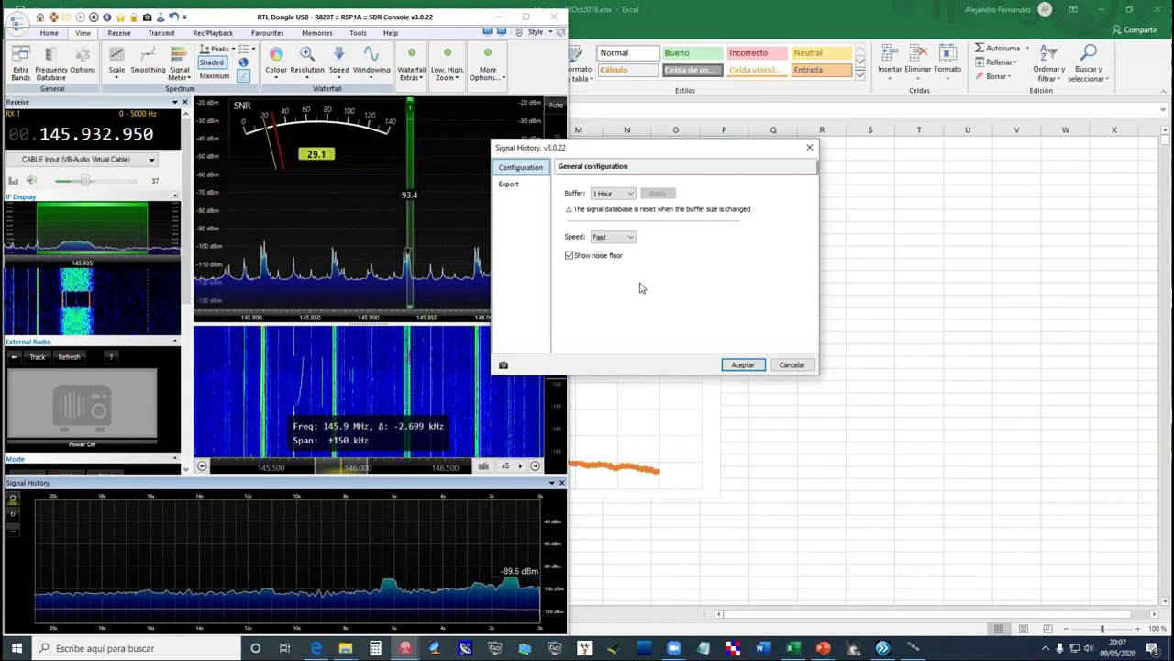
click(794, 365)
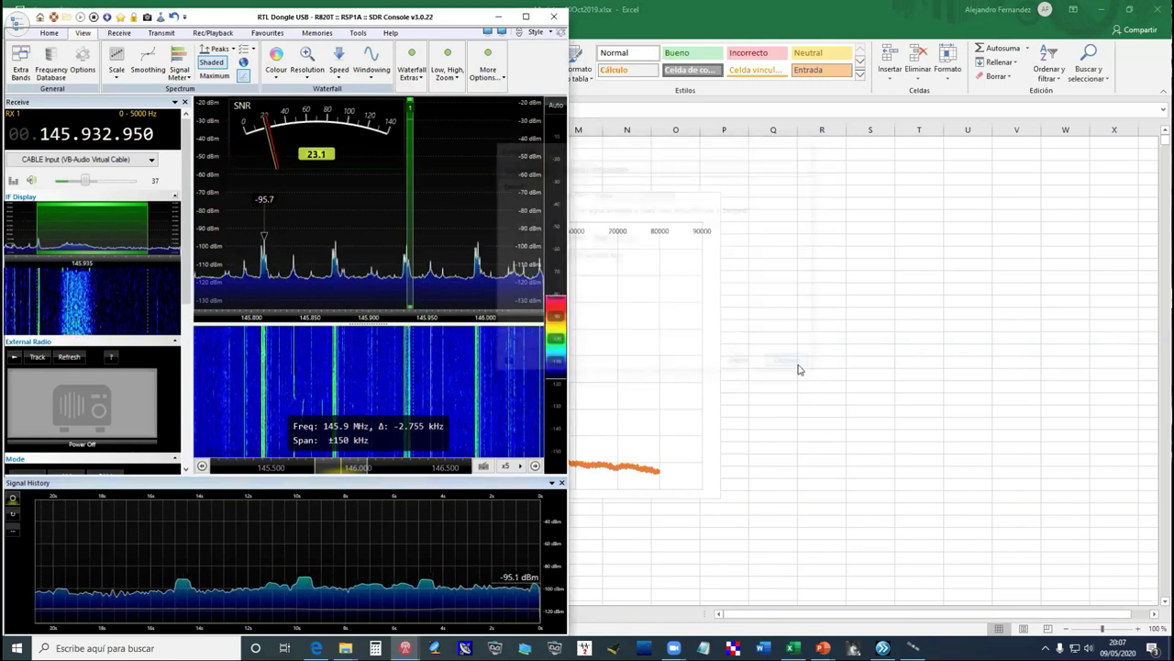
- Minimise the Medidas_10Oct2019.xlsx workbook and bring SDR Console's AO-73 satellite window to the front
click(658, 183)
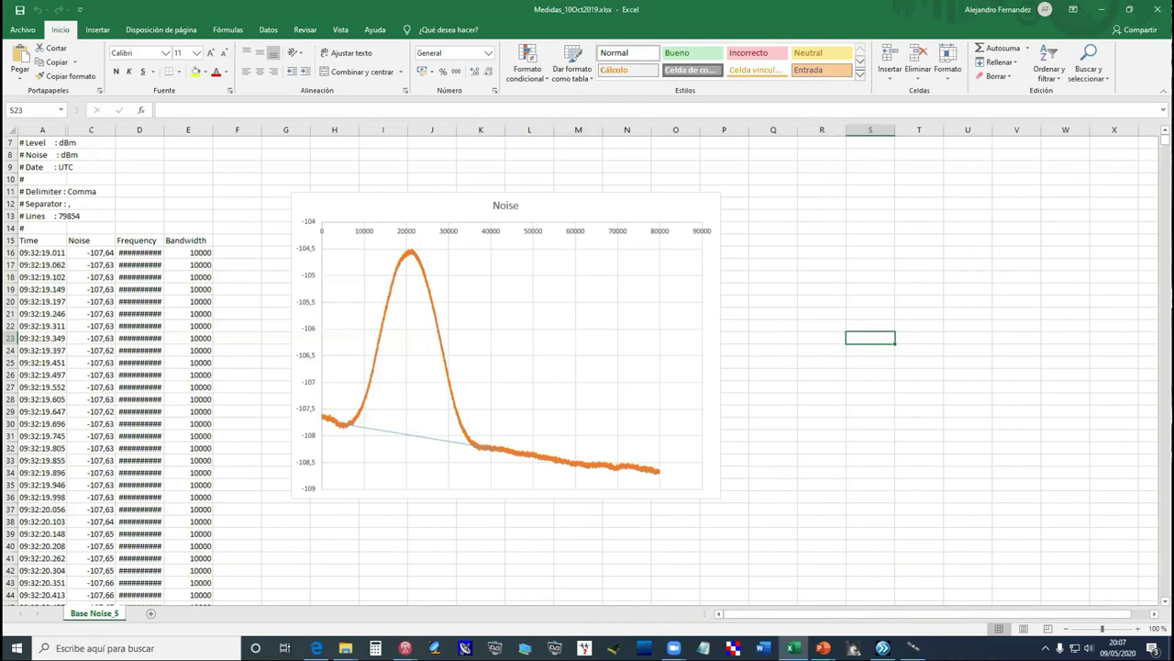
click(1102, 9)
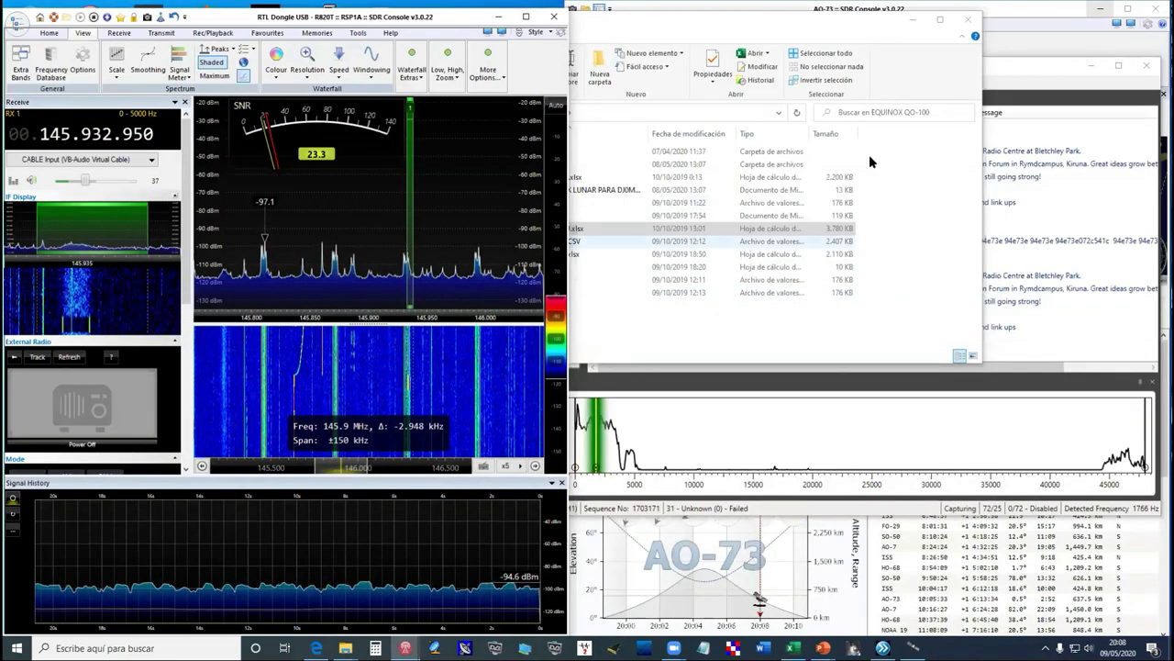
click(1137, 549)
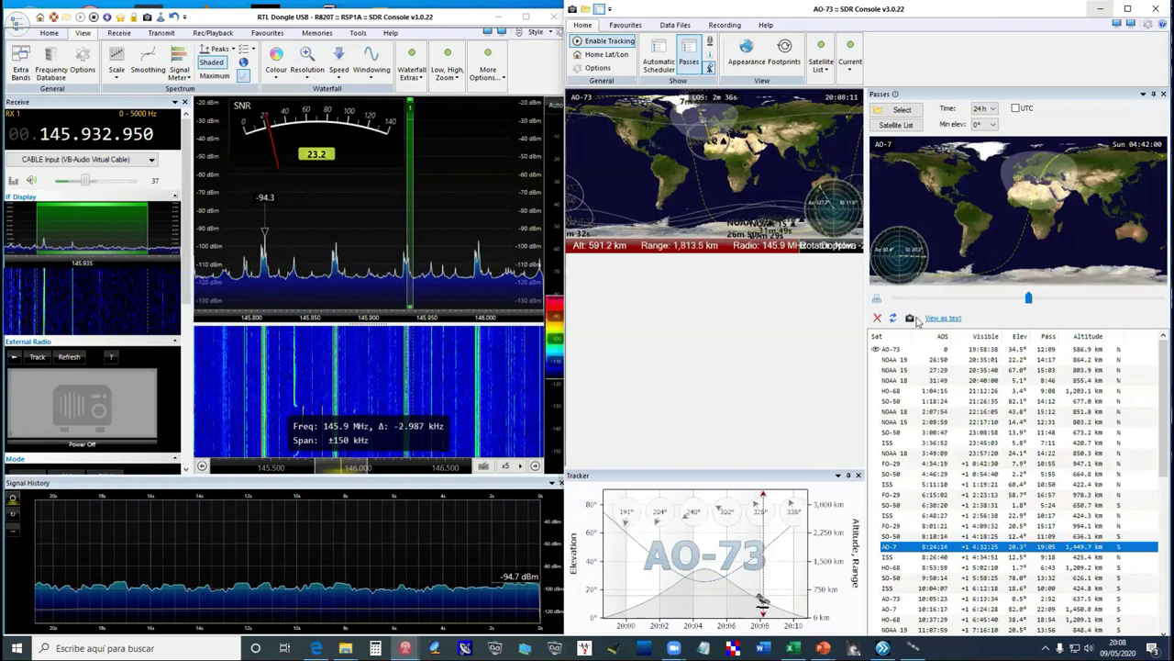
mouse_move(220, 323)
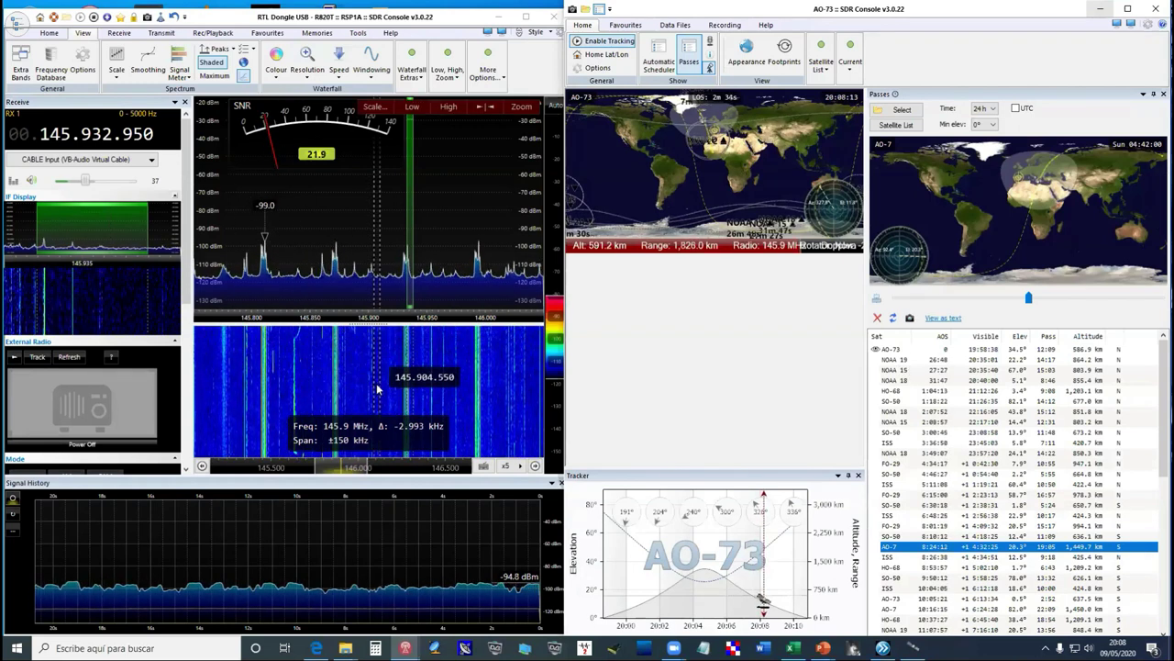